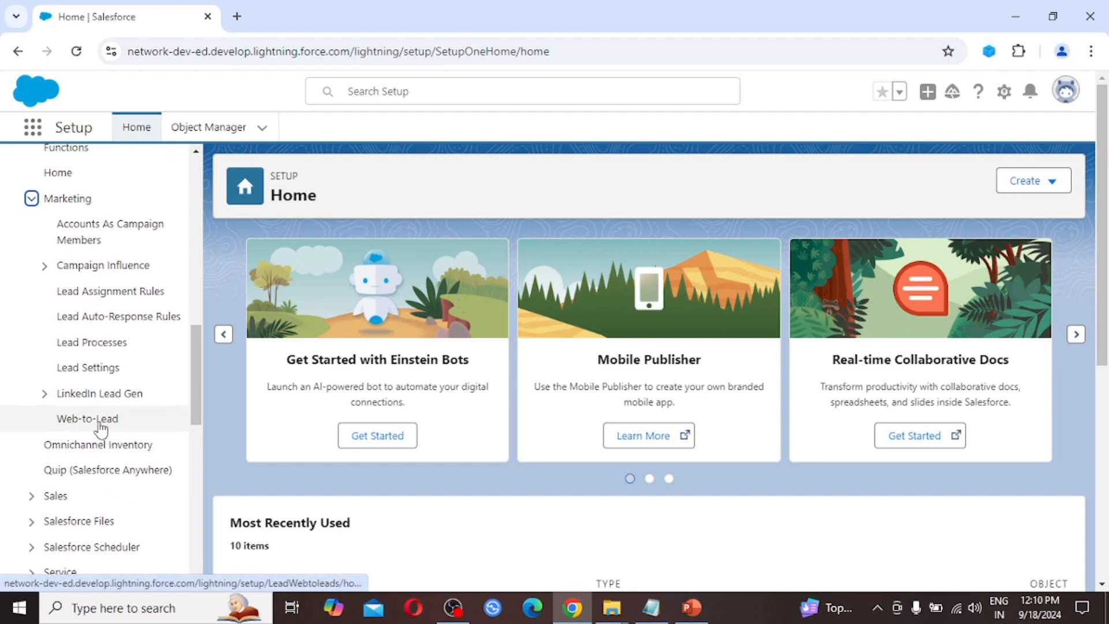
Step: Go to the Web-to-Lead page and confirm Web-to-Lead is enabled with Salesforce Network as default creator
{"action": "left_click", "coordinate": [103, 422]}
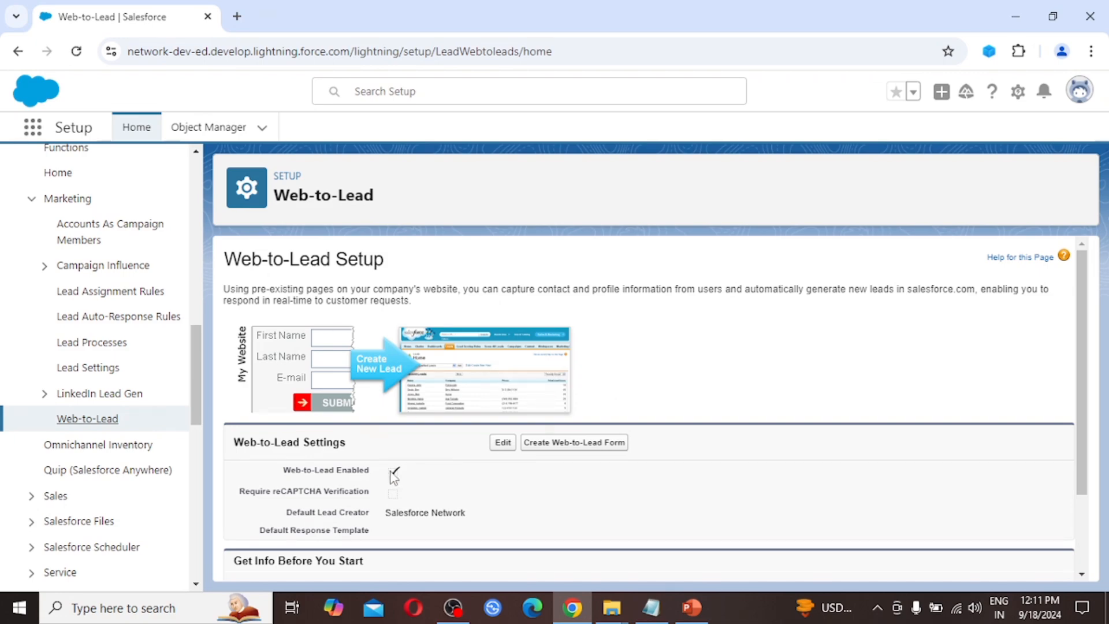
{"action": "scroll", "coordinate": [397, 474], "scroll_direction": "down", "scroll_amount": 2}
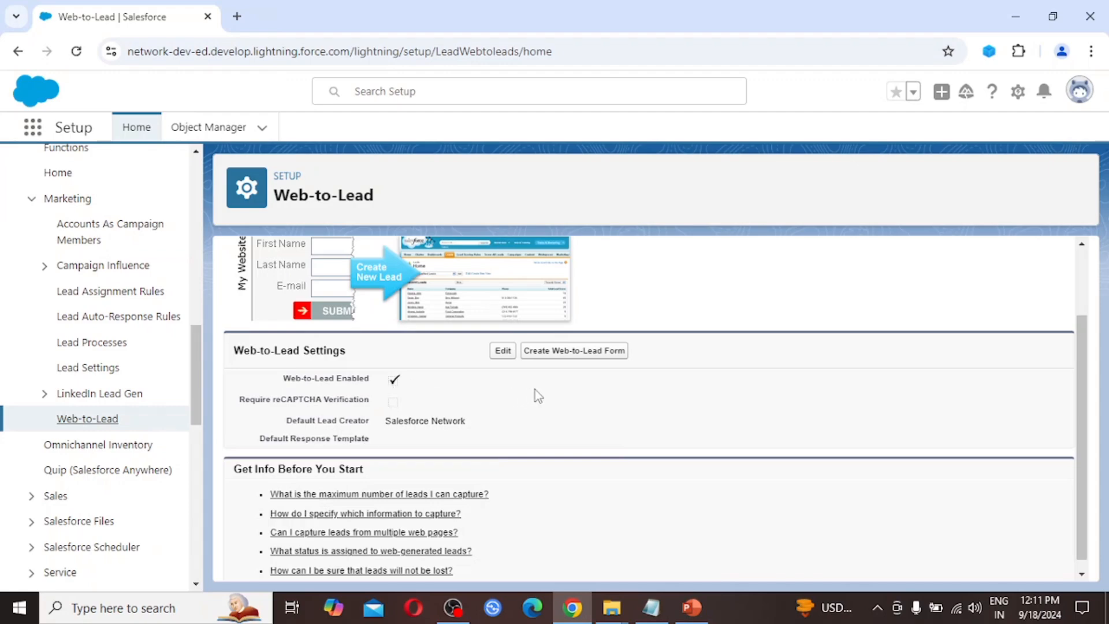
{"action": "scroll", "coordinate": [545, 387], "scroll_direction": "down", "scroll_amount": 1}
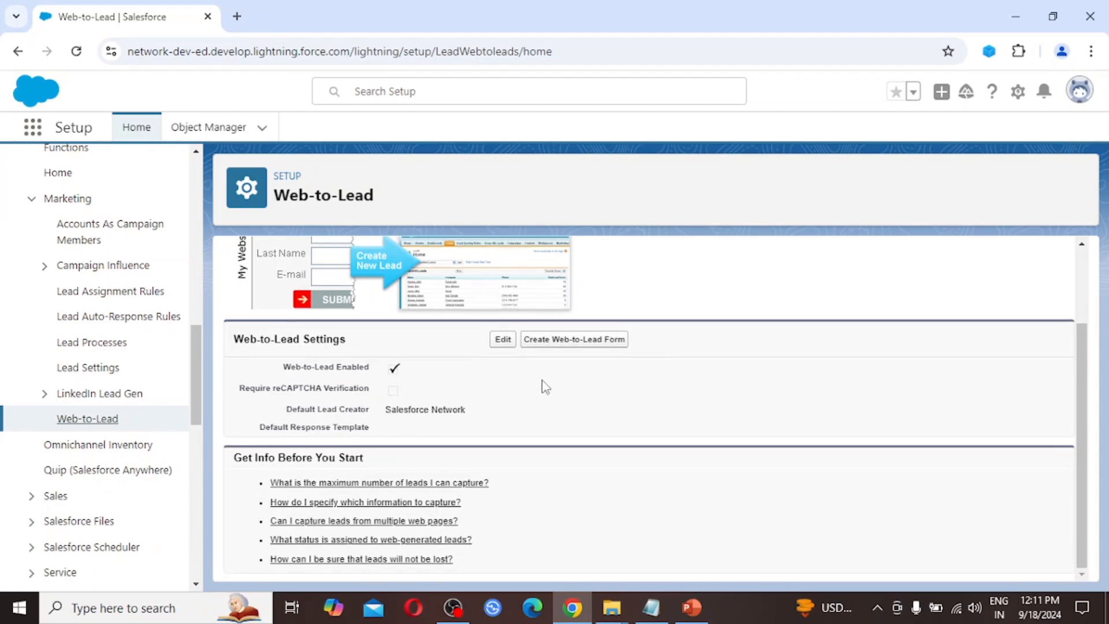
Step: Start a Web-to-Lead form with First Name, Last Name, Email, Company, City and State/Province selected
{"action": "left_click", "coordinate": [590, 341]}
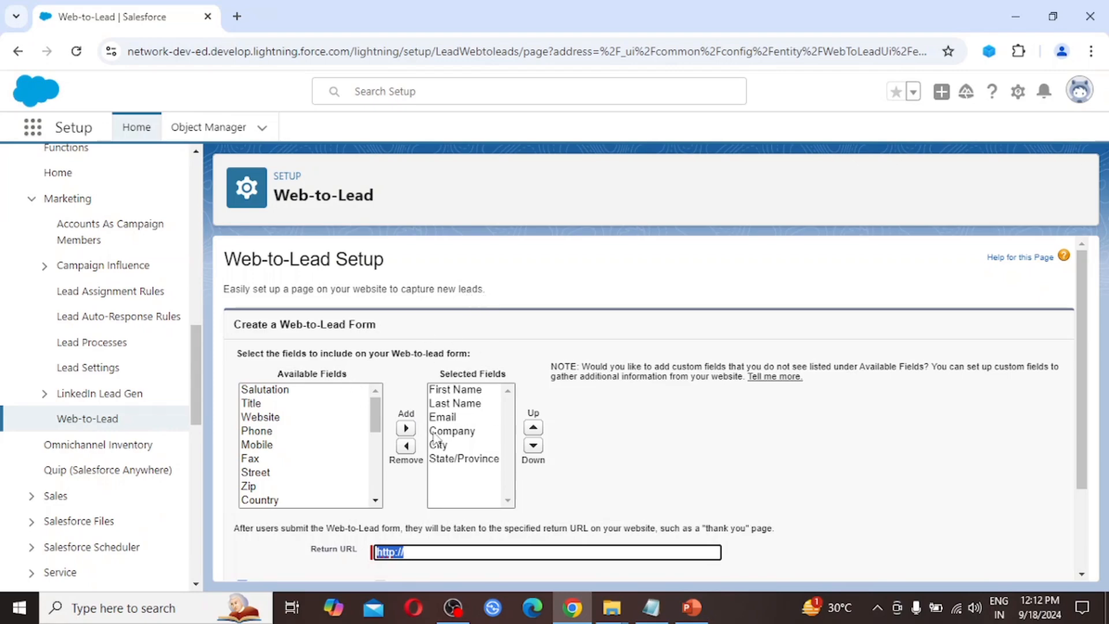
{"action": "scroll", "coordinate": [434, 439], "scroll_direction": "down", "scroll_amount": 2}
{"action": "scroll", "coordinate": [435, 439], "scroll_direction": "up", "scroll_amount": 1}
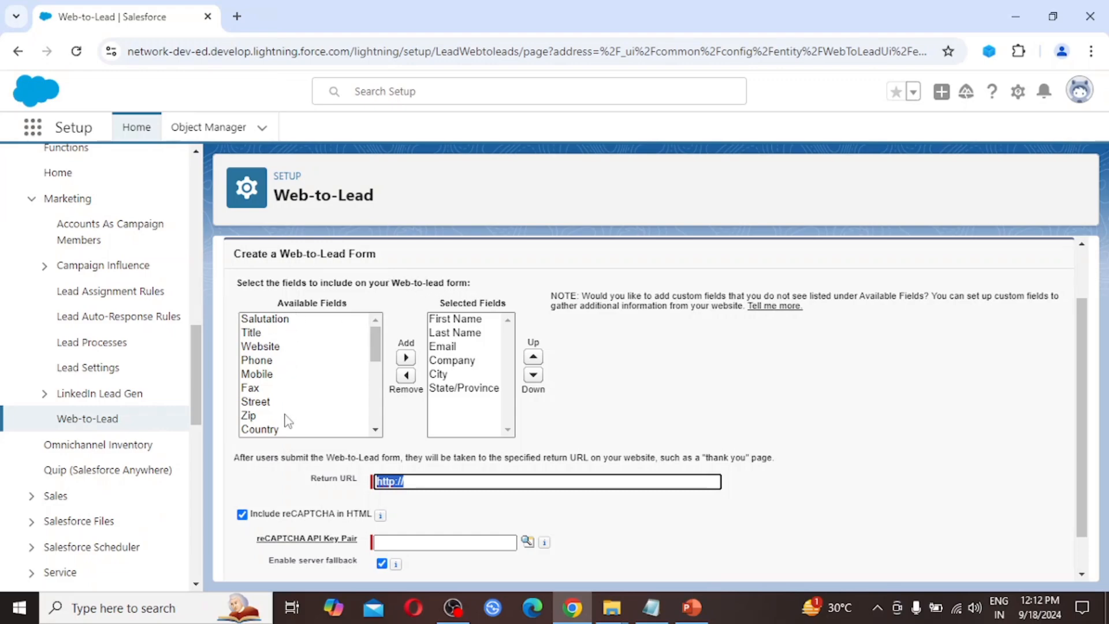
{"action": "scroll", "coordinate": [287, 421], "scroll_direction": "down", "scroll_amount": 1}
{"action": "scroll", "coordinate": [287, 421], "scroll_direction": "down", "scroll_amount": 5}
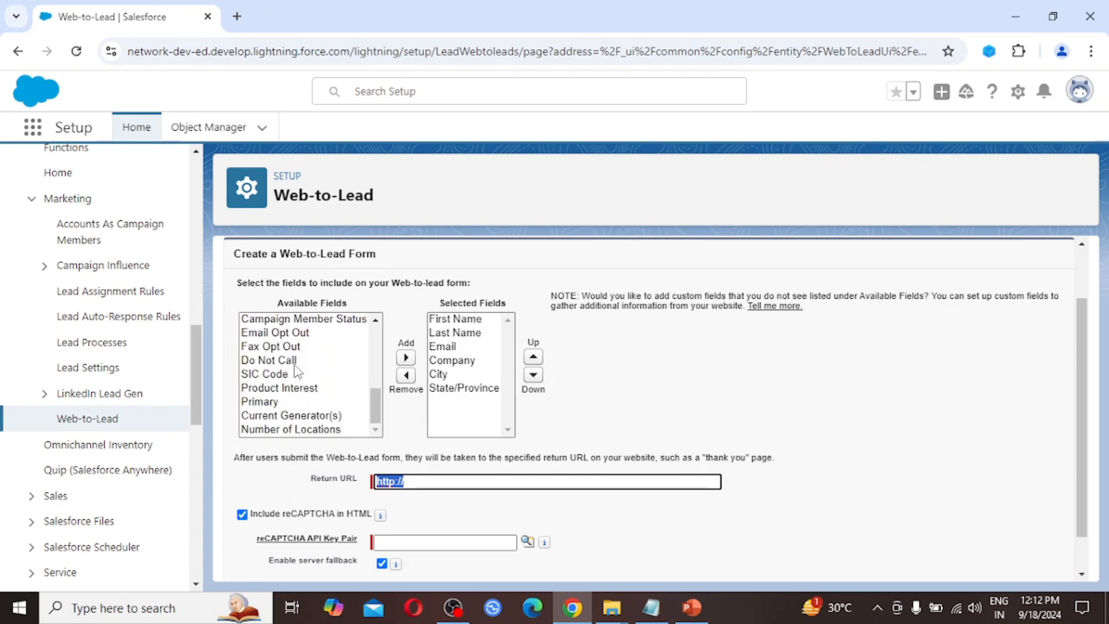
{"action": "scroll", "coordinate": [300, 363], "scroll_direction": "up", "scroll_amount": 1}
{"action": "scroll", "coordinate": [300, 362], "scroll_direction": "up", "scroll_amount": 5}
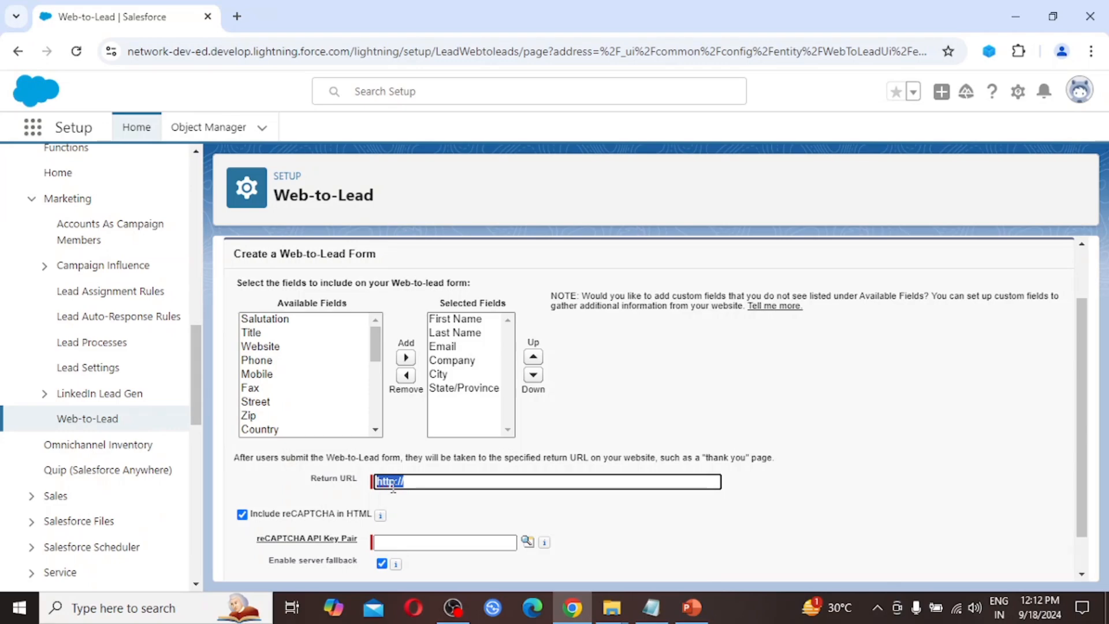
{"action": "left_click", "coordinate": [444, 484]}
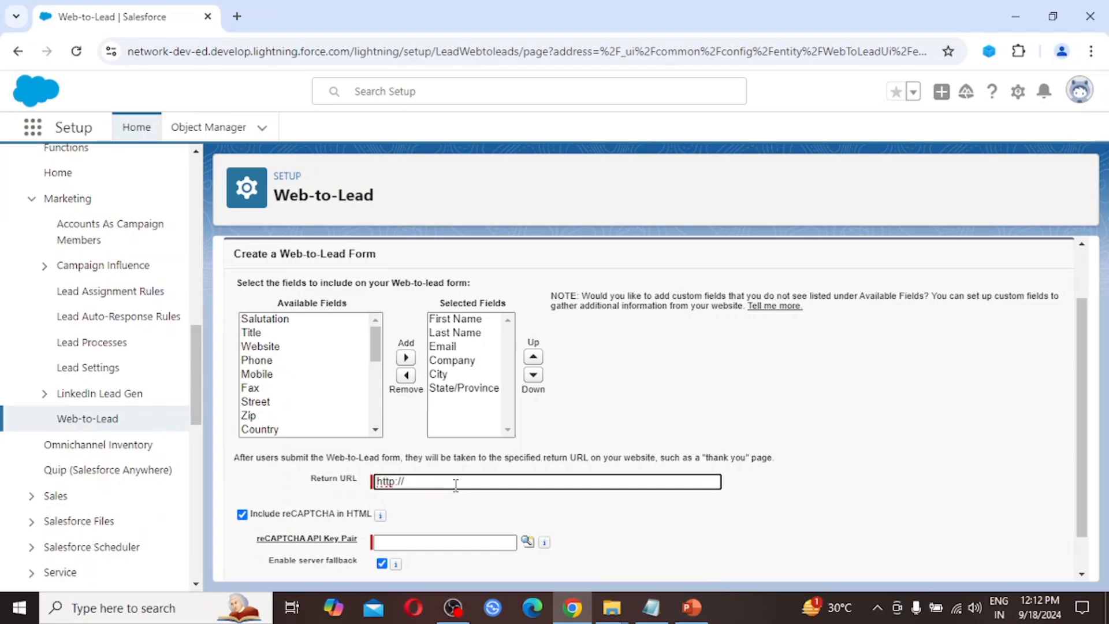
{"action": "type", "text": "google.com"}
{"action": "scroll", "coordinate": [662, 406], "scroll_direction": "down", "scroll_amount": 1}
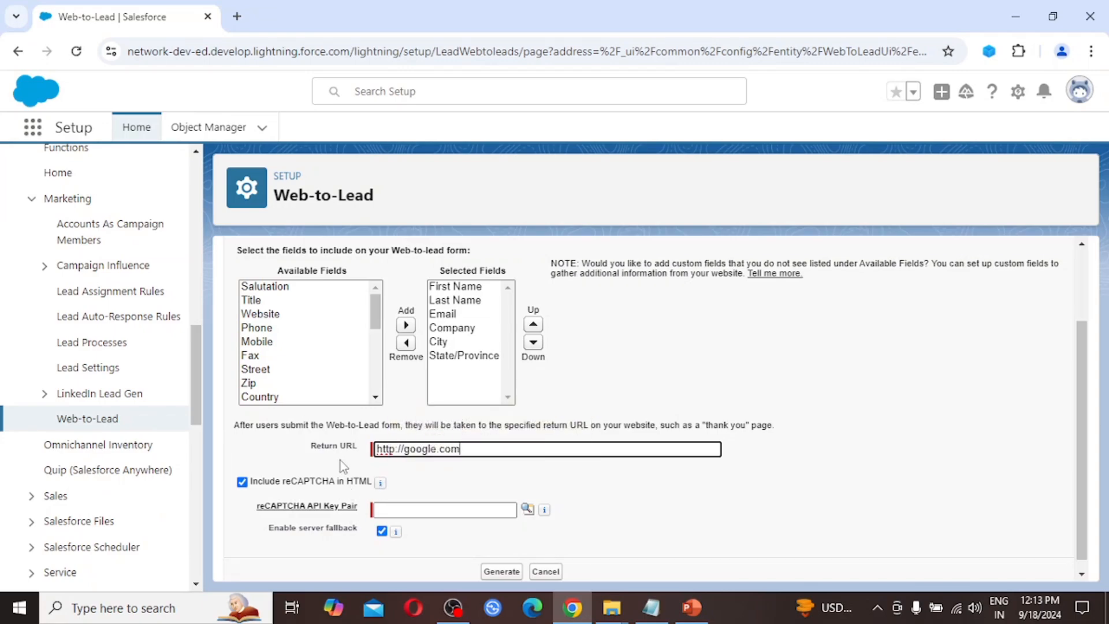
{"action": "scroll", "coordinate": [341, 460], "scroll_direction": "down", "scroll_amount": 1}
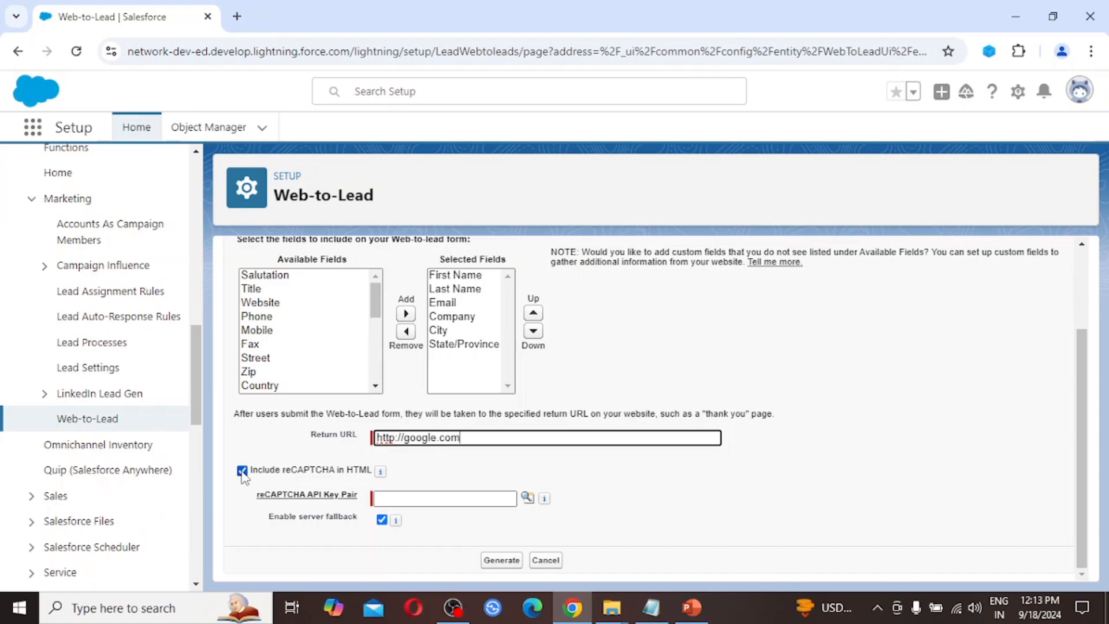
{"action": "left_click", "coordinate": [242, 470]}
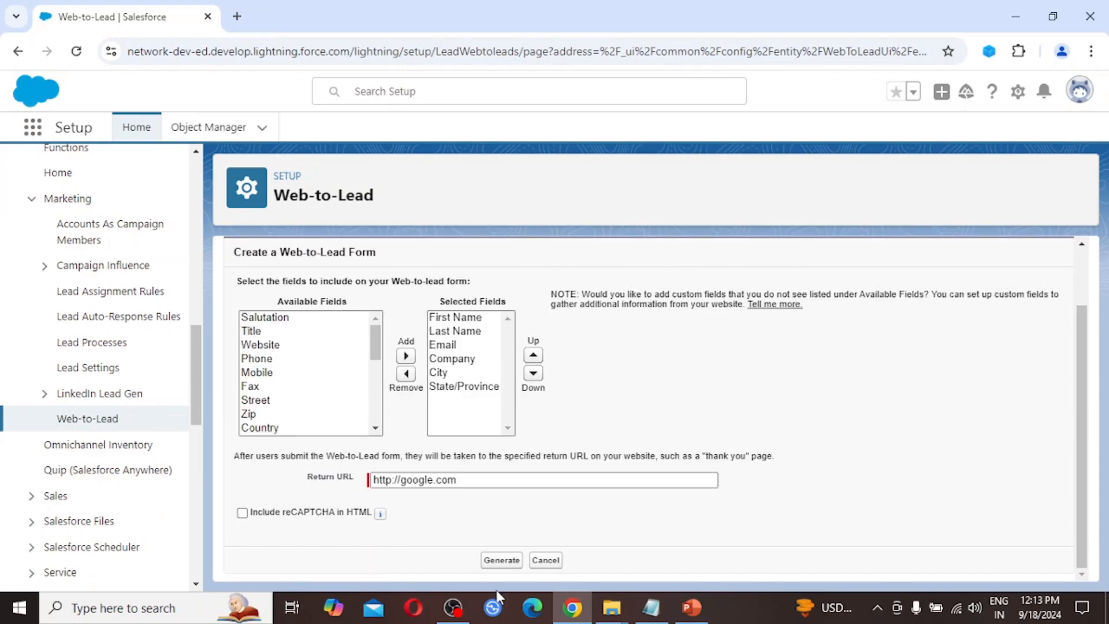
Step: Generate the Web-to-Lead HTML code and select all of it
{"action": "left_click", "coordinate": [504, 564]}
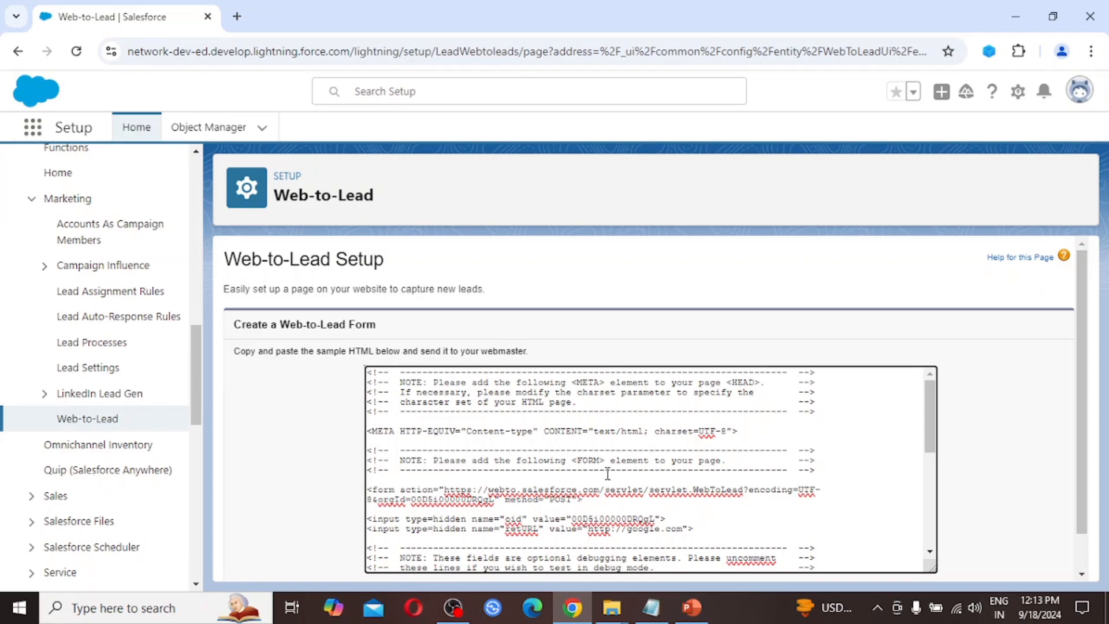
{"action": "scroll", "coordinate": [608, 474], "scroll_direction": "down", "scroll_amount": 1}
{"action": "scroll", "coordinate": [607, 474], "scroll_direction": "down", "scroll_amount": 3}
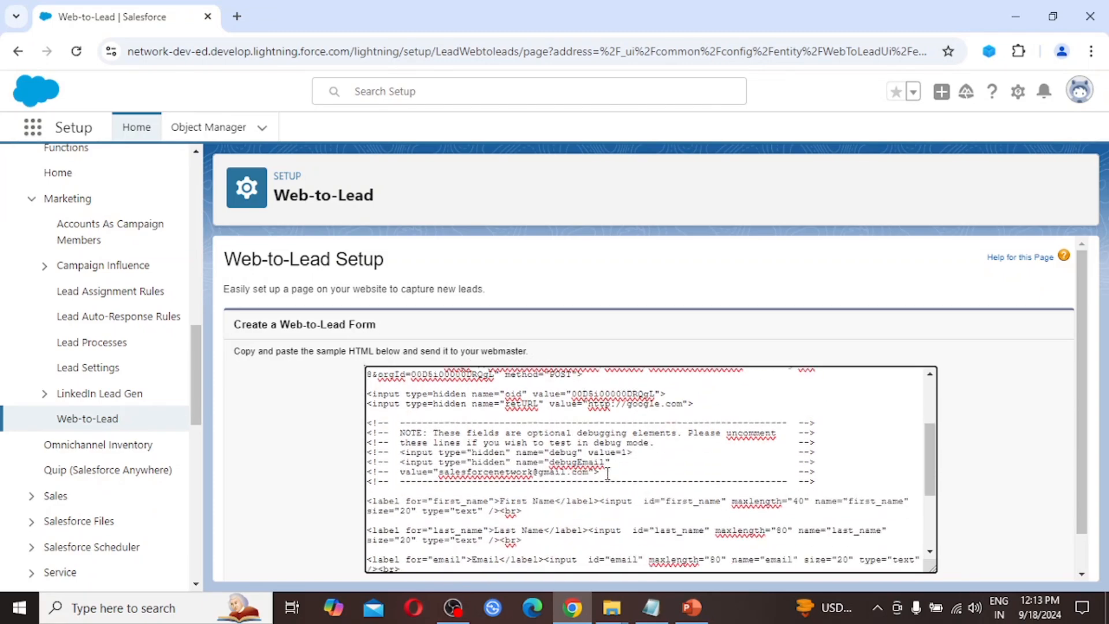
{"action": "scroll", "coordinate": [607, 474], "scroll_direction": "down", "scroll_amount": 3}
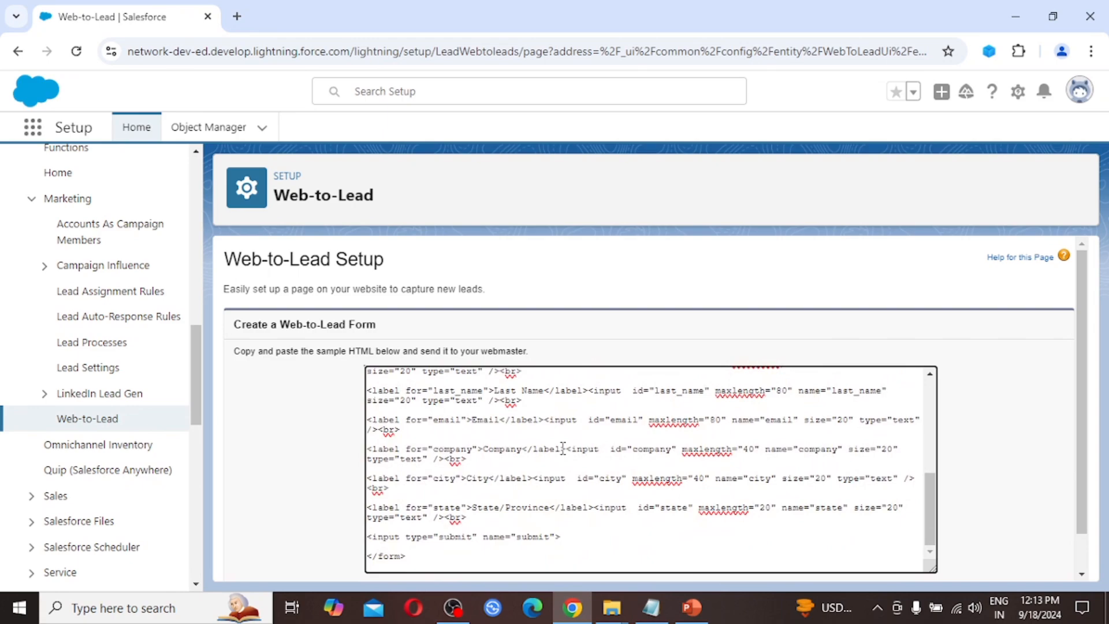
{"action": "scroll", "coordinate": [562, 448], "scroll_direction": "up", "scroll_amount": 9}
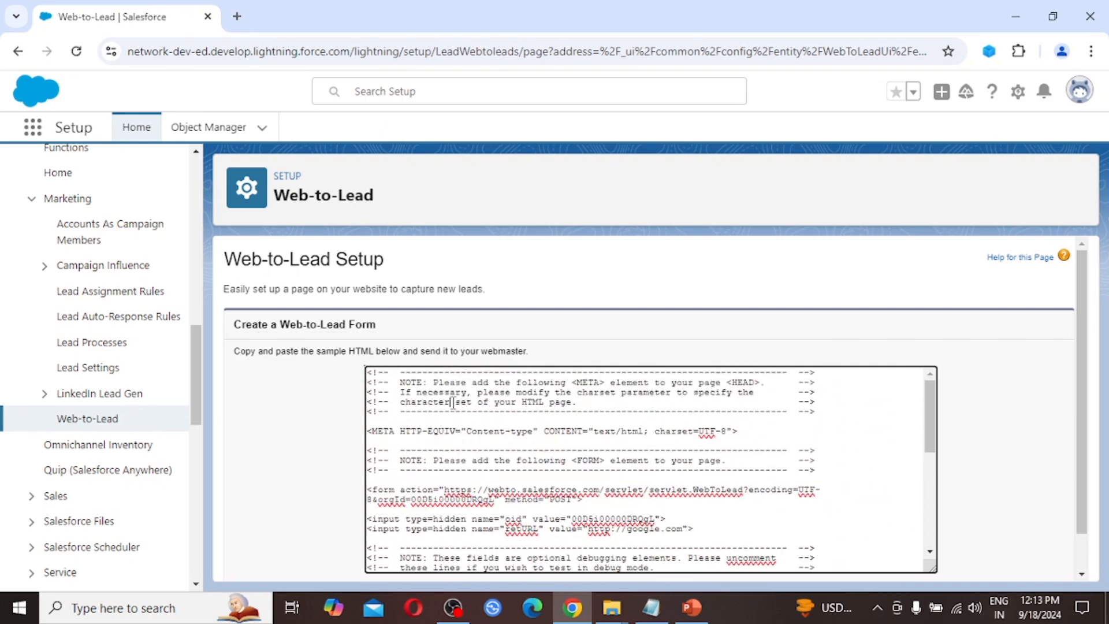
{"action": "key", "text": "ctrl+a"}
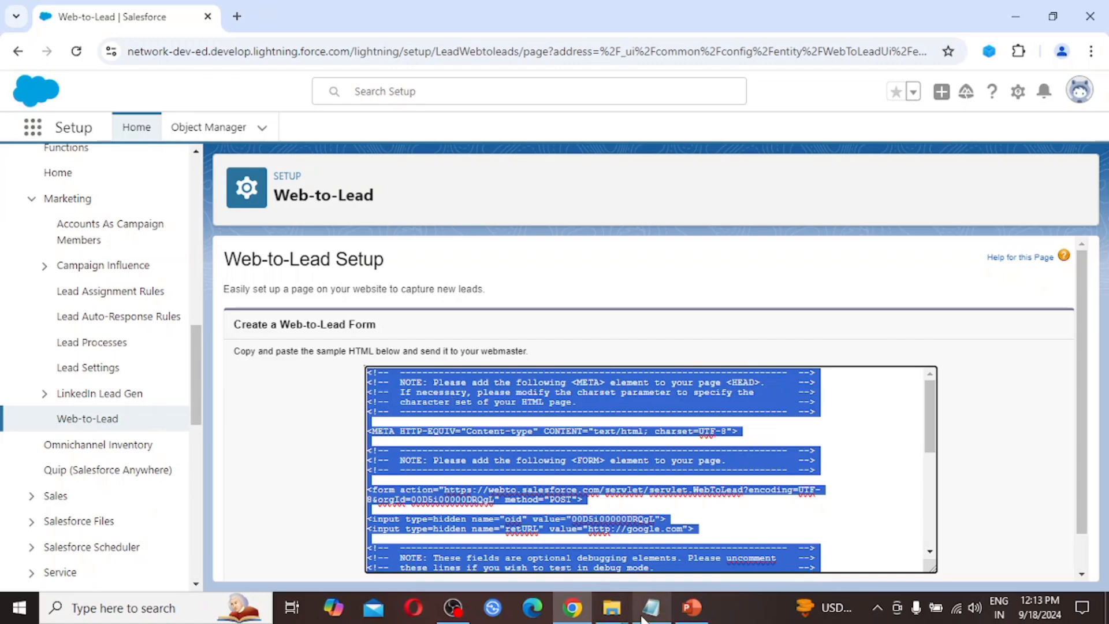
Step: Paste the Web-to-Lead HTML into a new untitled Notepad document and maximize the window
{"action": "right_click", "coordinate": [612, 608]}
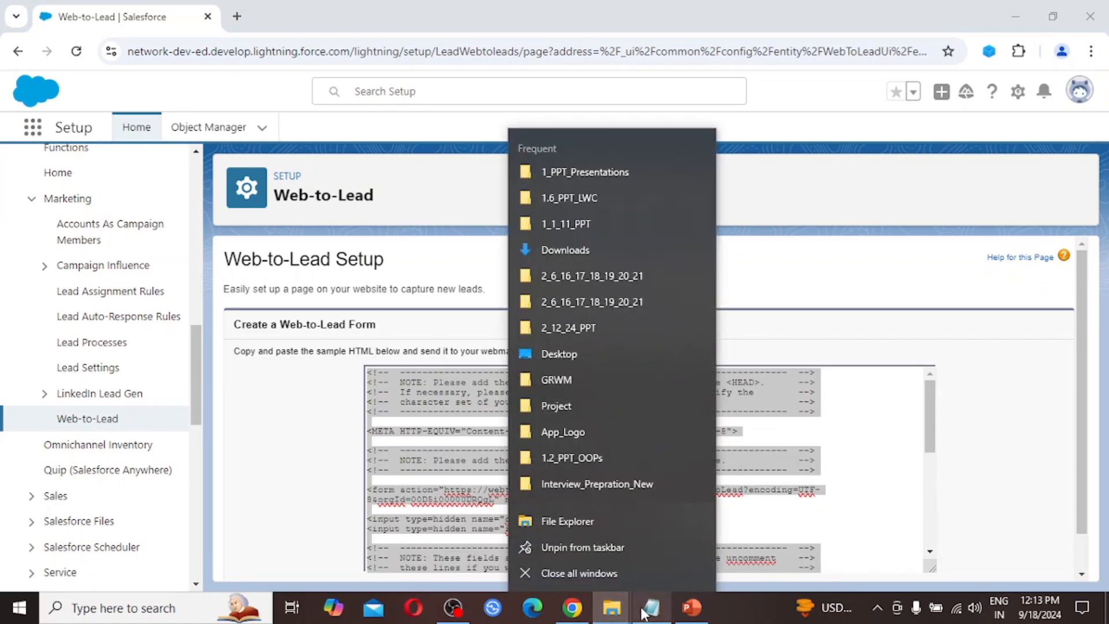
{"action": "right_click", "coordinate": [647, 607]}
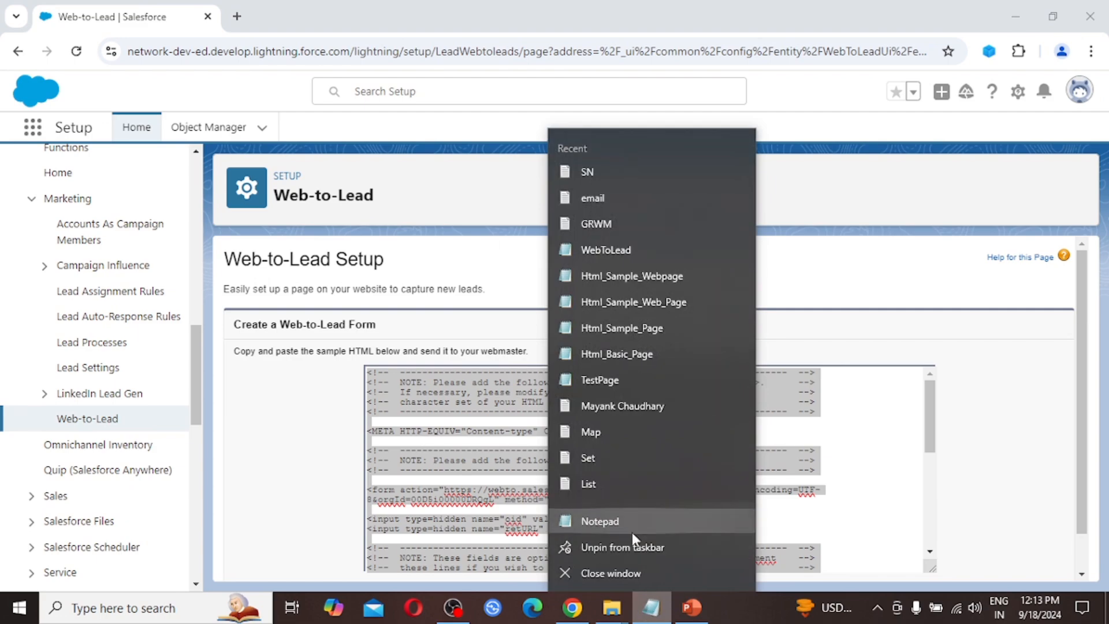
{"action": "left_click", "coordinate": [600, 521]}
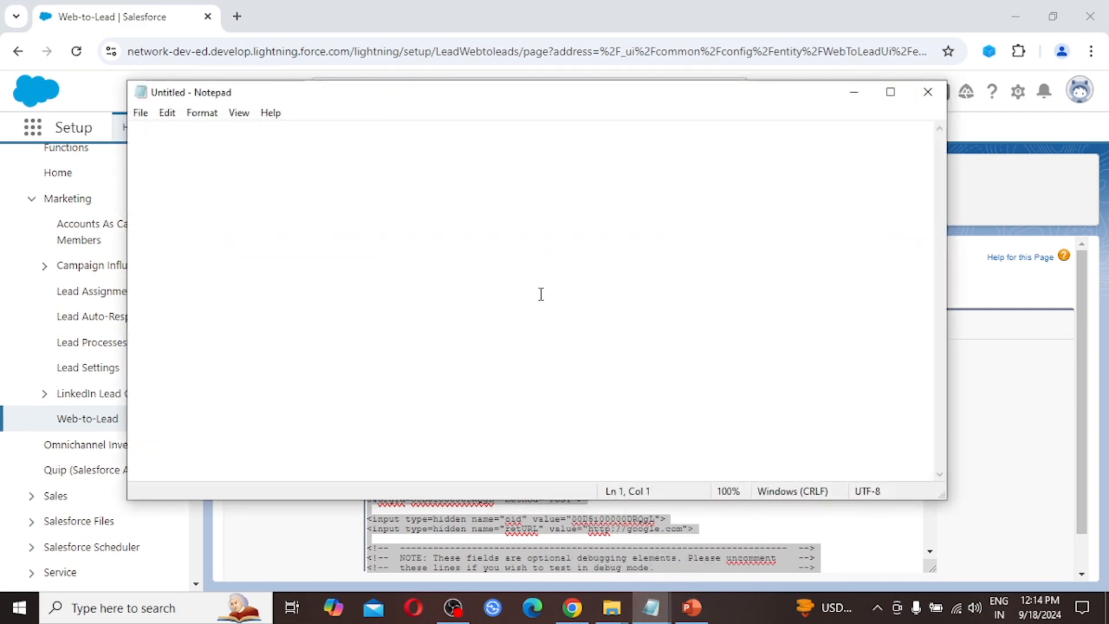
{"action": "key", "text": "ctrl+v"}
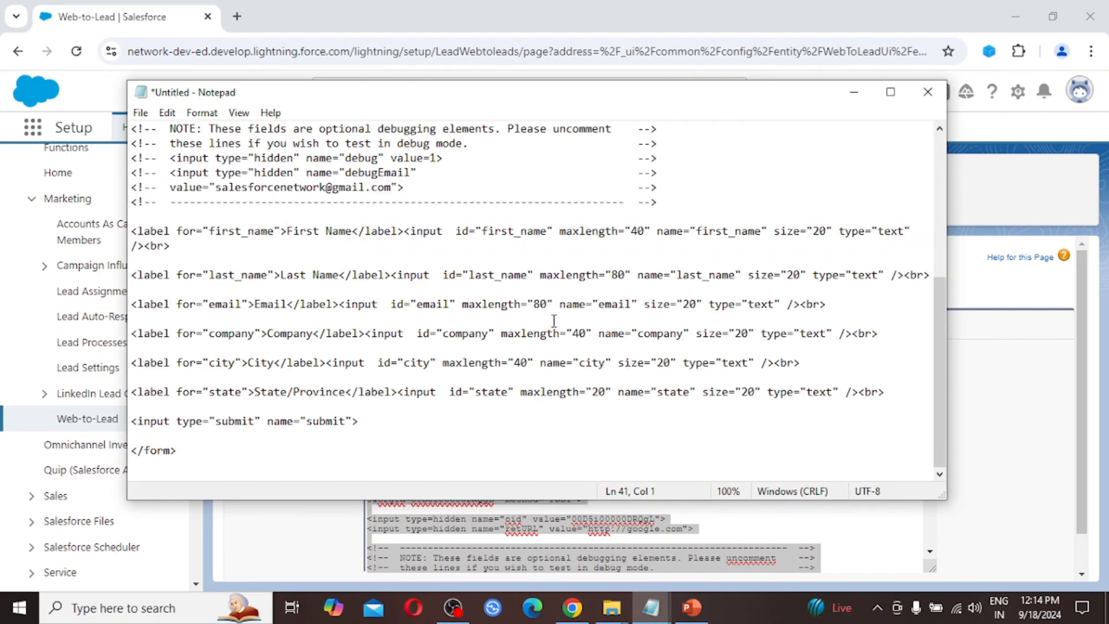
{"action": "scroll", "coordinate": [553, 321], "scroll_direction": "up", "scroll_amount": 1}
{"action": "scroll", "coordinate": [553, 321], "scroll_direction": "up", "scroll_amount": 5}
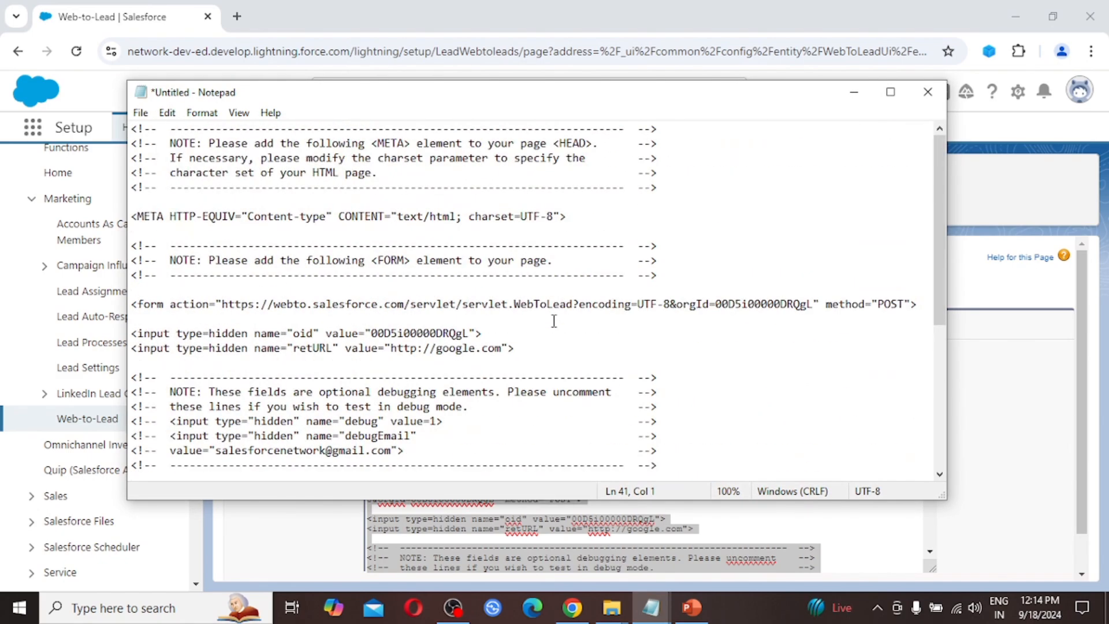
{"action": "double_click", "coordinate": [598, 96]}
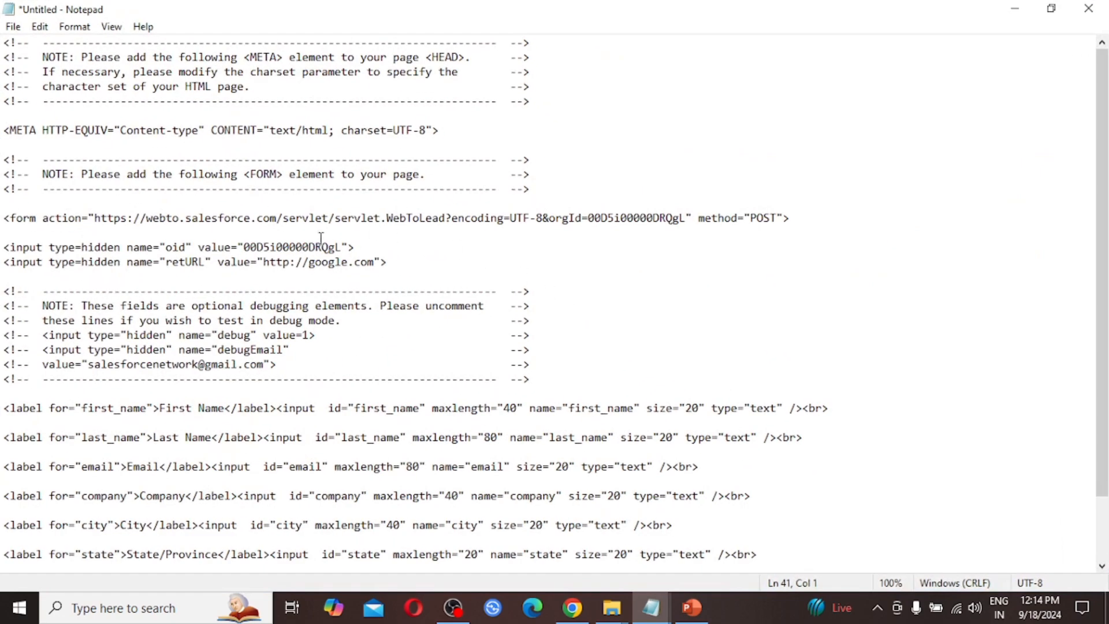
{"action": "scroll", "coordinate": [328, 254], "scroll_direction": "down", "scroll_amount": 2}
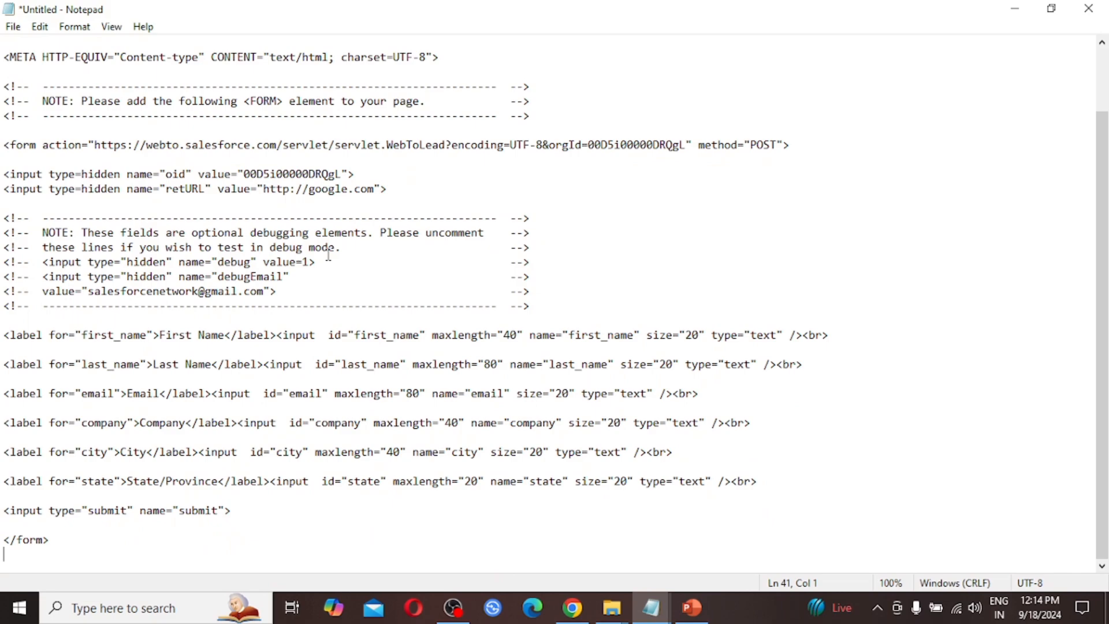
{"action": "scroll", "coordinate": [328, 254], "scroll_direction": "up", "scroll_amount": 2}
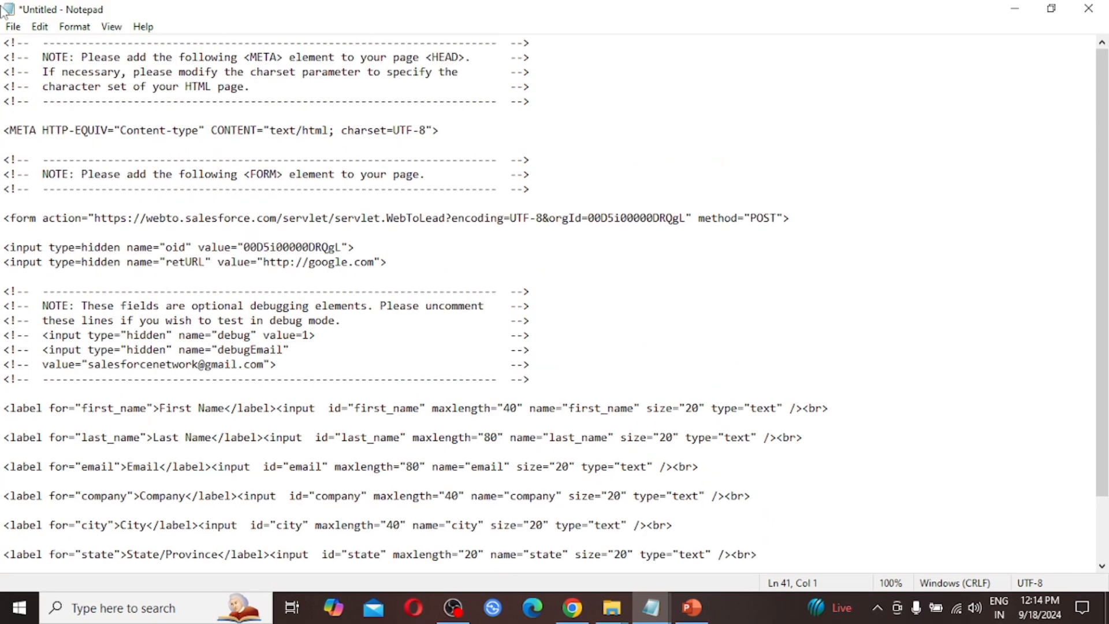
{"action": "left_click", "coordinate": [14, 29]}
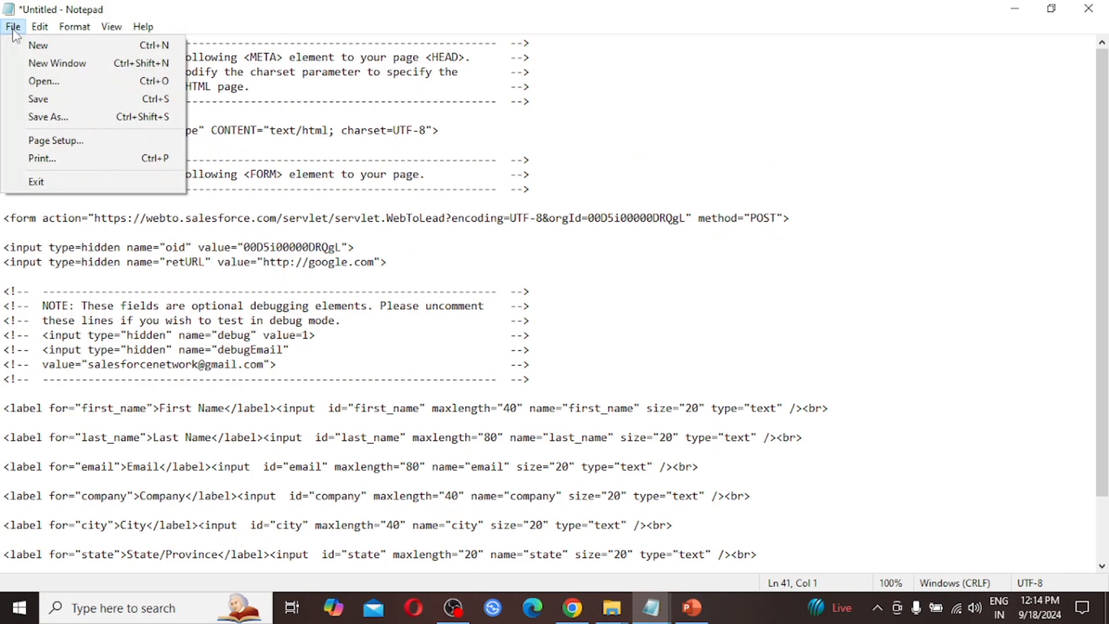
Step: Save the Notepad document as WebToLead.html in Documents, then minimize Notepad
{"action": "left_click", "coordinate": [57, 116]}
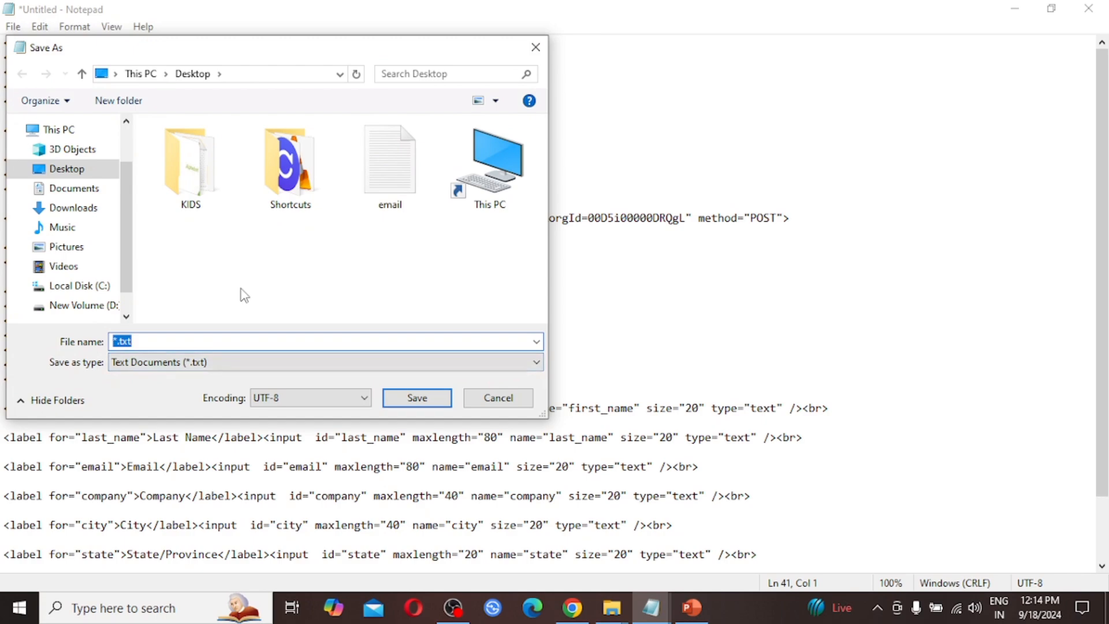
{"action": "type", "text": "We"}
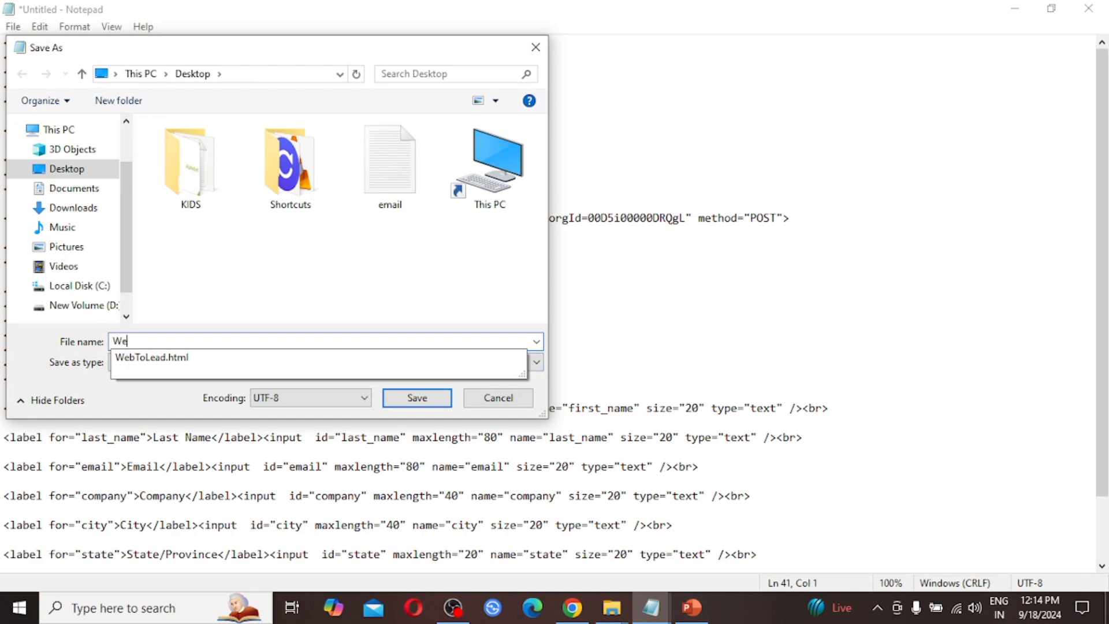
{"action": "type", "text": "bToLead.html"}
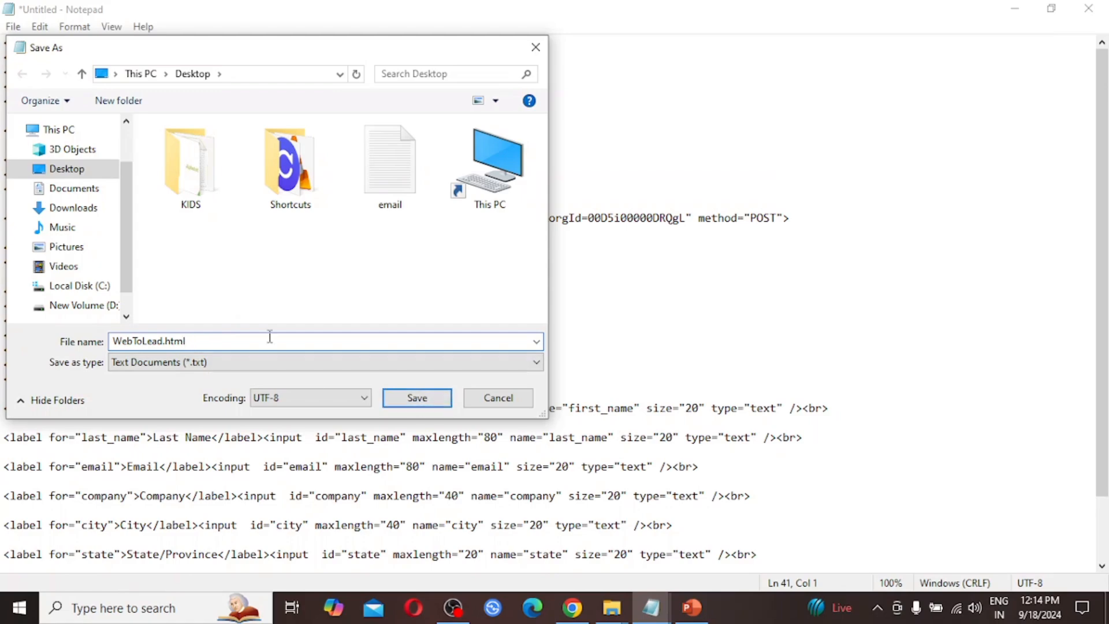
{"action": "left_click", "coordinate": [74, 192]}
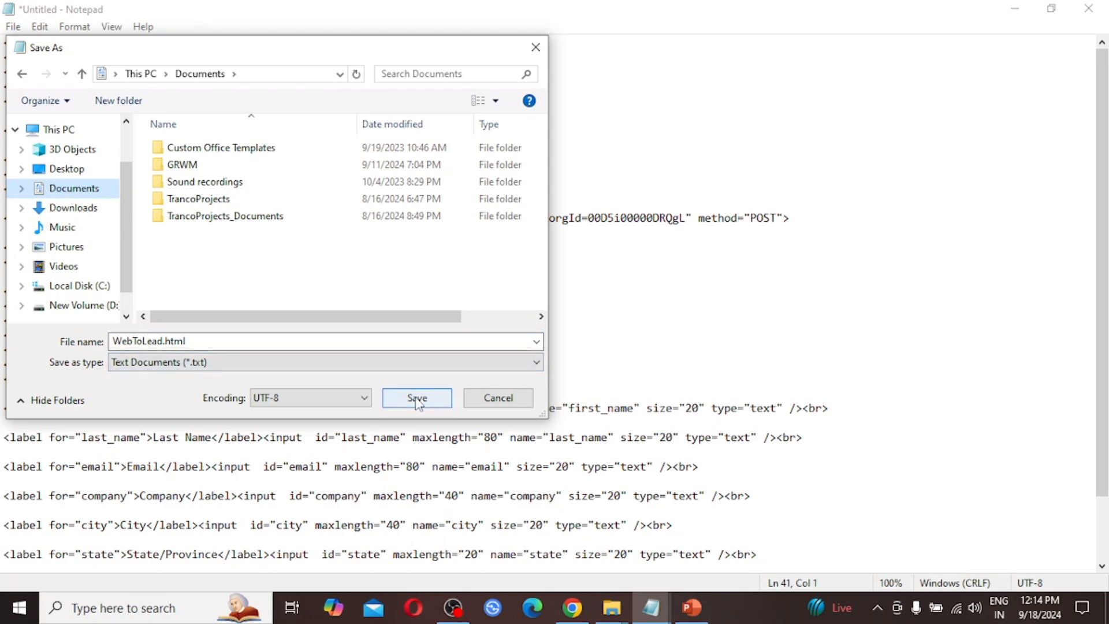
{"action": "left_click", "coordinate": [417, 398]}
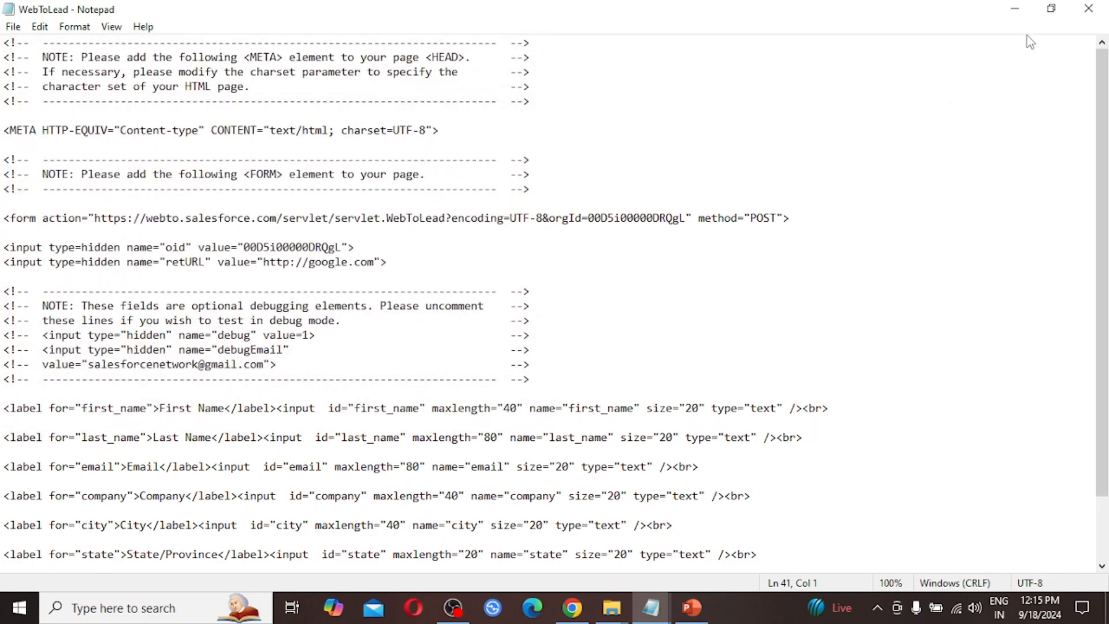
{"action": "left_click", "coordinate": [1015, 8]}
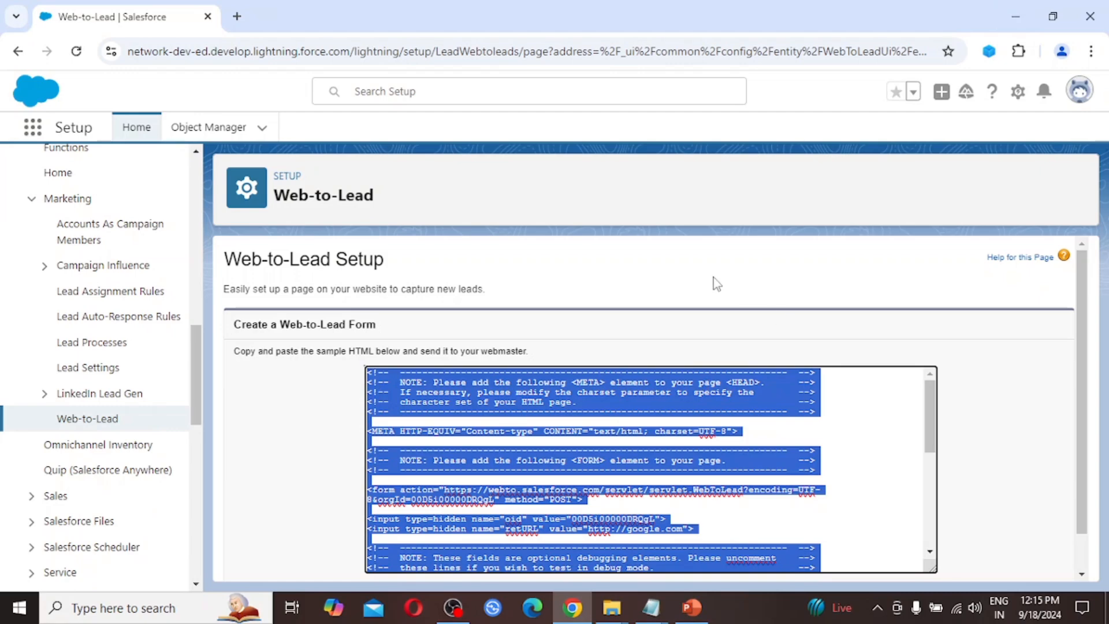
Step: Bring up File Explorer, go to Documents and select the WebToLead file
{"action": "left_click", "coordinate": [615, 209]}
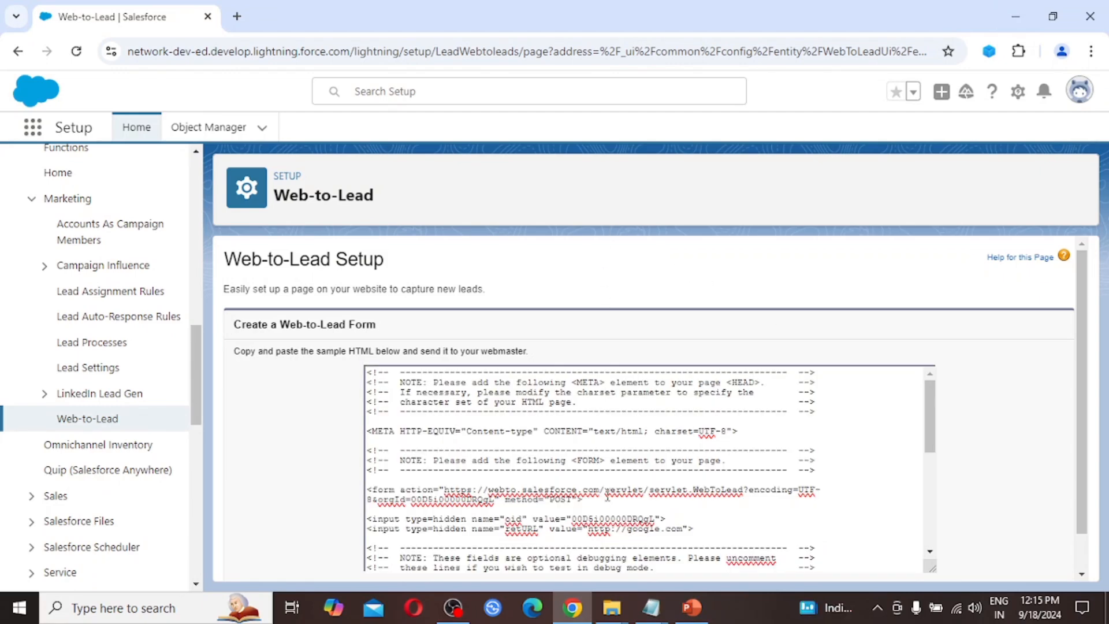
{"action": "mouse_move", "coordinate": [611, 607]}
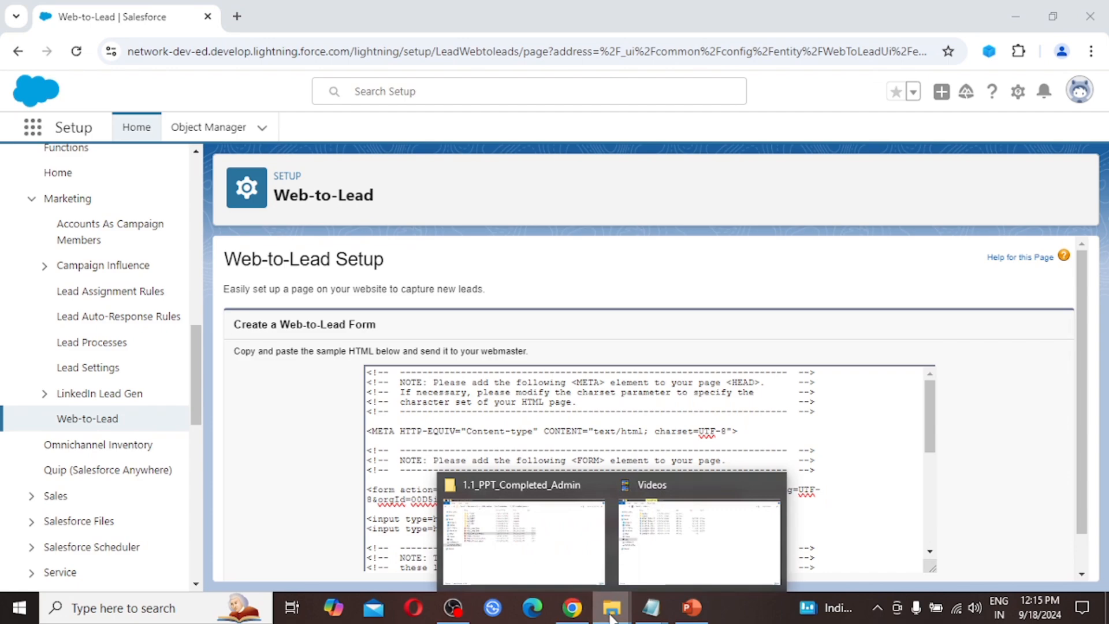
{"action": "left_click", "coordinate": [540, 571]}
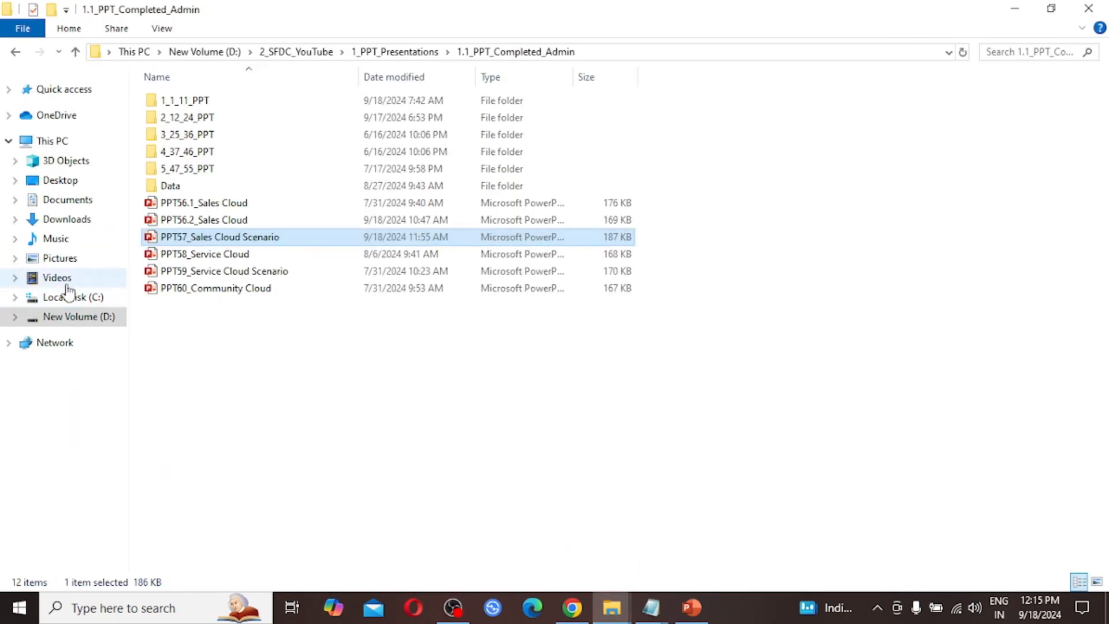
{"action": "left_click", "coordinate": [73, 203]}
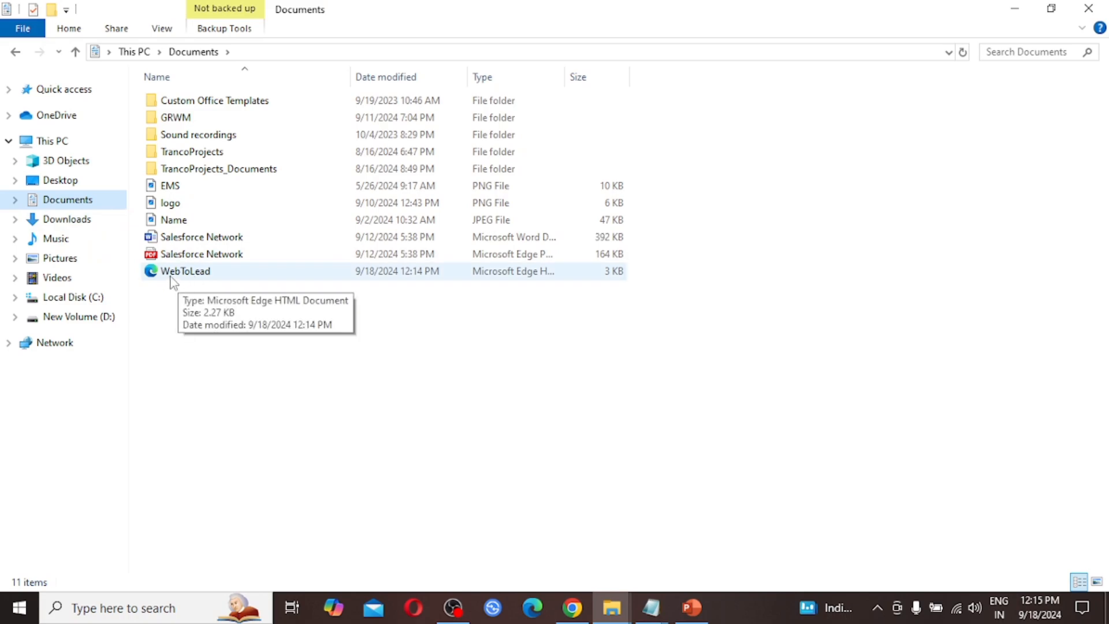
{"action": "left_click", "coordinate": [211, 275]}
Step: Open WebToLead.html in Edge and put the cursor in the form's Email field
{"action": "double_click", "coordinate": [214, 276]}
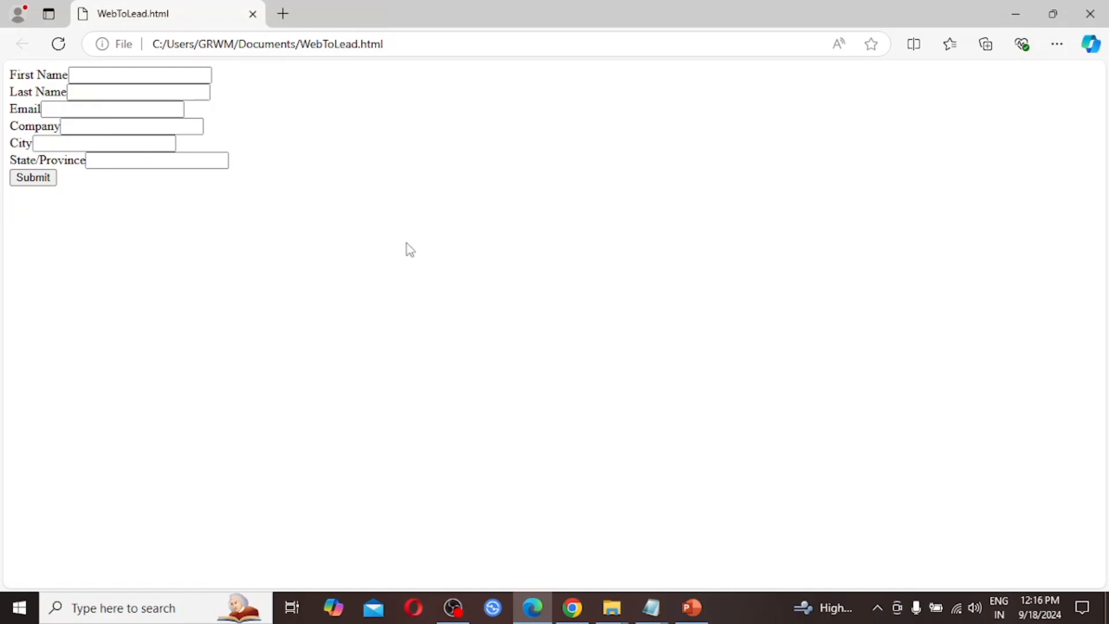
{"action": "left_click", "coordinate": [44, 110]}
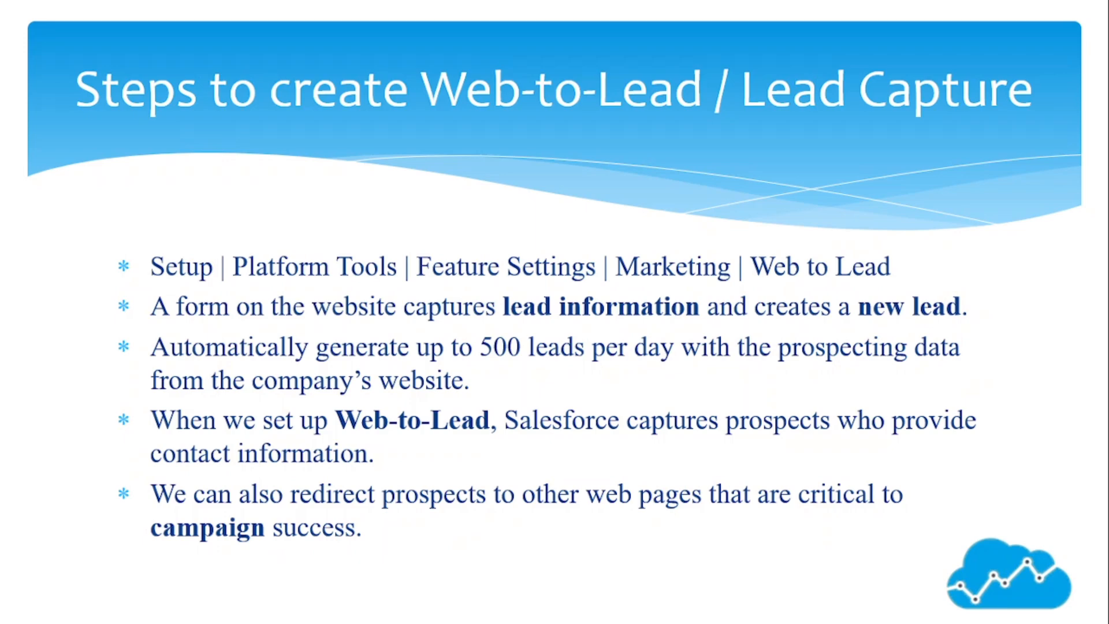
Step: Advance the slideshow to the Enable Web-to-Lead Settings slide
{"action": "key", "text": "Right"}
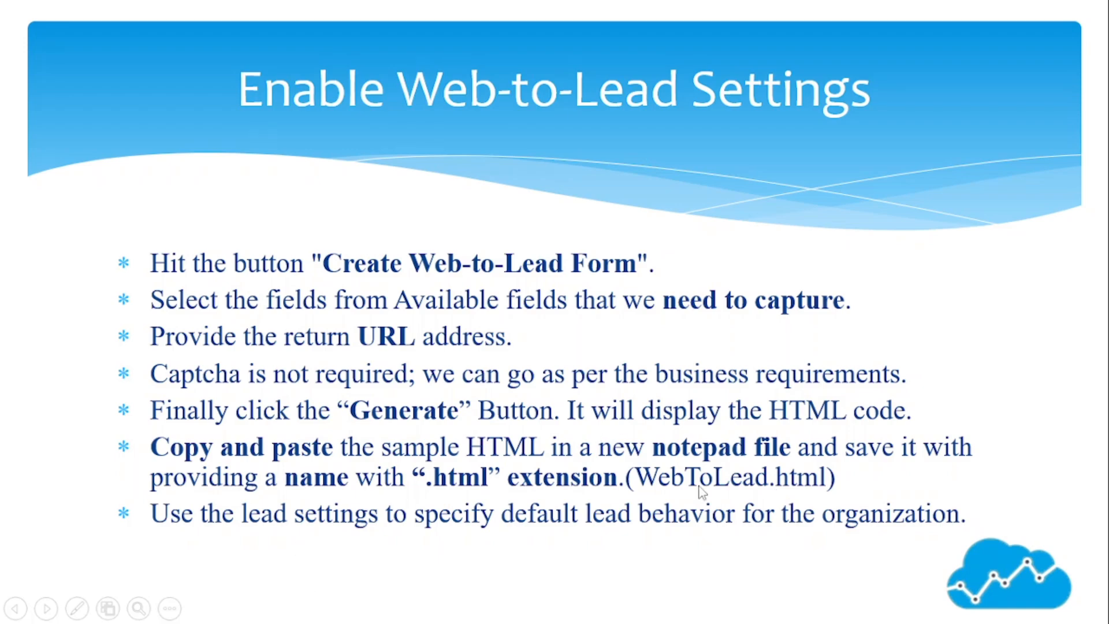
Step: Move to the email template slide and finish the Web-to-Lead form in Setup
{"action": "left_click", "coordinate": [678, 375]}
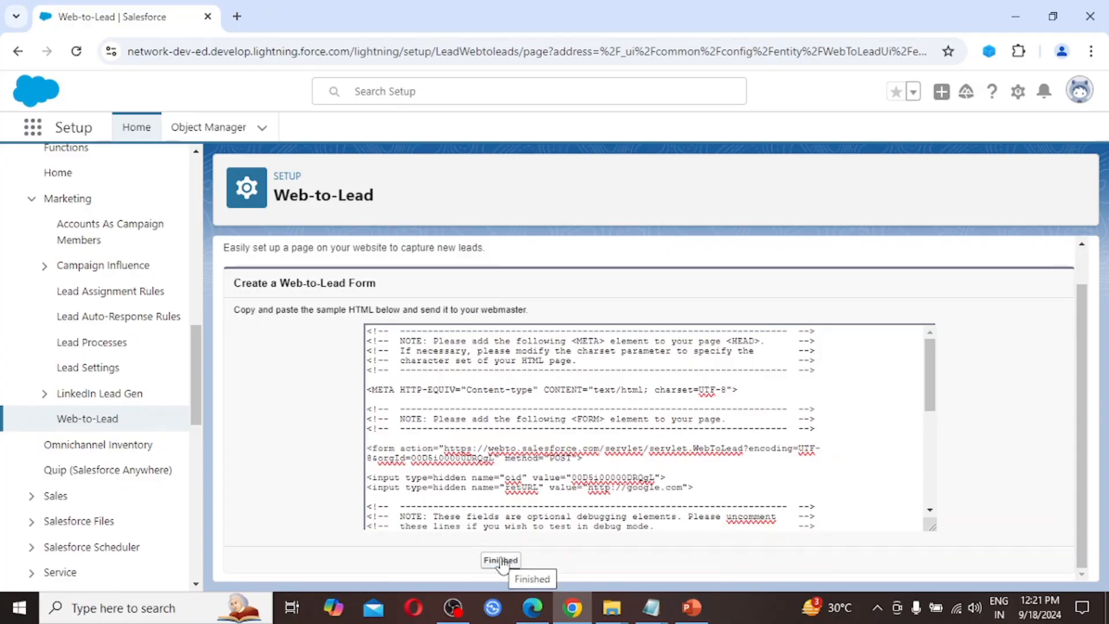
{"action": "left_click", "coordinate": [500, 562]}
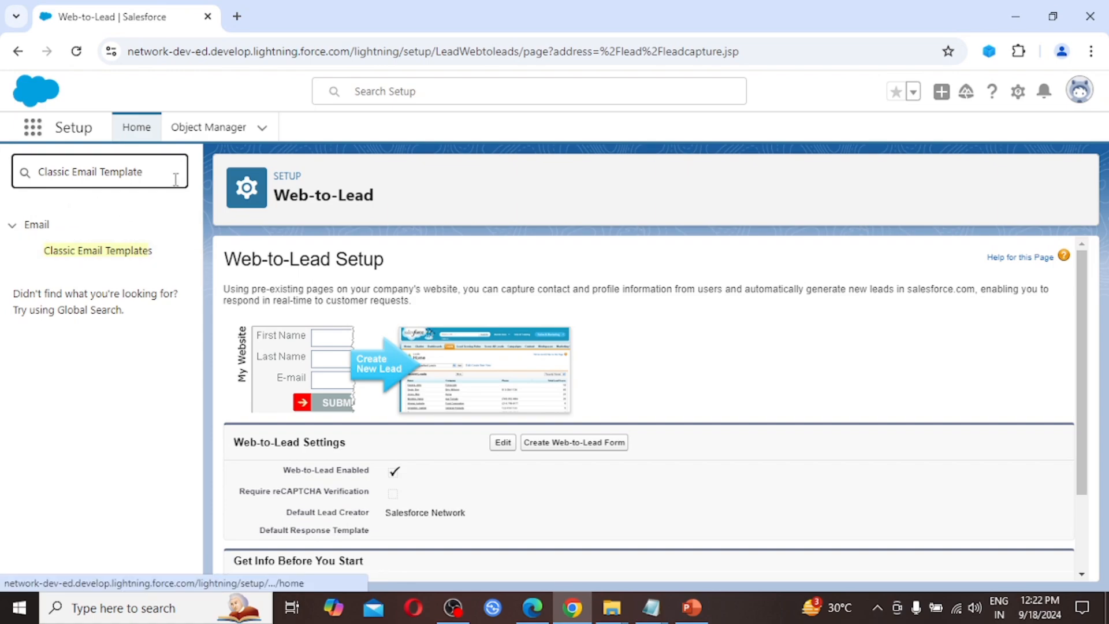
Step: Open Classic Email Templates and browse the Unfiled Public templates listed there
{"action": "left_click", "coordinate": [108, 253]}
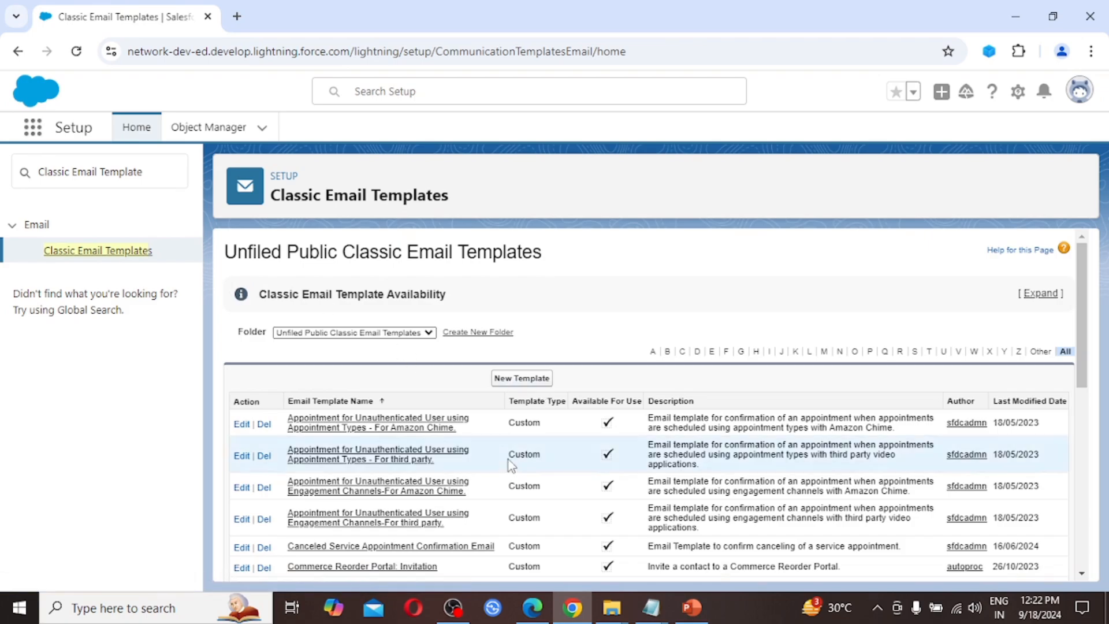
{"action": "scroll", "coordinate": [508, 462], "scroll_direction": "down", "scroll_amount": 3}
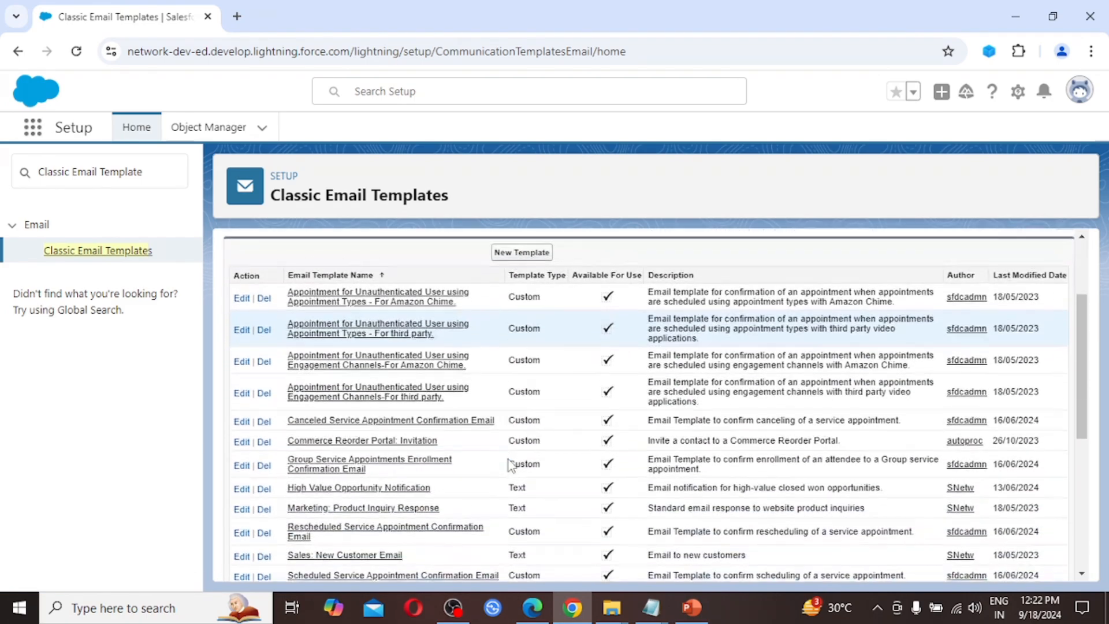
{"action": "scroll", "coordinate": [509, 463], "scroll_direction": "down", "scroll_amount": 5}
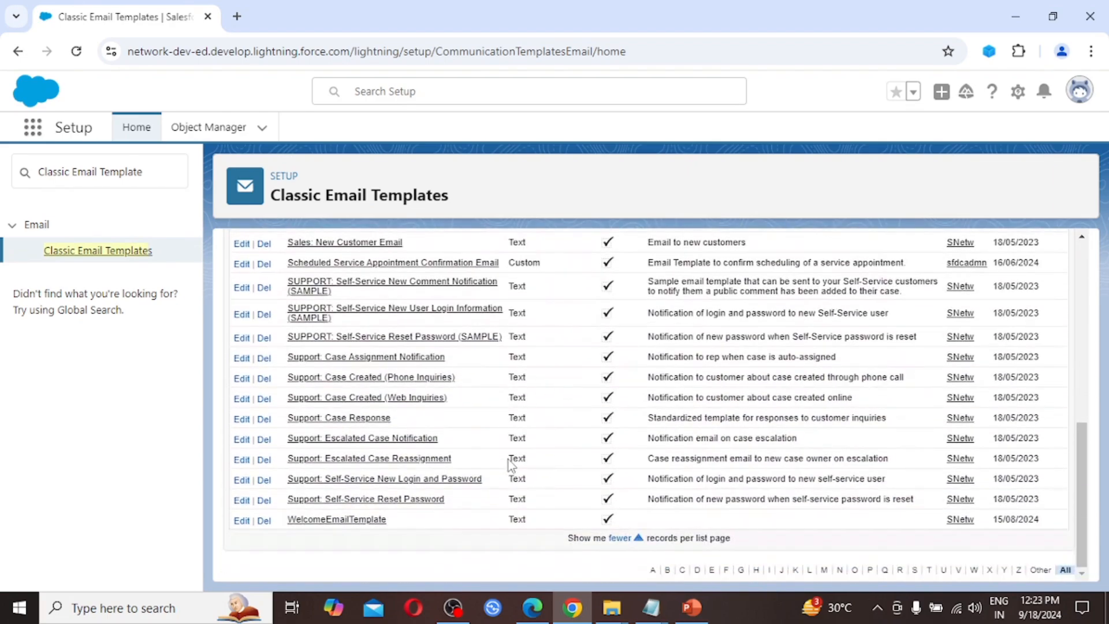
{"action": "scroll", "coordinate": [508, 462], "scroll_direction": "up", "scroll_amount": 1}
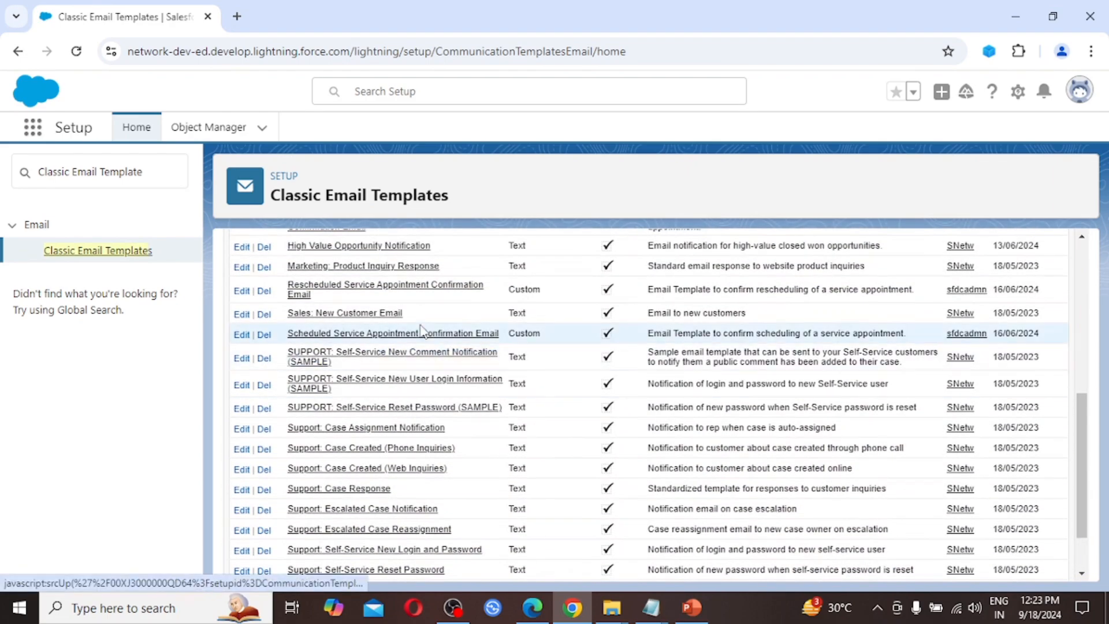
{"action": "scroll", "coordinate": [420, 323], "scroll_direction": "up", "scroll_amount": 3}
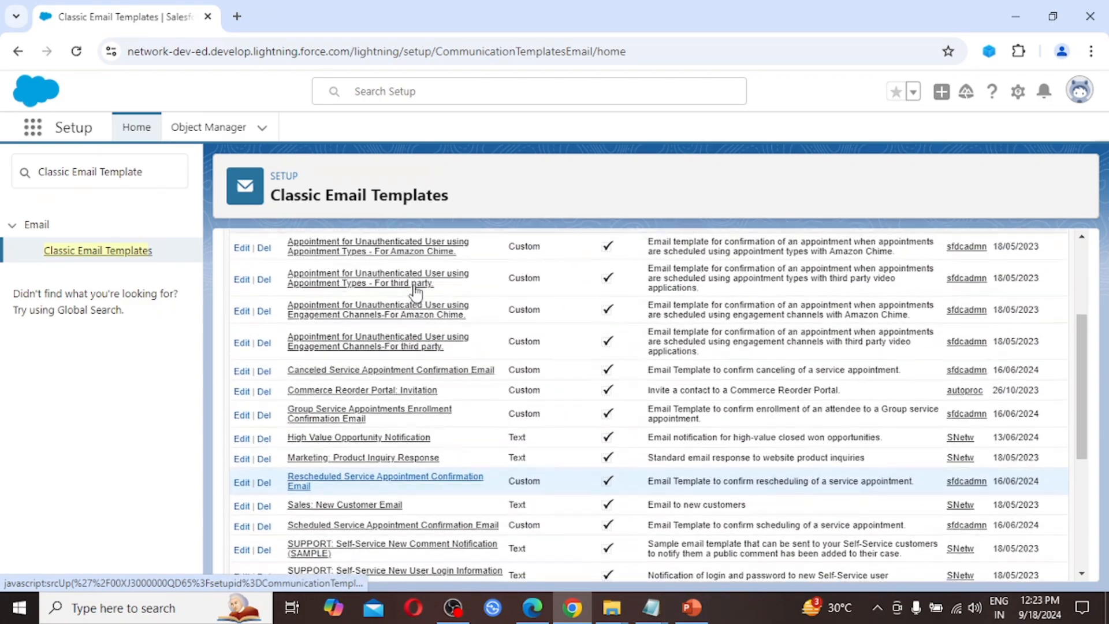
{"action": "scroll", "coordinate": [416, 292], "scroll_direction": "up", "scroll_amount": 3}
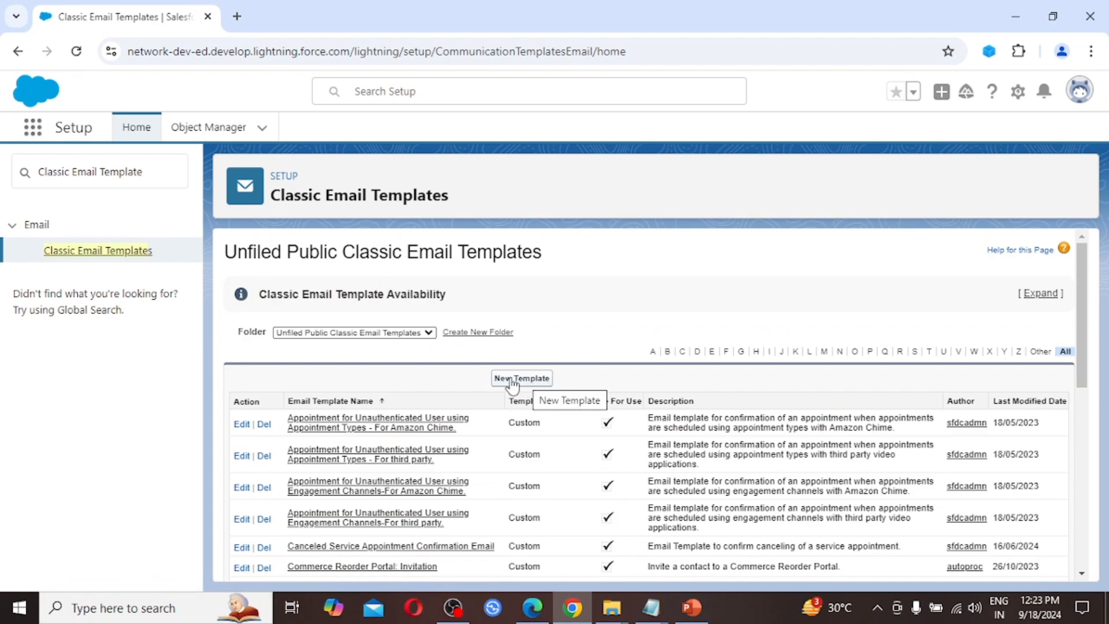
Step: Start a new Text-type template and reach its empty Email Template Information form
{"action": "left_click", "coordinate": [525, 381]}
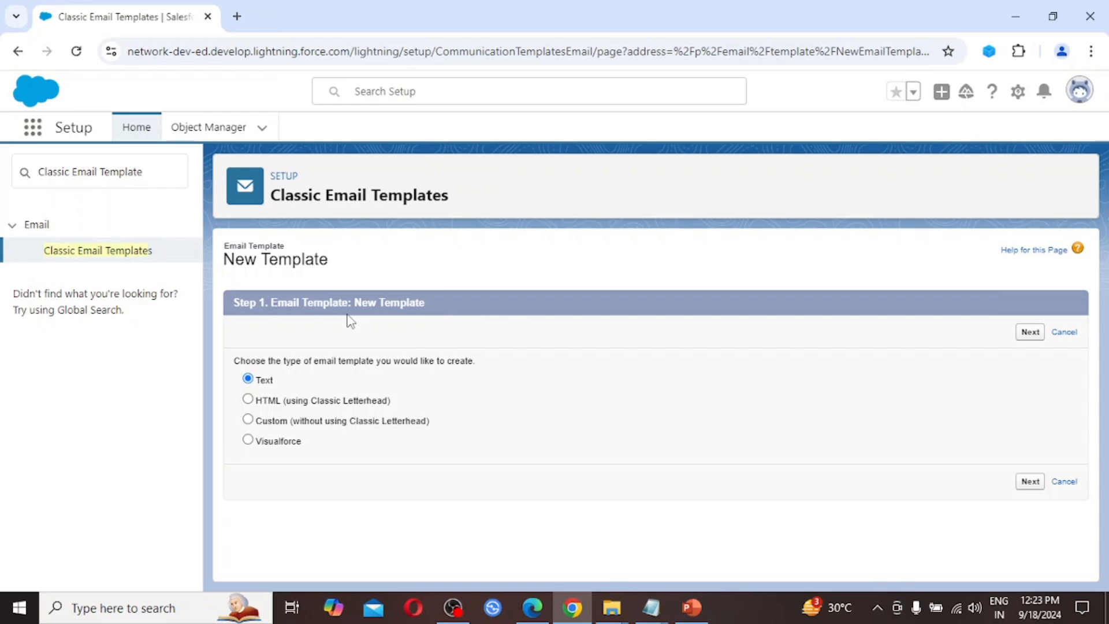
{"action": "left_click", "coordinate": [1032, 332]}
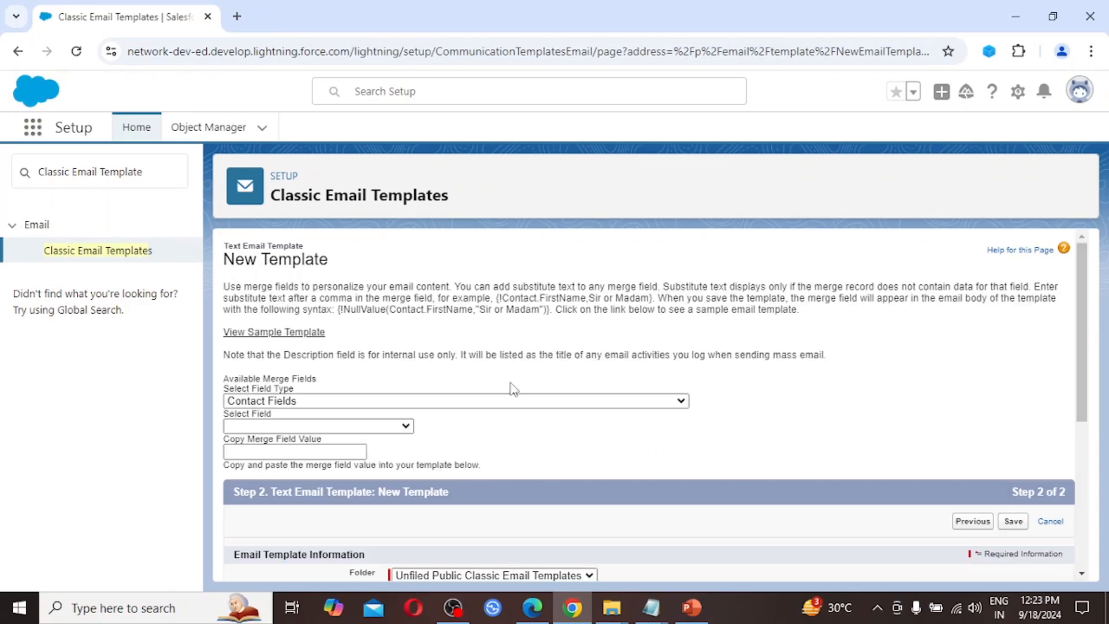
{"action": "scroll", "coordinate": [436, 378], "scroll_direction": "down", "scroll_amount": 1}
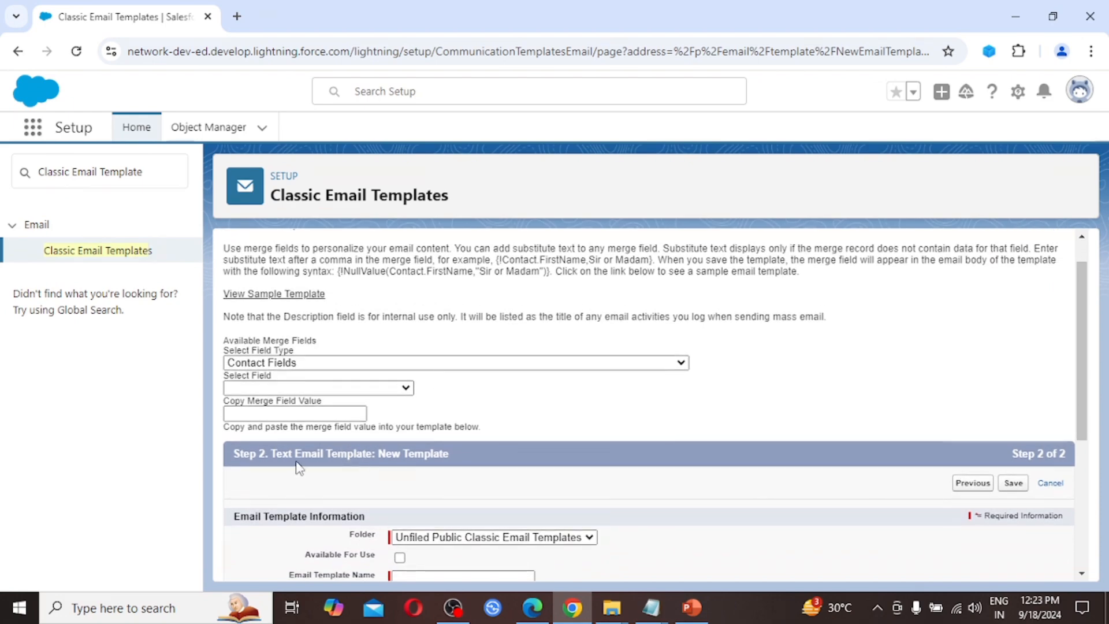
{"action": "scroll", "coordinate": [427, 467], "scroll_direction": "down", "scroll_amount": 4}
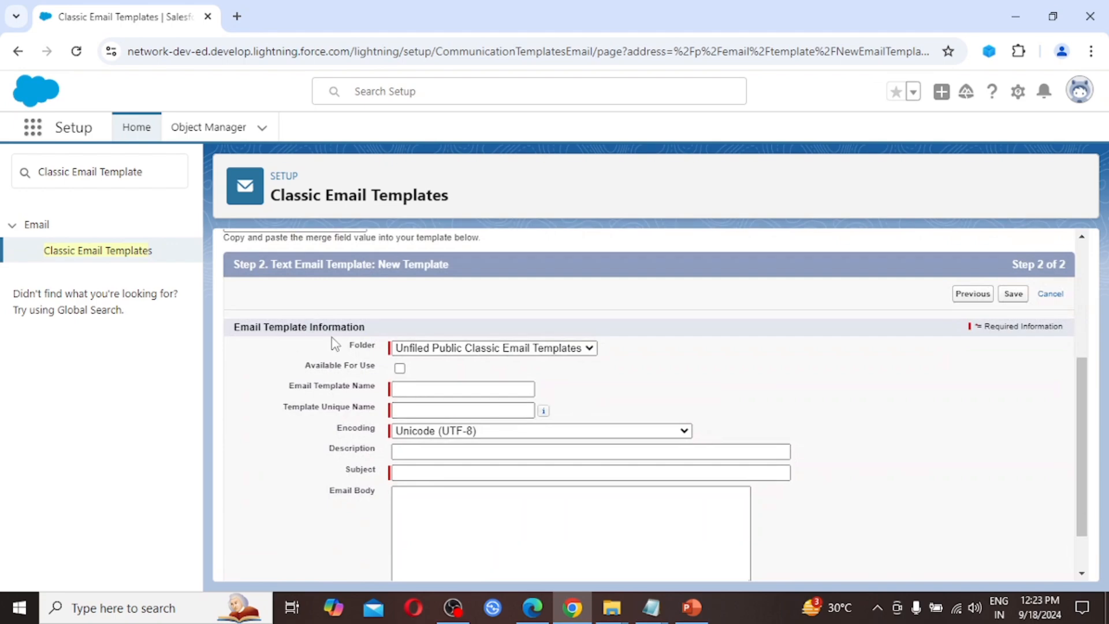
Step: Name the template 'Classic Email Template' and enter its description
{"action": "left_click", "coordinate": [416, 389]}
{"action": "type", "text": "Classic Email Template"}
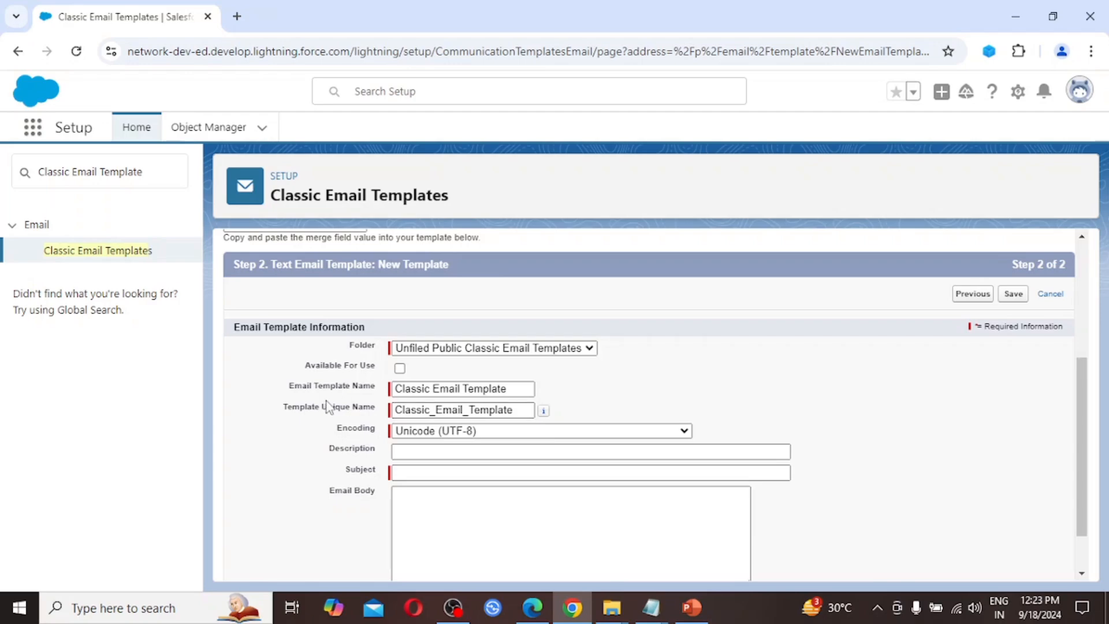
{"action": "key", "text": "Right"}
{"action": "key", "text": "Right"}
{"action": "key", "text": "Right"}
{"action": "key", "text": "Right"}
{"action": "key", "text": "Right"}
{"action": "key", "text": "Right"}
{"action": "key", "text": "Right"}
{"action": "key", "text": "Right"}
{"action": "key", "text": "Right"}
{"action": "key", "text": "Right"}
{"action": "key", "text": "Right"}
{"action": "key", "text": "Right"}
{"action": "key", "text": "Right"}
{"action": "key", "text": "Right"}
{"action": "key", "text": "Right"}
{"action": "key", "text": "Right"}
{"action": "key", "text": "Right"}
{"action": "key", "text": "Right"}
{"action": "key", "text": "Right"}
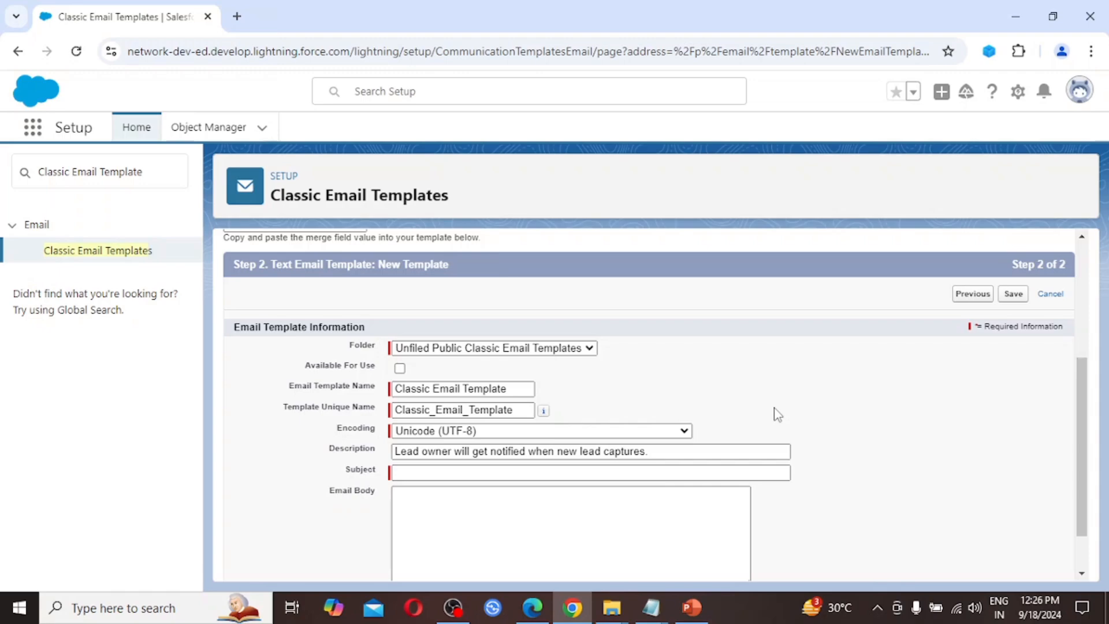
Step: Set the subject to 'Lead Assignment' and begin the email body with 'Hi'
{"action": "left_click", "coordinate": [415, 474]}
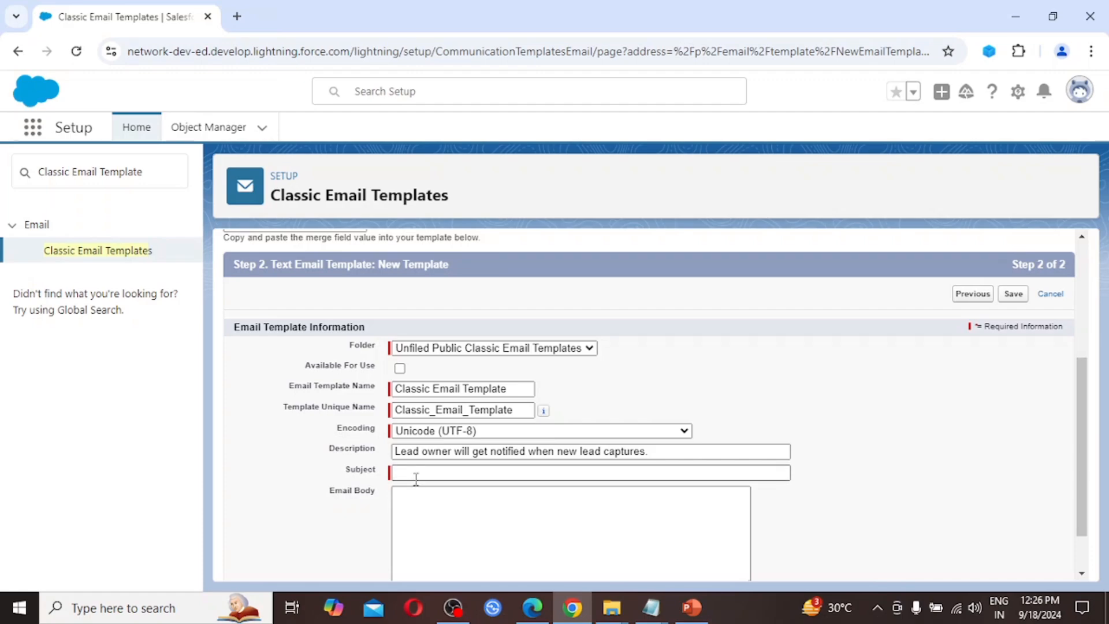
{"action": "type", "text": "Lead Assignment"}
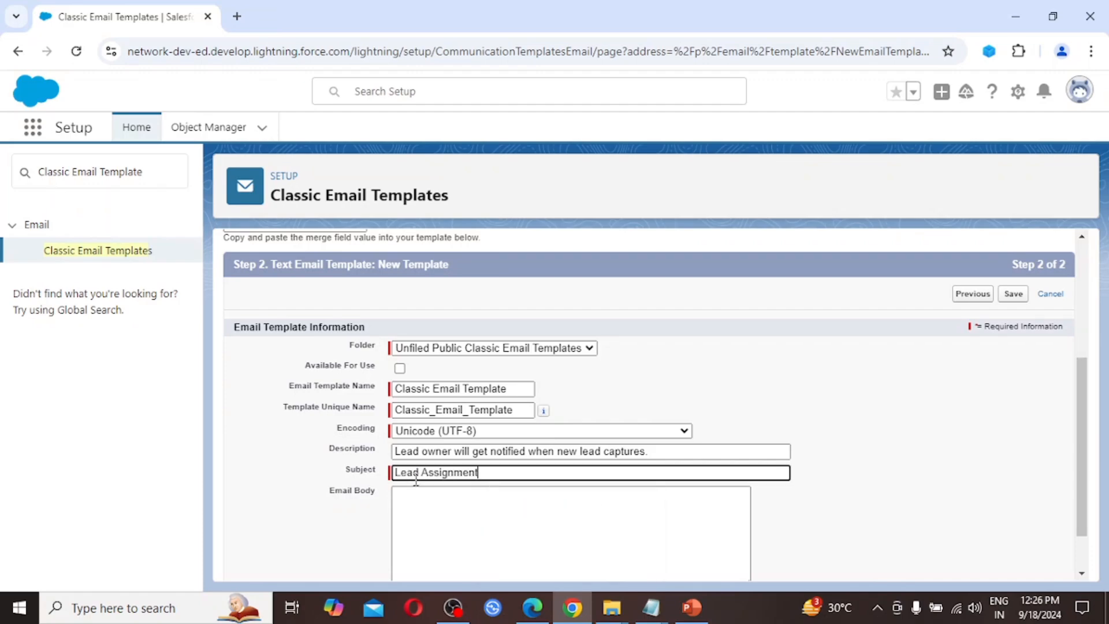
{"action": "left_click", "coordinate": [738, 420]}
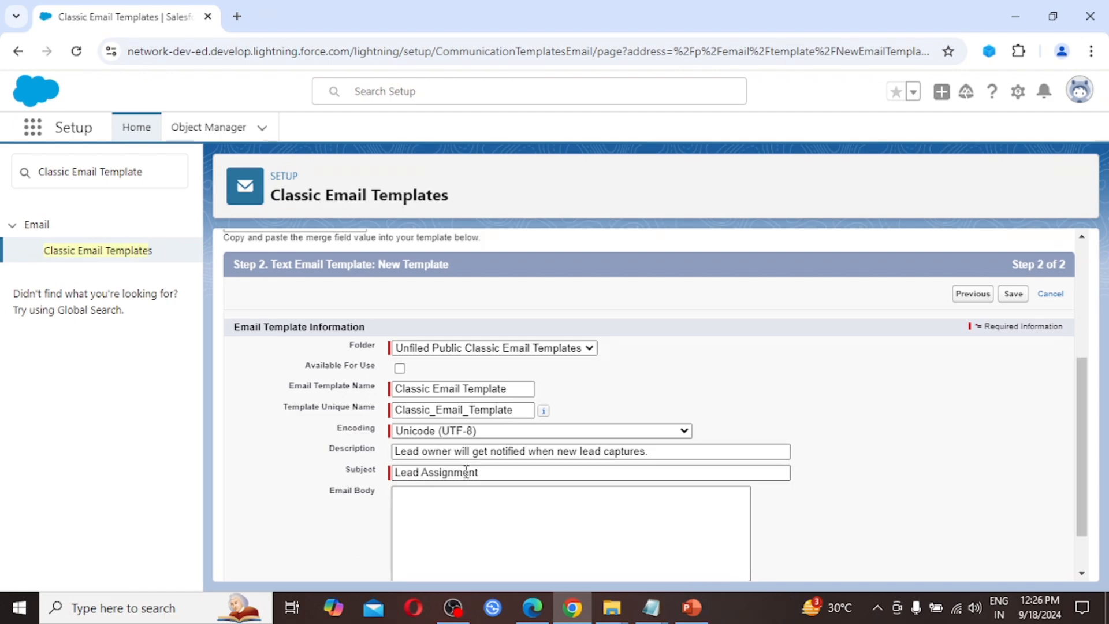
{"action": "left_click", "coordinate": [508, 552]}
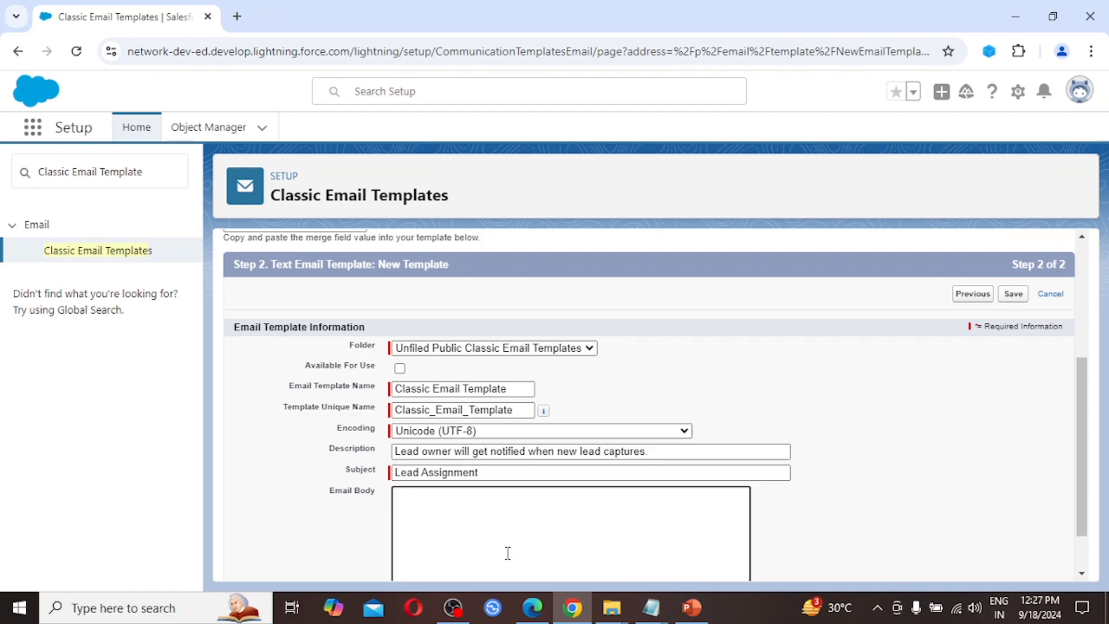
{"action": "type", "text": "Hi"}
Step: Set the merge field type to Lead Fields
{"action": "scroll", "coordinate": [507, 462], "scroll_direction": "up", "scroll_amount": 2}
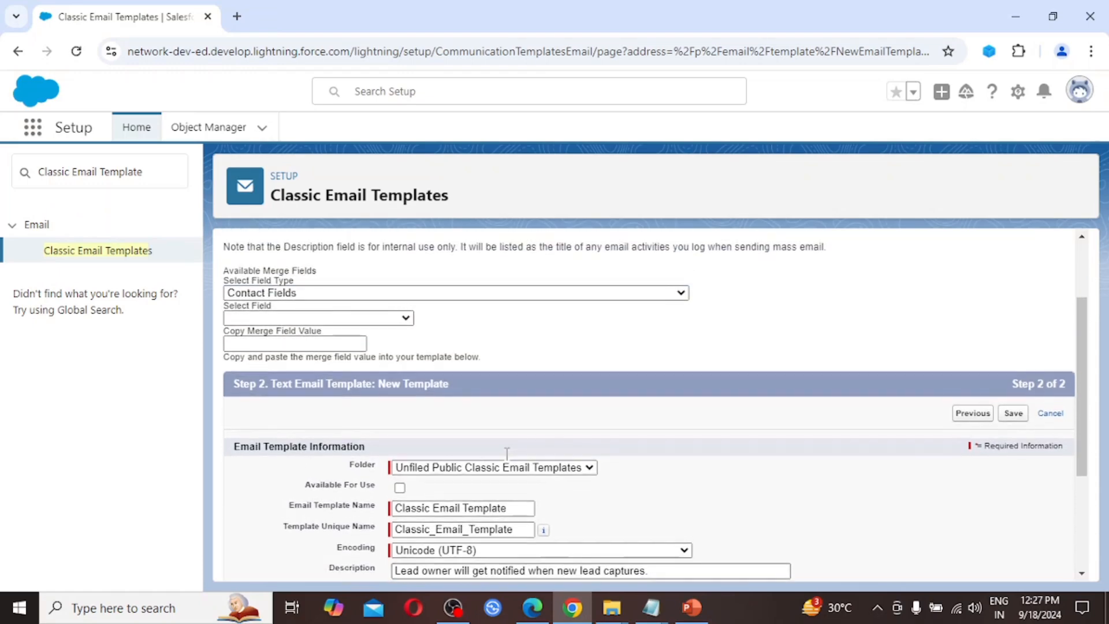
{"action": "left_click", "coordinate": [619, 297]}
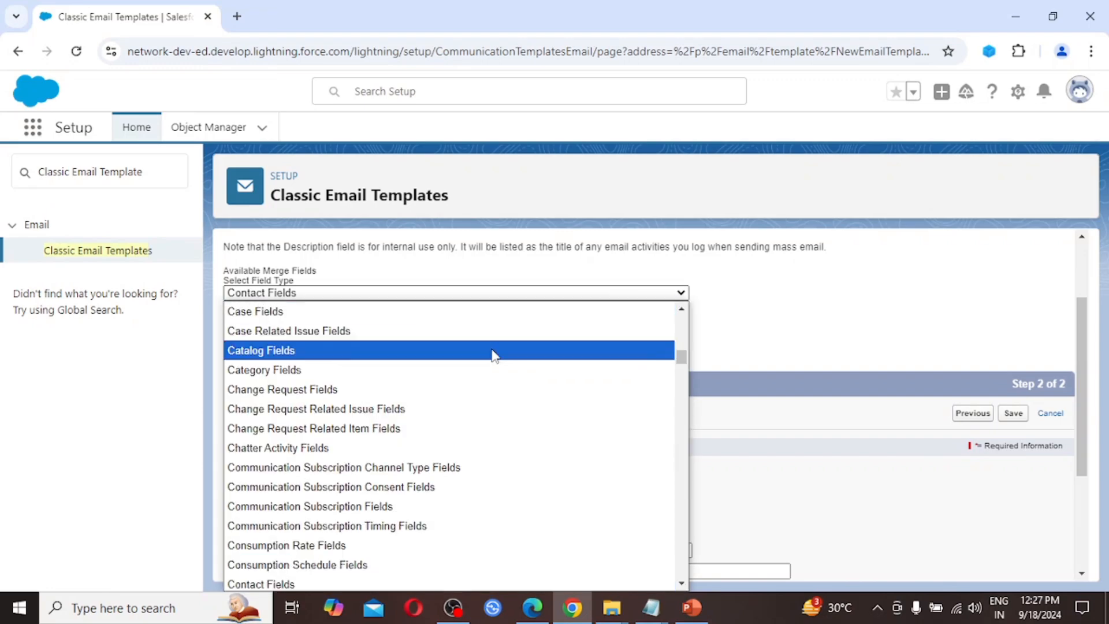
{"action": "scroll", "coordinate": [492, 360], "scroll_direction": "down", "scroll_amount": 5}
{"action": "scroll", "coordinate": [492, 360], "scroll_direction": "down", "scroll_amount": 7}
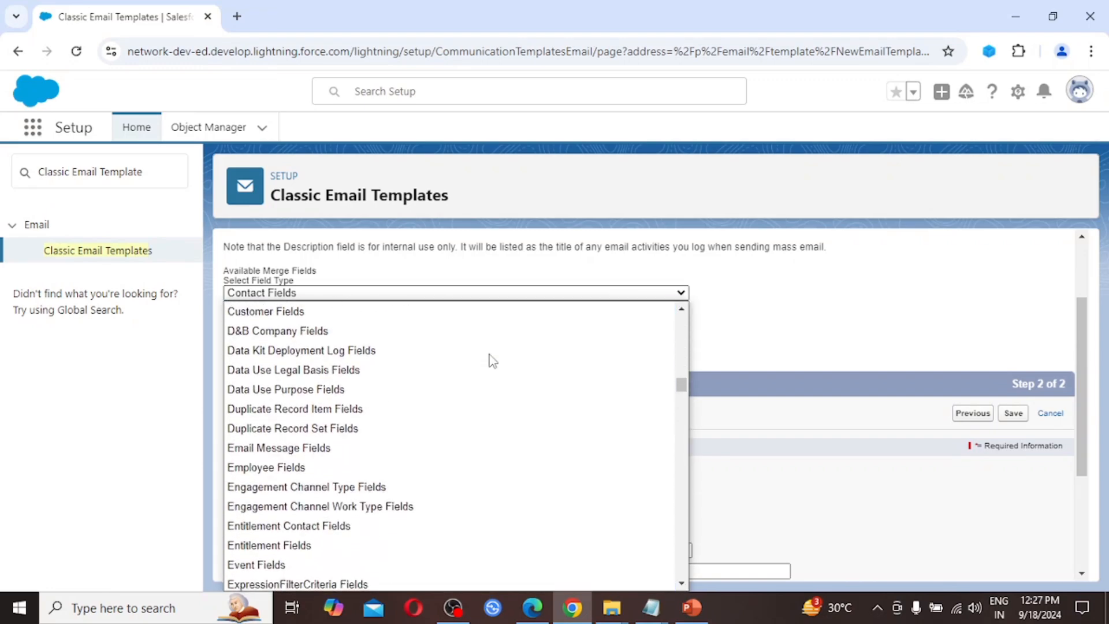
{"action": "scroll", "coordinate": [492, 360], "scroll_direction": "down", "scroll_amount": 10}
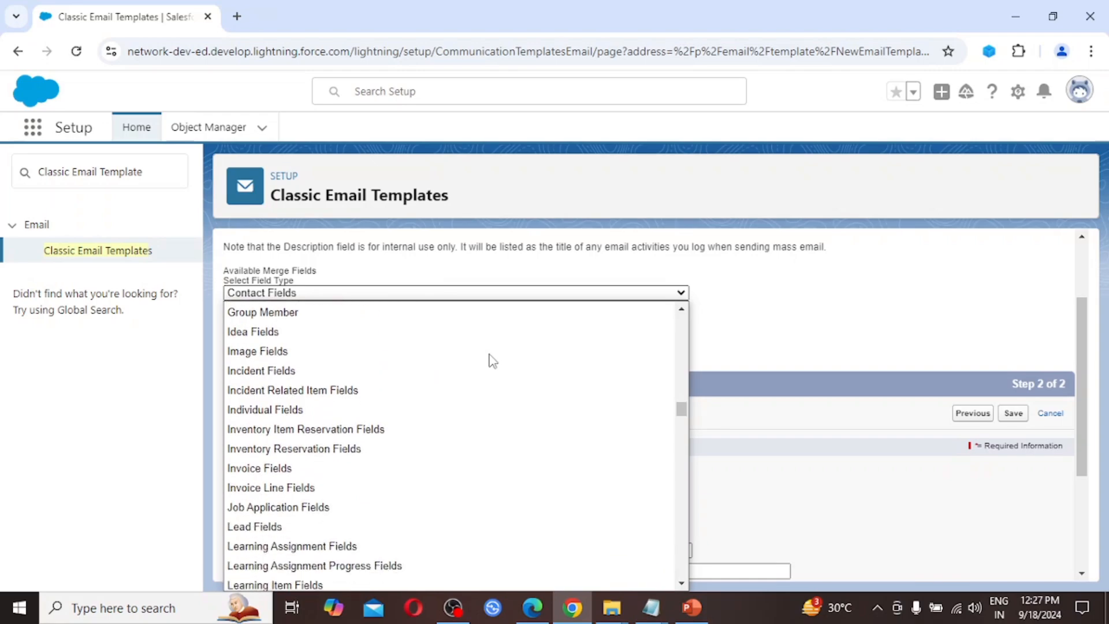
{"action": "scroll", "coordinate": [492, 360], "scroll_direction": "down", "scroll_amount": 12}
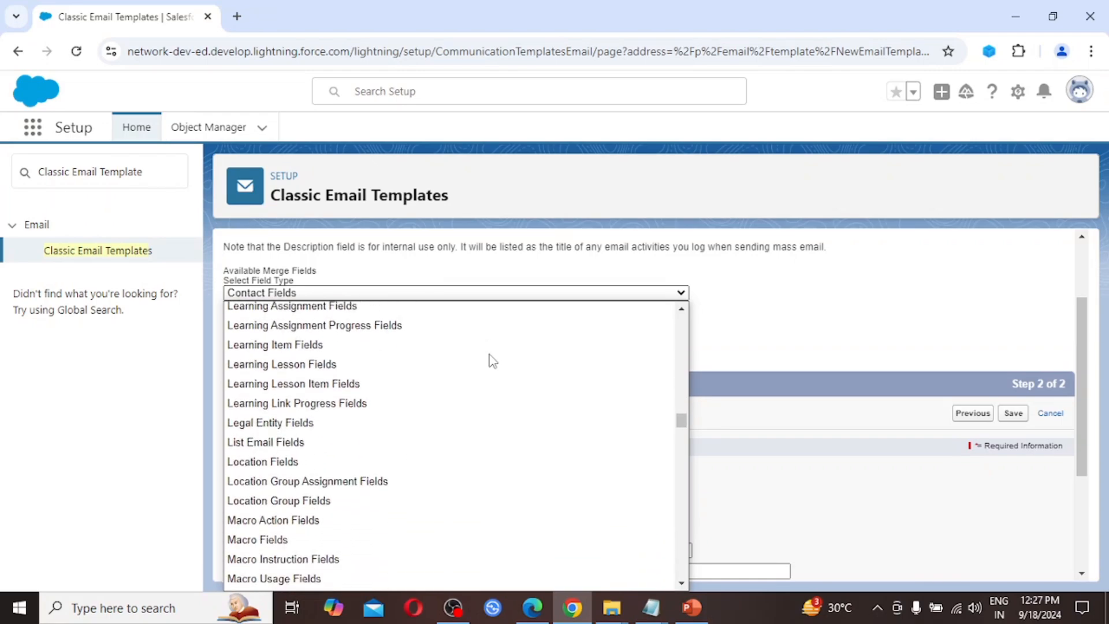
{"action": "scroll", "coordinate": [492, 360], "scroll_direction": "down", "scroll_amount": 15}
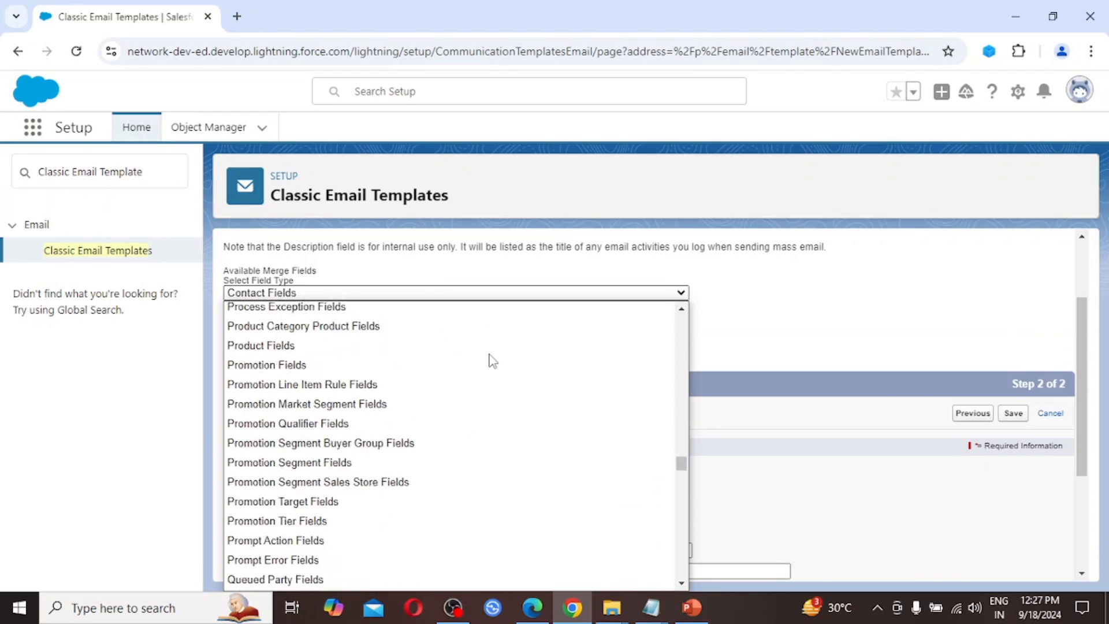
{"action": "scroll", "coordinate": [492, 360], "scroll_direction": "down", "scroll_amount": 13}
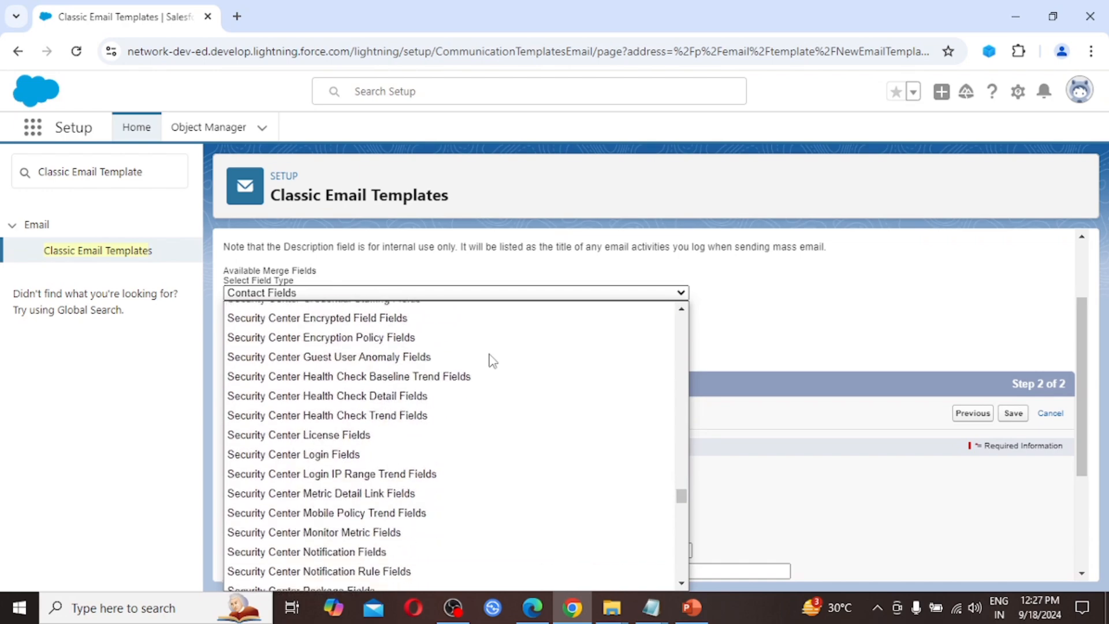
{"action": "scroll", "coordinate": [492, 361], "scroll_direction": "down", "scroll_amount": 5}
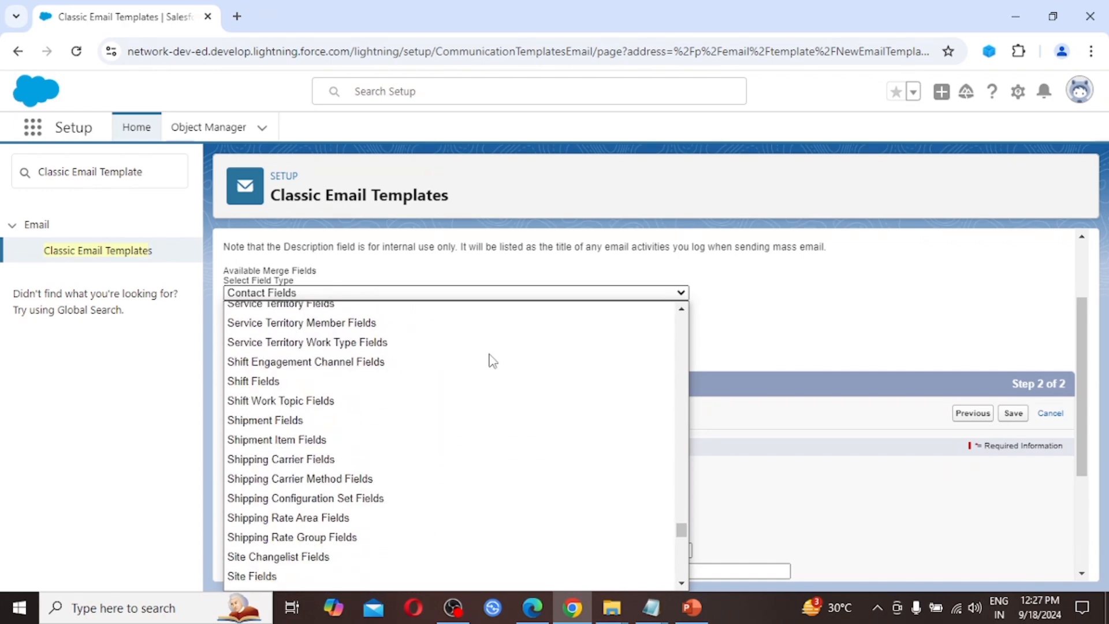
{"action": "key", "text": "l"}
{"action": "key", "text": "Return"}
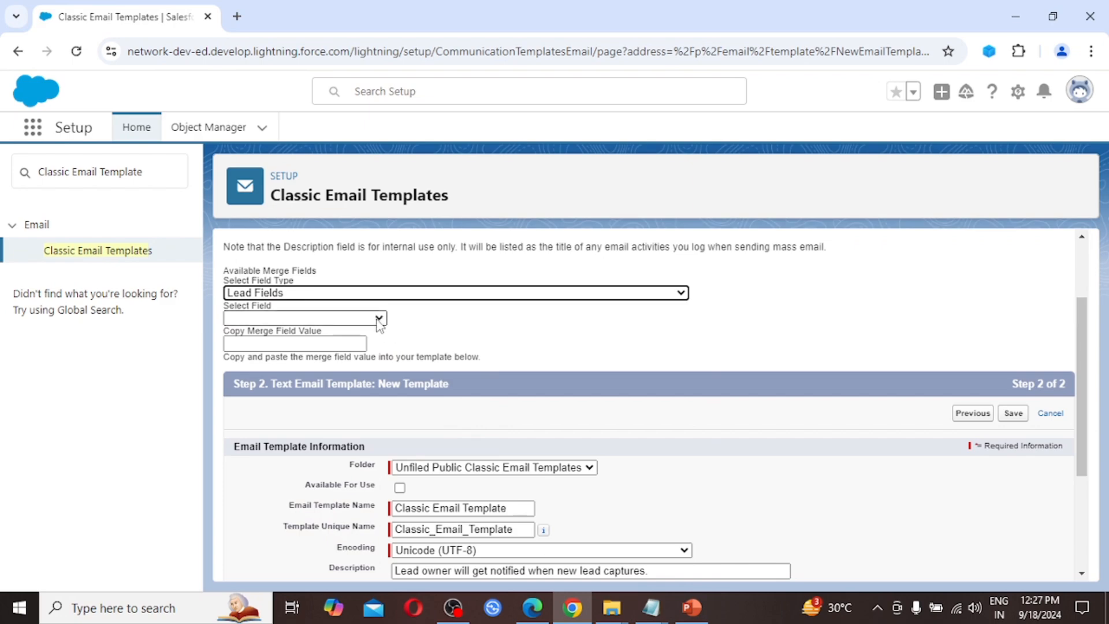
Step: Choose Owner Full Name to generate the {!Lead.OwnerFullName} merge value
{"action": "left_click", "coordinate": [380, 318]}
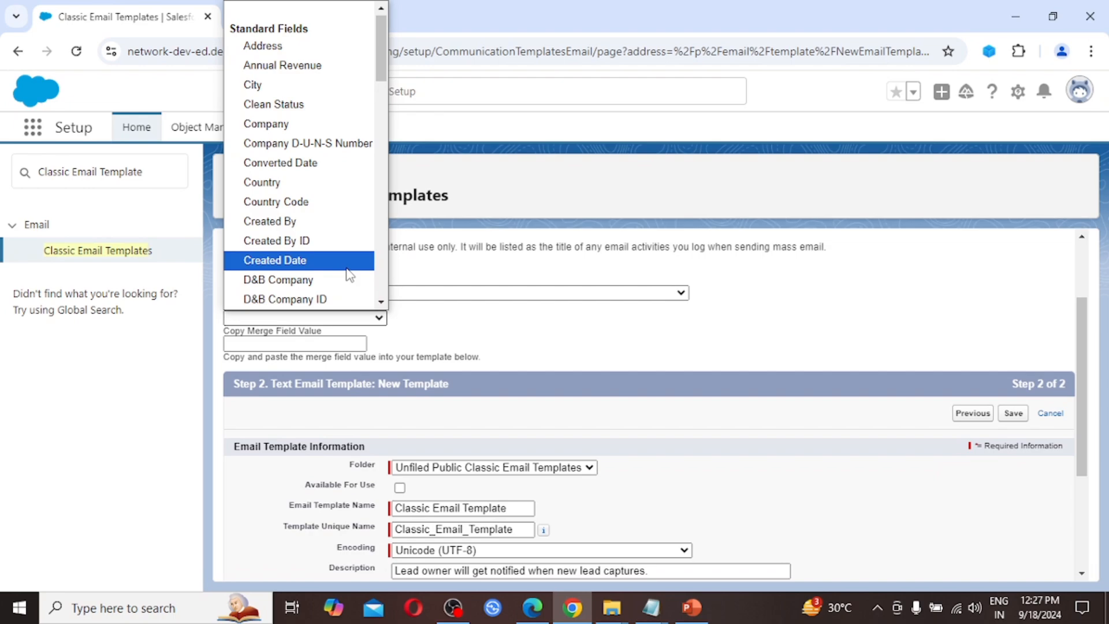
{"action": "key", "text": "o"}
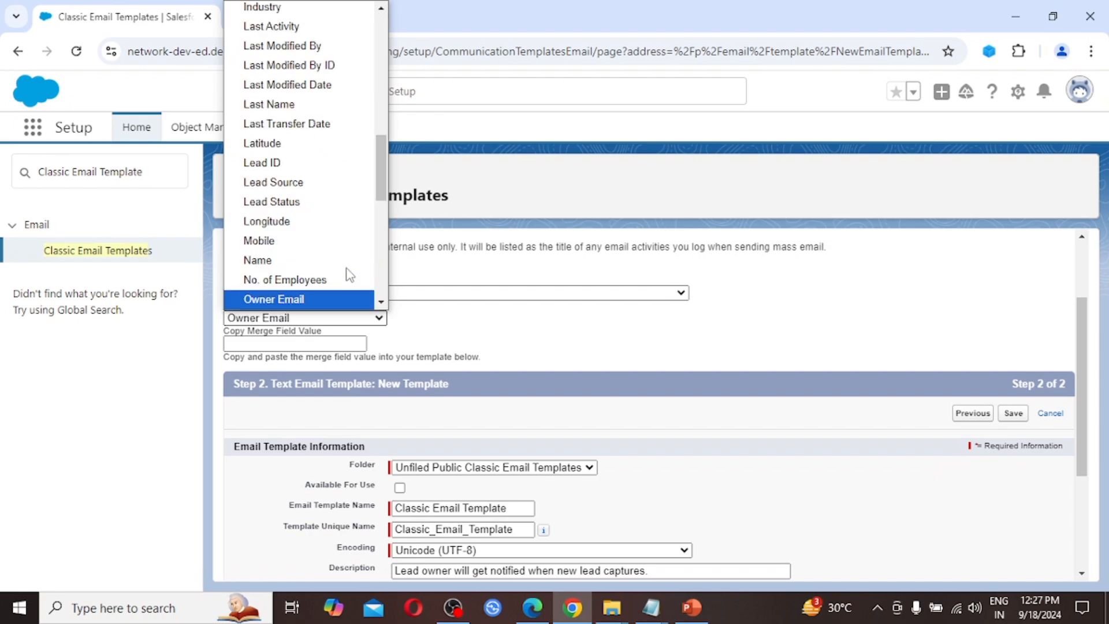
{"action": "key", "text": "Down"}
{"action": "key", "text": "Down"}
{"action": "key", "text": "Down"}
{"action": "key", "text": "Down"}
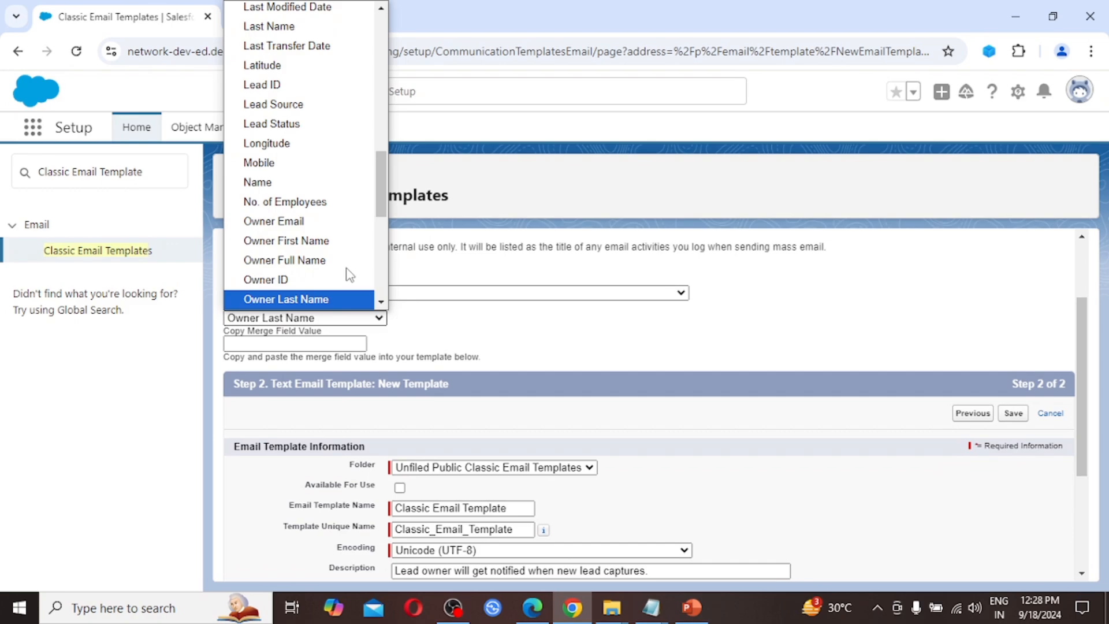
{"action": "key", "text": "Down"}
{"action": "key", "text": "Down"}
{"action": "key", "text": "Down"}
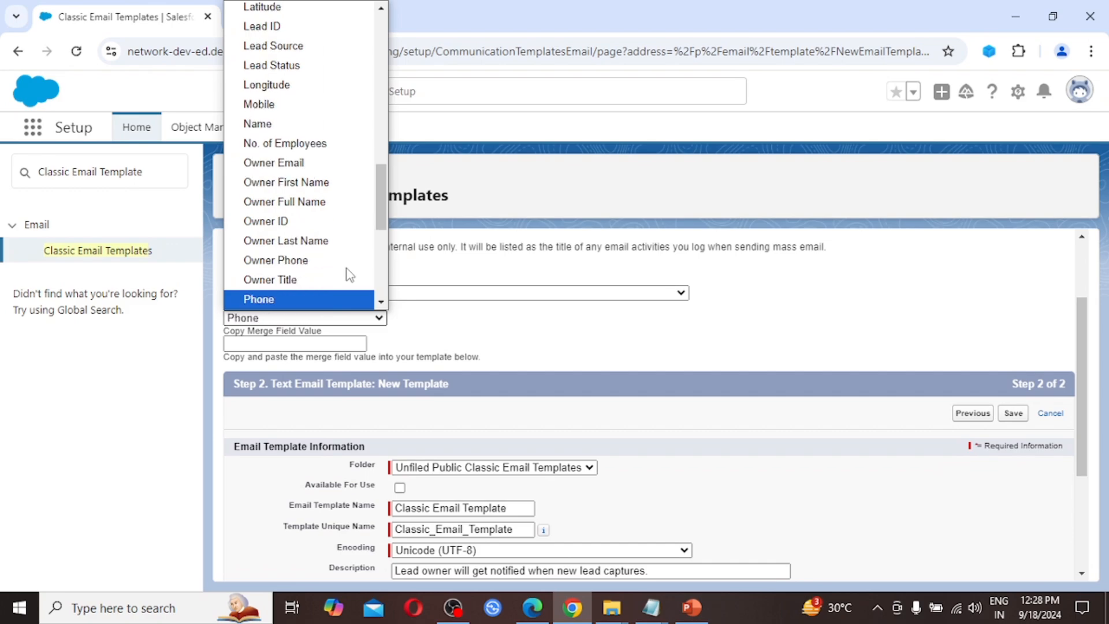
{"action": "key", "text": "Up"}
{"action": "key", "text": "Up"}
{"action": "key", "text": "Up"}
{"action": "key", "text": "Up"}
{"action": "key", "text": "Up"}
{"action": "key", "text": "Up"}
{"action": "key", "text": "Up"}
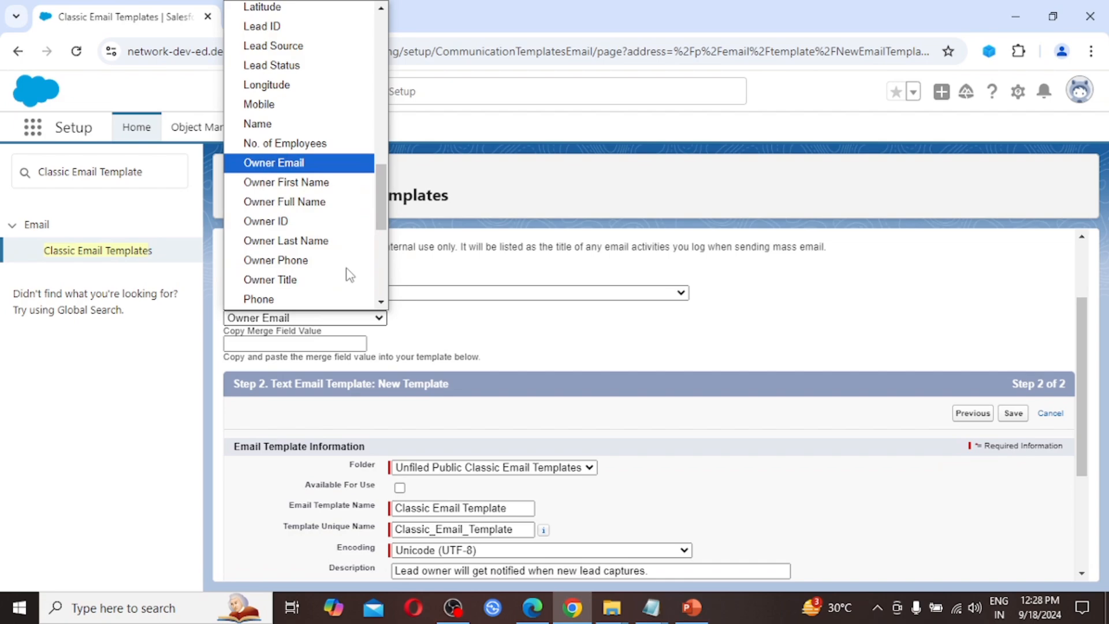
{"action": "key", "text": "Down"}
{"action": "key", "text": "Down"}
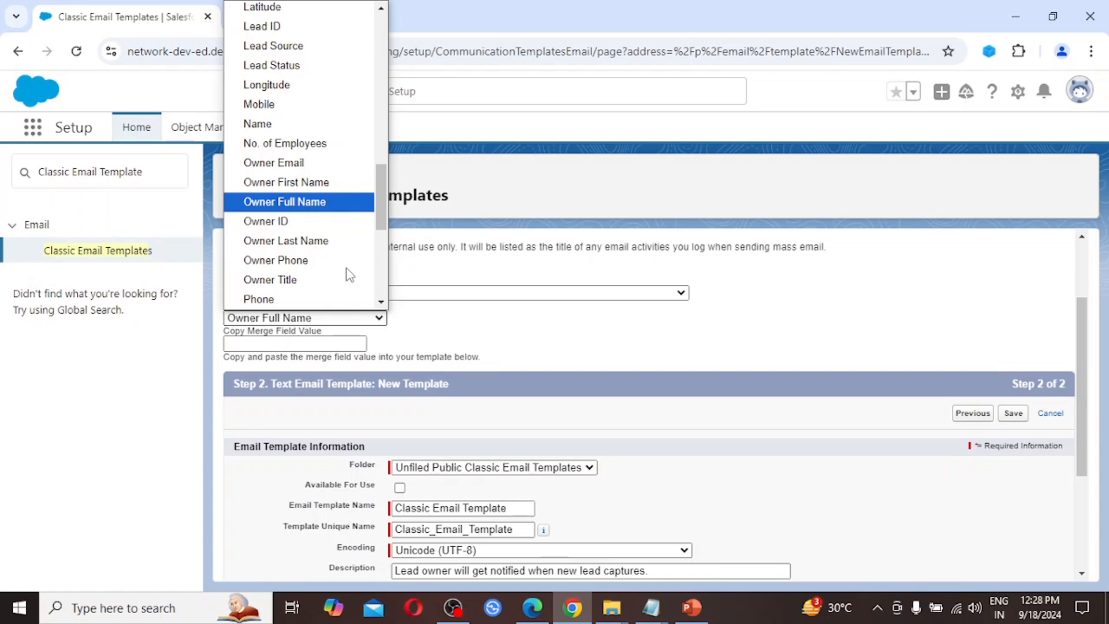
{"action": "key", "text": "Return"}
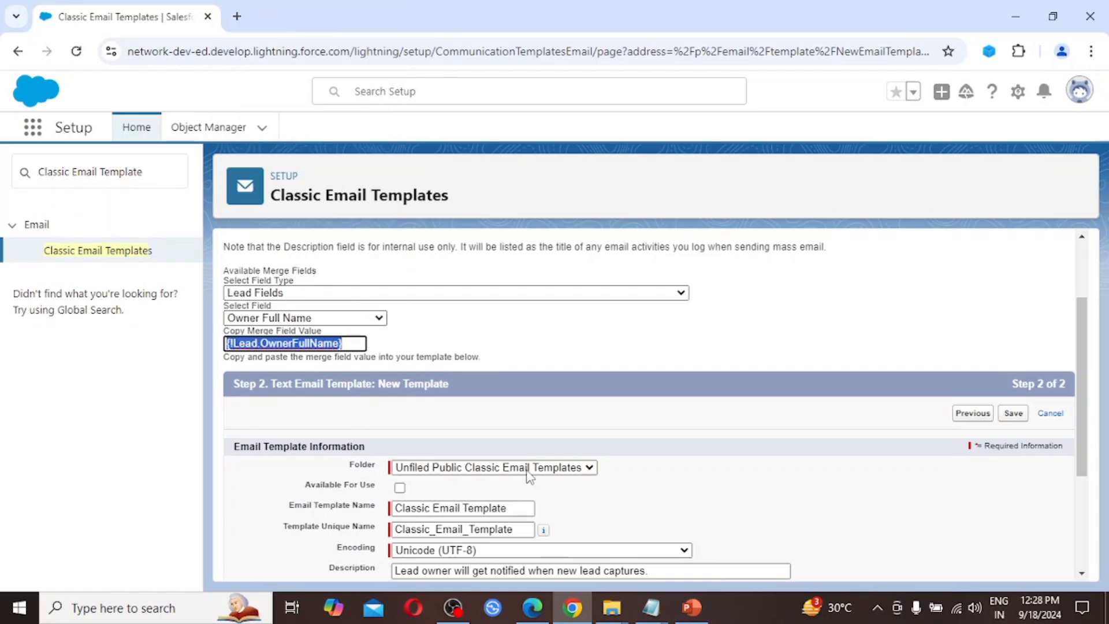
Step: Insert {!Lead.OwnerFullName} after 'Hi' and add the new-lead notice and sign-off lines
{"action": "scroll", "coordinate": [530, 477], "scroll_direction": "down", "scroll_amount": 3}
{"action": "left_click", "coordinate": [465, 439]}
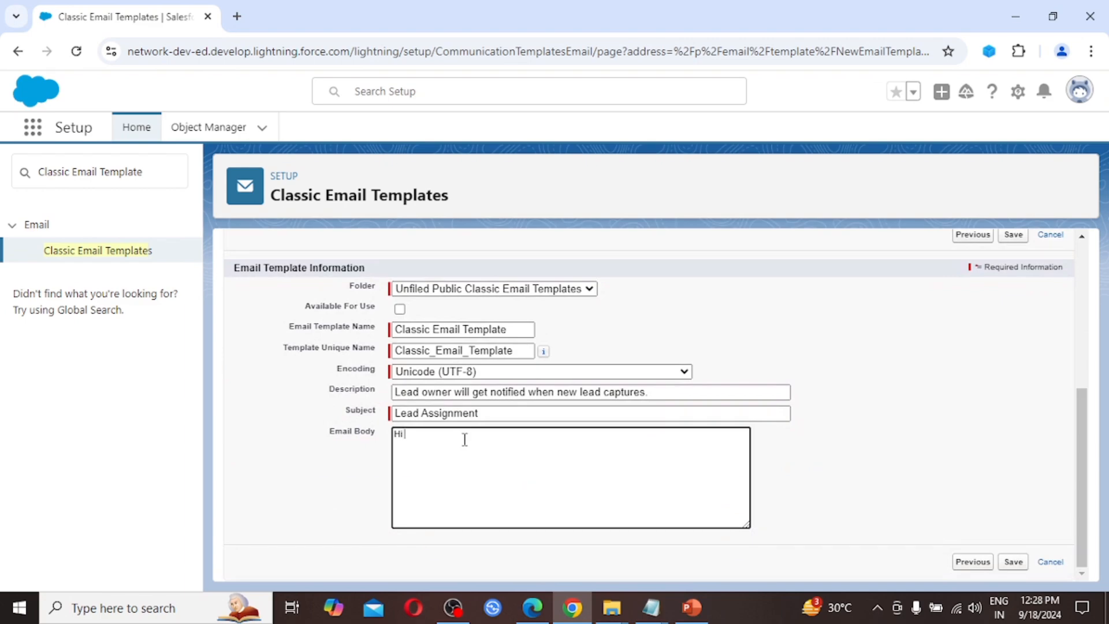
{"action": "type", "text": "{!Lead.OwnerFullName}"}
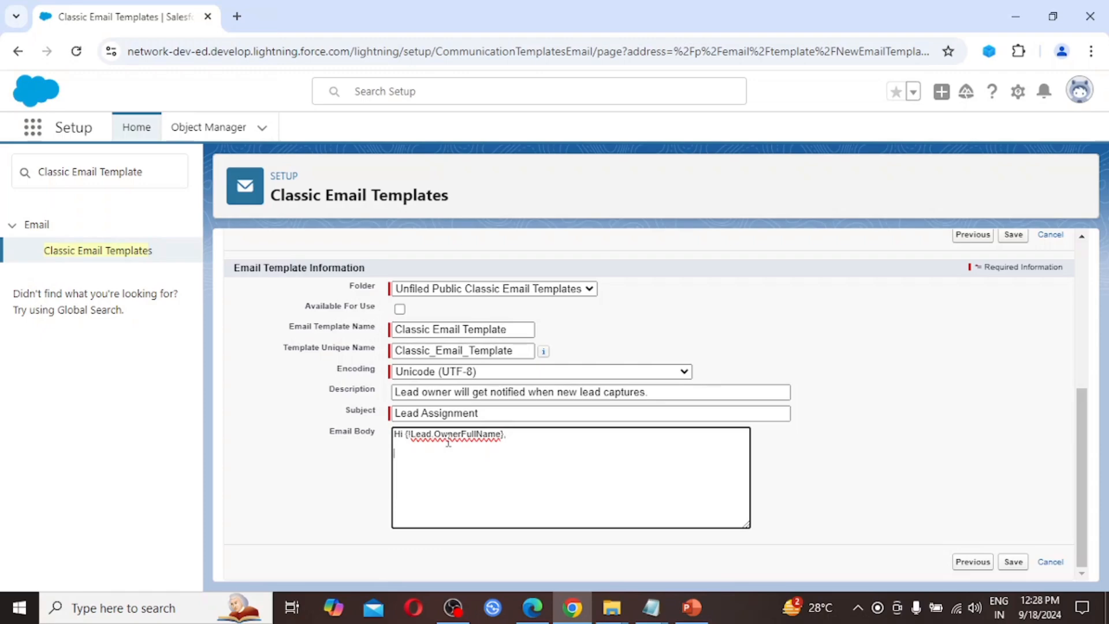
{"action": "type", "text": "There is one new Lead in your bucket.  Thank You"}
{"action": "left_click", "coordinate": [406, 466]}
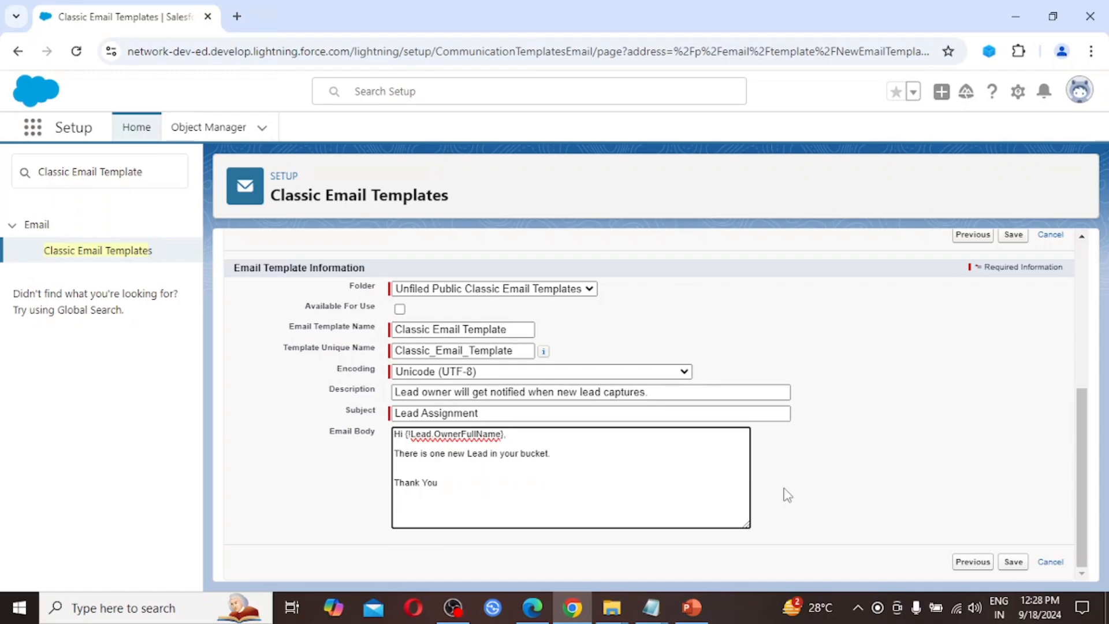
{"action": "scroll", "coordinate": [656, 470], "scroll_direction": "up", "scroll_amount": 1}
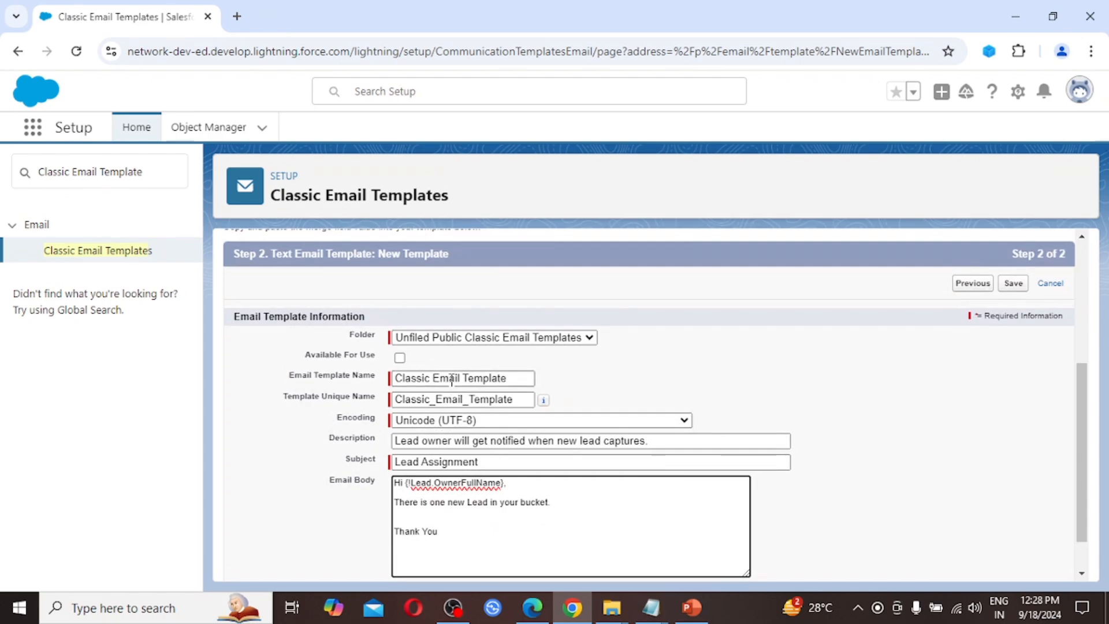
Step: Mark the template Available For Use and save it
{"action": "left_click", "coordinate": [400, 359]}
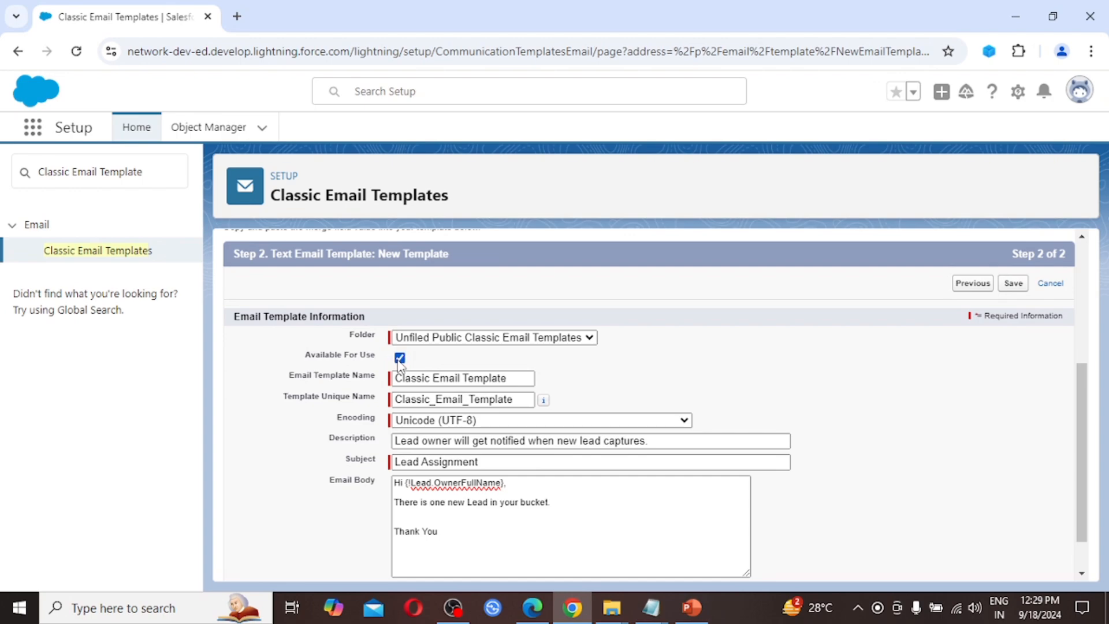
{"action": "scroll", "coordinate": [753, 413], "scroll_direction": "down", "scroll_amount": 2}
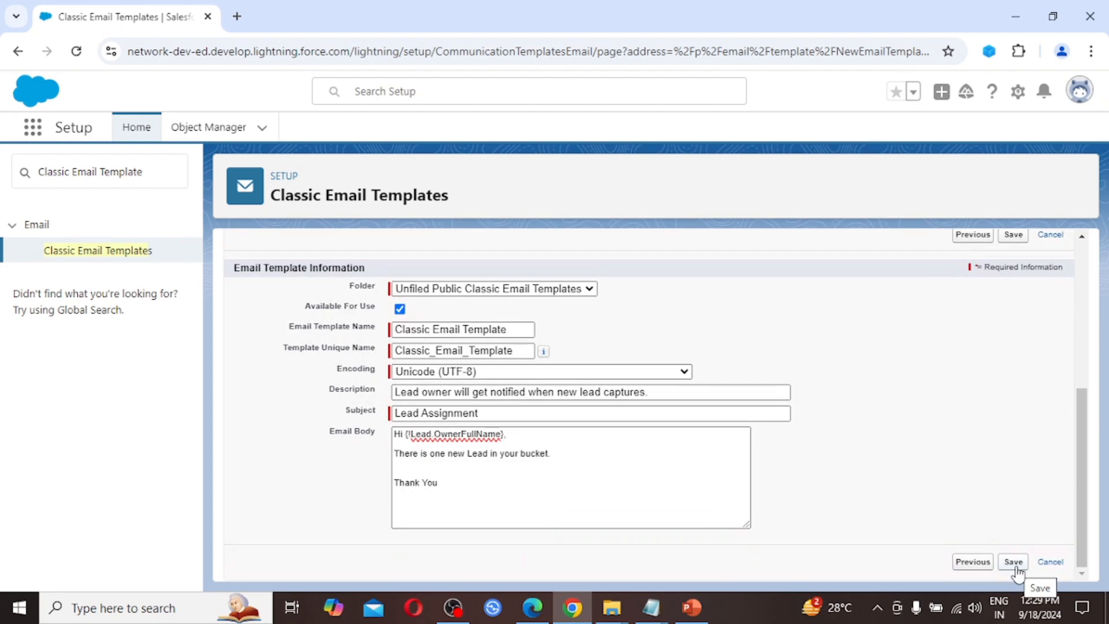
{"action": "left_click", "coordinate": [1016, 568]}
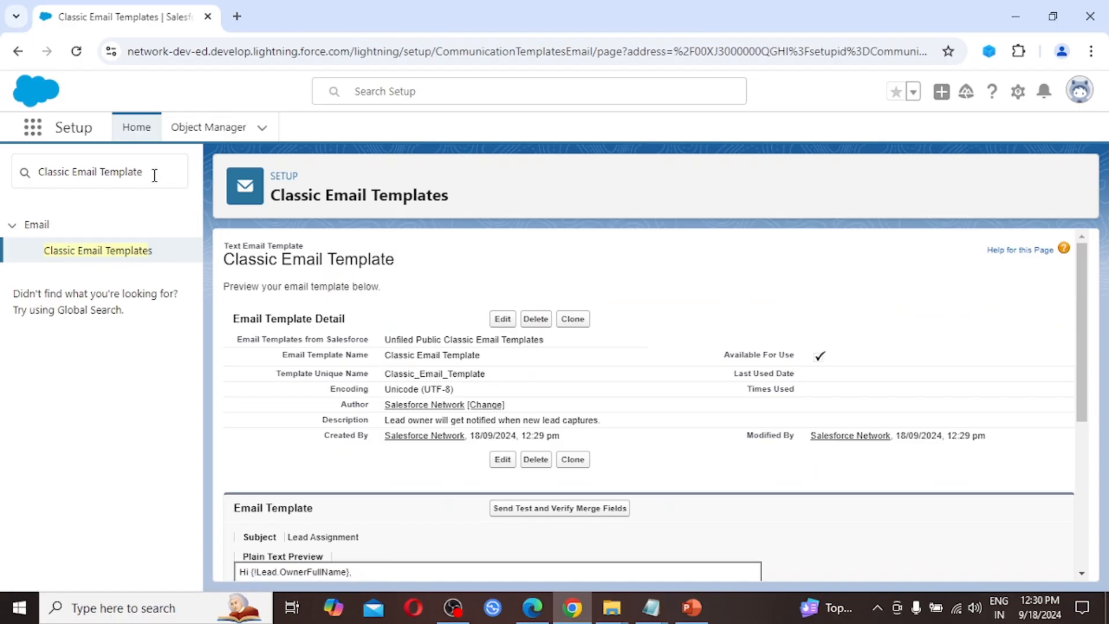
Step: Select the old search text in the Quick Find box to replace it
{"action": "left_click_drag", "start_coordinate": [154, 175], "coordinate": [4, 176]}
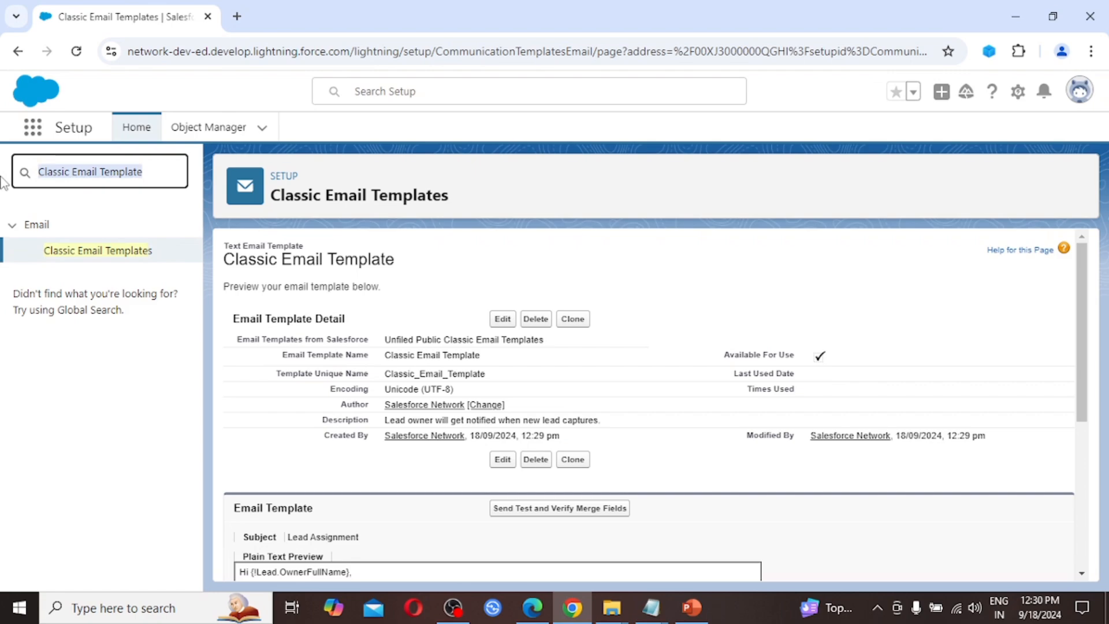
Step: Open Users and tick 'Generate new password and notify user immediately' on the user's edit form
{"action": "type", "text": "u"}
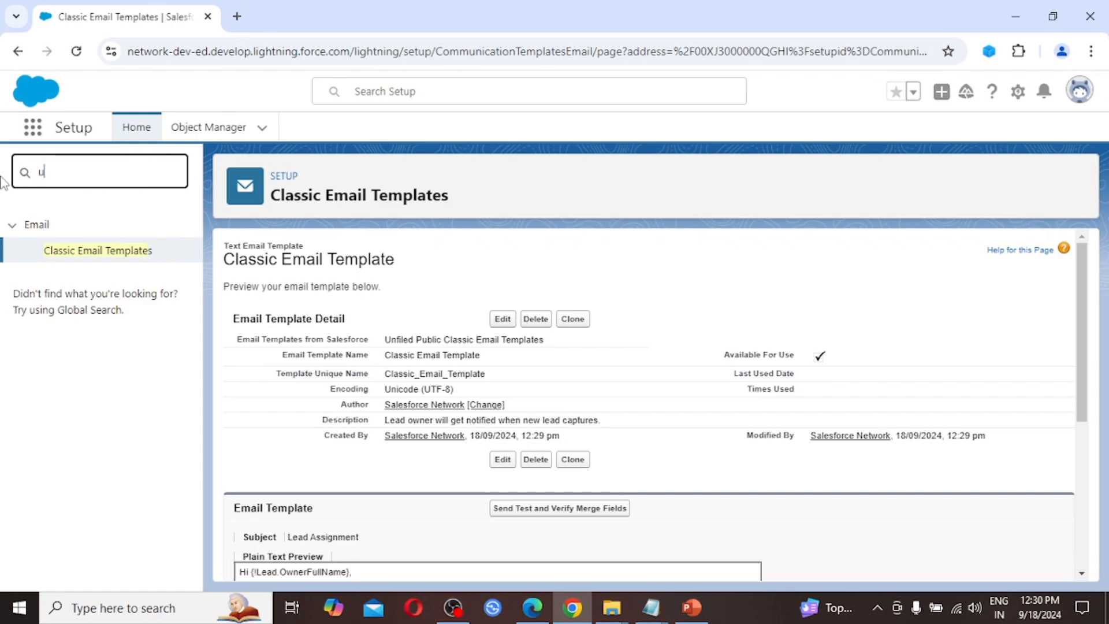
{"action": "type", "text": "sers"}
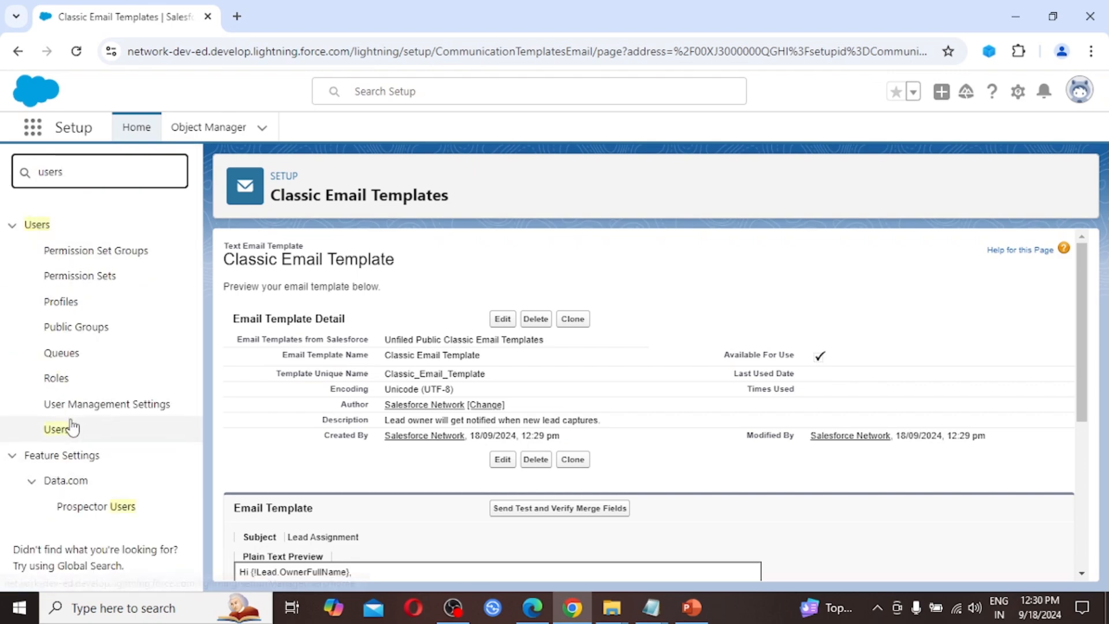
{"action": "left_click", "coordinate": [60, 431]}
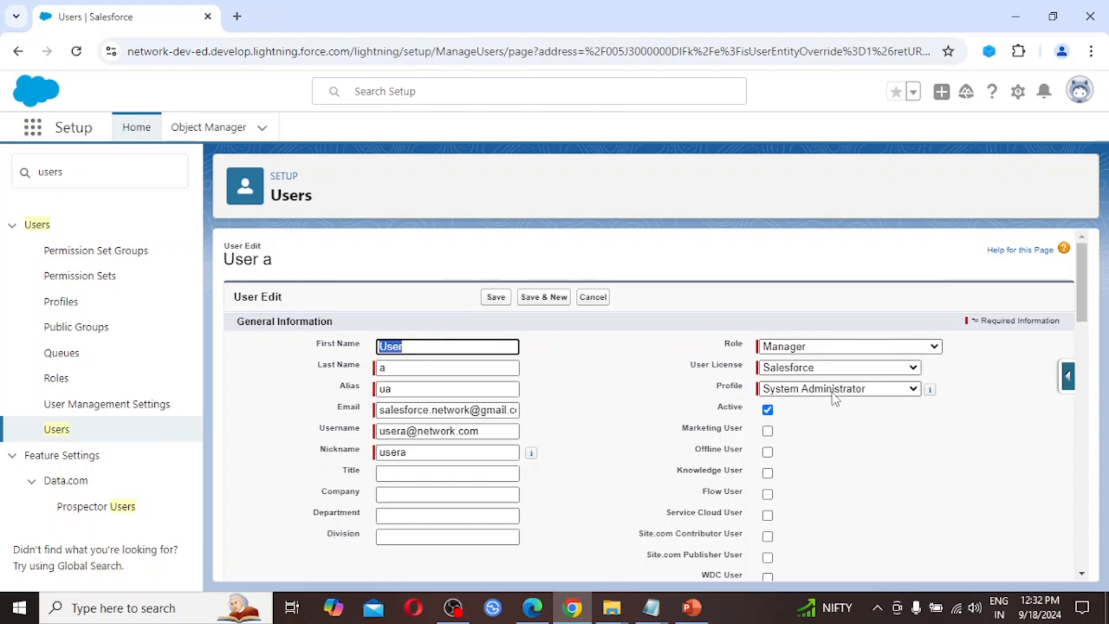
{"action": "scroll", "coordinate": [674, 511], "scroll_direction": "down", "scroll_amount": 3}
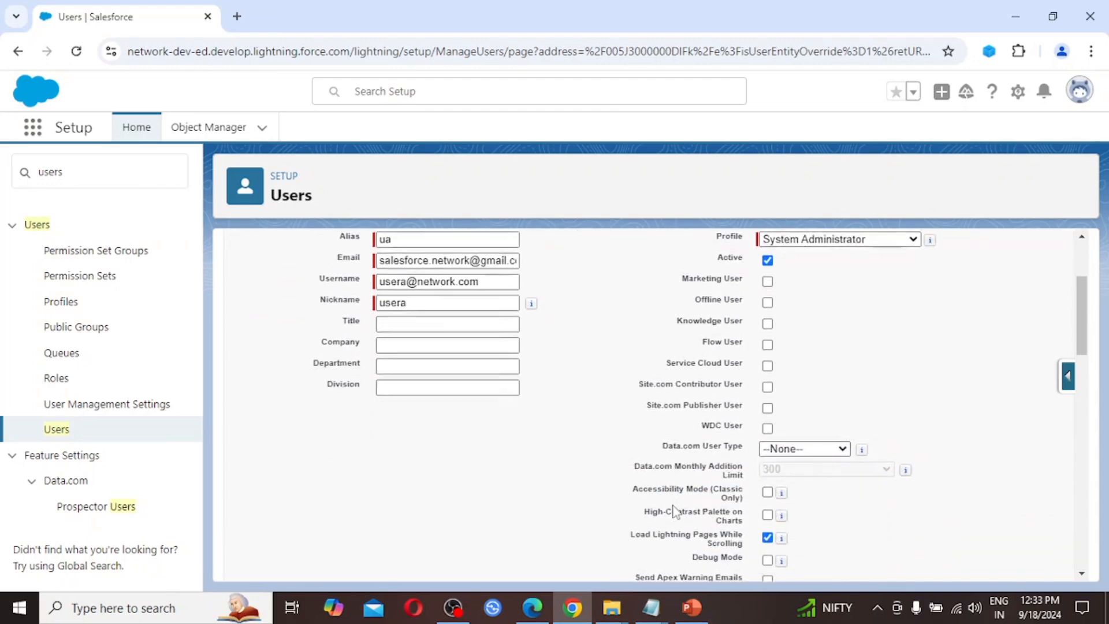
{"action": "scroll", "coordinate": [674, 511], "scroll_direction": "down", "scroll_amount": 10}
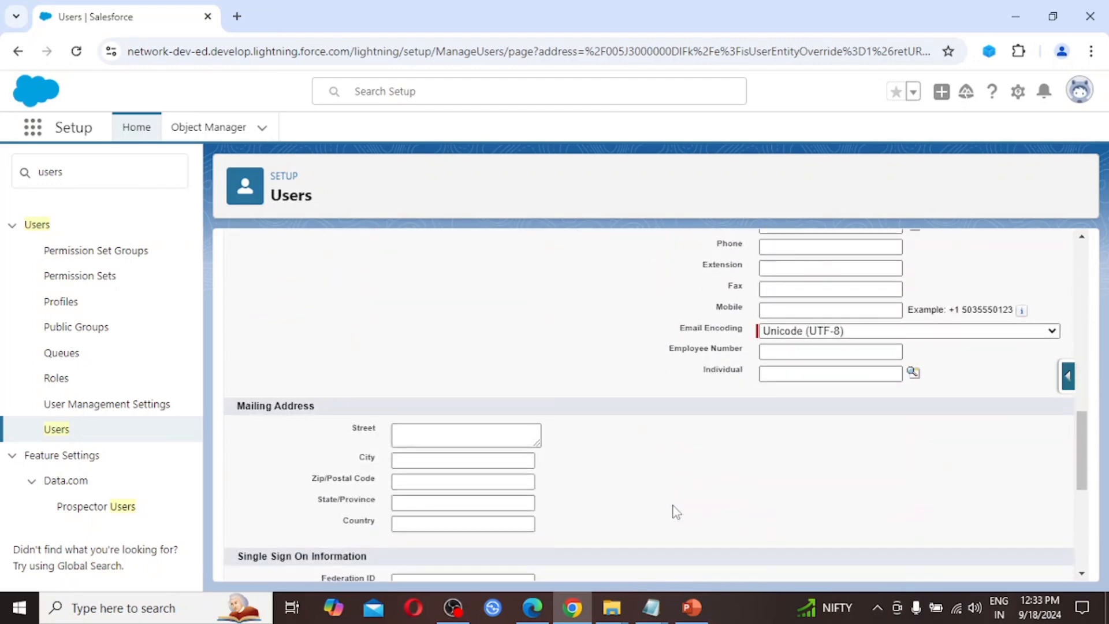
{"action": "scroll", "coordinate": [675, 511], "scroll_direction": "down", "scroll_amount": 6}
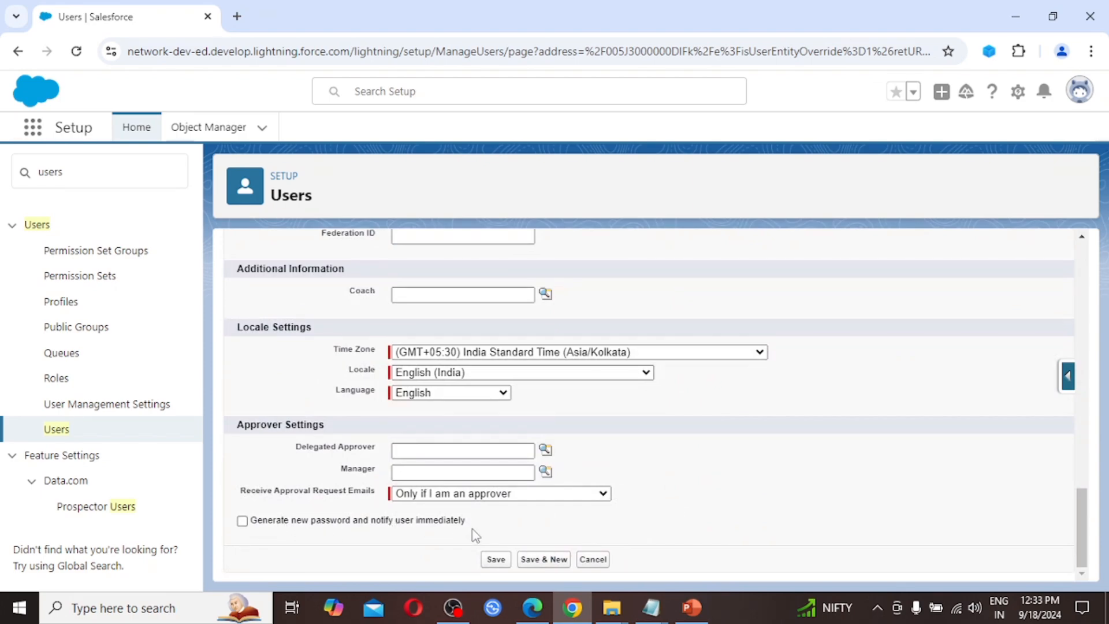
{"action": "left_click", "coordinate": [242, 521]}
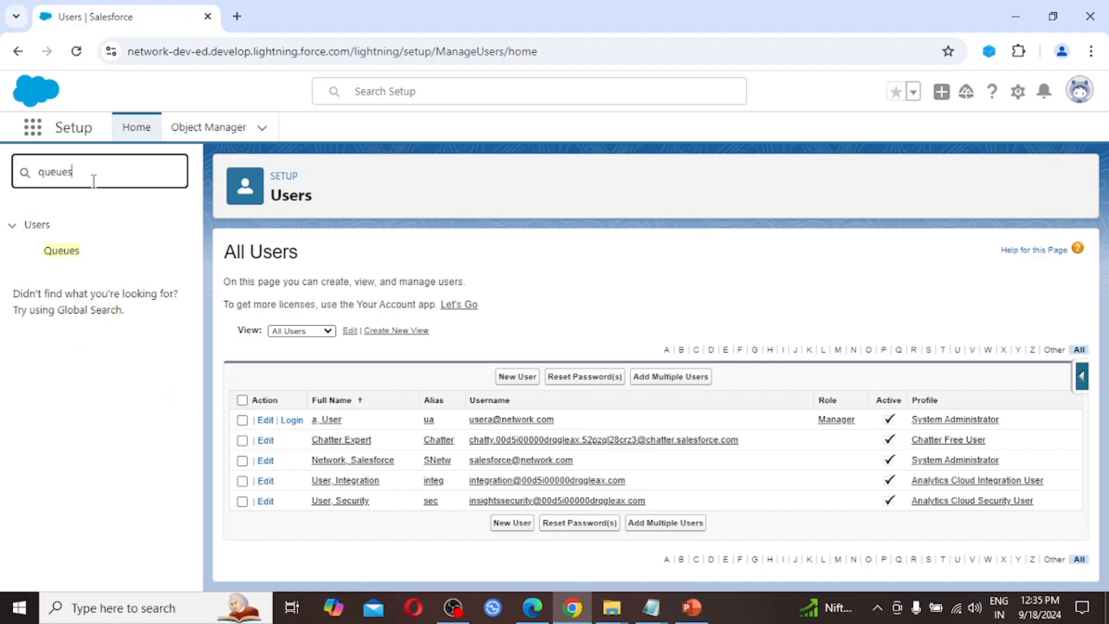
Step: Create a new queue labelled 'Lead Assignment' with Lead as its supported object
{"action": "left_click", "coordinate": [63, 253]}
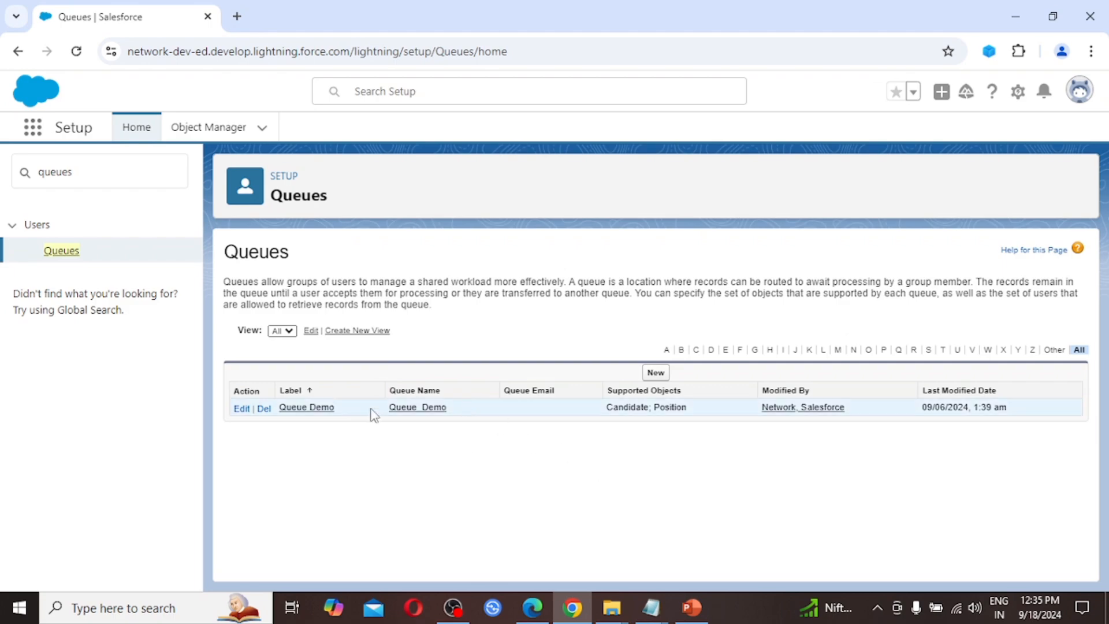
{"action": "left_click", "coordinate": [655, 373]}
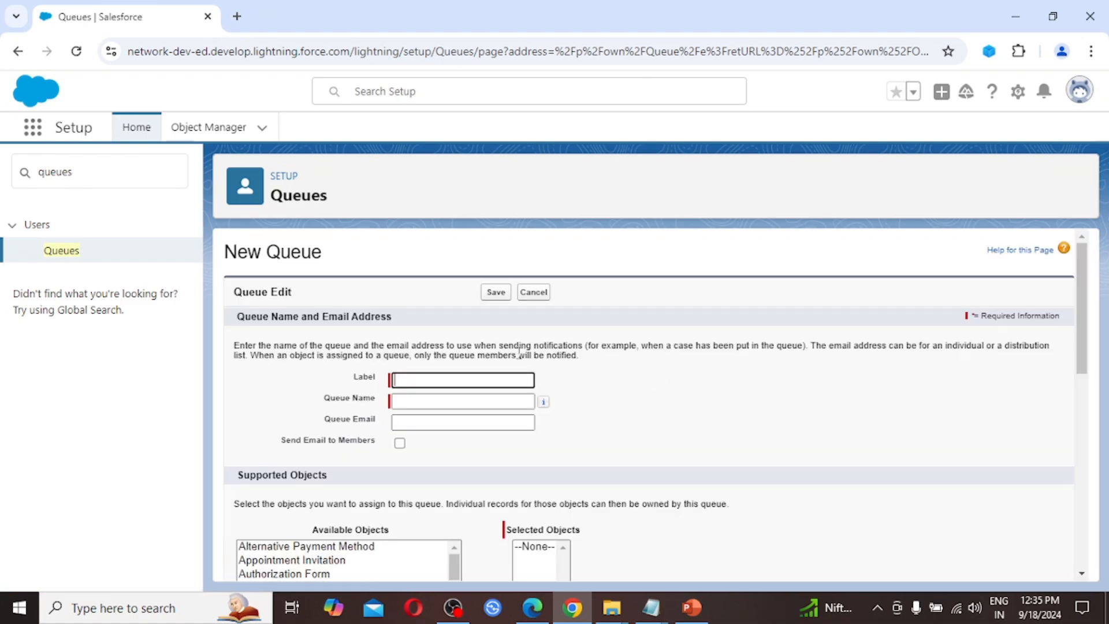
{"action": "type", "text": "Lead Assignment"}
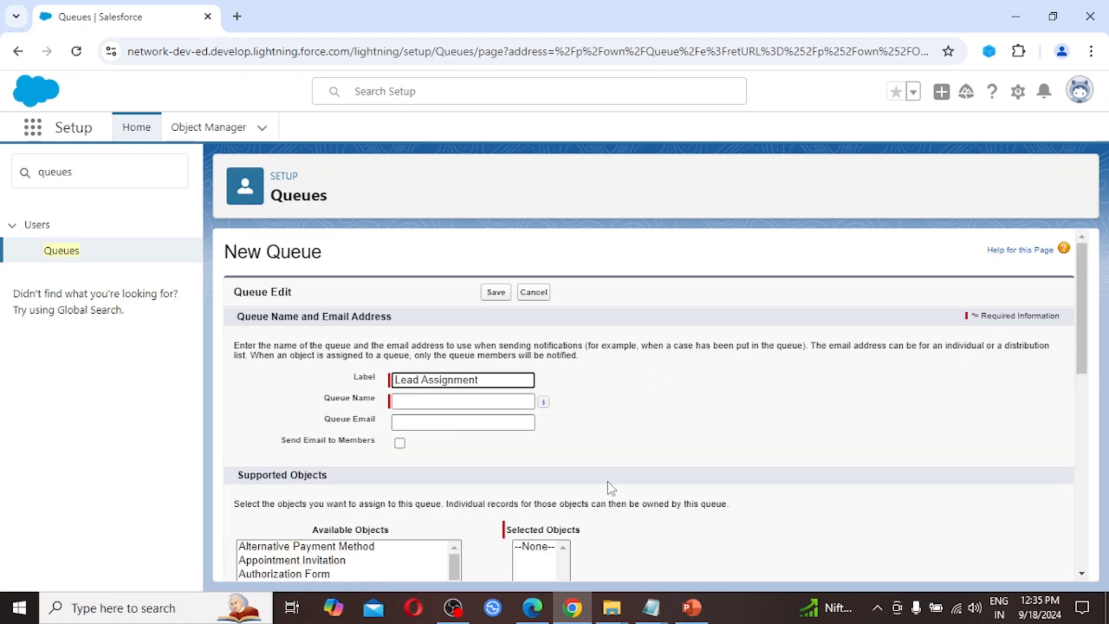
{"action": "key", "text": "Tab"}
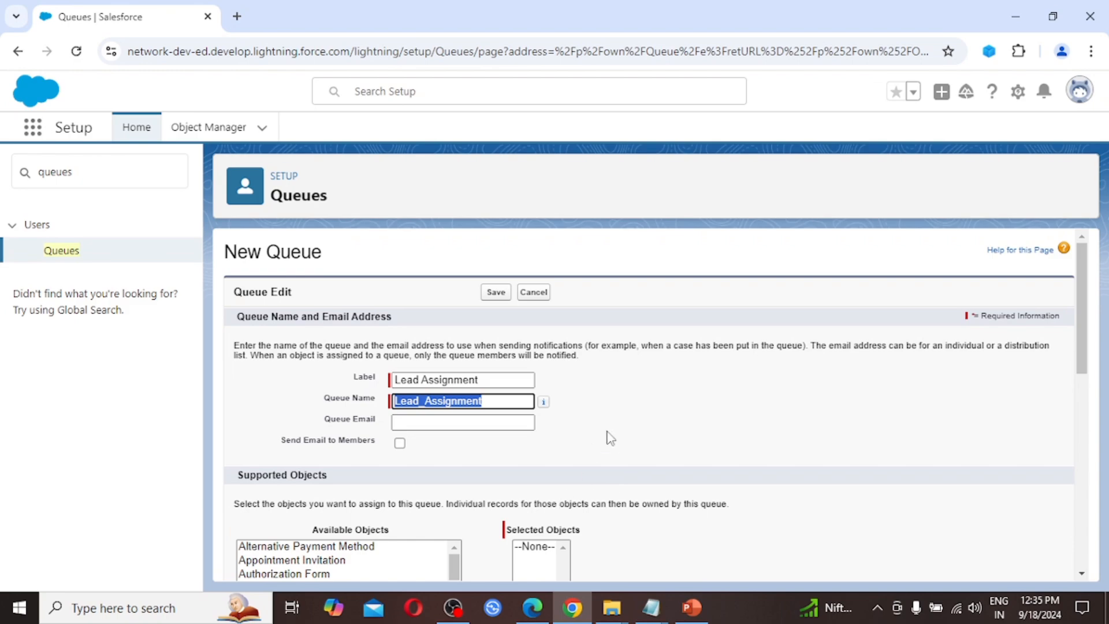
{"action": "scroll", "coordinate": [607, 438], "scroll_direction": "down", "scroll_amount": 1}
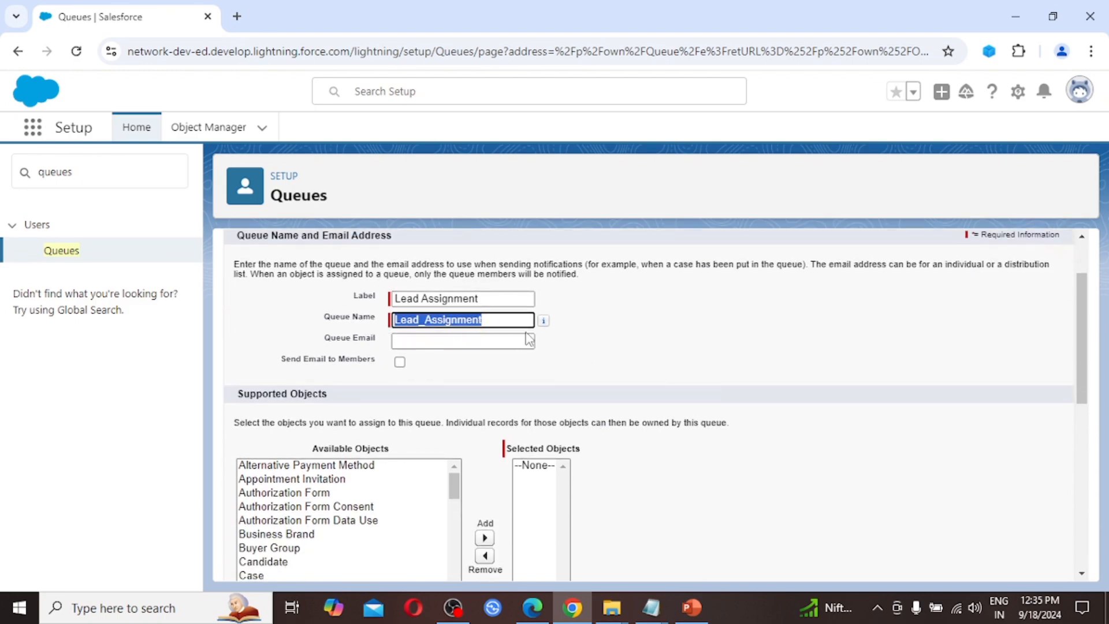
{"action": "scroll", "coordinate": [500, 402], "scroll_direction": "down", "scroll_amount": 1}
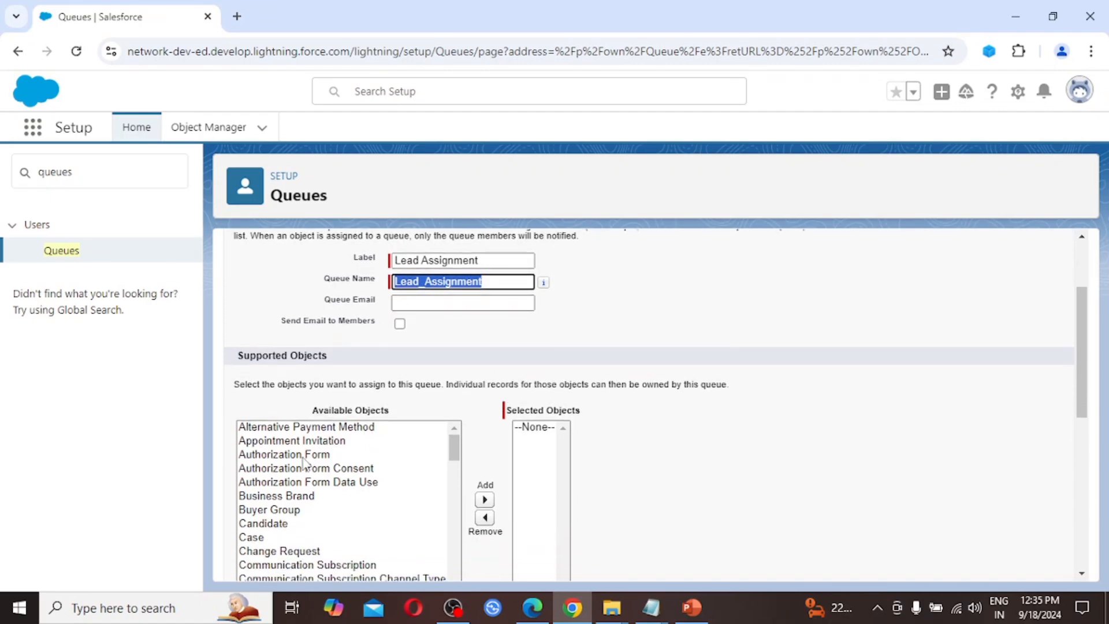
{"action": "left_click", "coordinate": [302, 456]}
{"action": "scroll", "coordinate": [303, 459], "scroll_direction": "down", "scroll_amount": 1}
{"action": "key", "text": "l"}
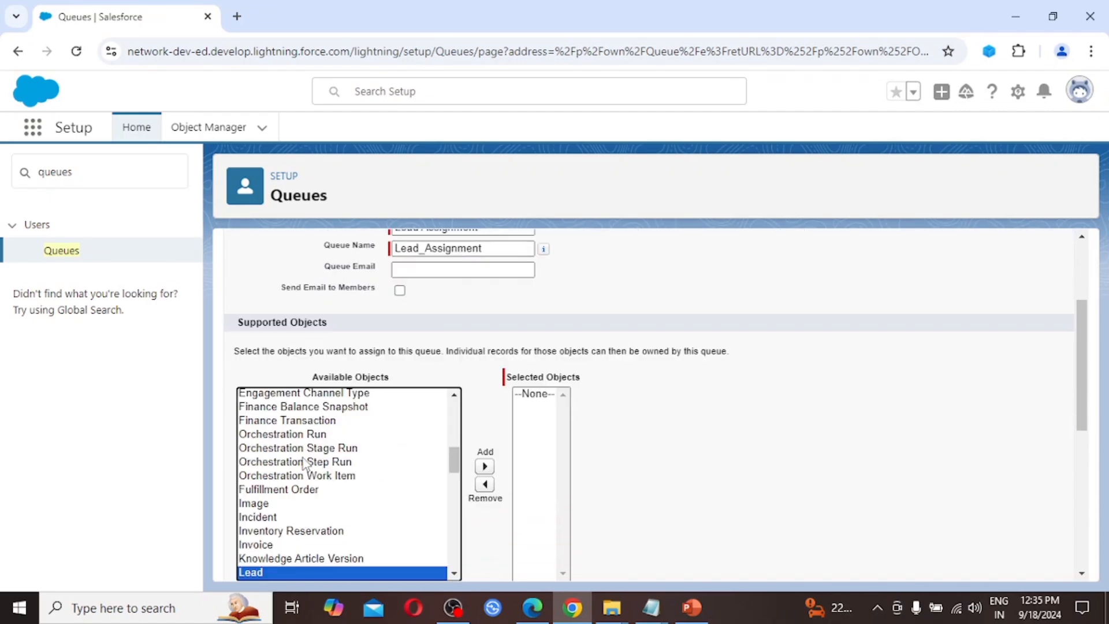
{"action": "left_click", "coordinate": [484, 466]}
Step: Add one user to the queue's members and save the queue
{"action": "scroll", "coordinate": [647, 471], "scroll_direction": "down", "scroll_amount": 3}
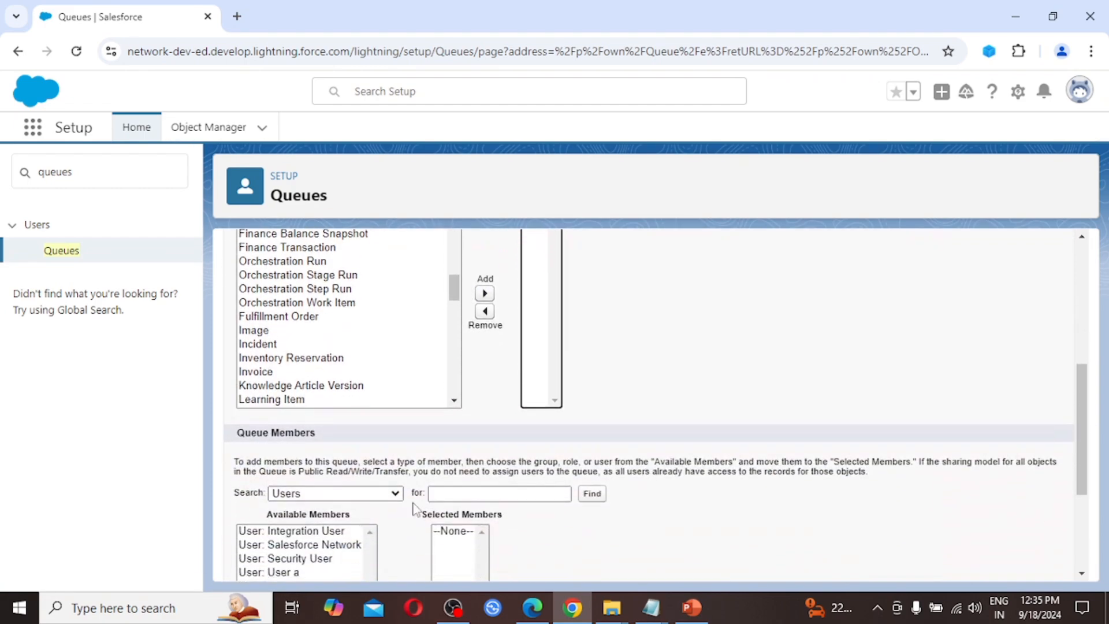
{"action": "scroll", "coordinate": [500, 488], "scroll_direction": "down", "scroll_amount": 2}
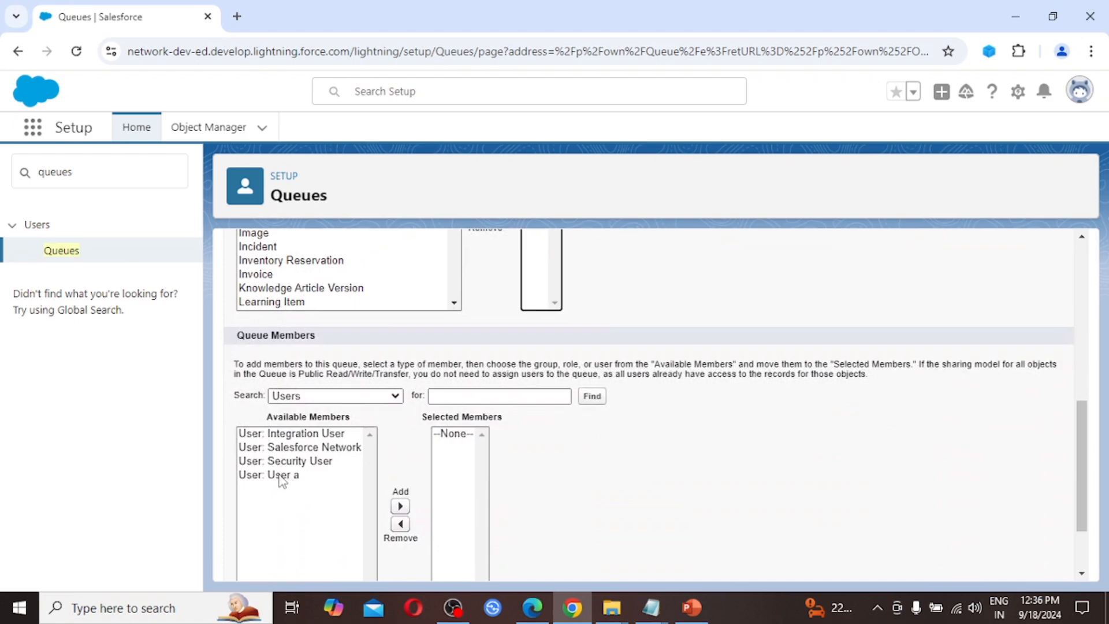
{"action": "left_click", "coordinate": [282, 476]}
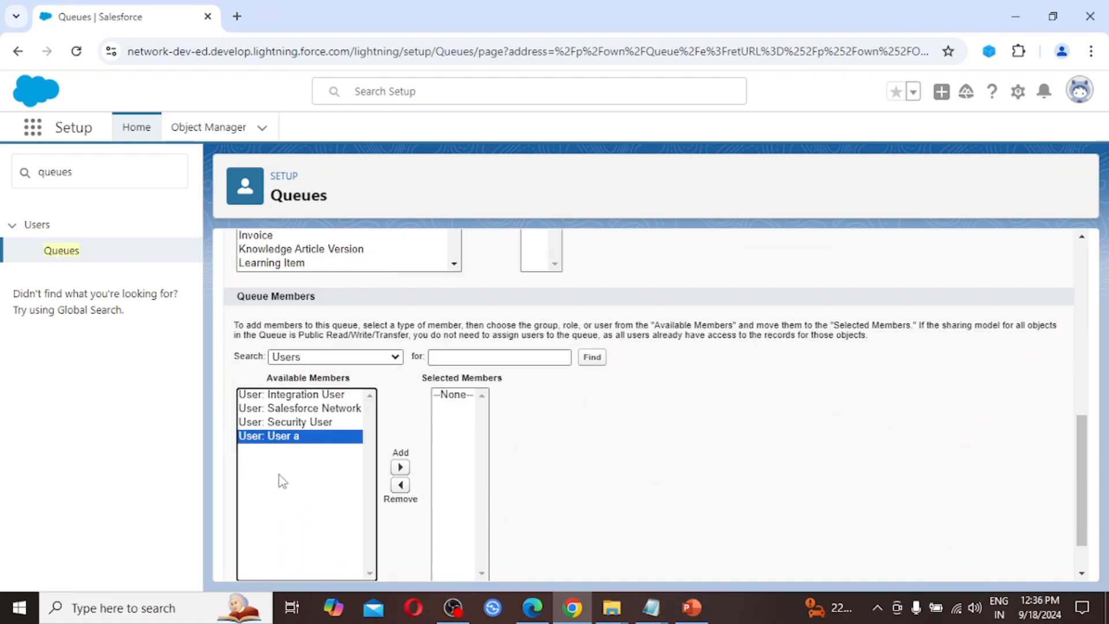
{"action": "left_click", "coordinate": [400, 467]}
{"action": "left_click", "coordinate": [332, 396]}
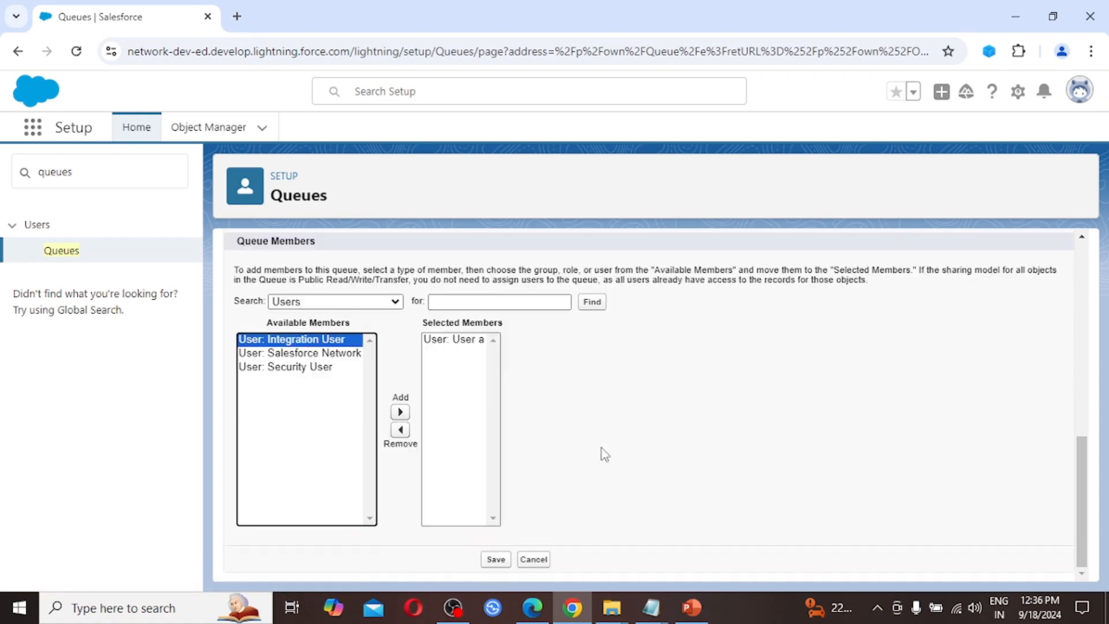
{"action": "left_click", "coordinate": [498, 560]}
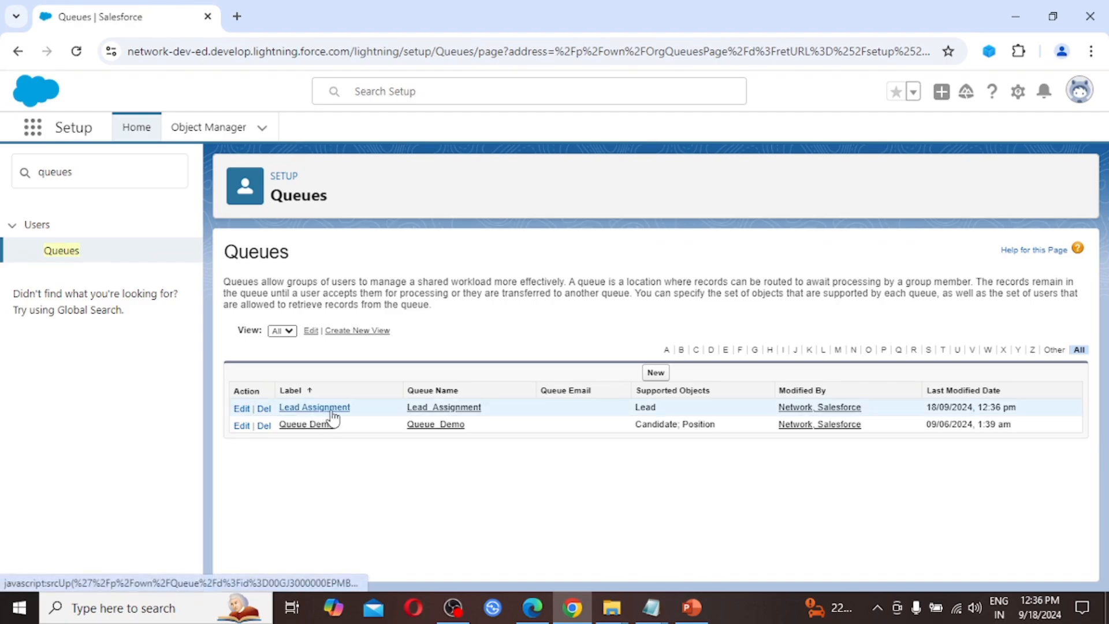
{"action": "left_click", "coordinate": [689, 607]}
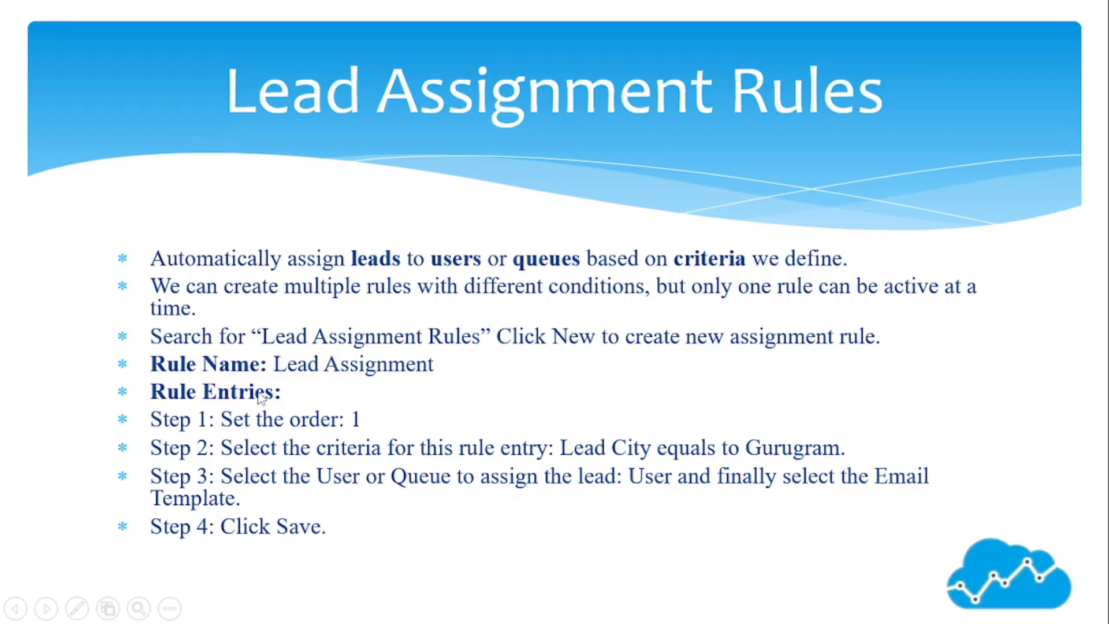
Step: In Lead Assignment Rules, add a rule named 'Lead Assignment', tick Active, and save
{"action": "key", "text": "alt+Tab"}
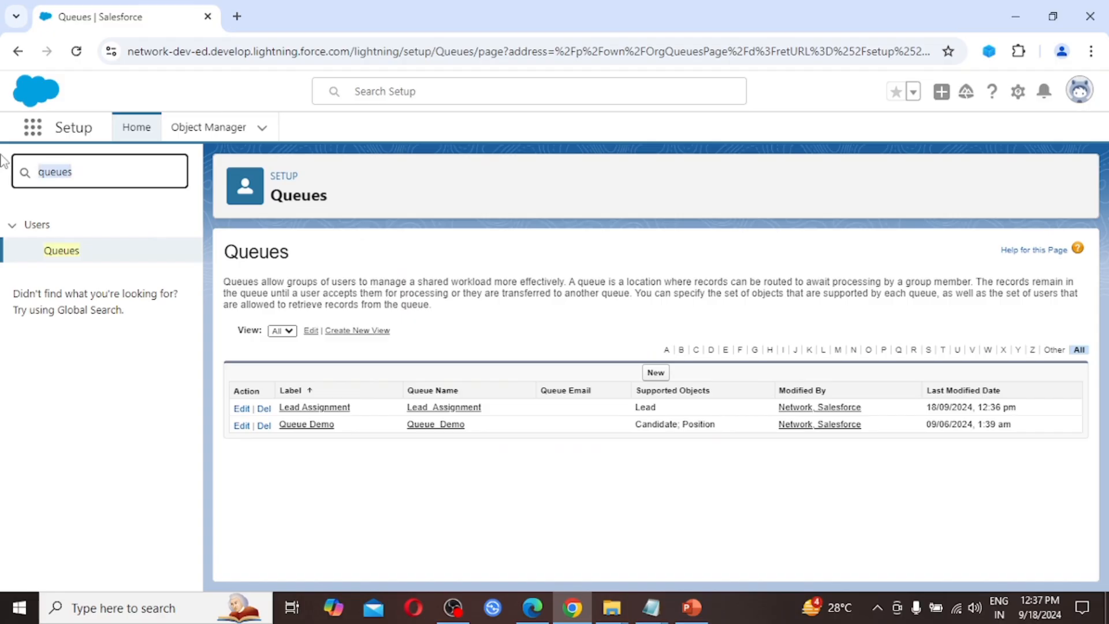
{"action": "type", "text": "Lead Assignment Rules"}
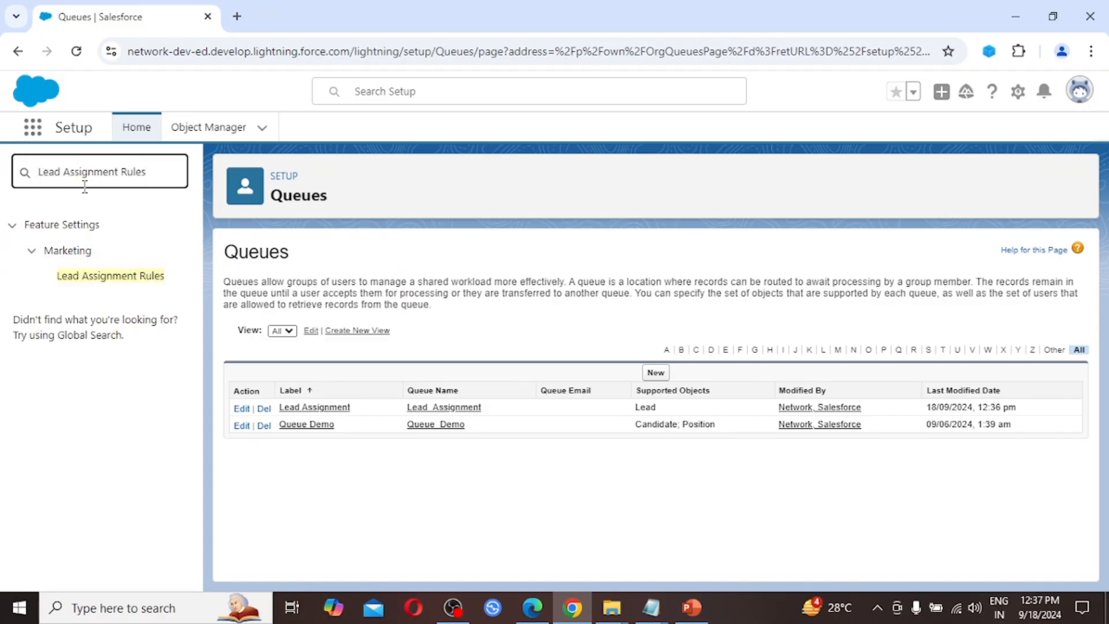
{"action": "left_click", "coordinate": [121, 278]}
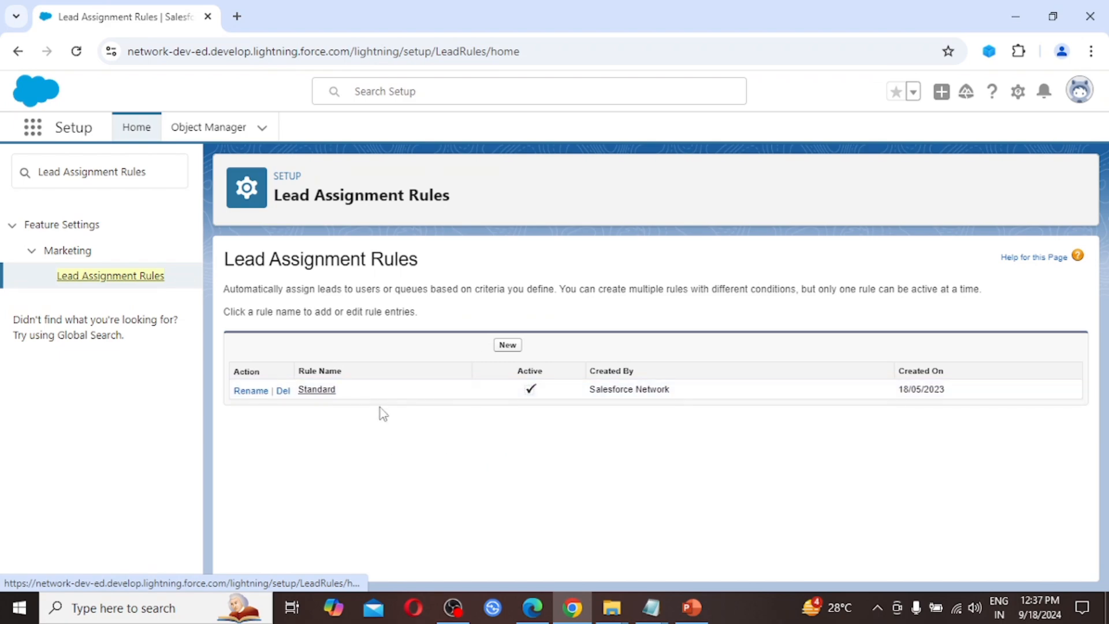
{"action": "left_click", "coordinate": [507, 346]}
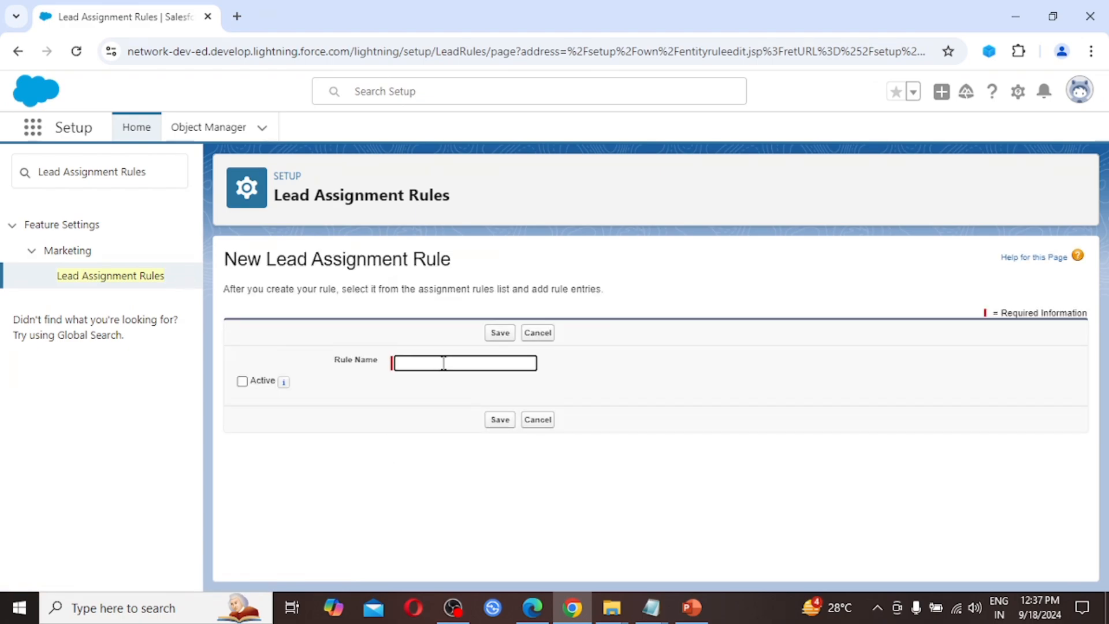
{"action": "type", "text": "Lead Assignment"}
{"action": "left_click", "coordinate": [242, 382]}
{"action": "left_click", "coordinate": [501, 419]}
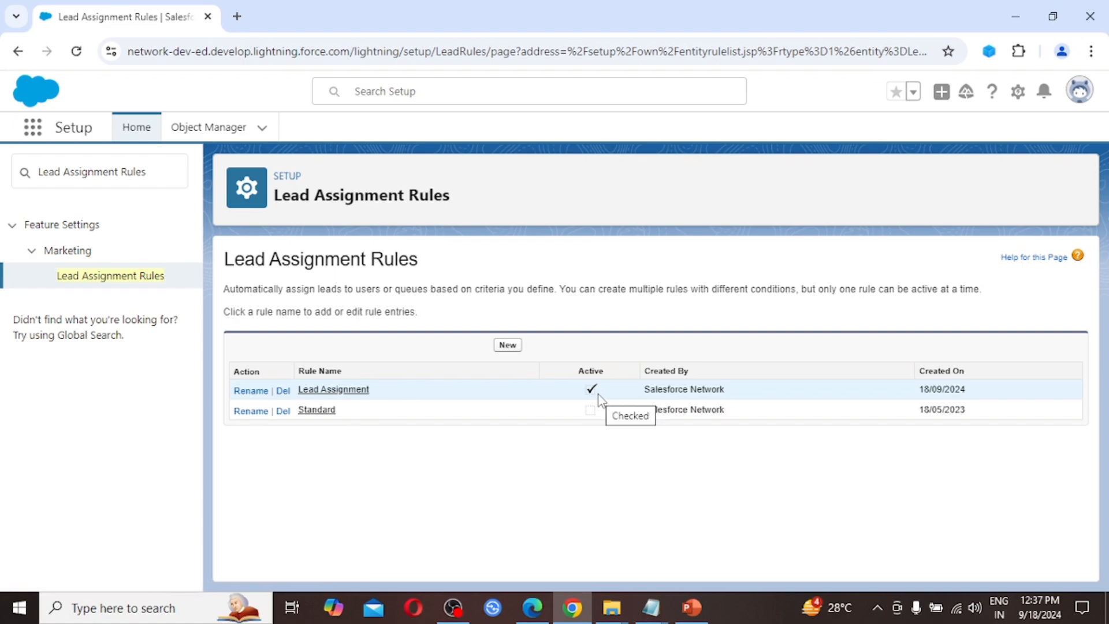
Step: Add a new rule entry to the Lead Assignment rule with sort order 1
{"action": "left_click", "coordinate": [339, 389]}
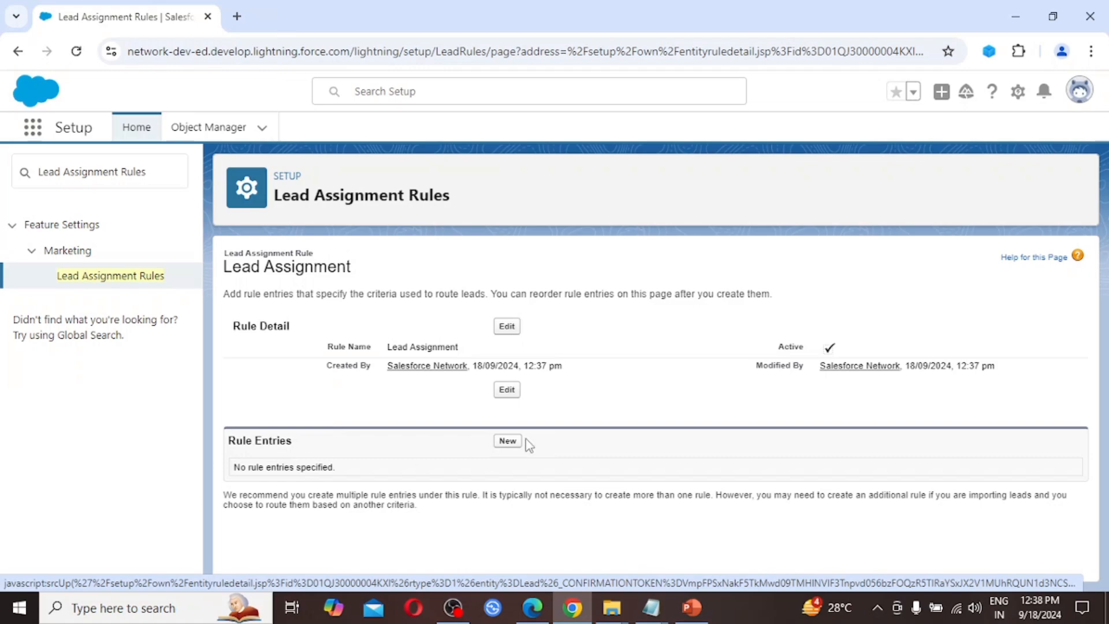
{"action": "left_click", "coordinate": [508, 441]}
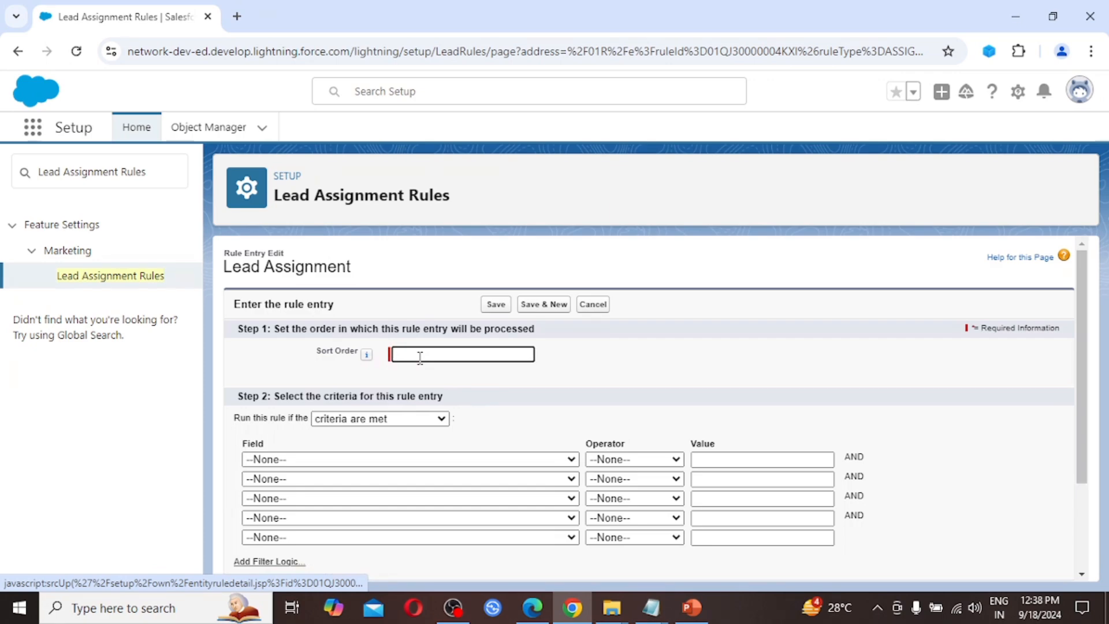
{"action": "type", "text": "1"}
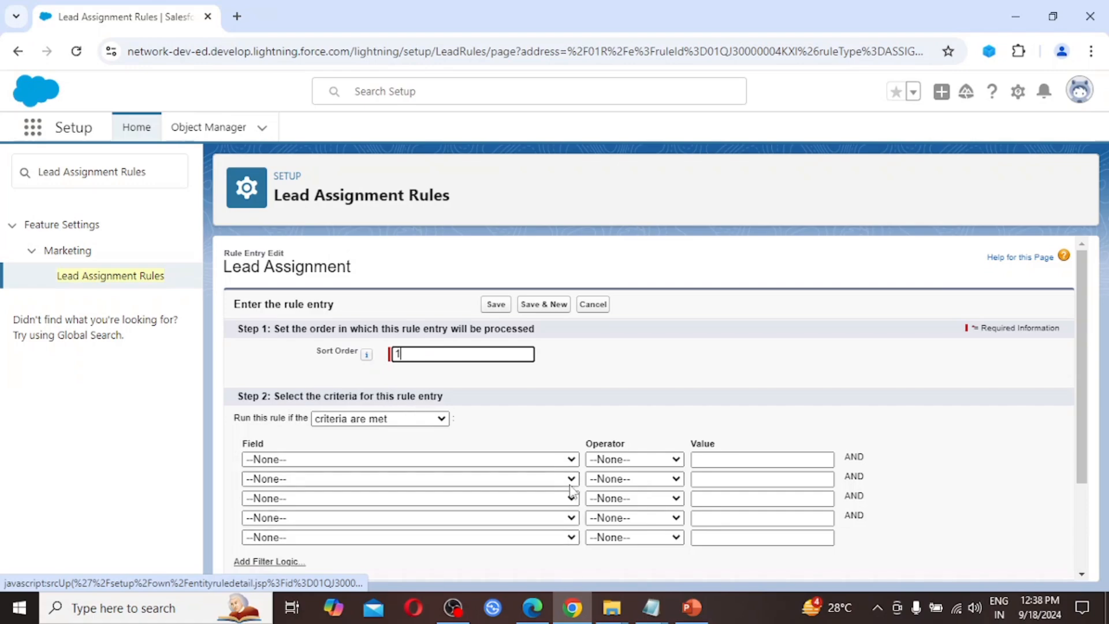
{"action": "key", "text": "alt+Tab"}
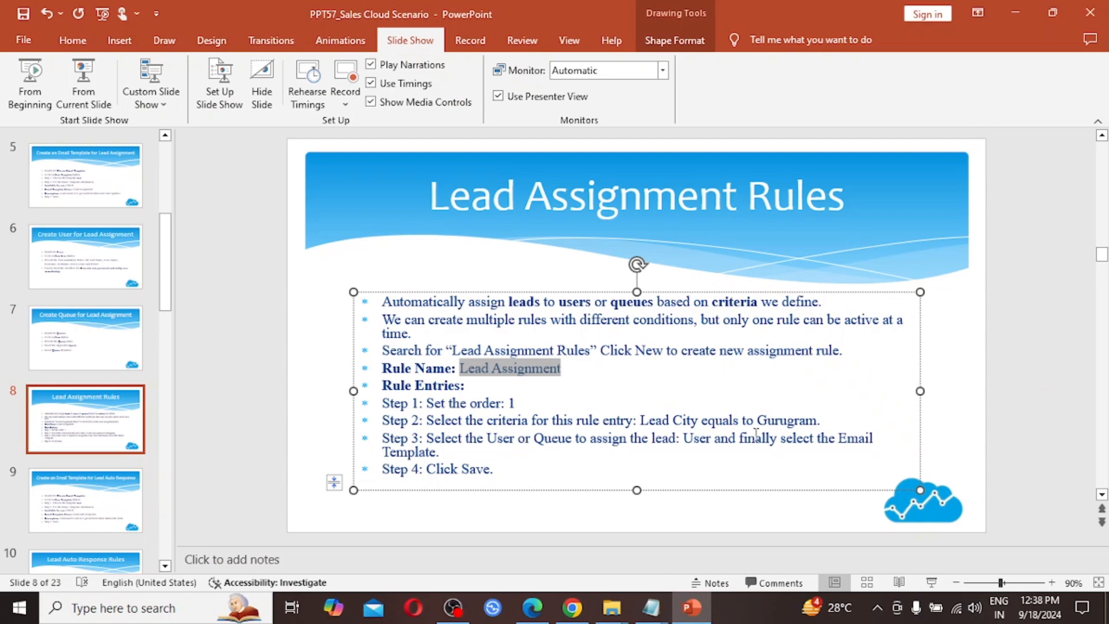
{"action": "key", "text": "alt+Tab"}
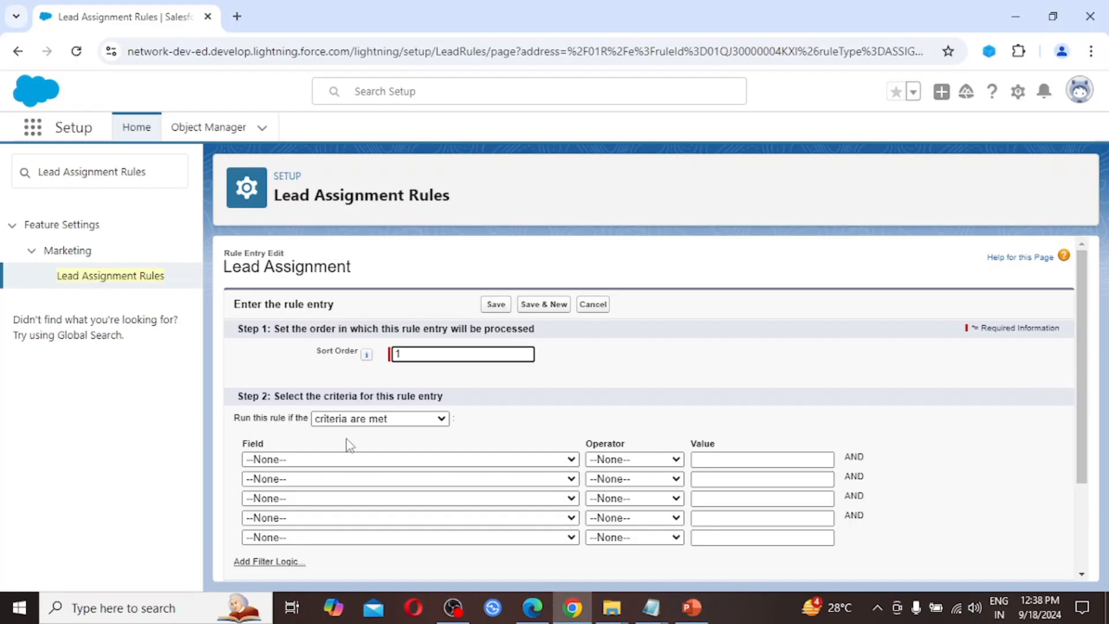
Step: Set the entry criterion to Lead: City equals Gurugram
{"action": "left_click", "coordinate": [382, 462]}
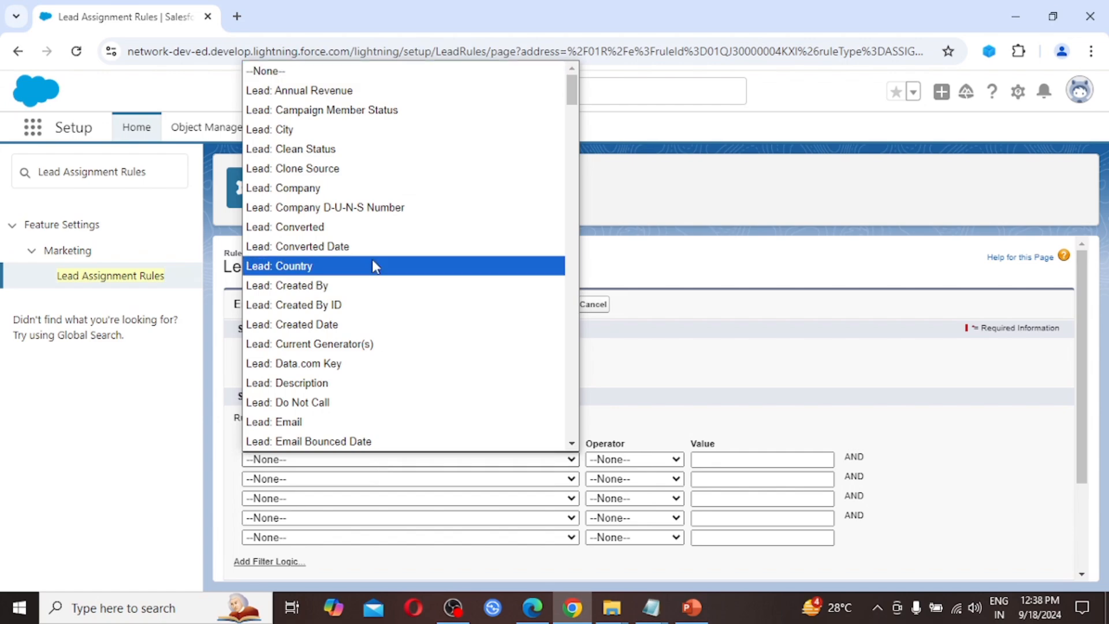
{"action": "left_click", "coordinate": [353, 130]}
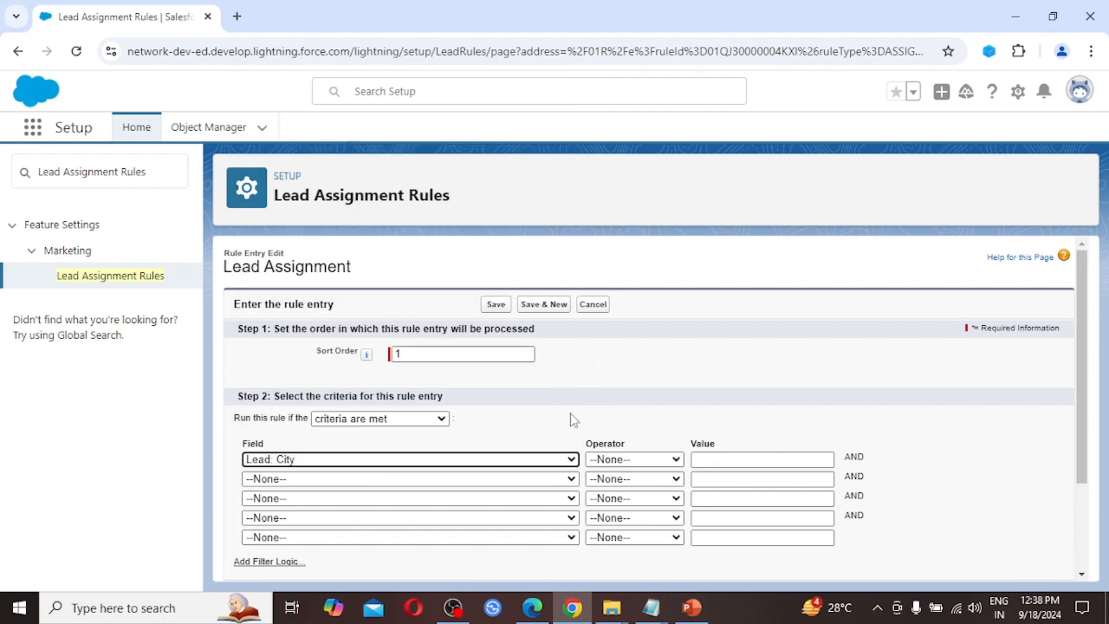
{"action": "left_click", "coordinate": [619, 461]}
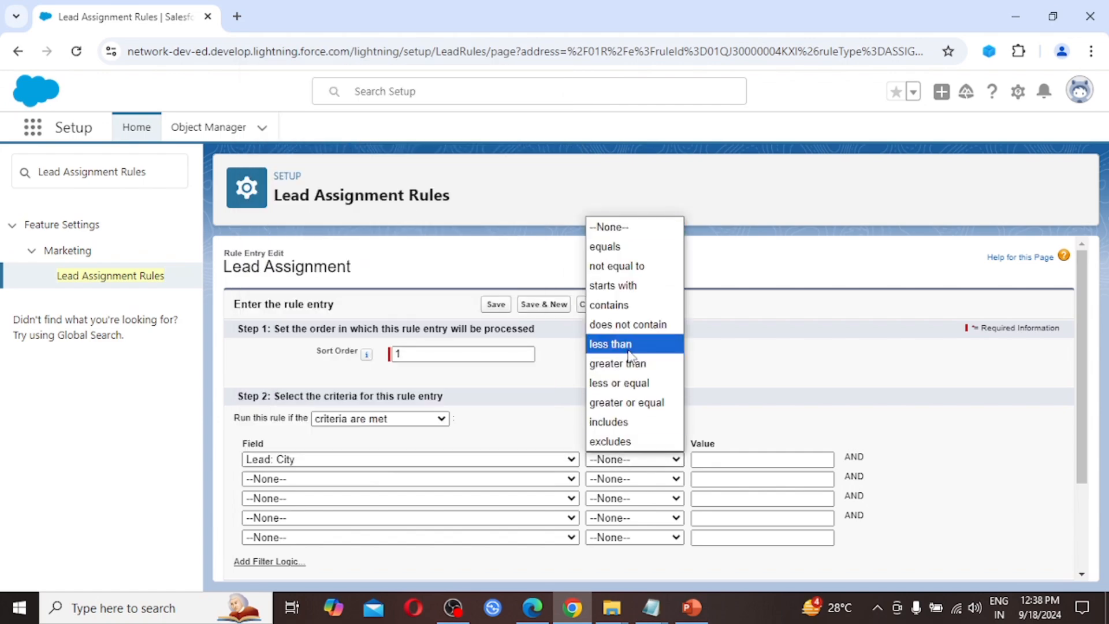
{"action": "left_click", "coordinate": [627, 248]}
{"action": "left_click", "coordinate": [760, 462]}
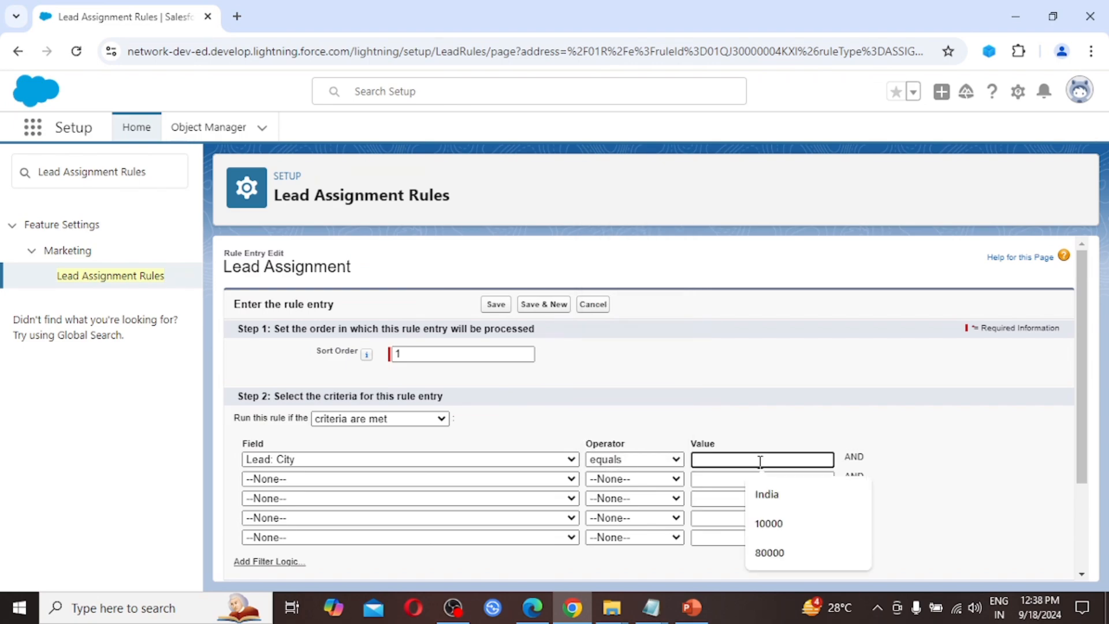
{"action": "type", "text": "Gur"}
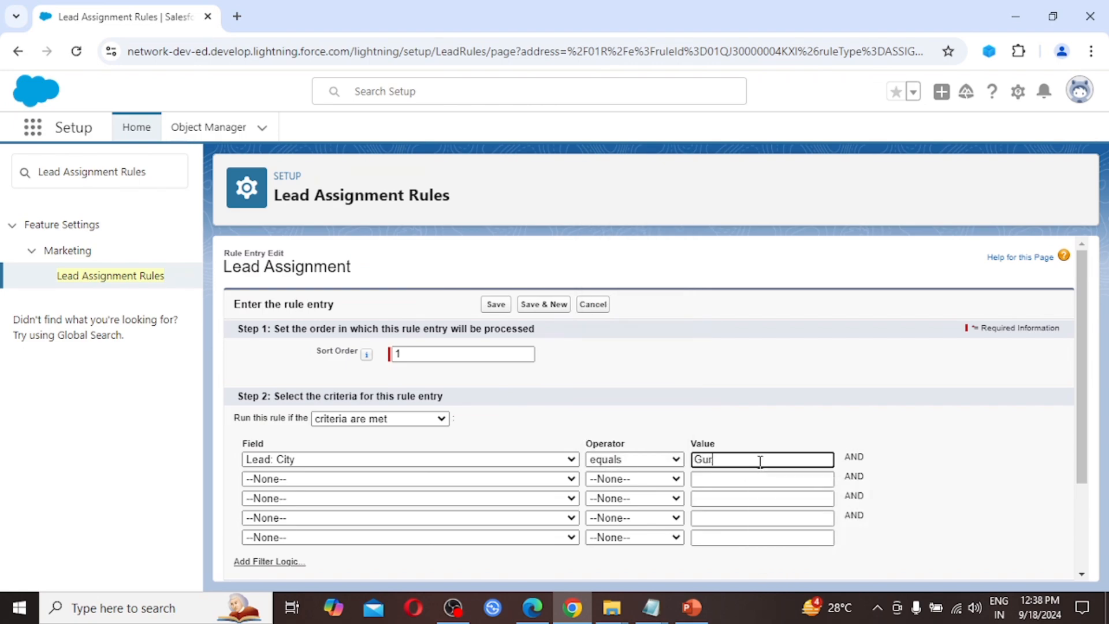
{"action": "type", "text": "ur"}
{"action": "type", "text": "gram"}
{"action": "left_click", "coordinate": [904, 430]}
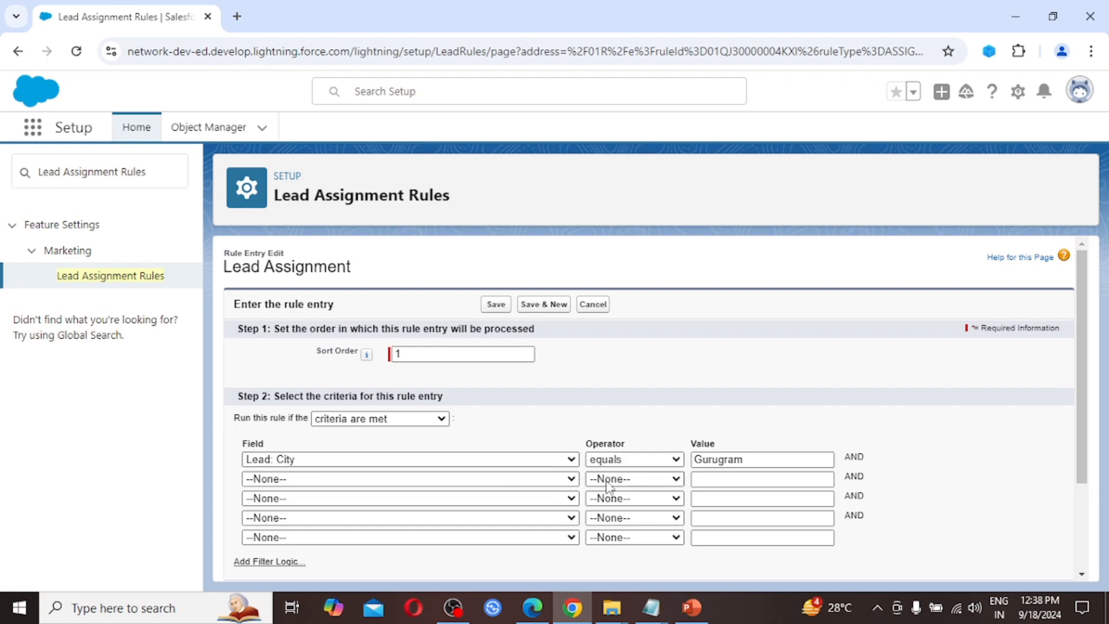
{"action": "scroll", "coordinate": [606, 485], "scroll_direction": "down", "scroll_amount": 1}
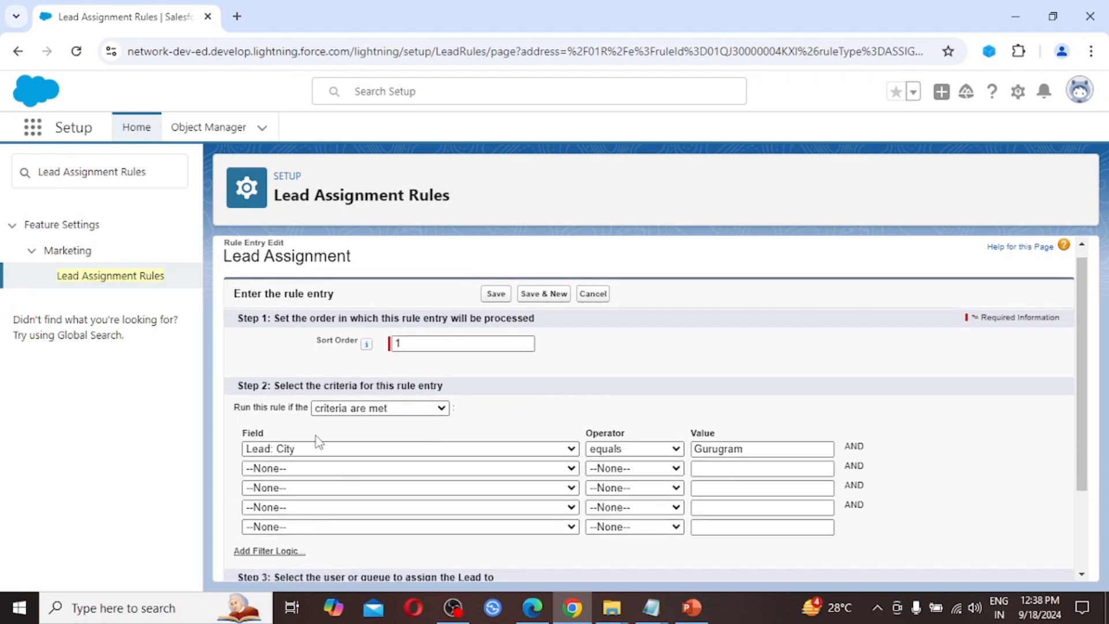
{"action": "scroll", "coordinate": [814, 453], "scroll_direction": "down", "scroll_amount": 2}
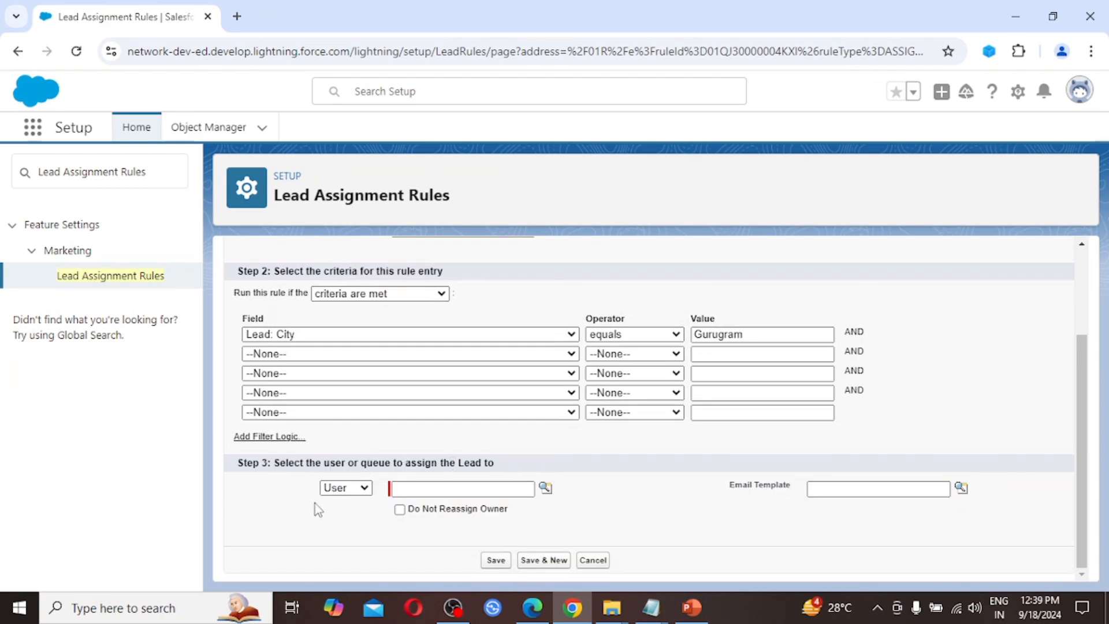
Step: Assign matching Gurugram leads to the Lead Assignment queue
{"action": "left_click", "coordinate": [365, 488]}
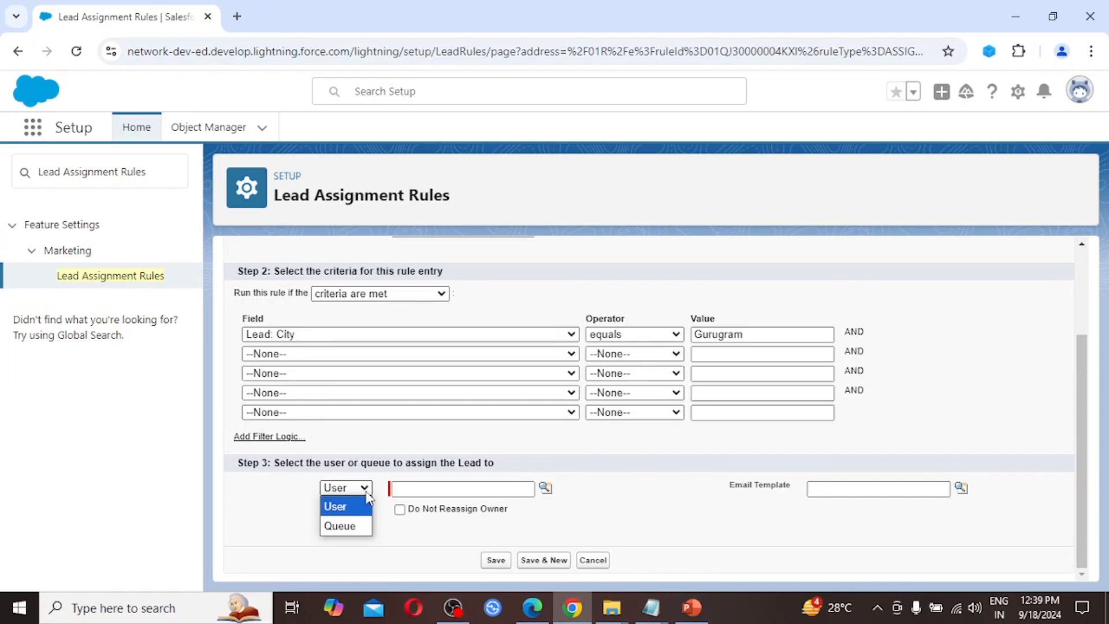
{"action": "left_click", "coordinate": [345, 526]}
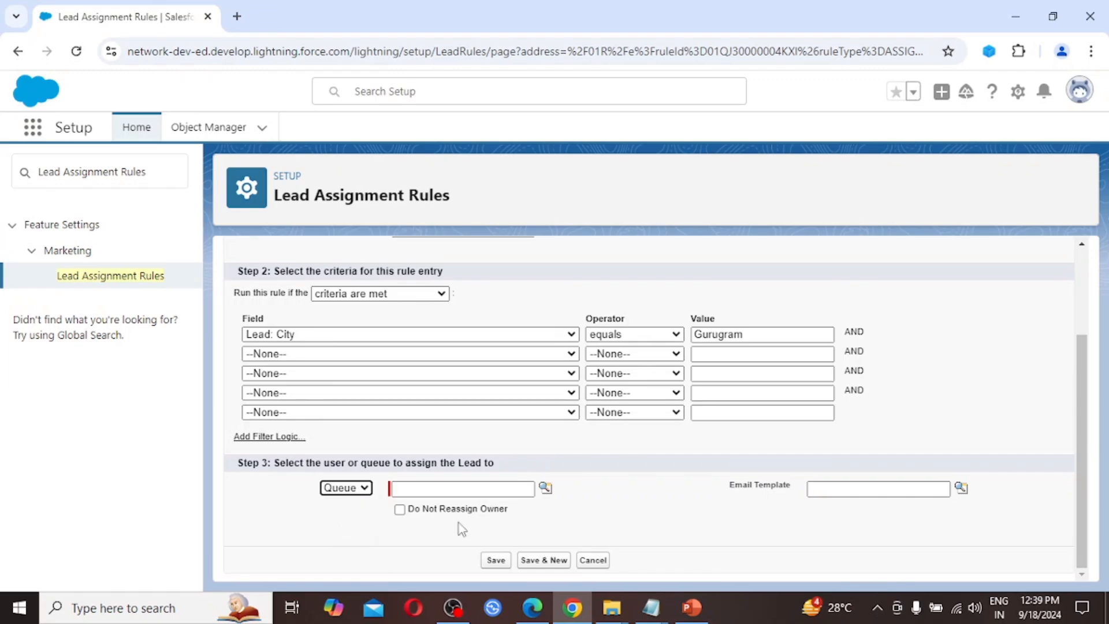
{"action": "left_click", "coordinate": [545, 488]}
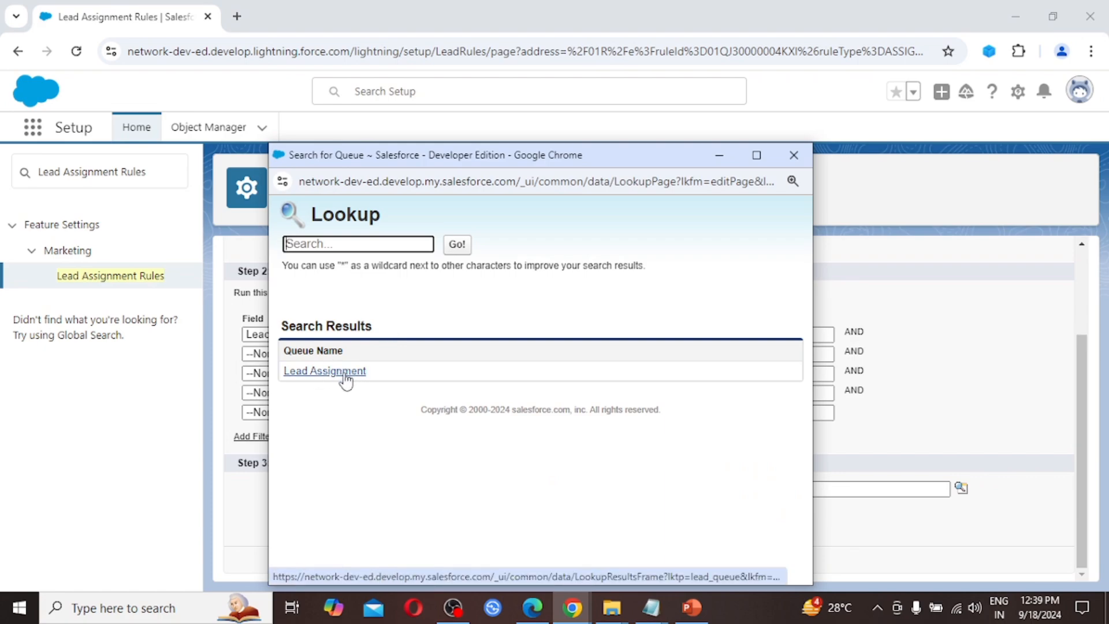
{"action": "left_click", "coordinate": [346, 371]}
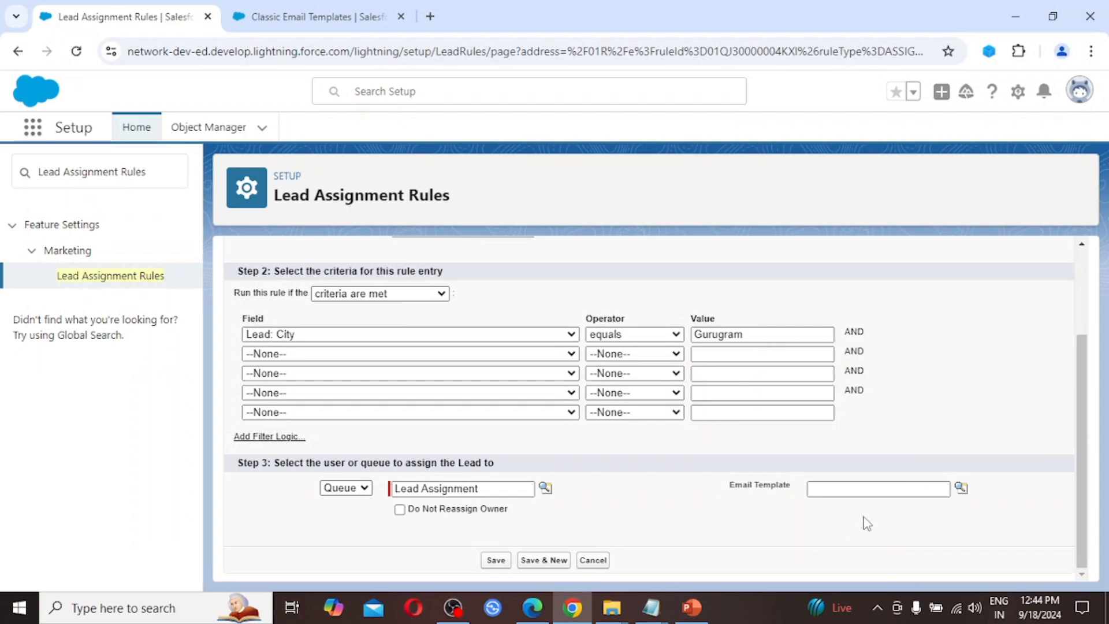
Step: Choose the Lead Assignment email template for the rule entry
{"action": "left_click", "coordinate": [958, 489]}
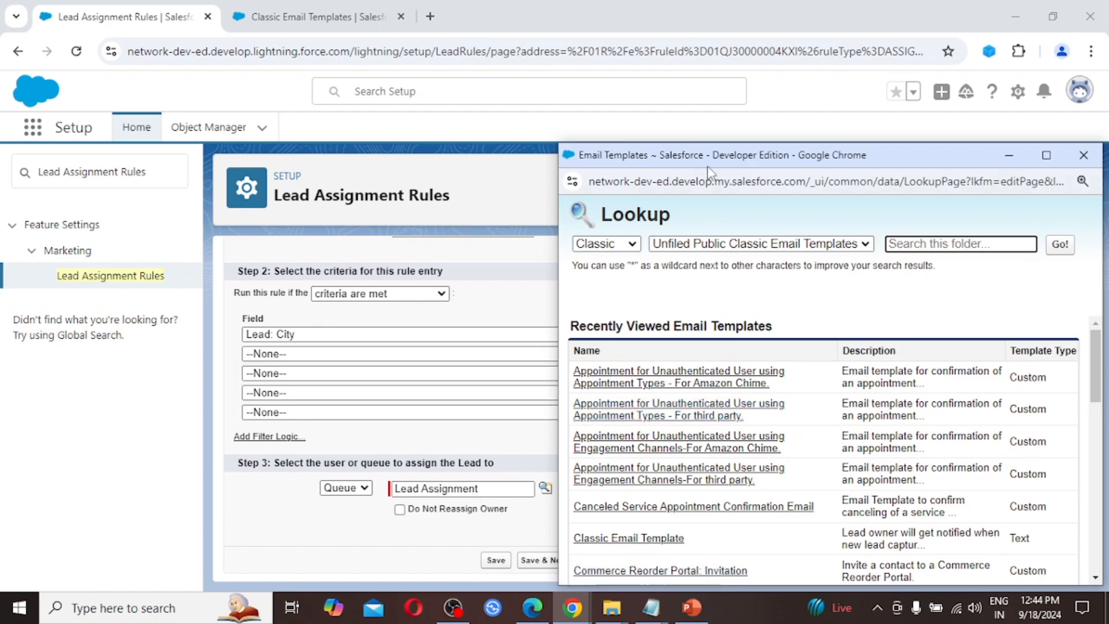
{"action": "double_click", "coordinate": [701, 164]}
{"action": "scroll", "coordinate": [79, 364], "scroll_direction": "down", "scroll_amount": 1}
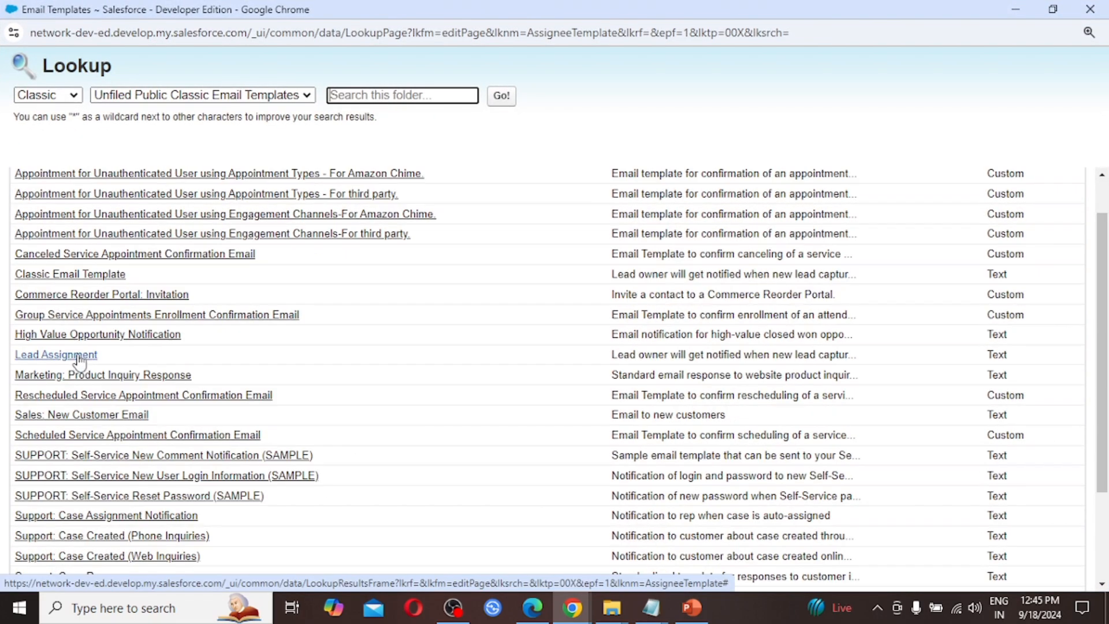
{"action": "left_click", "coordinate": [79, 357]}
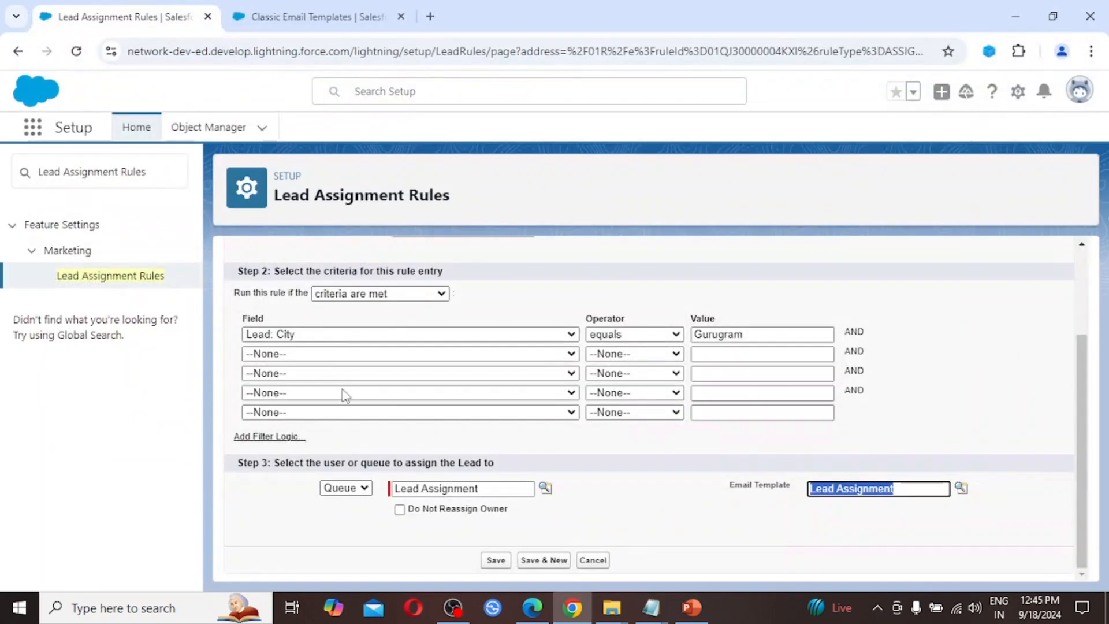
Step: Save the City equals Gurugram rule entry
{"action": "left_click", "coordinate": [495, 560]}
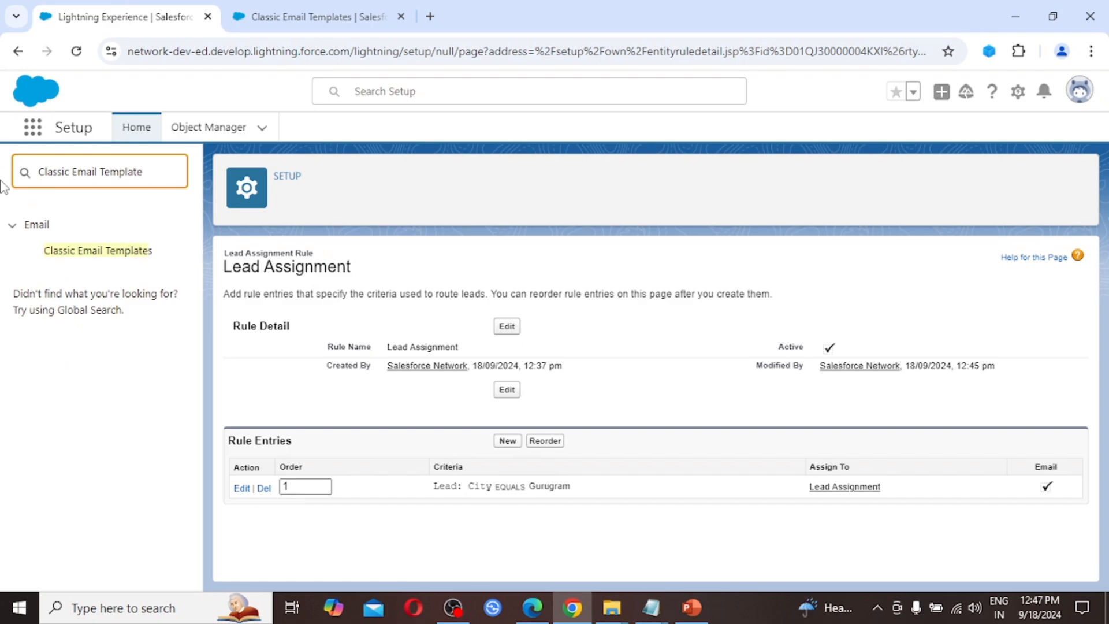
Step: Start a new template from the Classic Email Templates page
{"action": "left_click", "coordinate": [108, 253]}
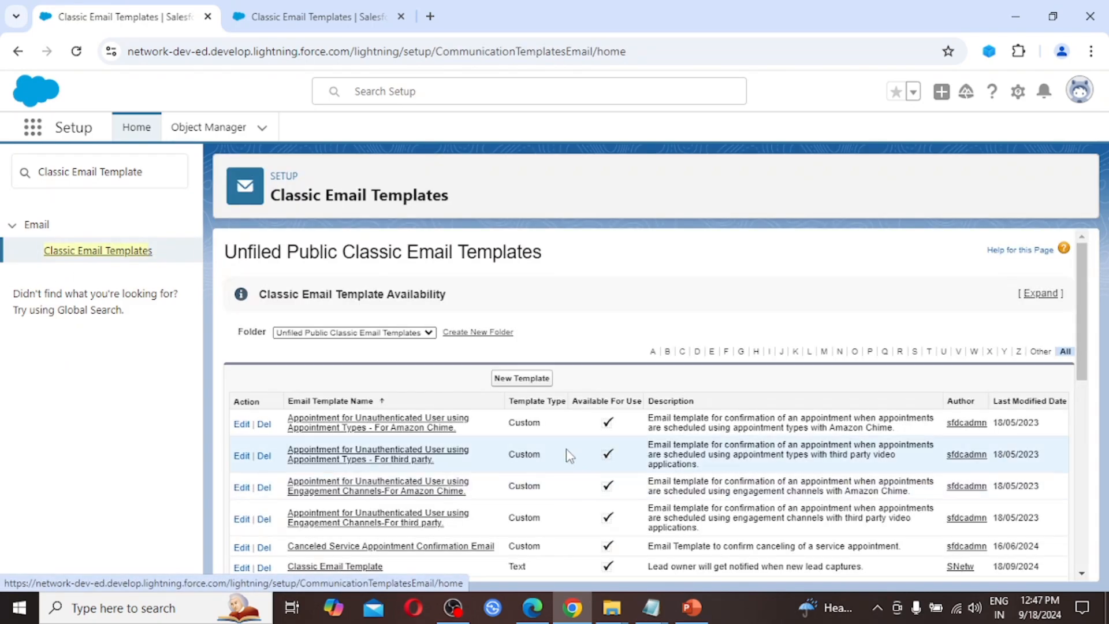
{"action": "left_click", "coordinate": [531, 386]}
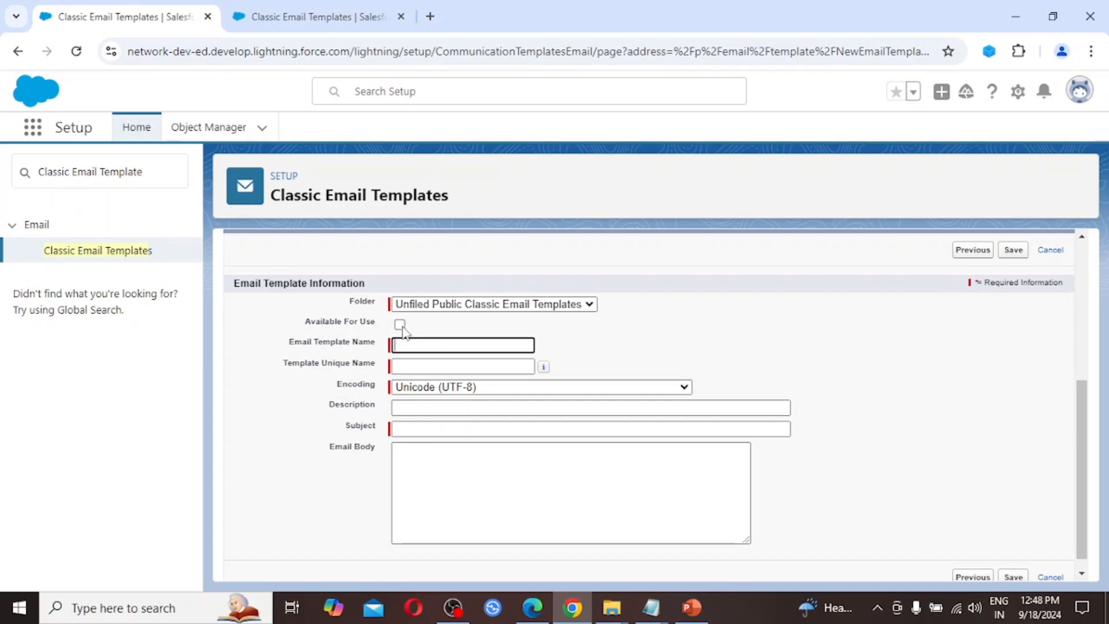
Step: Mark the template available for use and paste in its name, description and subject
{"action": "left_click", "coordinate": [399, 325]}
{"action": "left_click", "coordinate": [406, 345]}
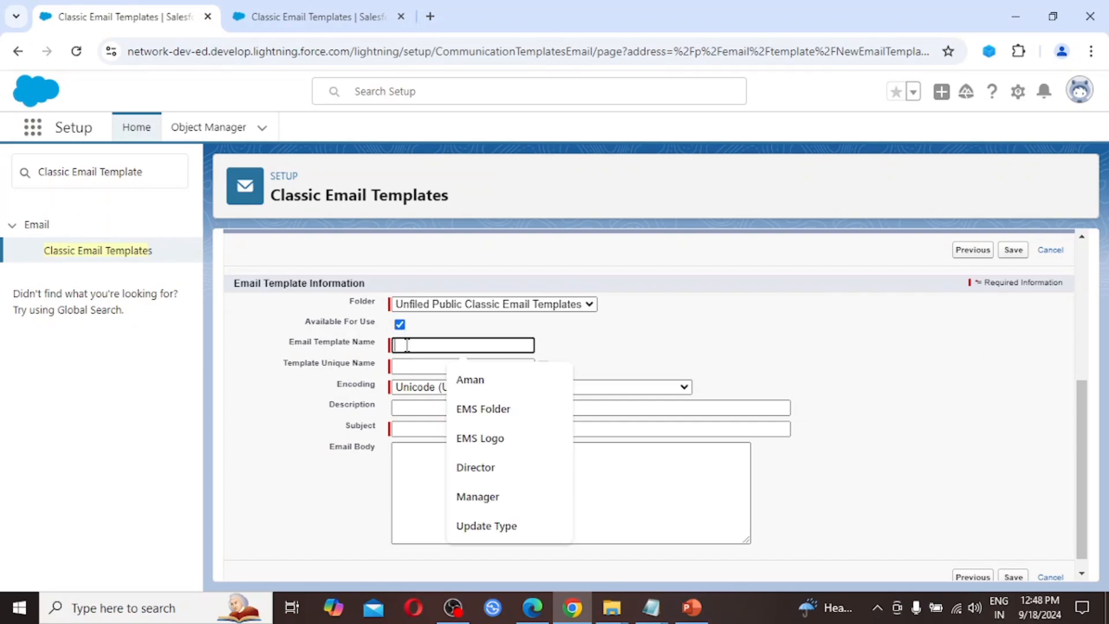
{"action": "type", "text": "Lead Auto Response"}
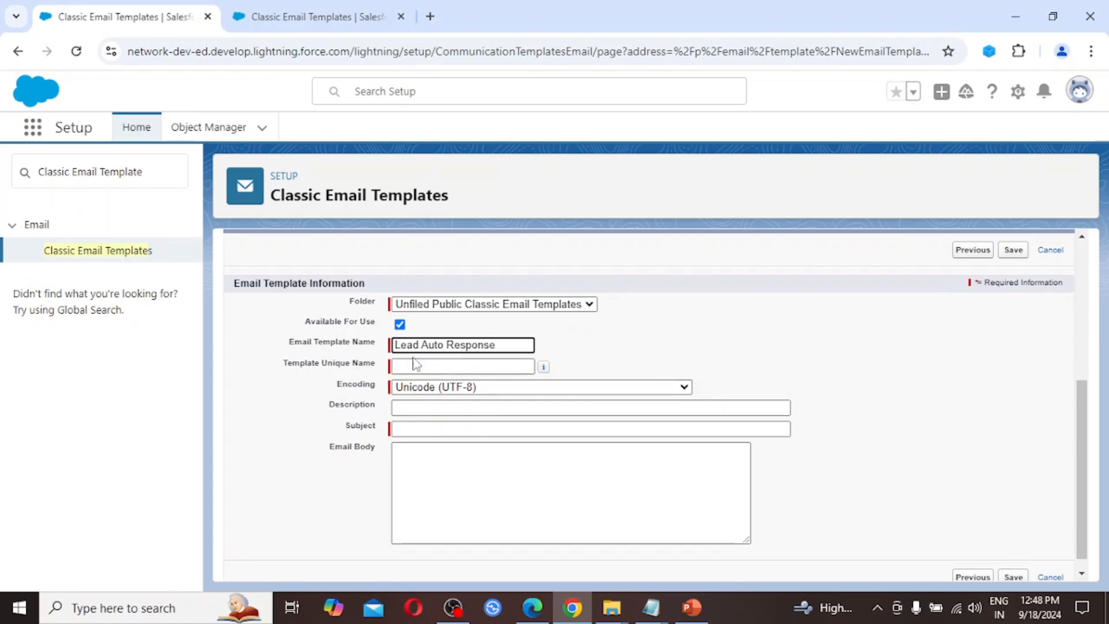
{"action": "left_click", "coordinate": [488, 364]}
{"action": "left_click", "coordinate": [425, 411]}
{"action": "type", "text": "Customer/Client will get notified when submit the form."}
{"action": "key", "text": "Tab"}
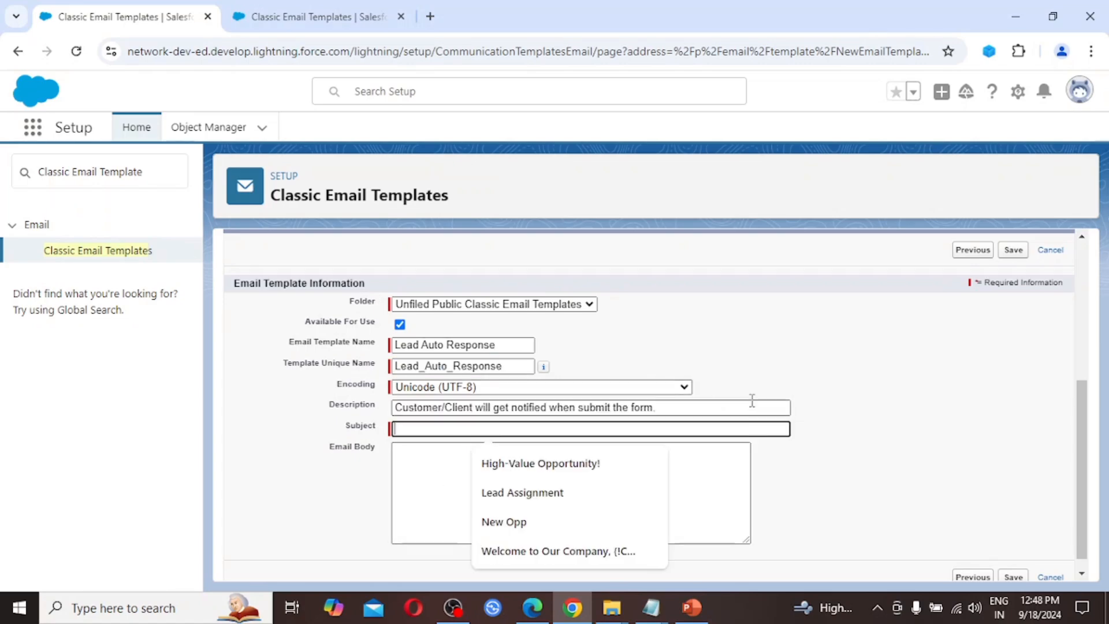
{"action": "left_click", "coordinate": [766, 373]}
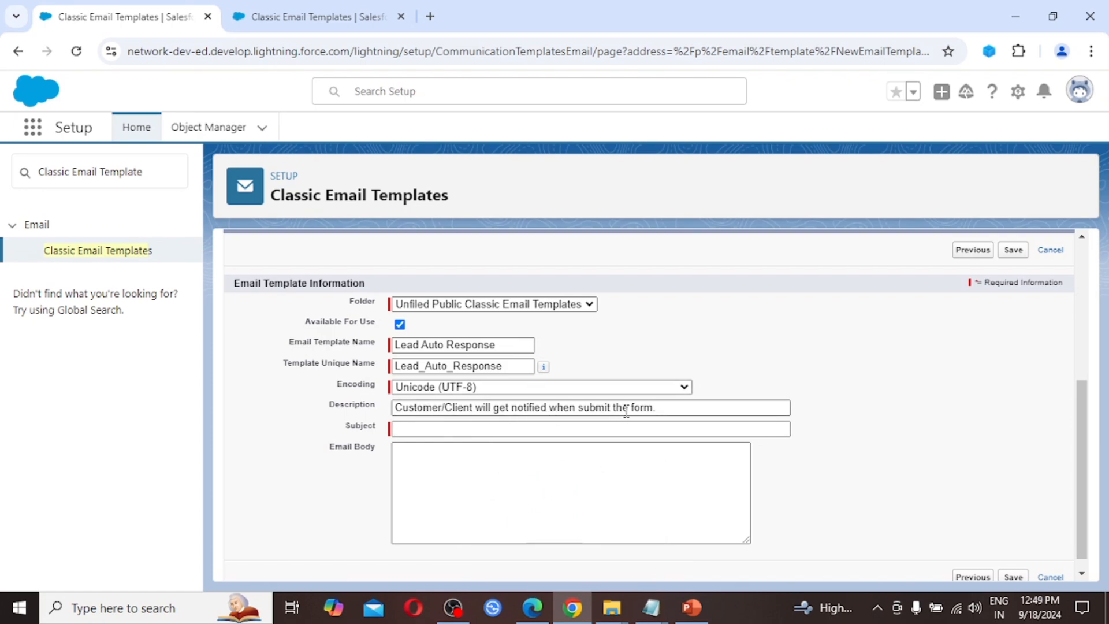
{"action": "left_click", "coordinate": [408, 434]}
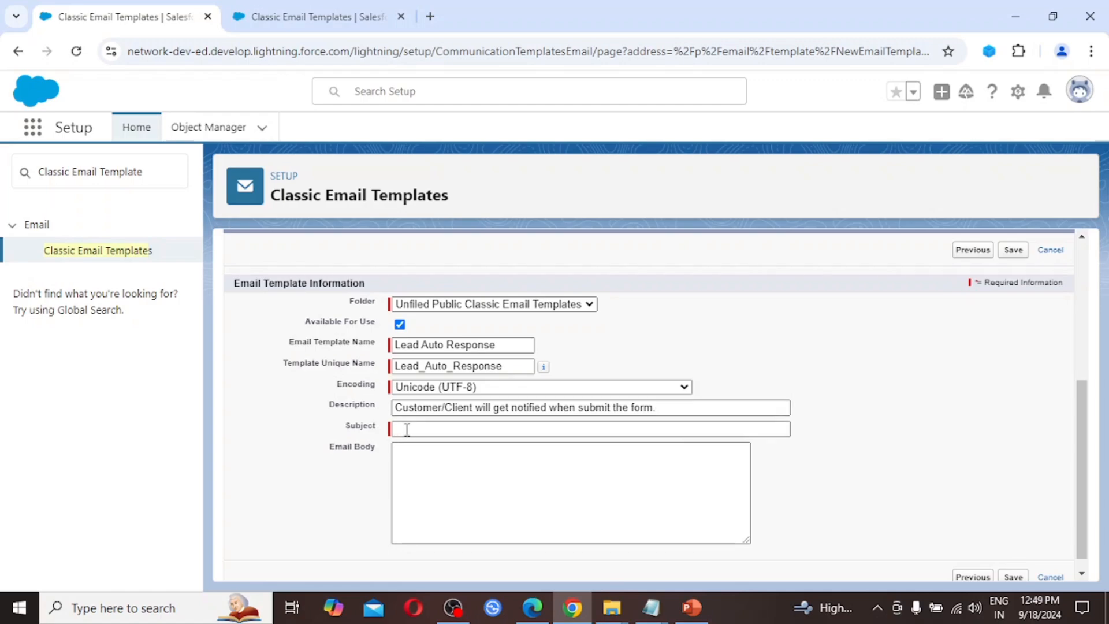
{"action": "left_click", "coordinate": [406, 428]}
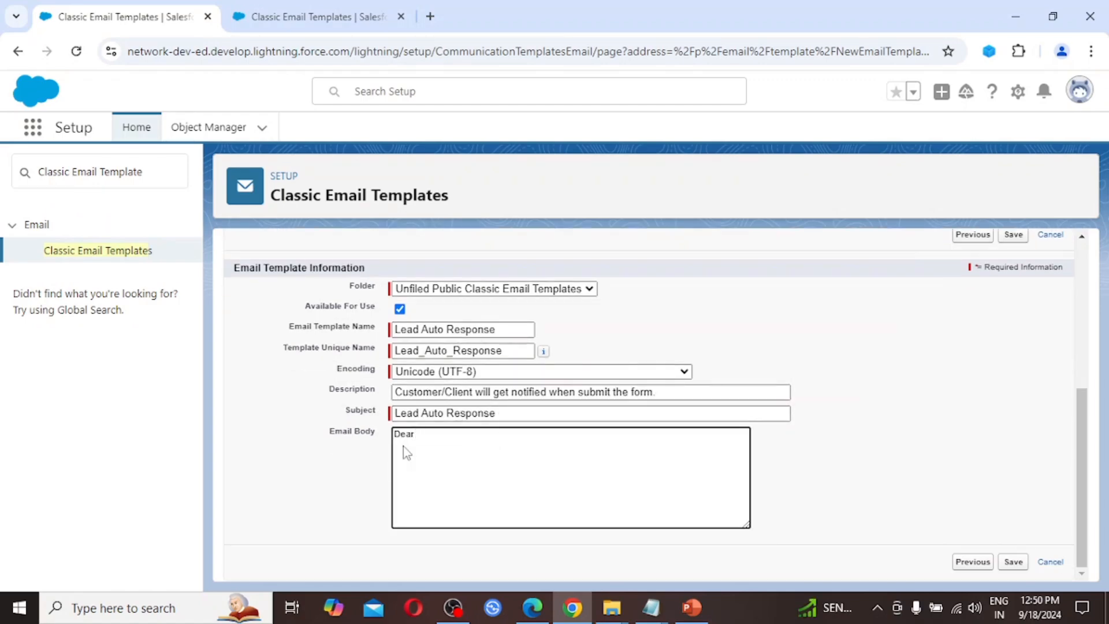
Step: Insert the {!Lead.FirstName} merge field after 'Dear' in the email body
{"action": "scroll", "coordinate": [458, 456], "scroll_direction": "up", "scroll_amount": 2}
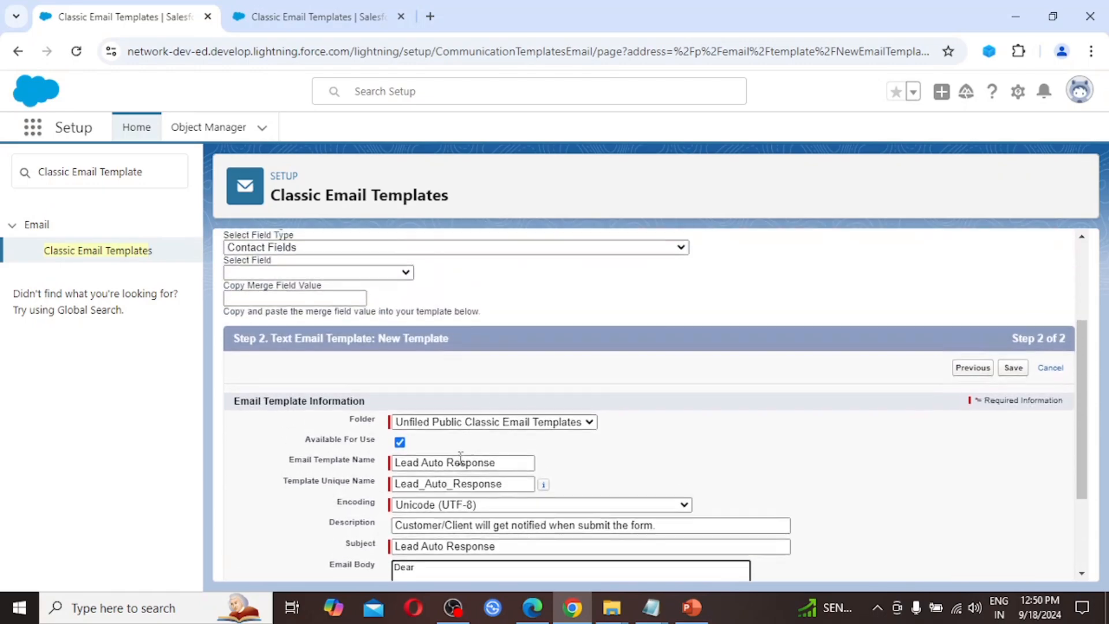
{"action": "scroll", "coordinate": [460, 457], "scroll_direction": "up", "scroll_amount": 1}
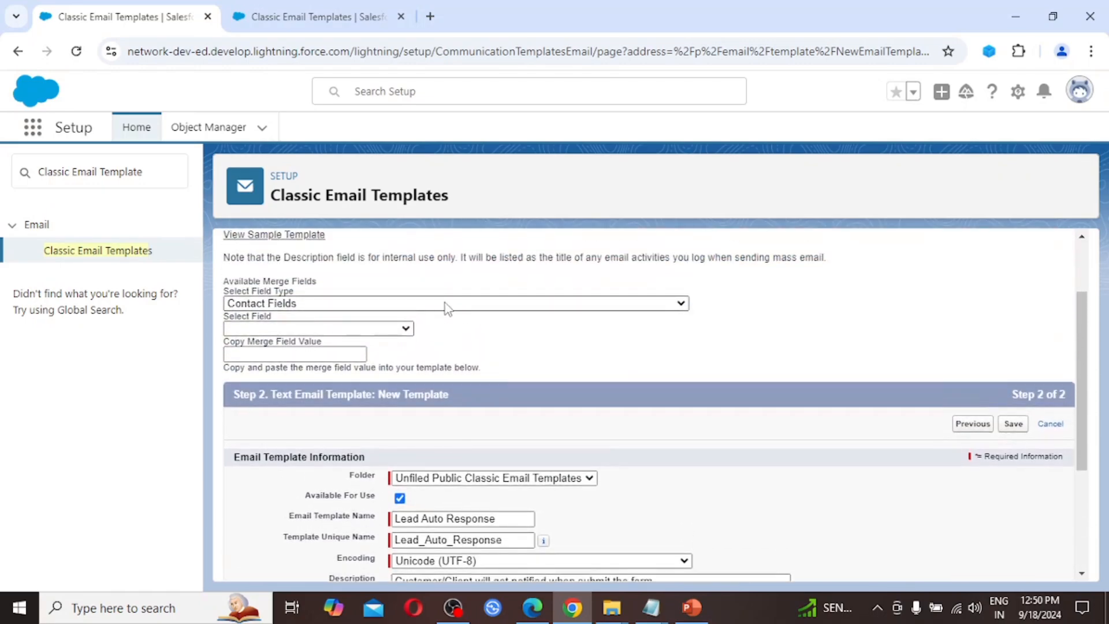
{"action": "left_click", "coordinate": [302, 354]}
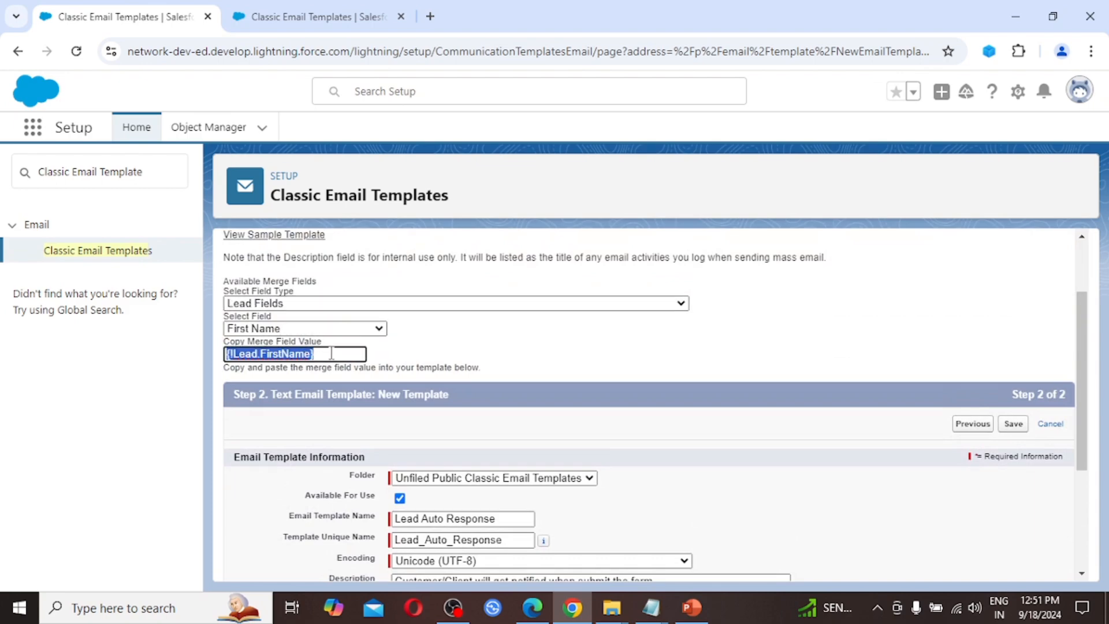
{"action": "scroll", "coordinate": [470, 417], "scroll_direction": "down", "scroll_amount": 3}
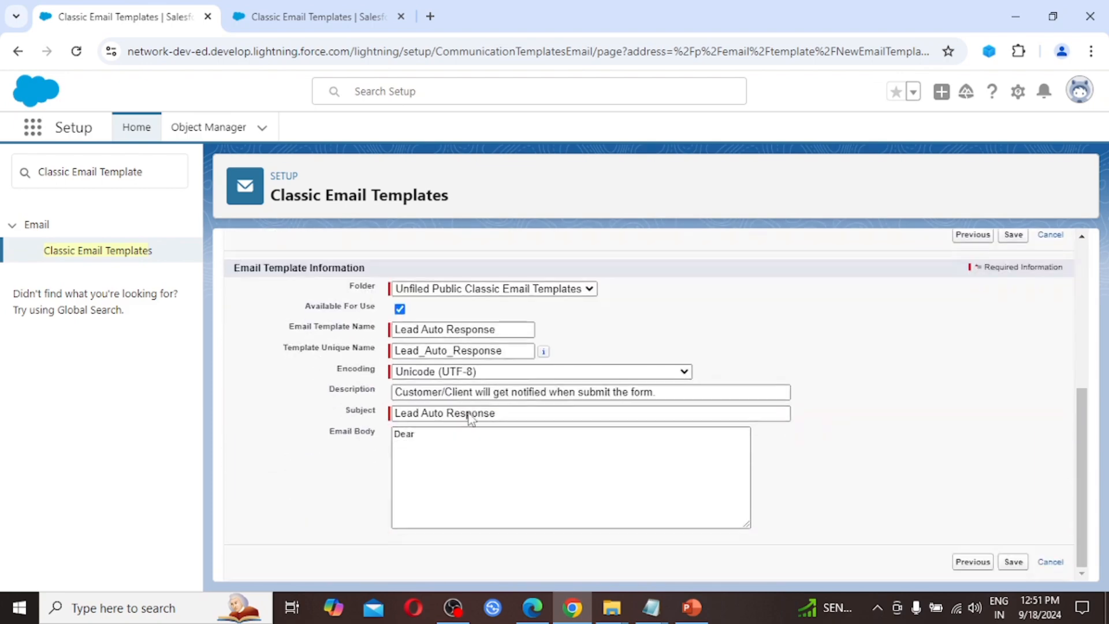
{"action": "left_click", "coordinate": [440, 434]}
{"action": "left_click", "coordinate": [440, 435]}
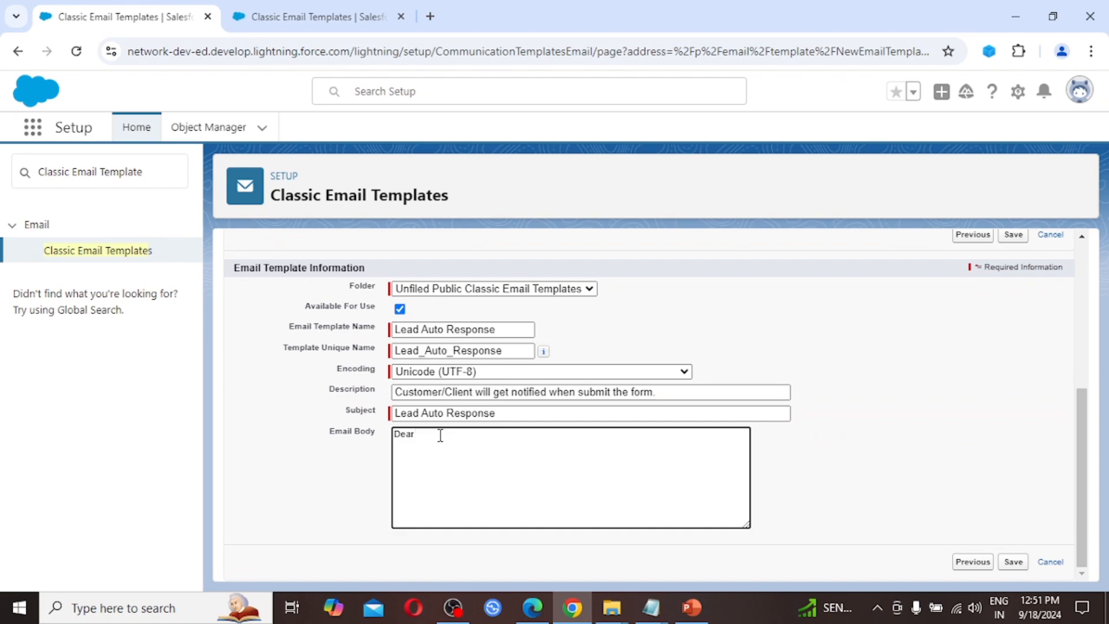
{"action": "key", "text": "ctrl+v"}
{"action": "key", "text": "ctrl+v"}
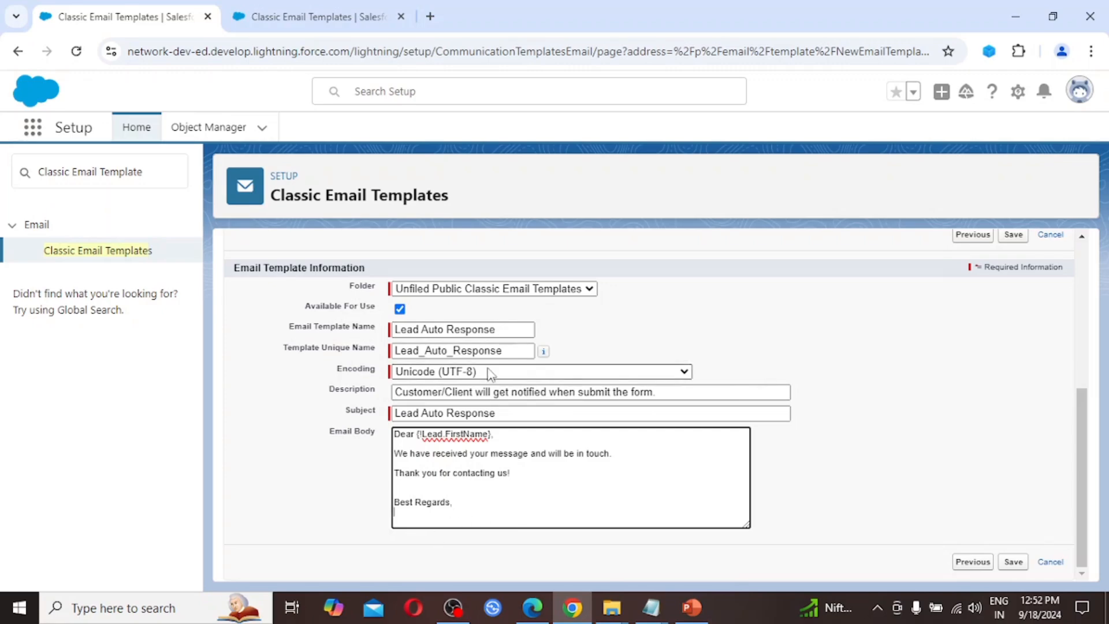
Step: Add the {!Lead.OwnerFullName} merge field below 'Best Regards'
{"action": "scroll", "coordinate": [490, 373], "scroll_direction": "up", "scroll_amount": 2}
{"action": "scroll", "coordinate": [491, 372], "scroll_direction": "up", "scroll_amount": 3}
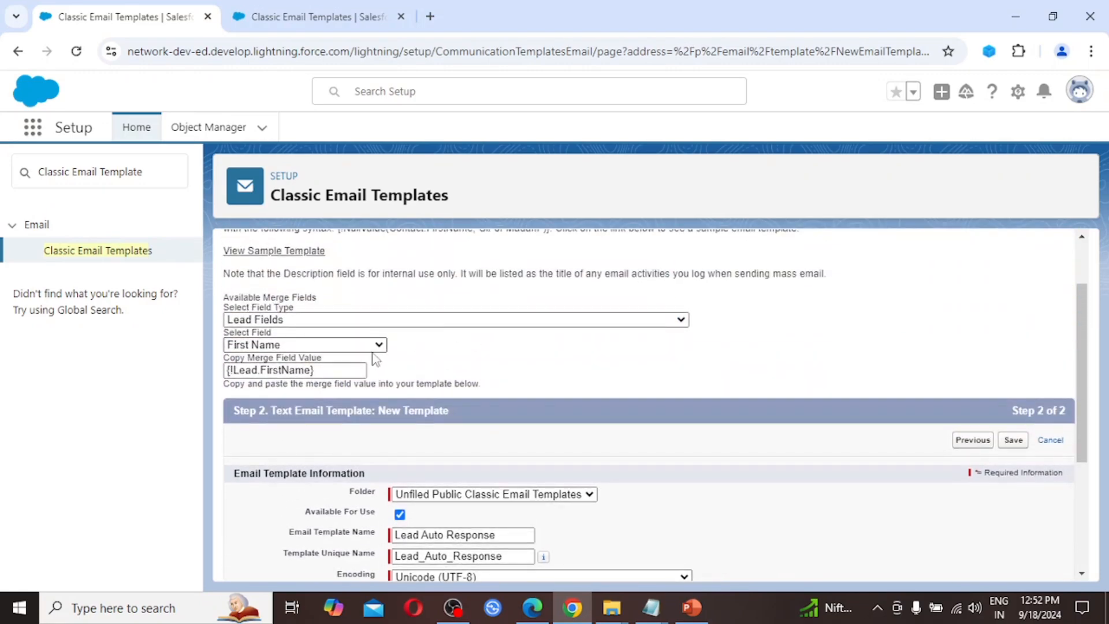
{"action": "left_click", "coordinate": [378, 345]}
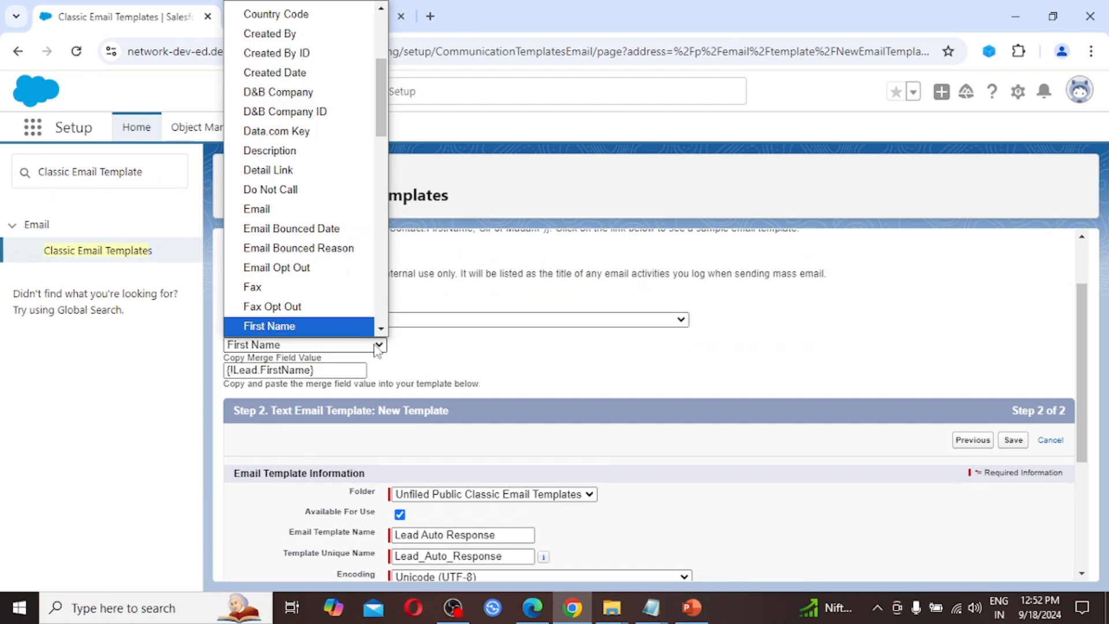
{"action": "key", "text": "o"}
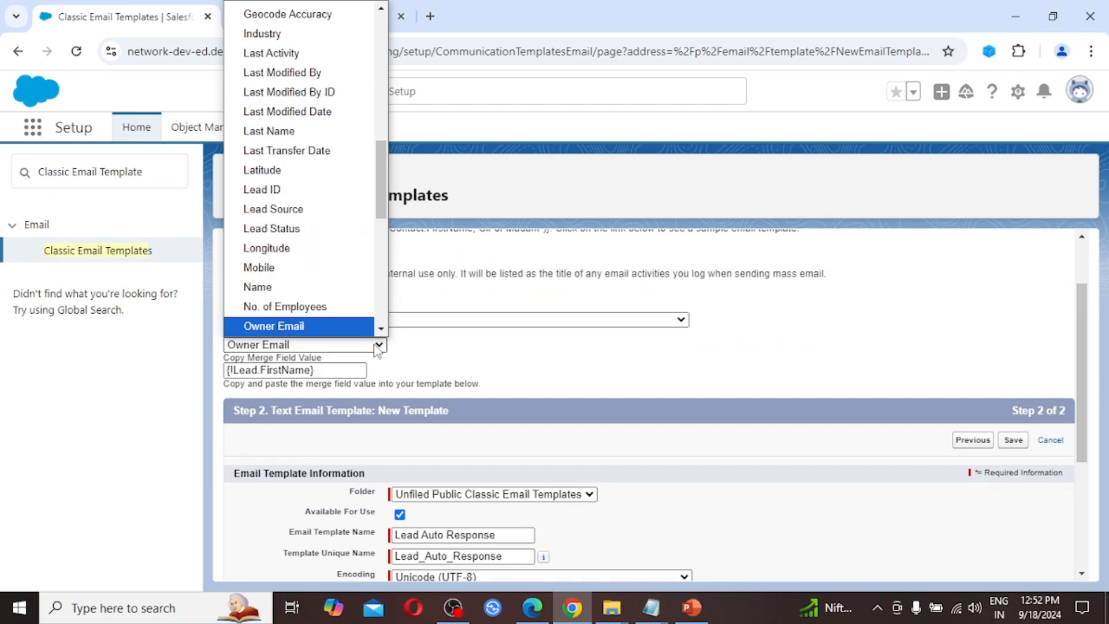
{"action": "key", "text": "Down"}
{"action": "key", "text": "Down"}
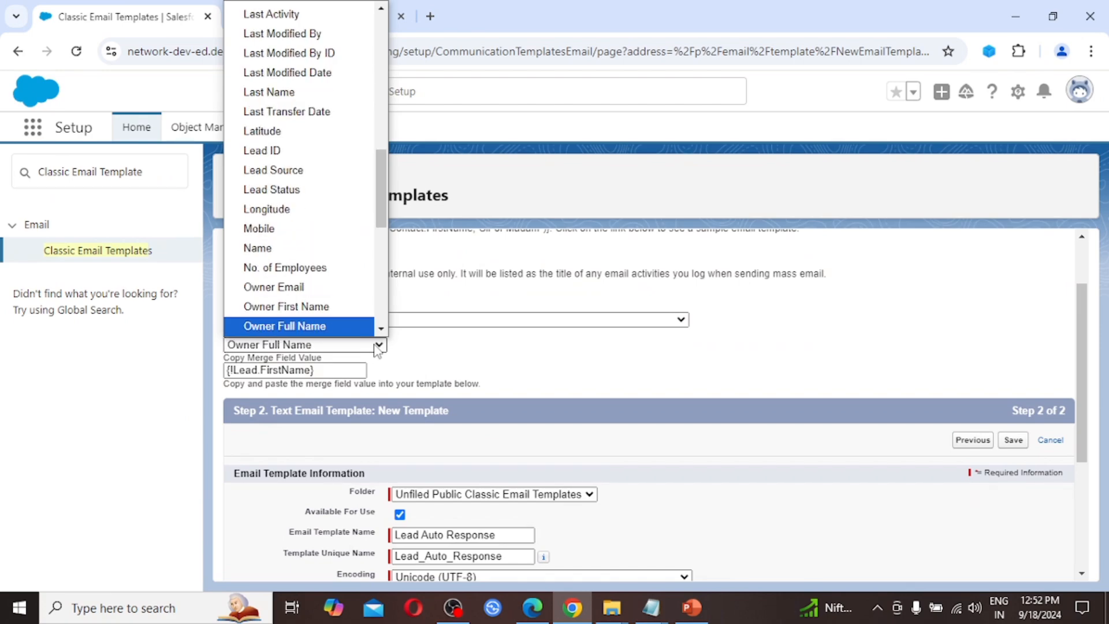
{"action": "key", "text": "Return"}
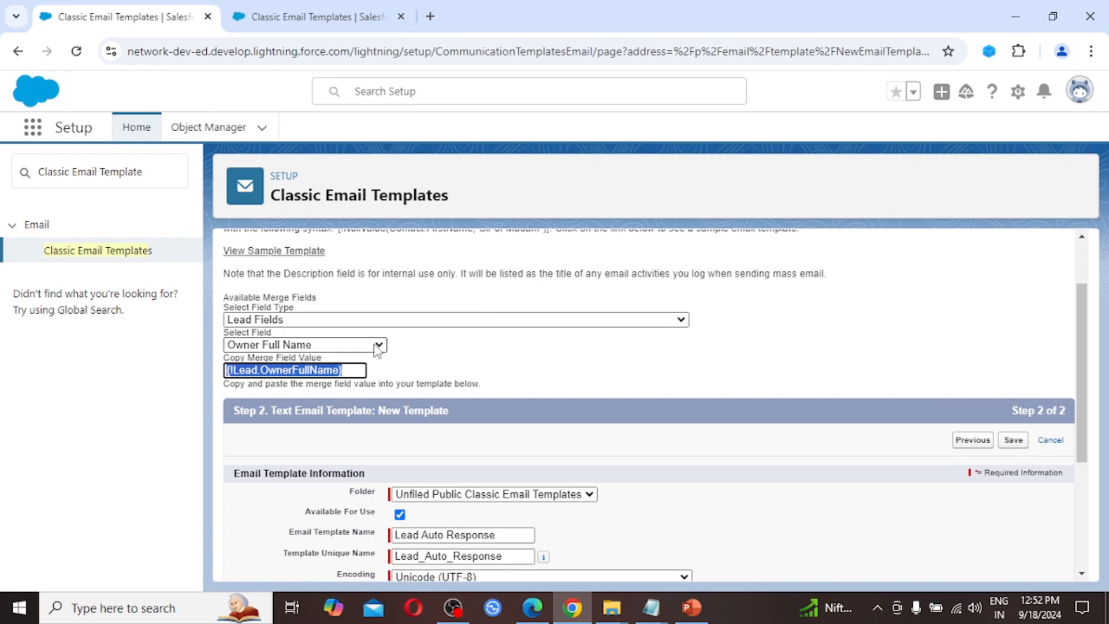
{"action": "scroll", "coordinate": [548, 396], "scroll_direction": "down", "scroll_amount": 3}
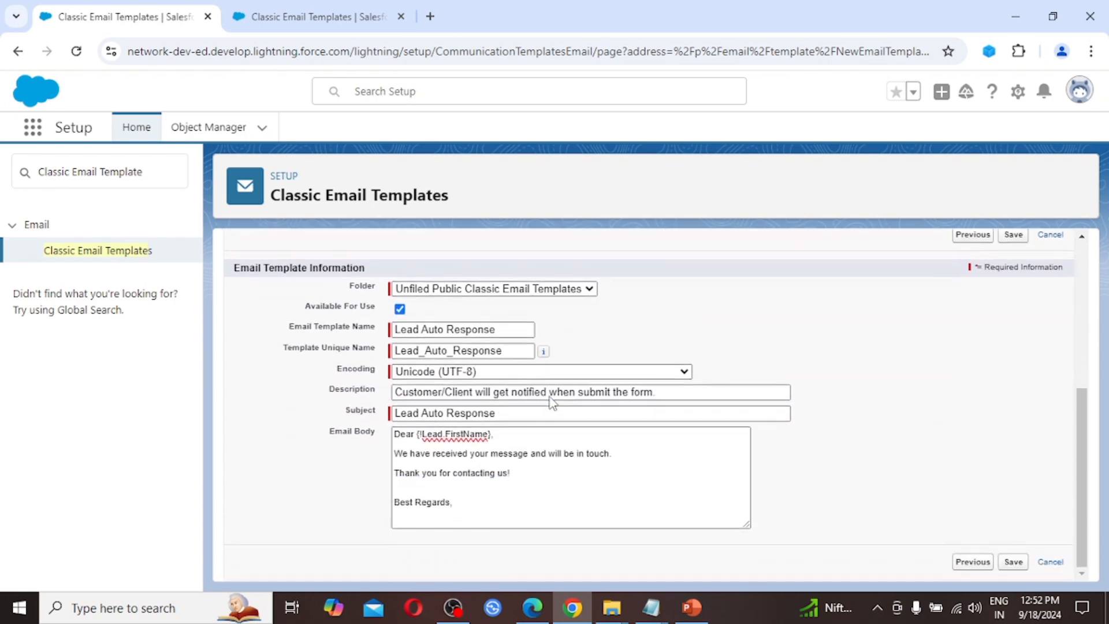
{"action": "left_click", "coordinate": [454, 516]}
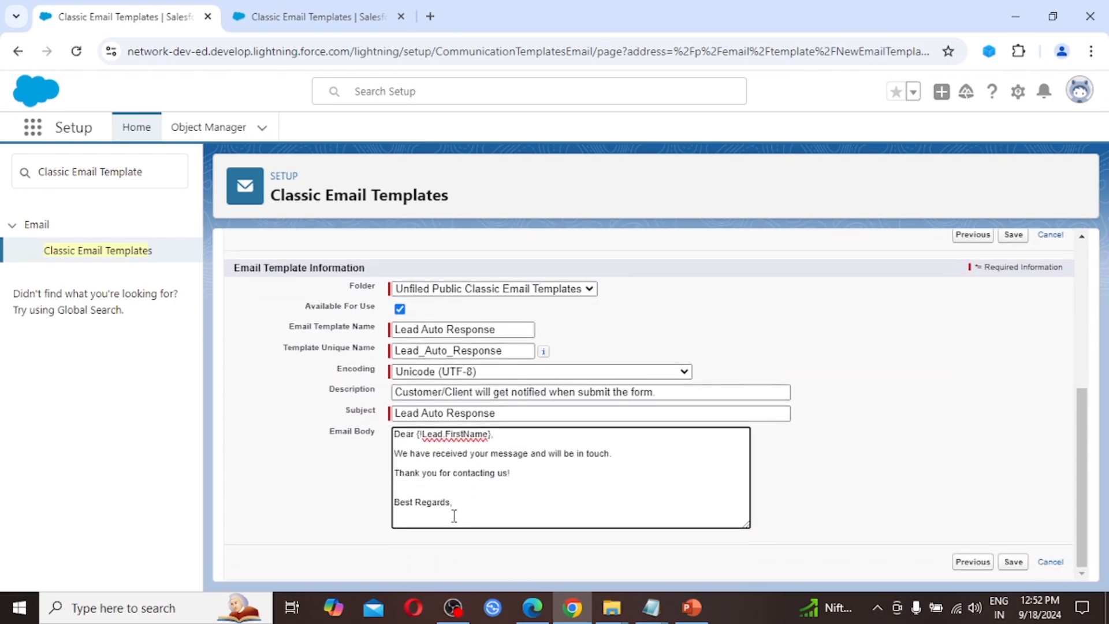
{"action": "key", "text": "ctrl+v"}
Step: Save the Lead Auto Response template and scroll through its detail page preview
{"action": "left_click", "coordinate": [1014, 564]}
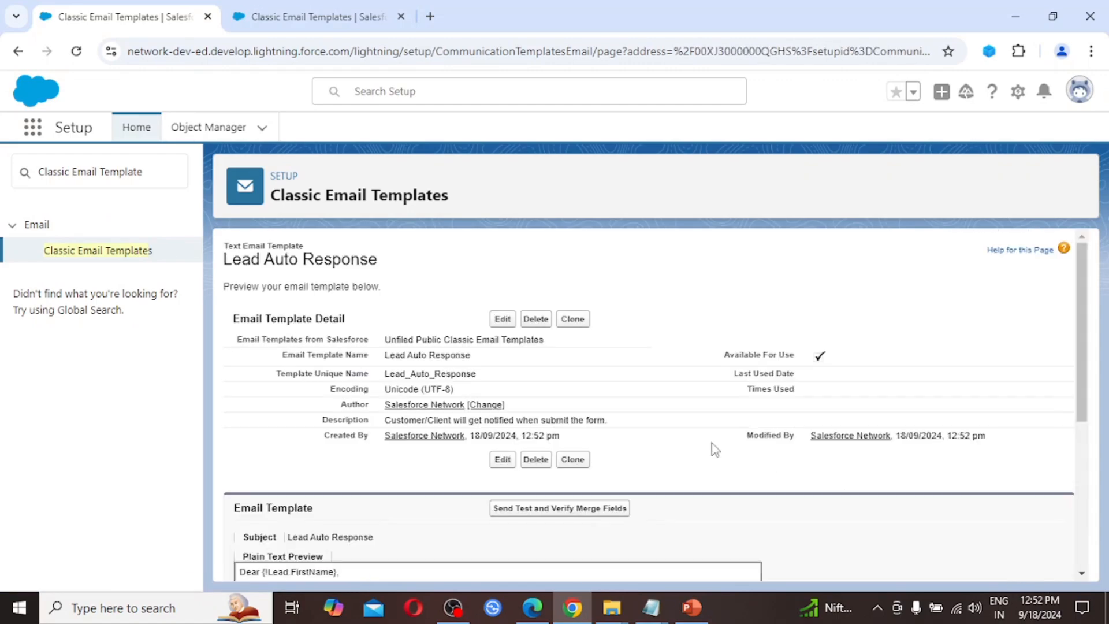
{"action": "scroll", "coordinate": [701, 461], "scroll_direction": "down", "scroll_amount": 5}
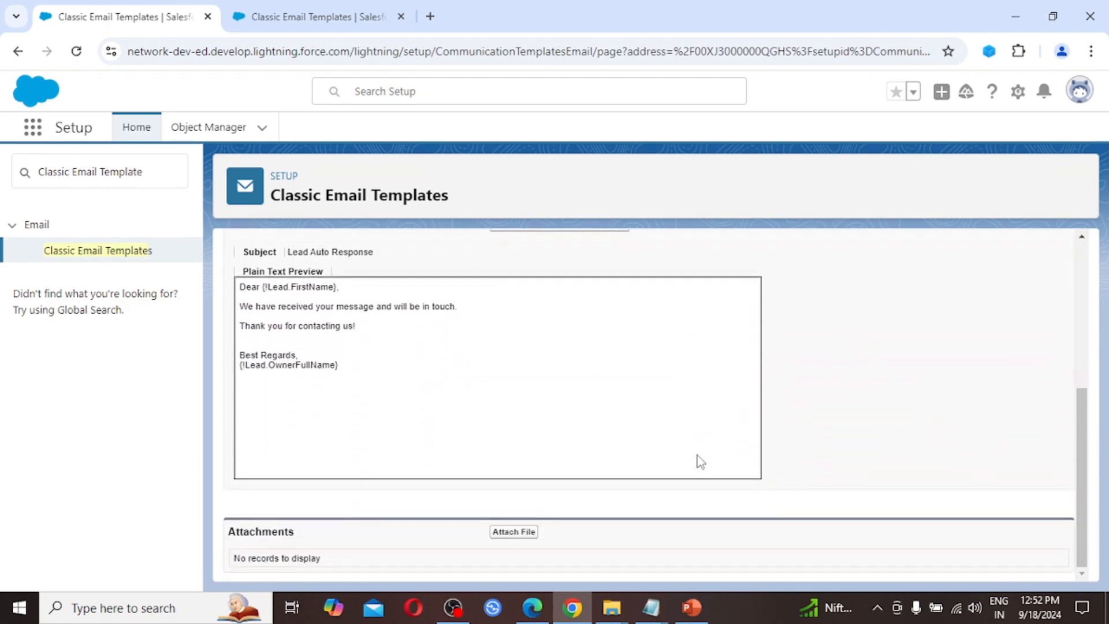
{"action": "scroll", "coordinate": [701, 461], "scroll_direction": "up", "scroll_amount": 3}
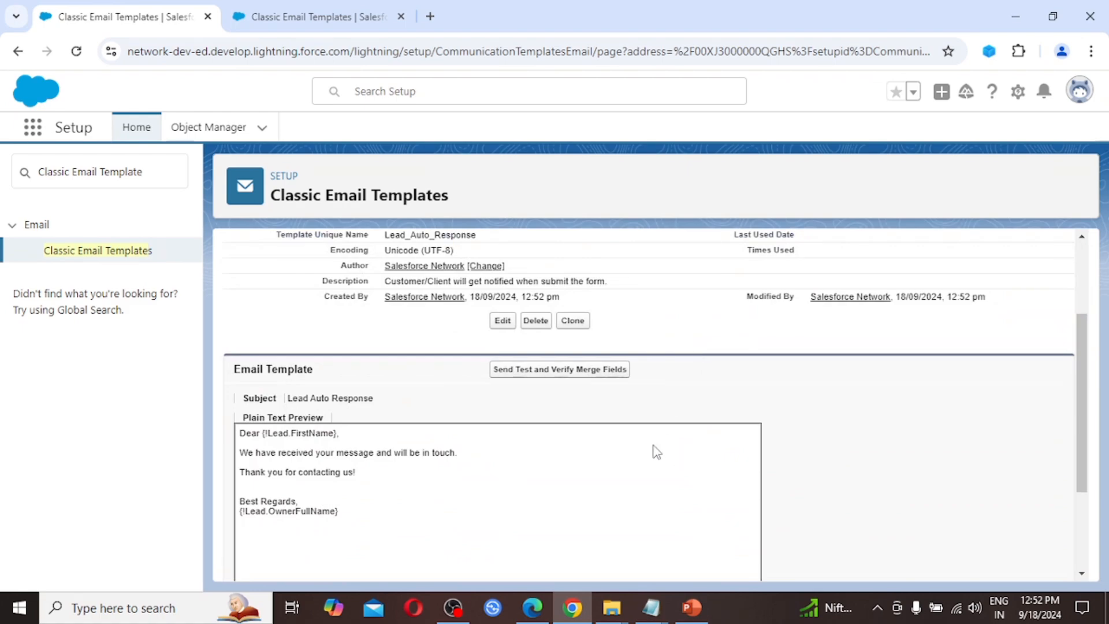
{"action": "scroll", "coordinate": [656, 452], "scroll_direction": "up", "scroll_amount": 2}
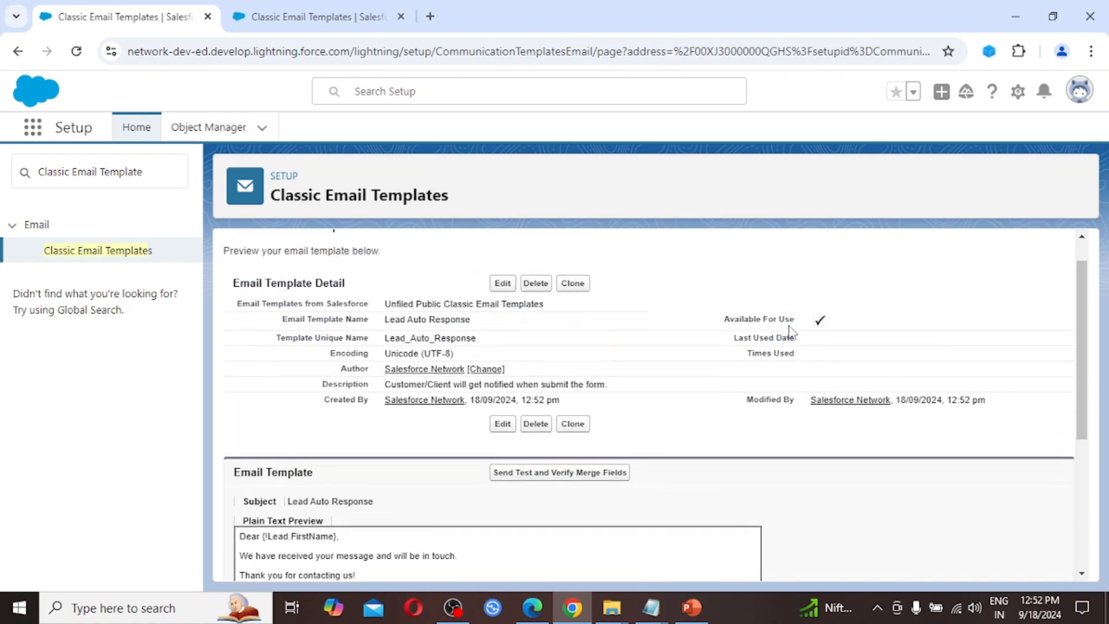
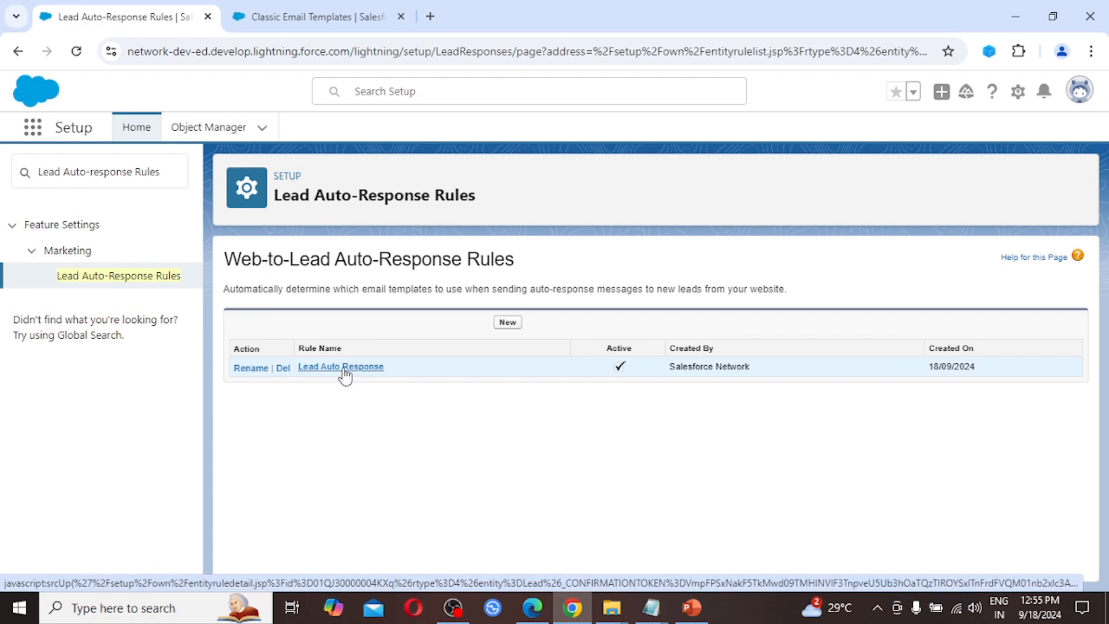
Step: Open the Lead Auto Response rule and start a new rule entry with sort order 1
{"action": "left_click", "coordinate": [344, 370]}
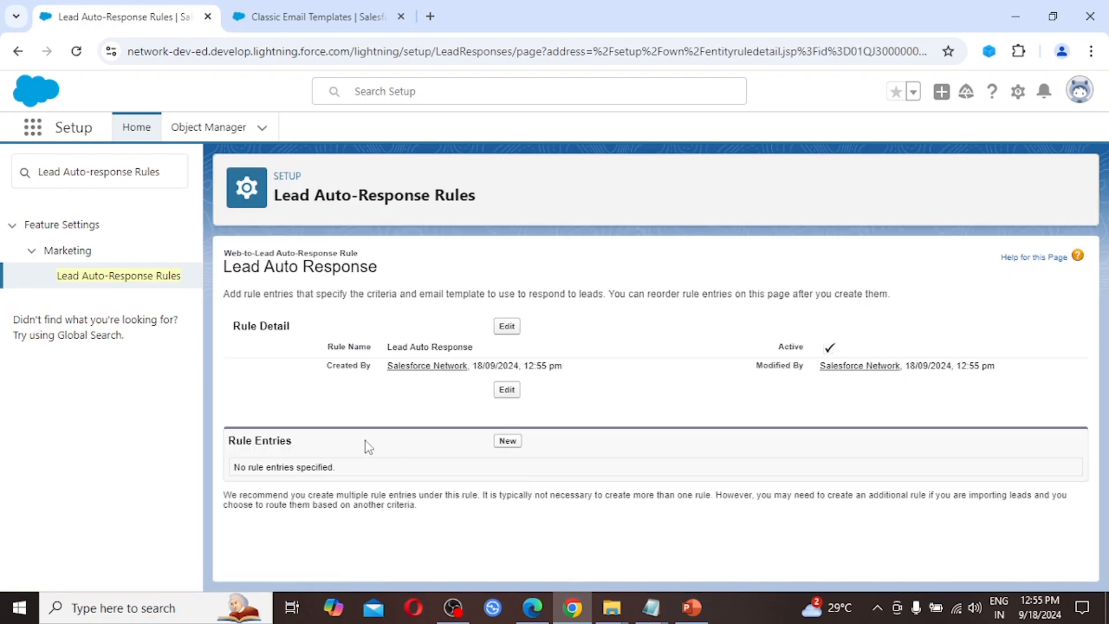
{"action": "left_click", "coordinate": [514, 442]}
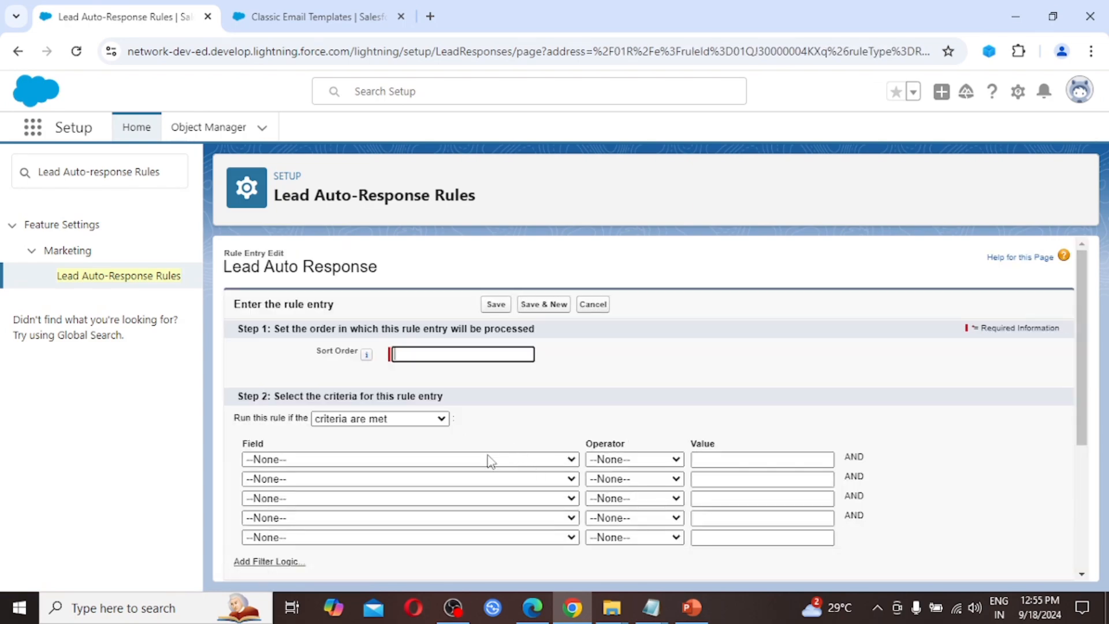
{"action": "left_click", "coordinate": [427, 352]}
{"action": "type", "text": "1"}
Step: Set the entry's first criterion to Lead: Company equals Wipro
{"action": "left_click", "coordinate": [451, 465]}
{"action": "key", "text": "c"}
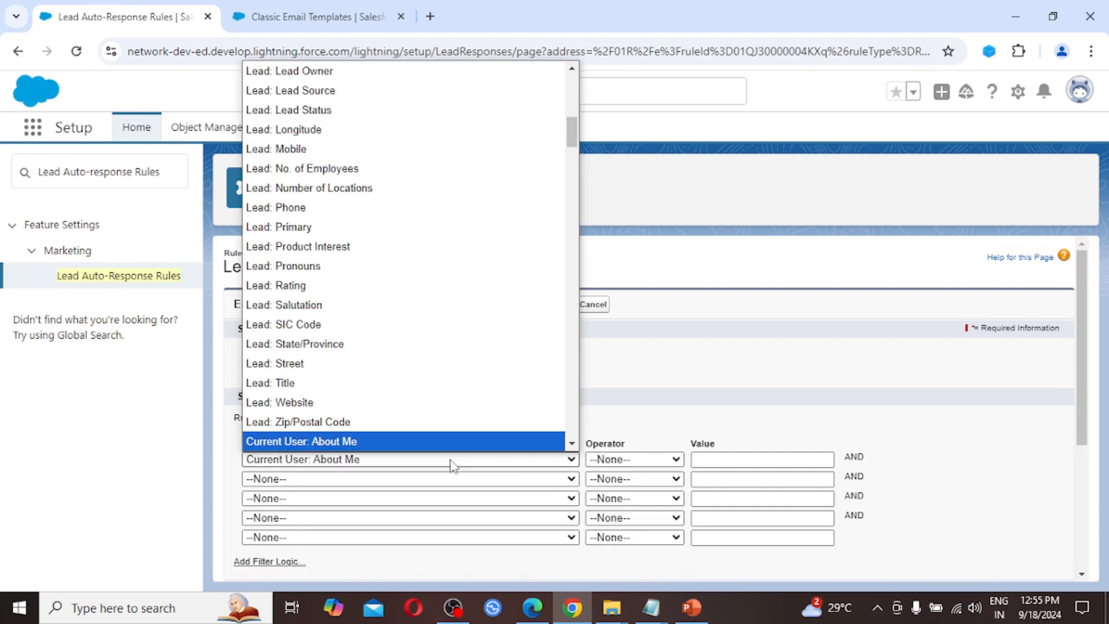
{"action": "key", "text": "Down"}
{"action": "key", "text": "Down"}
{"action": "key", "text": "Down"}
{"action": "key", "text": "Down"}
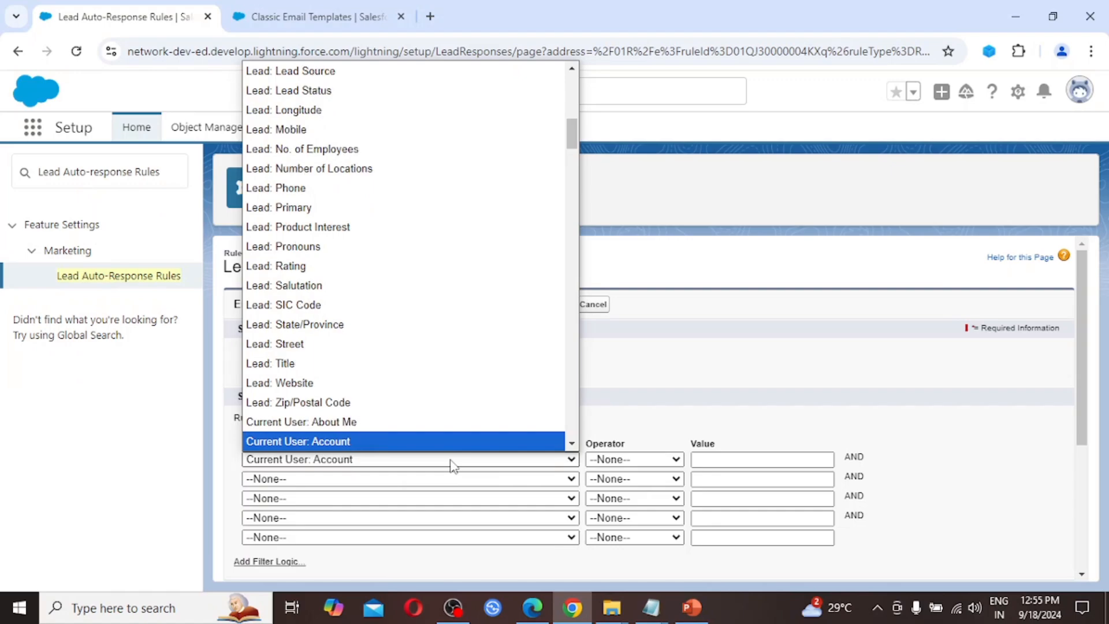
{"action": "key", "text": "Up"}
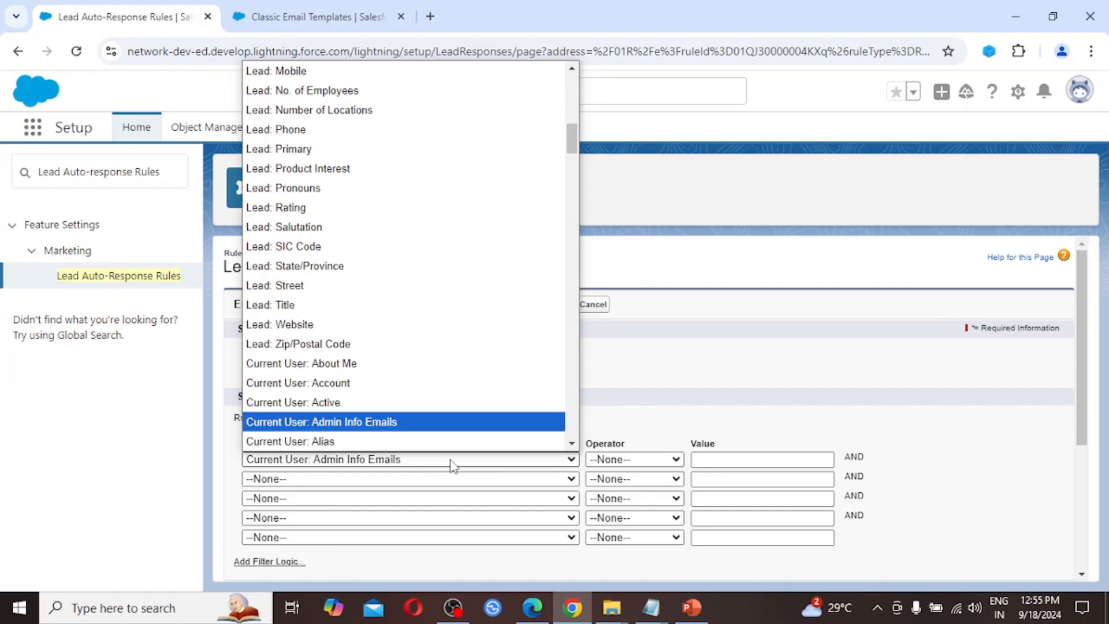
{"action": "key", "text": "Down"}
{"action": "key", "text": "Down"}
{"action": "key", "text": "Down"}
{"action": "key", "text": "Down"}
{"action": "key", "text": "Up"}
{"action": "key", "text": "Up"}
{"action": "key", "text": "Up"}
{"action": "key", "text": "Up"}
{"action": "key", "text": "Up"}
{"action": "key", "text": "Up"}
{"action": "key", "text": "Up"}
{"action": "key", "text": "Up"}
{"action": "key", "text": "Up"}
{"action": "key", "text": "Up"}
{"action": "key", "text": "Up"}
{"action": "key", "text": "Up"}
{"action": "key", "text": "Up"}
{"action": "key", "text": "Up"}
{"action": "key", "text": "Up"}
{"action": "key", "text": "Up"}
{"action": "key", "text": "Up"}
{"action": "key", "text": "Up"}
{"action": "key", "text": "Up"}
{"action": "key", "text": "Up"}
{"action": "key", "text": "Up"}
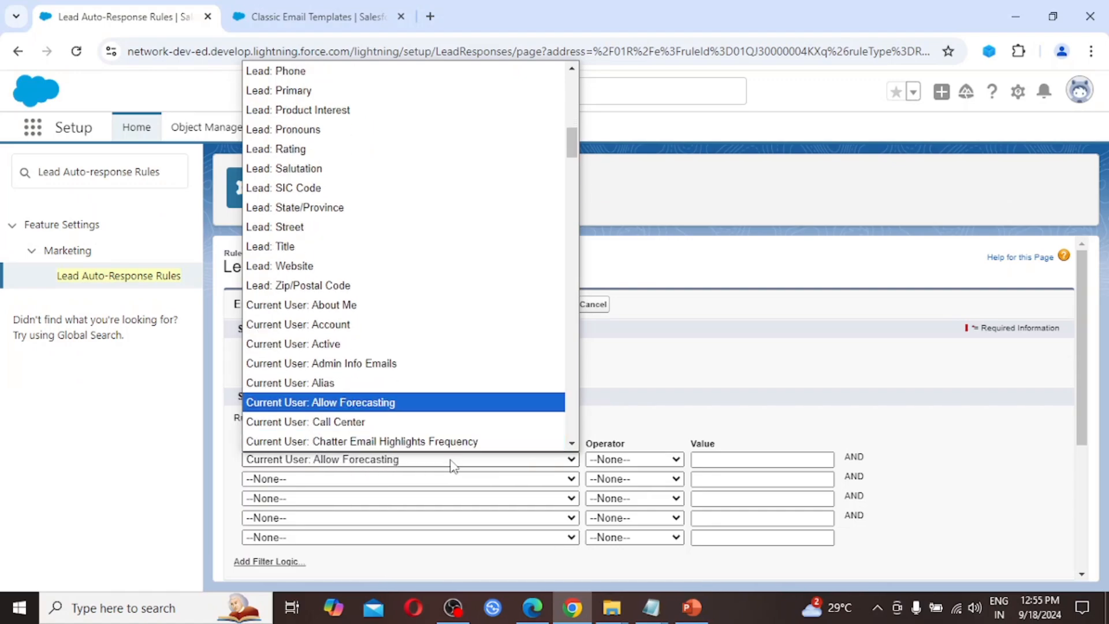
{"action": "key", "text": "Down"}
{"action": "key", "text": "Down"}
{"action": "key", "text": "Down"}
{"action": "key", "text": "Down"}
{"action": "key", "text": "Down"}
{"action": "key", "text": "Down"}
{"action": "key", "text": "Down"}
{"action": "key", "text": "Down"}
{"action": "key", "text": "Down"}
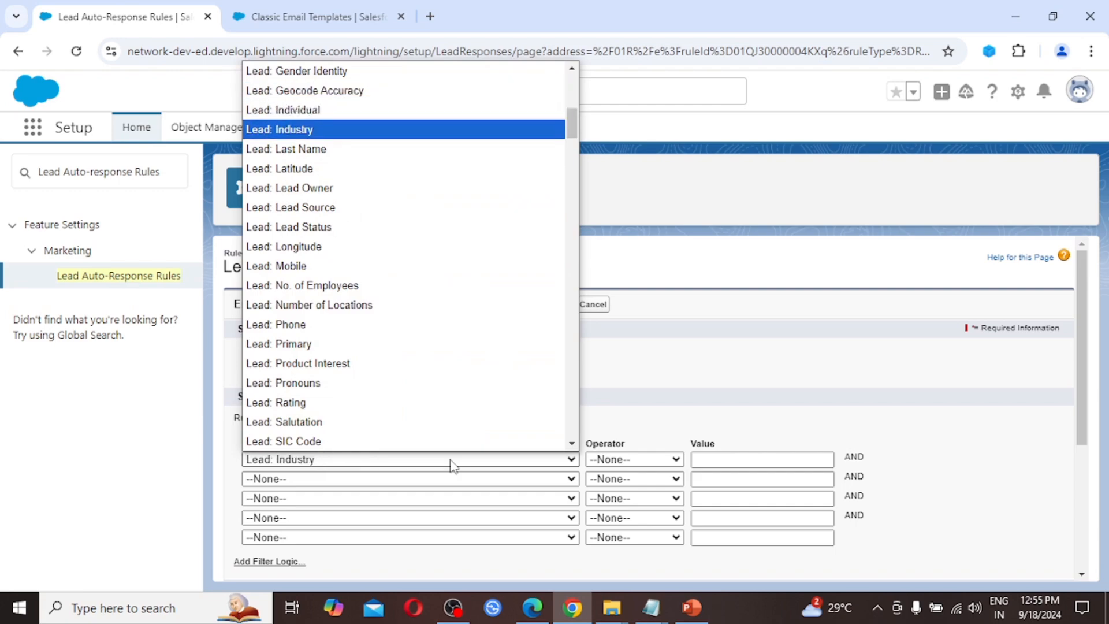
{"action": "key", "text": "Down"}
{"action": "key", "text": "Down"}
{"action": "key", "text": "Down"}
{"action": "key", "text": "Down"}
{"action": "key", "text": "Down"}
{"action": "key", "text": "Down"}
{"action": "key", "text": "Down"}
{"action": "key", "text": "Down"}
{"action": "key", "text": "Down"}
{"action": "key", "text": "Down"}
{"action": "key", "text": "Down"}
{"action": "key", "text": "Down"}
{"action": "key", "text": "Down"}
{"action": "key", "text": "Down"}
{"action": "key", "text": "Down"}
{"action": "key", "text": "Down"}
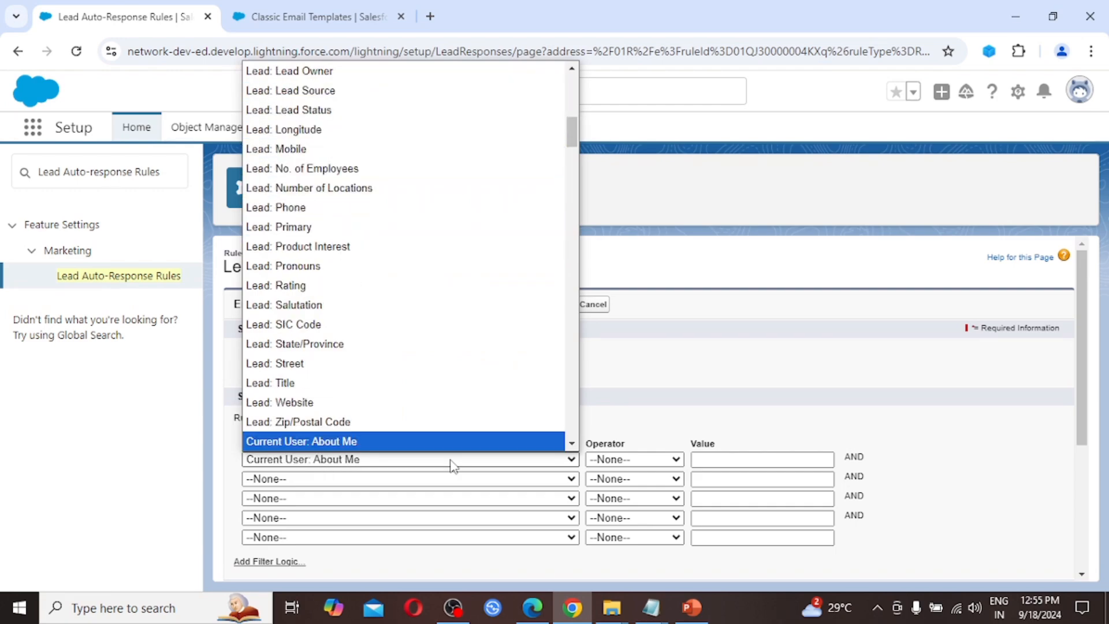
{"action": "key", "text": "l"}
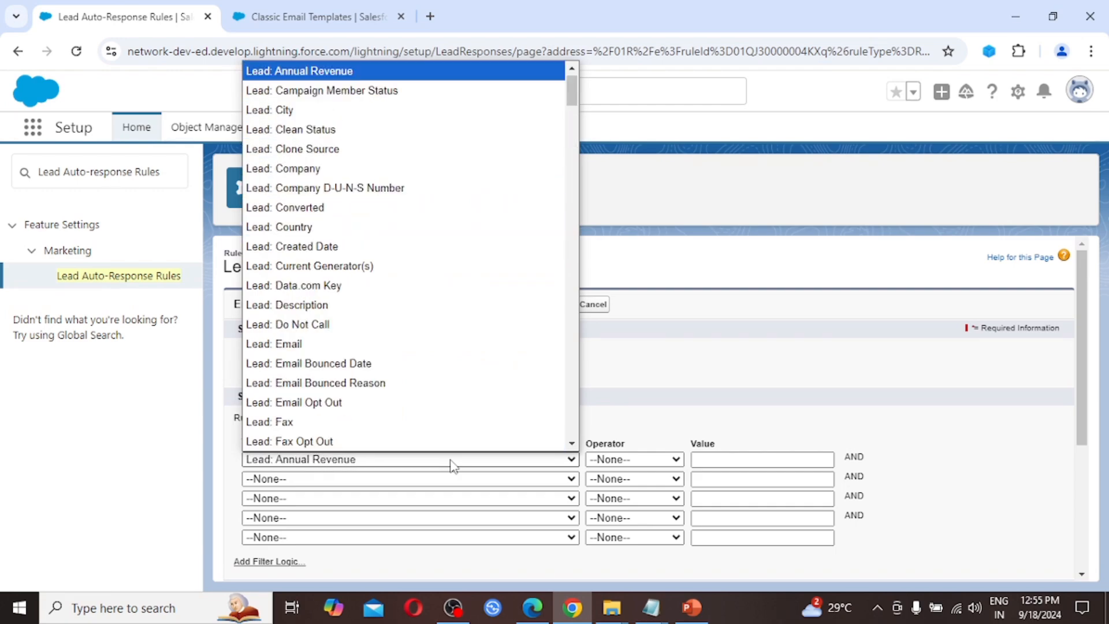
{"action": "key", "text": "Down"}
{"action": "key", "text": "Down"}
{"action": "key", "text": "Down"}
{"action": "key", "text": "Down"}
{"action": "key", "text": "Down"}
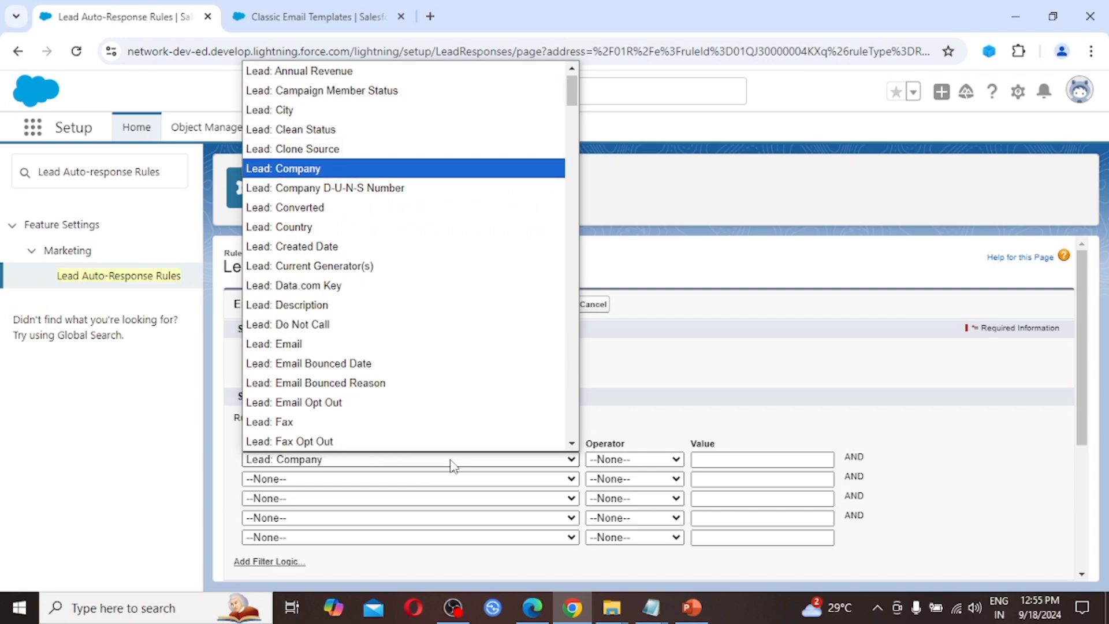
{"action": "key", "text": "Return"}
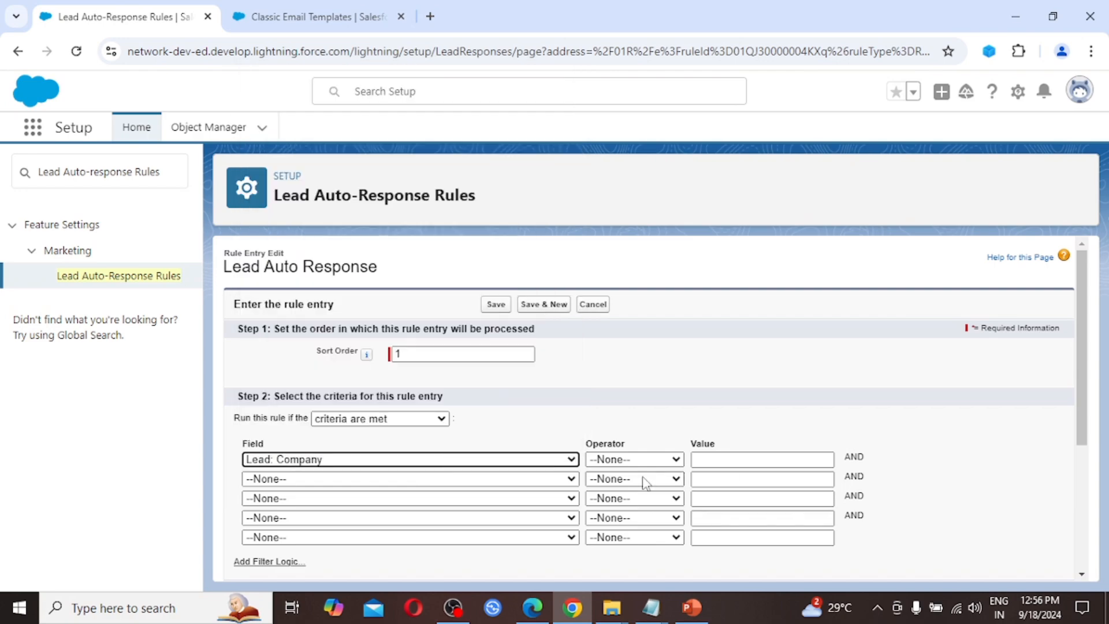
{"action": "left_click", "coordinate": [638, 462]}
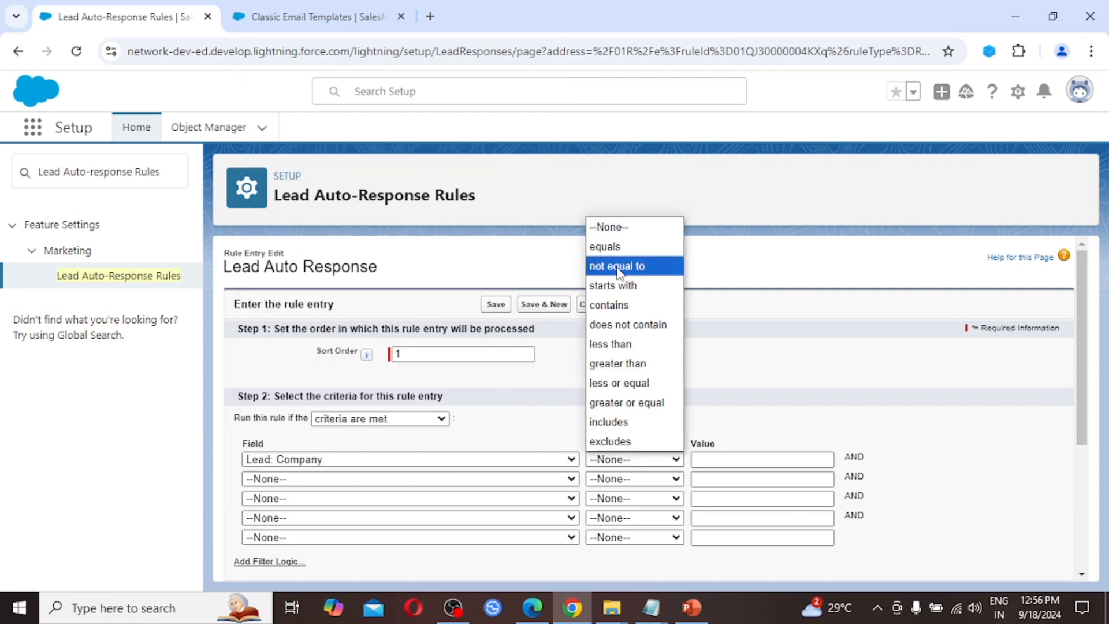
{"action": "left_click", "coordinate": [617, 254]}
{"action": "left_click", "coordinate": [722, 460]}
{"action": "type", "text": "Wipro"}
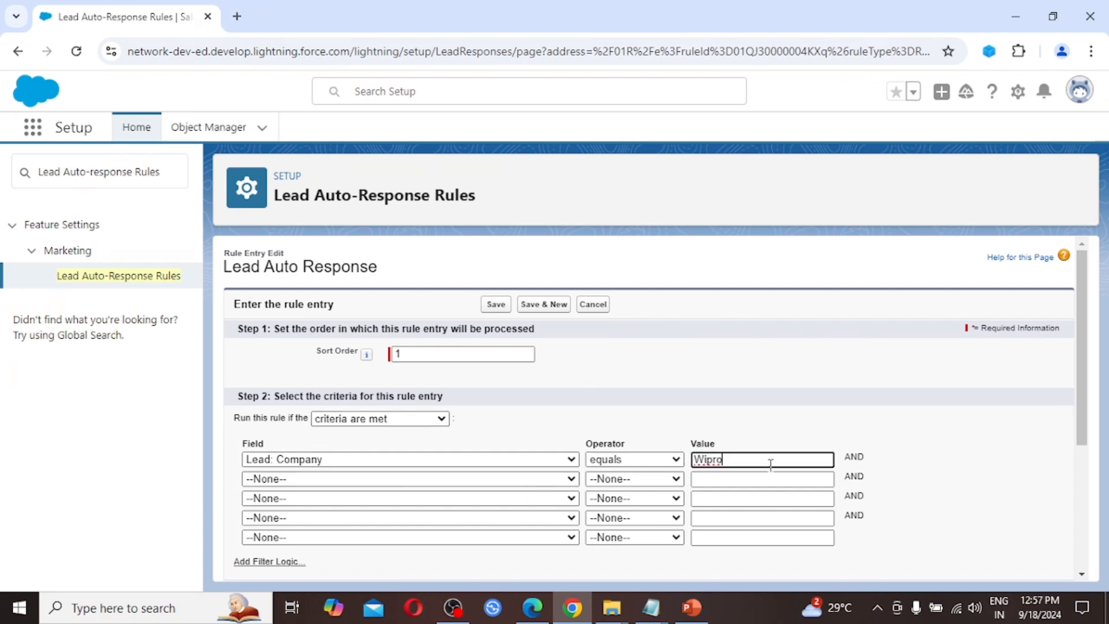
{"action": "scroll", "coordinate": [753, 524], "scroll_direction": "down", "scroll_amount": 3}
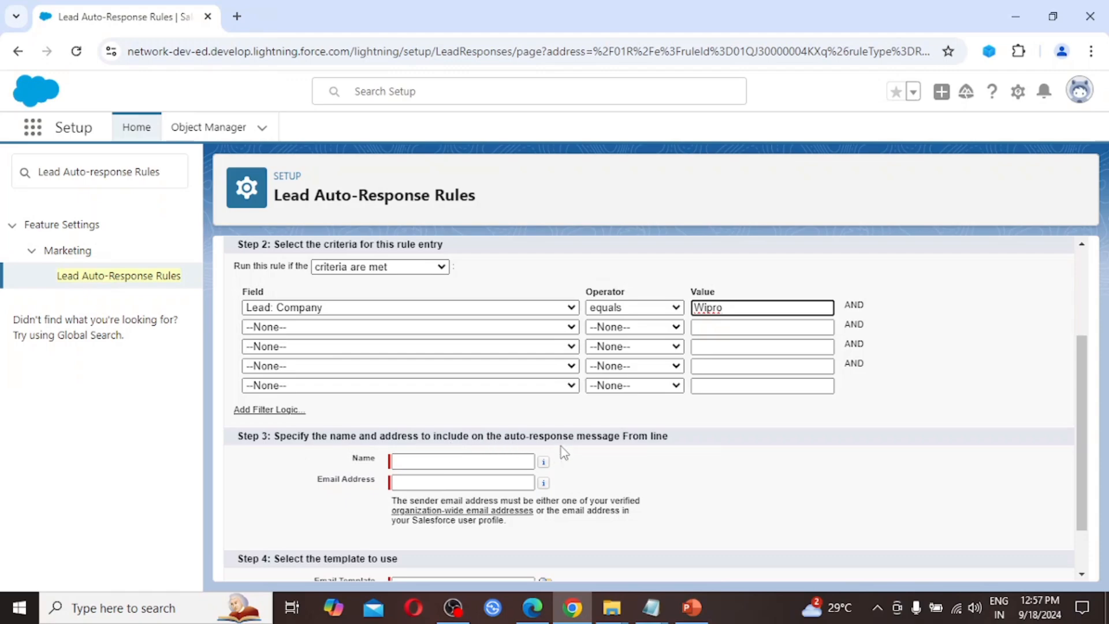
Step: Enter 'Salesforce Network' as the auto-response sender name
{"action": "left_click", "coordinate": [480, 460]}
{"action": "left_click", "coordinate": [444, 461]}
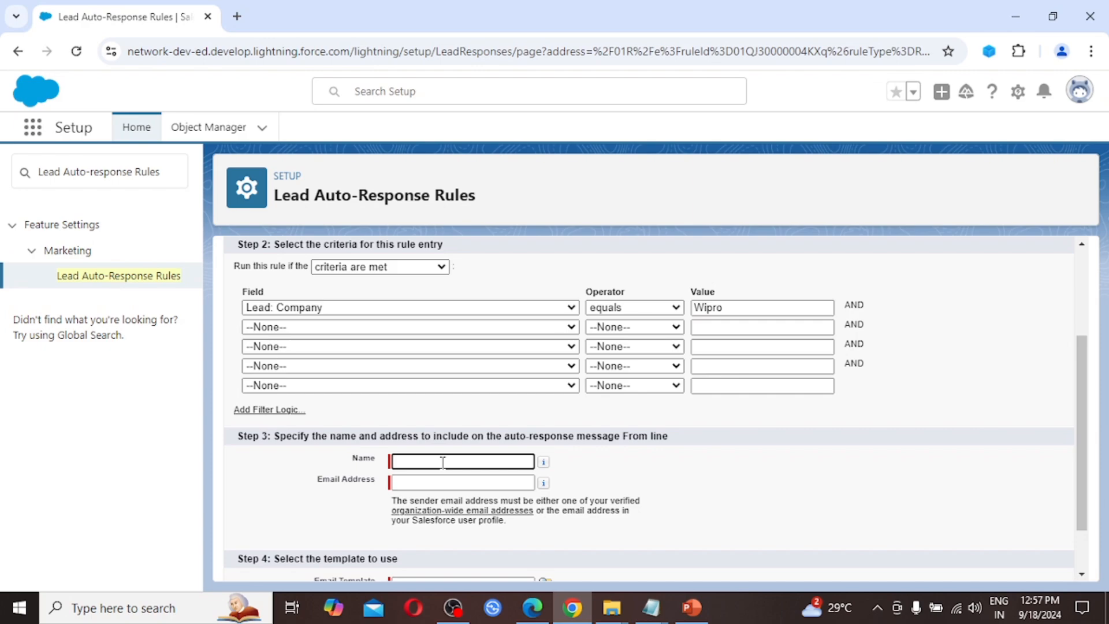
{"action": "type", "text": "Salesforce Network"}
Step: Enter the sender e-mail address, then fix the wrong letter and add the missing dot
{"action": "left_click", "coordinate": [437, 483]}
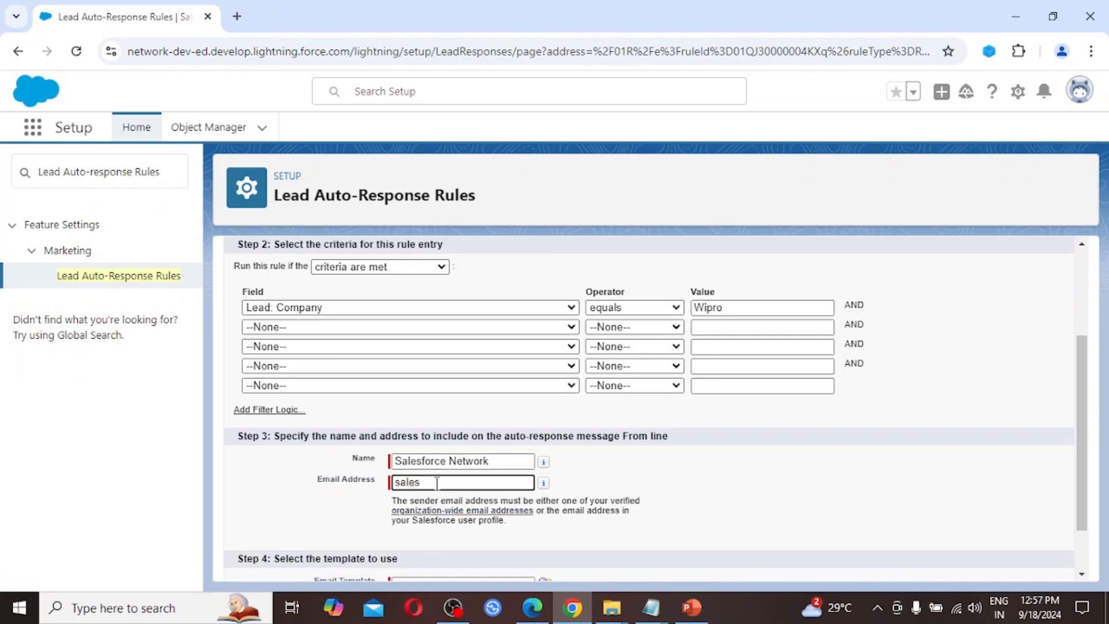
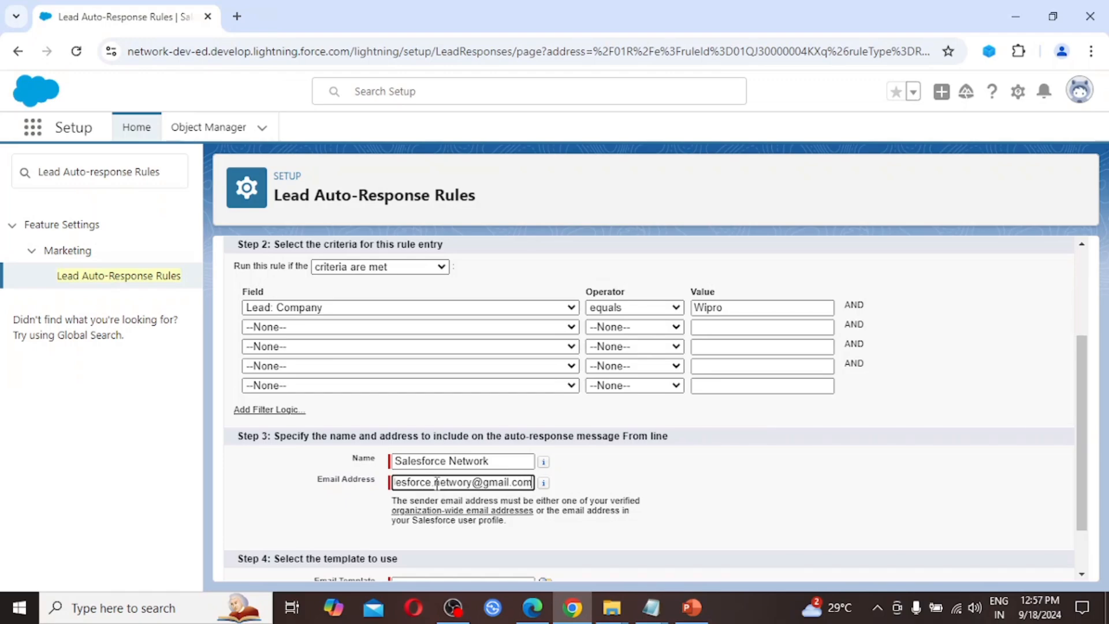
{"action": "left_click", "coordinate": [690, 497]}
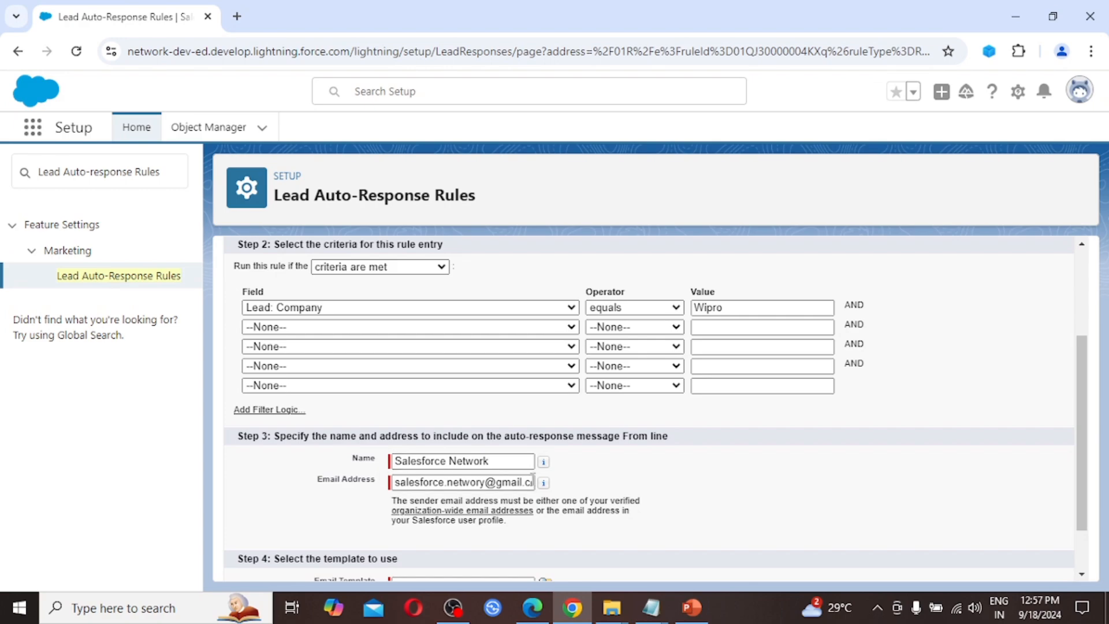
{"action": "left_click", "coordinate": [488, 482]}
{"action": "key", "text": "BackSpace"}
{"action": "type", "text": "k"}
{"action": "left_click", "coordinate": [445, 483]}
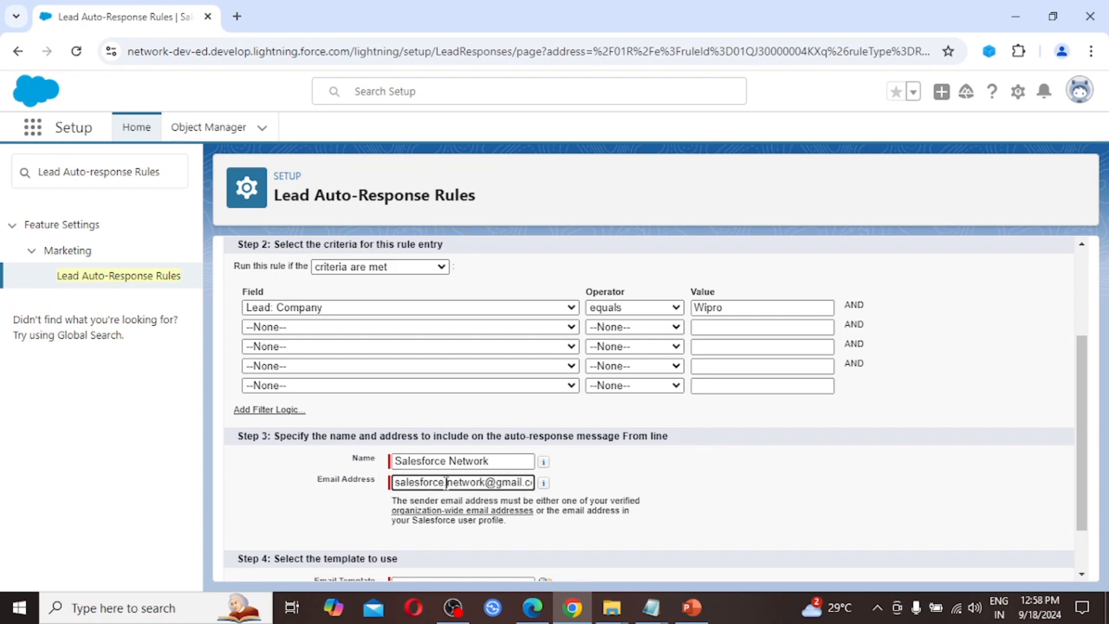
{"action": "type", "text": "."}
{"action": "key", "text": "End"}
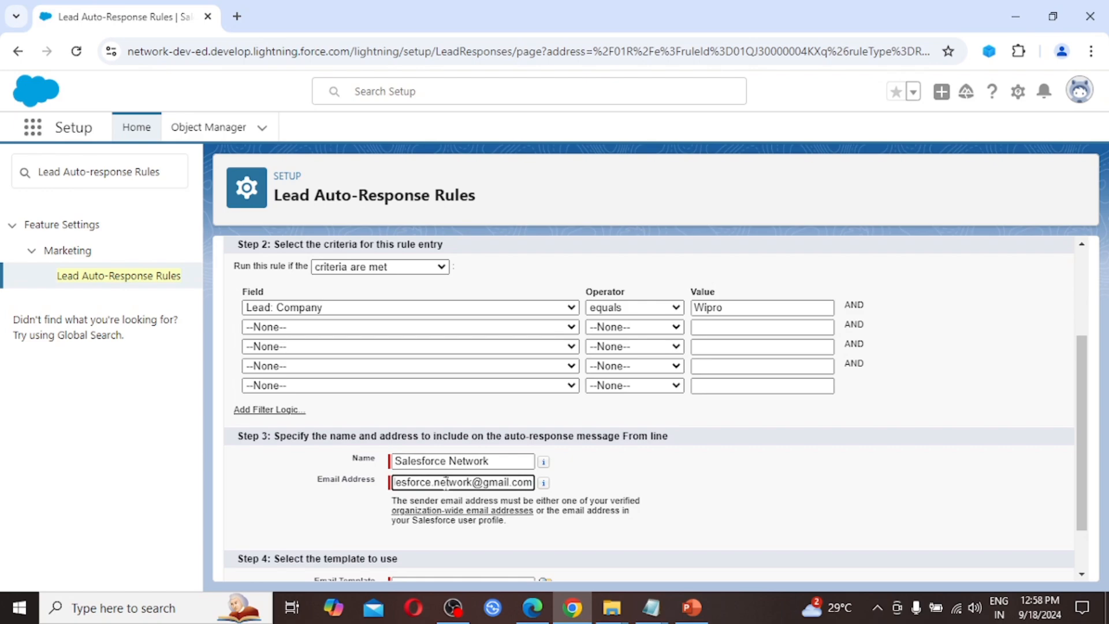
{"action": "key", "text": "Home"}
{"action": "scroll", "coordinate": [673, 532], "scroll_direction": "down", "scroll_amount": 2}
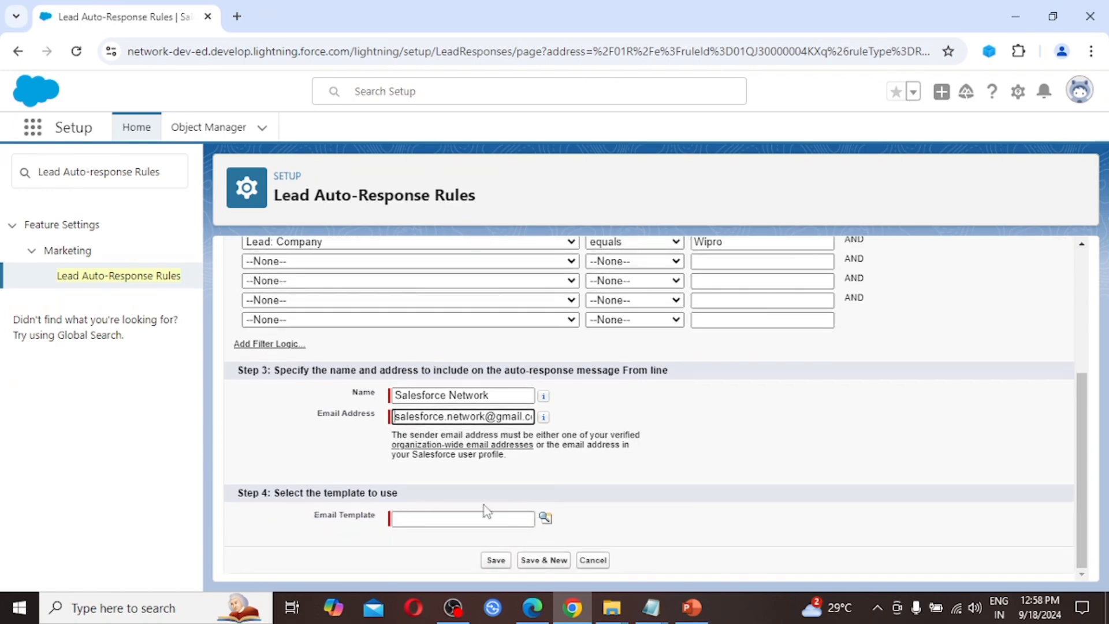
Step: Choose the Lead Auto Response email template and save the rule entry
{"action": "left_click", "coordinate": [545, 518]}
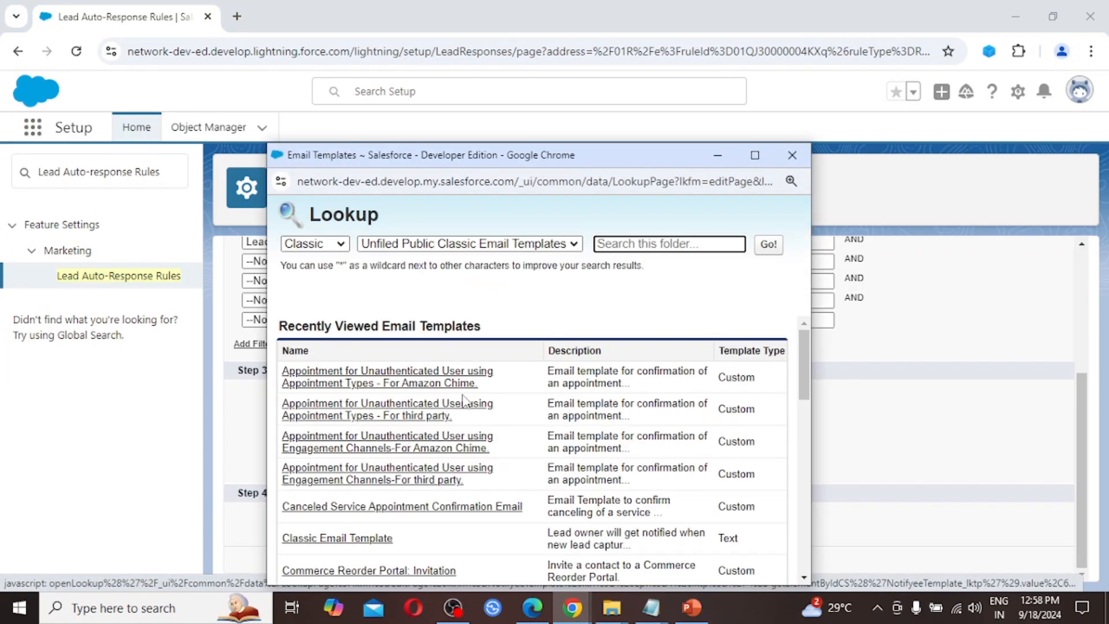
{"action": "scroll", "coordinate": [445, 515], "scroll_direction": "down", "scroll_amount": 3}
{"action": "scroll", "coordinate": [444, 515], "scroll_direction": "down", "scroll_amount": 2}
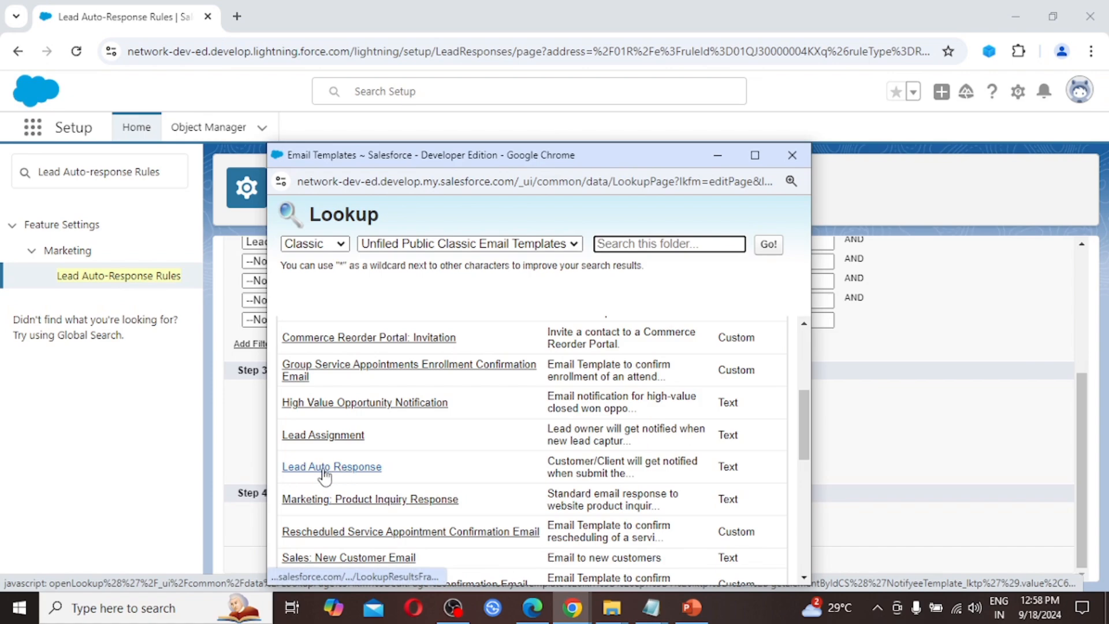
{"action": "left_click", "coordinate": [366, 469]}
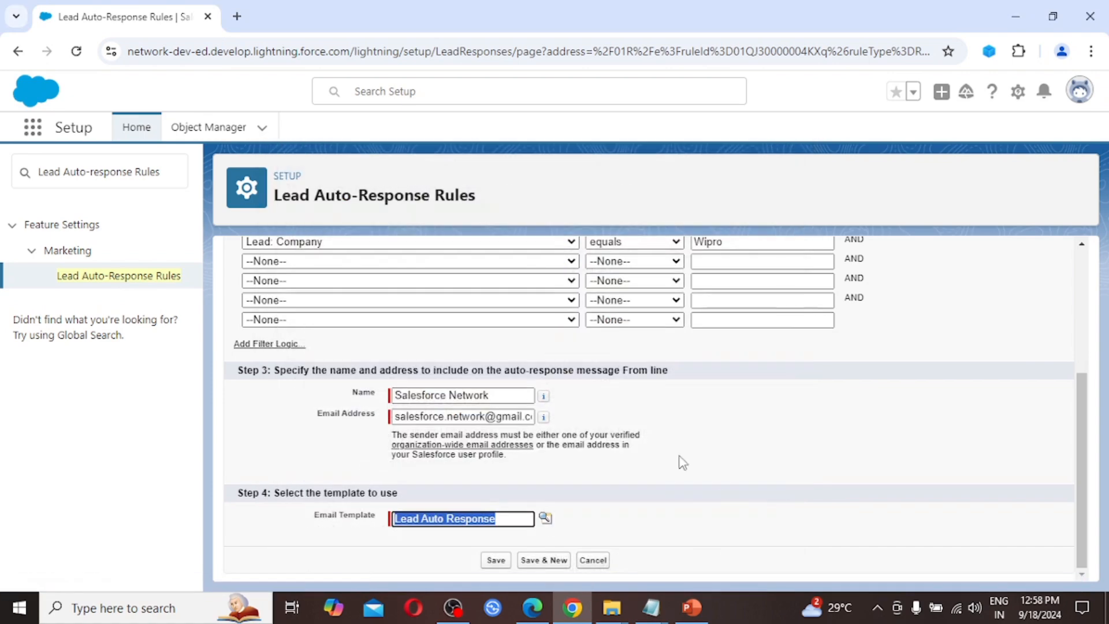
{"action": "left_click", "coordinate": [499, 568]}
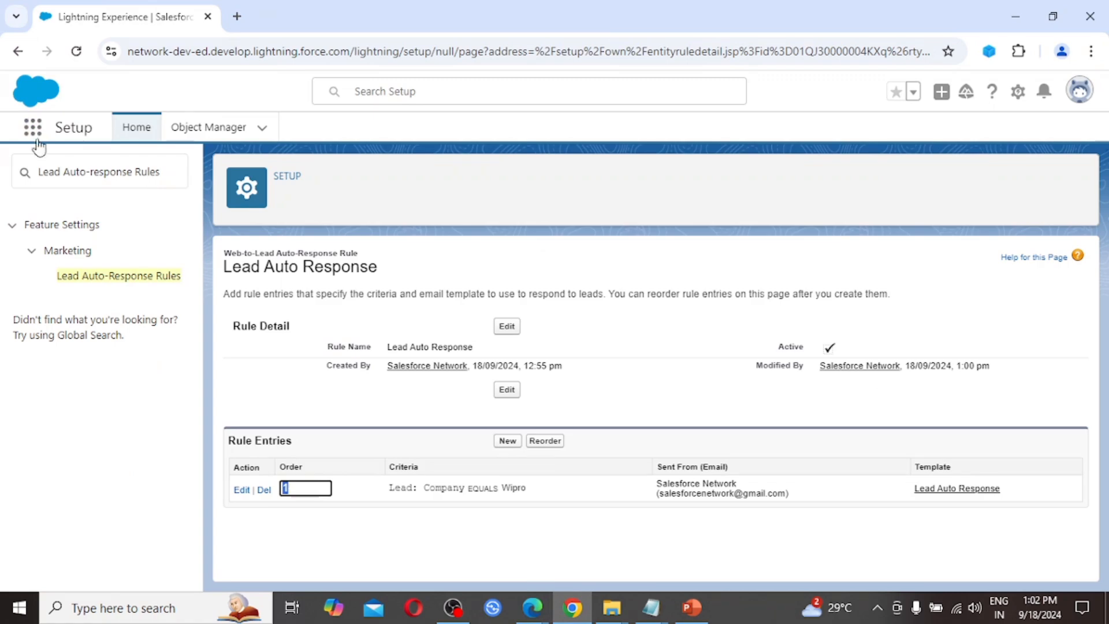
Step: Go to Leads through the App Launcher and switch to the All Open Leads view
{"action": "left_click", "coordinate": [34, 130]}
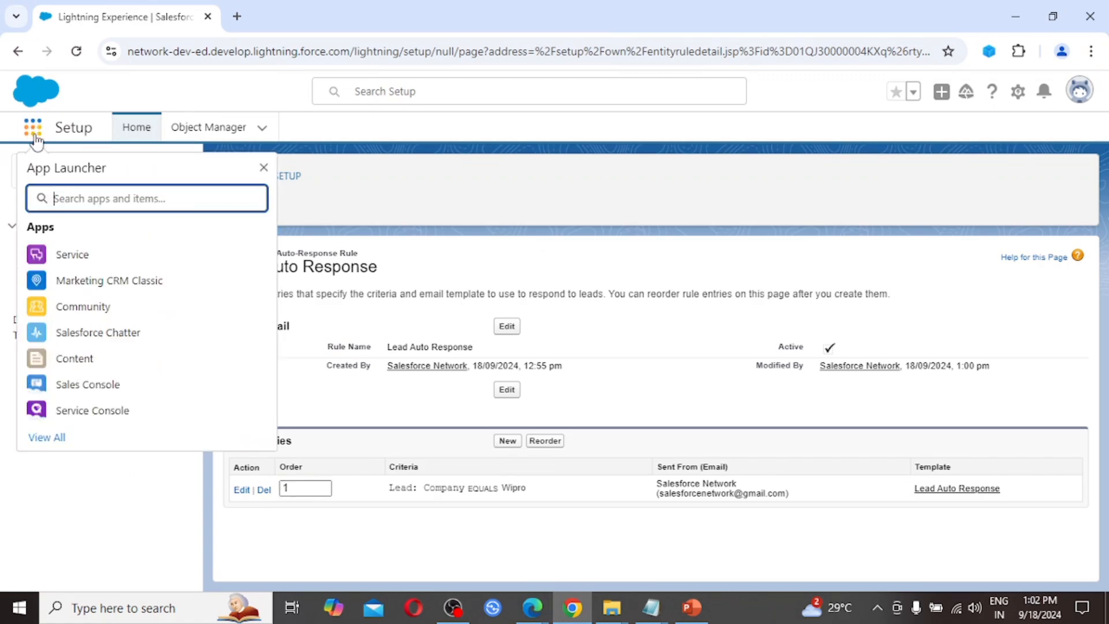
{"action": "type", "text": "lead"}
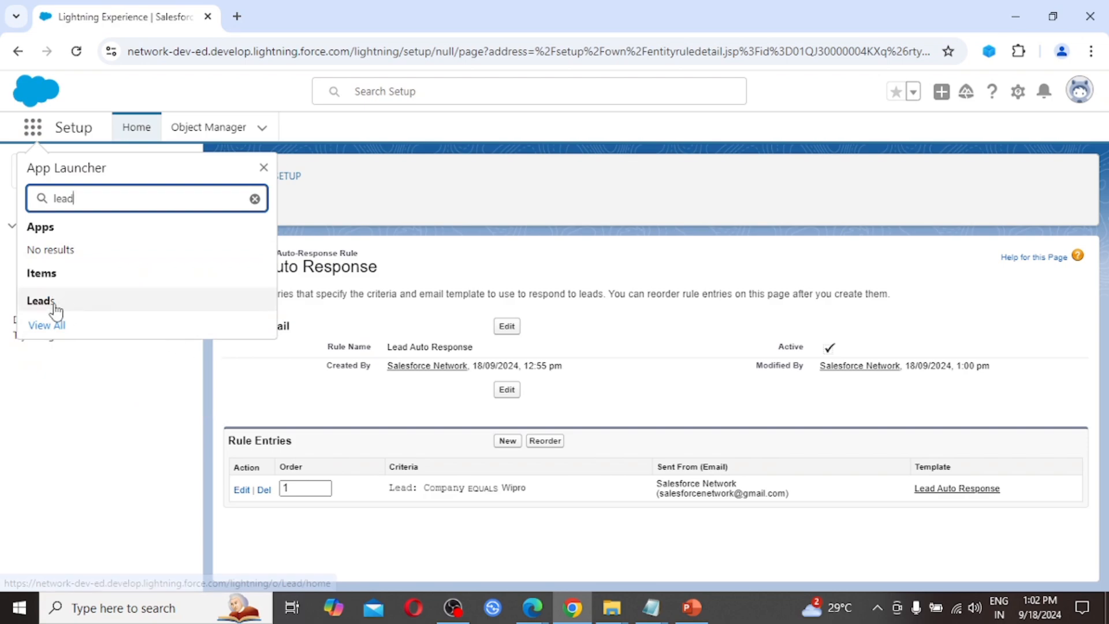
{"action": "left_click", "coordinate": [47, 301]}
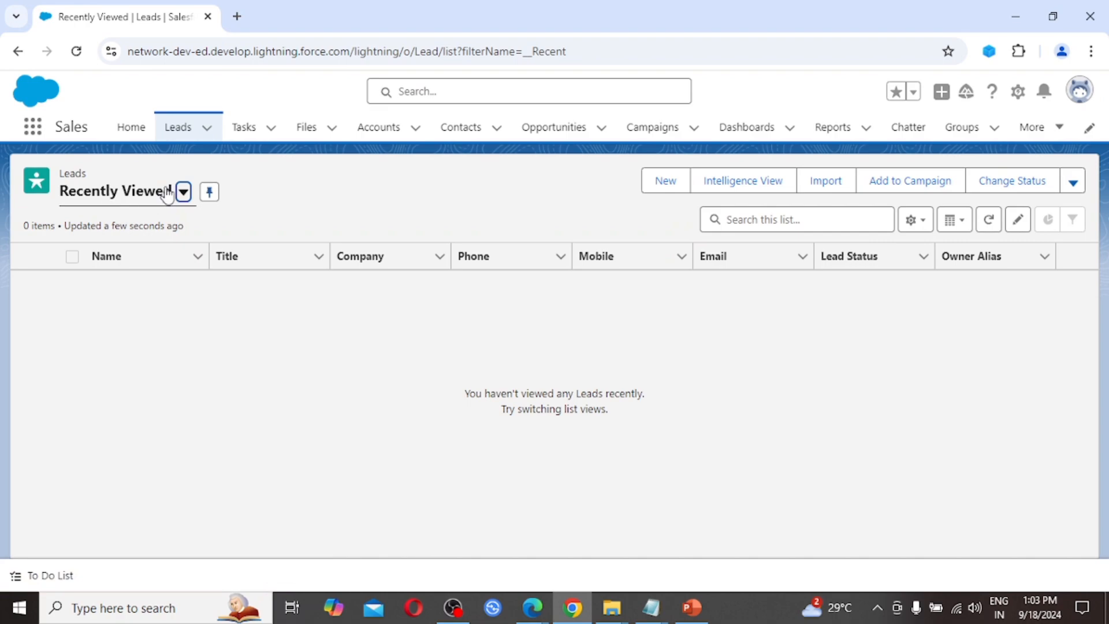
{"action": "left_click", "coordinate": [185, 196]}
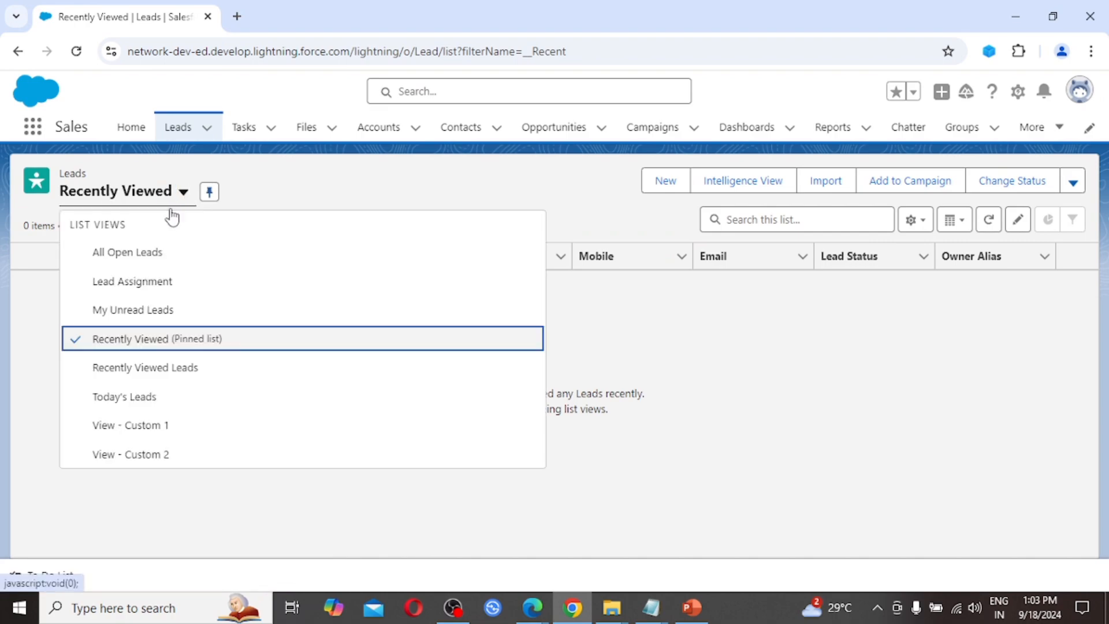
{"action": "left_click", "coordinate": [157, 266]}
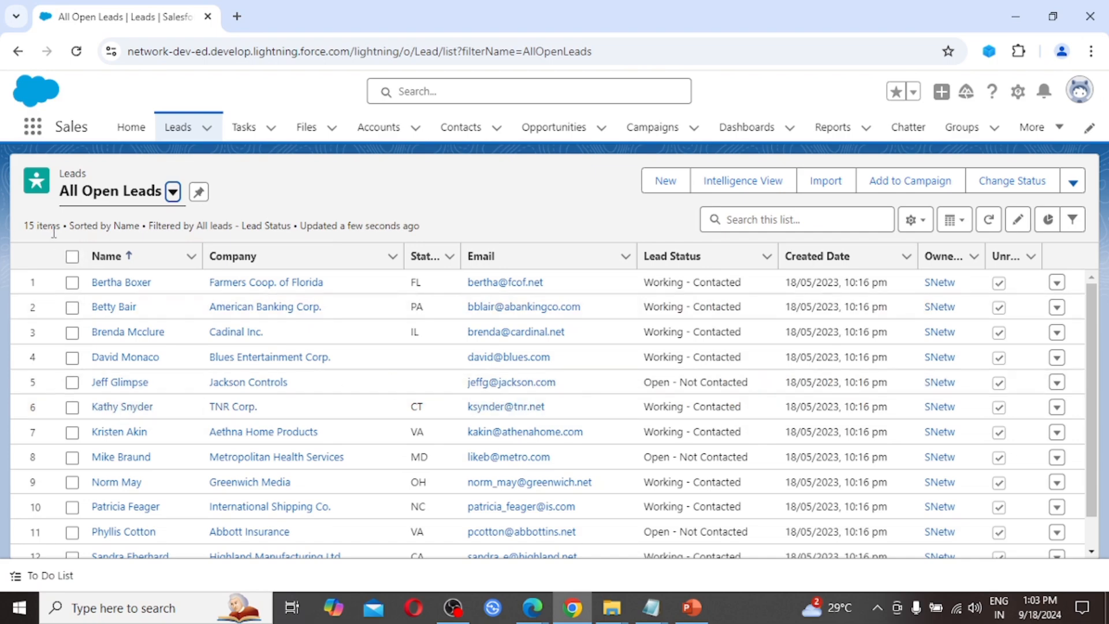
{"action": "scroll", "coordinate": [284, 393], "scroll_direction": "down", "scroll_amount": 3}
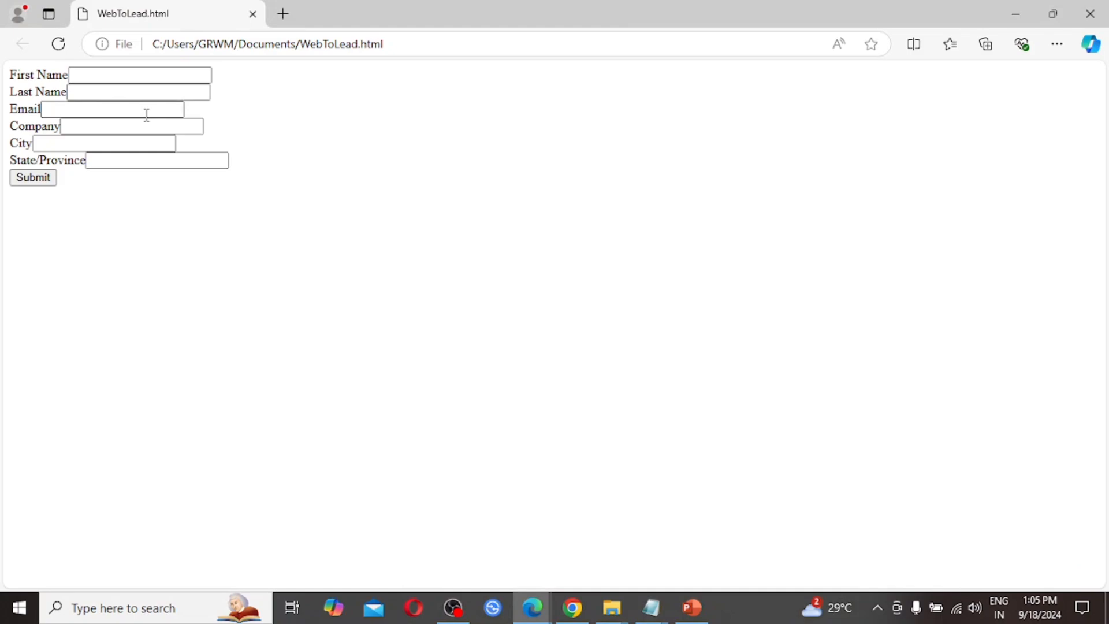
Step: Autofill the web-to-lead form with the Wipro lead's Gurugram, Haryana details and submit it
{"action": "left_click", "coordinate": [109, 74]}
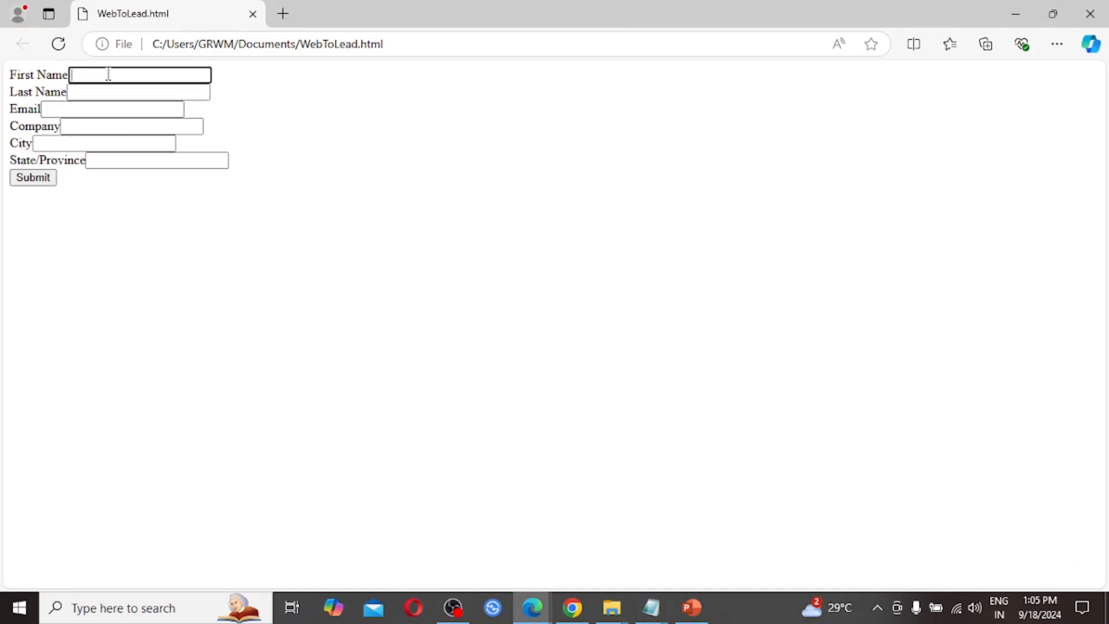
{"action": "type", "text": "A"}
{"action": "left_click", "coordinate": [251, 208]}
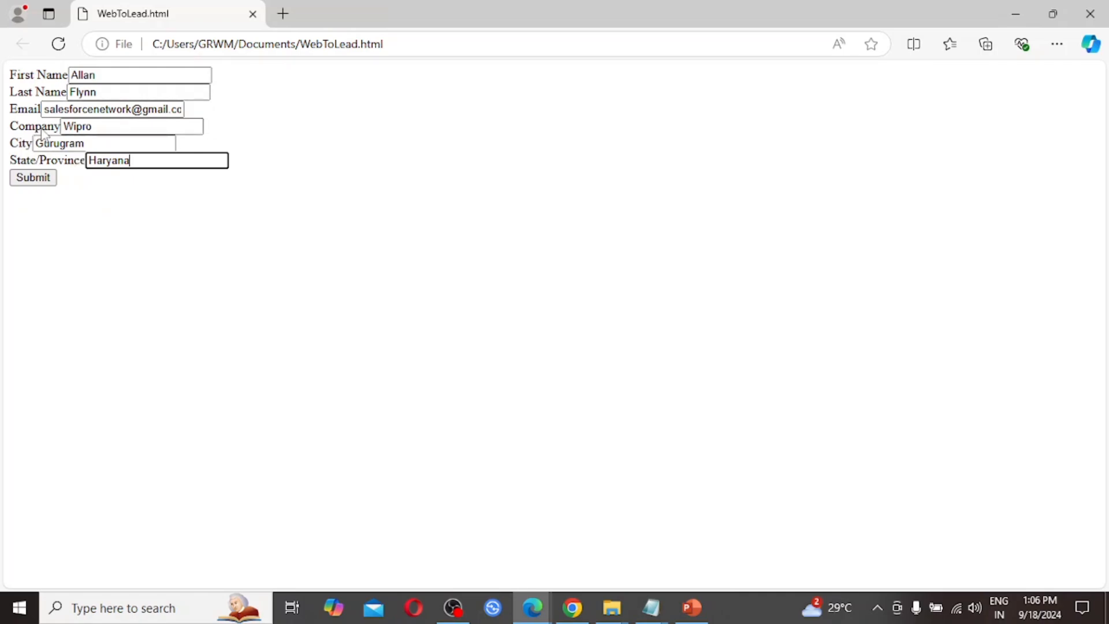
{"action": "left_click", "coordinate": [100, 128]}
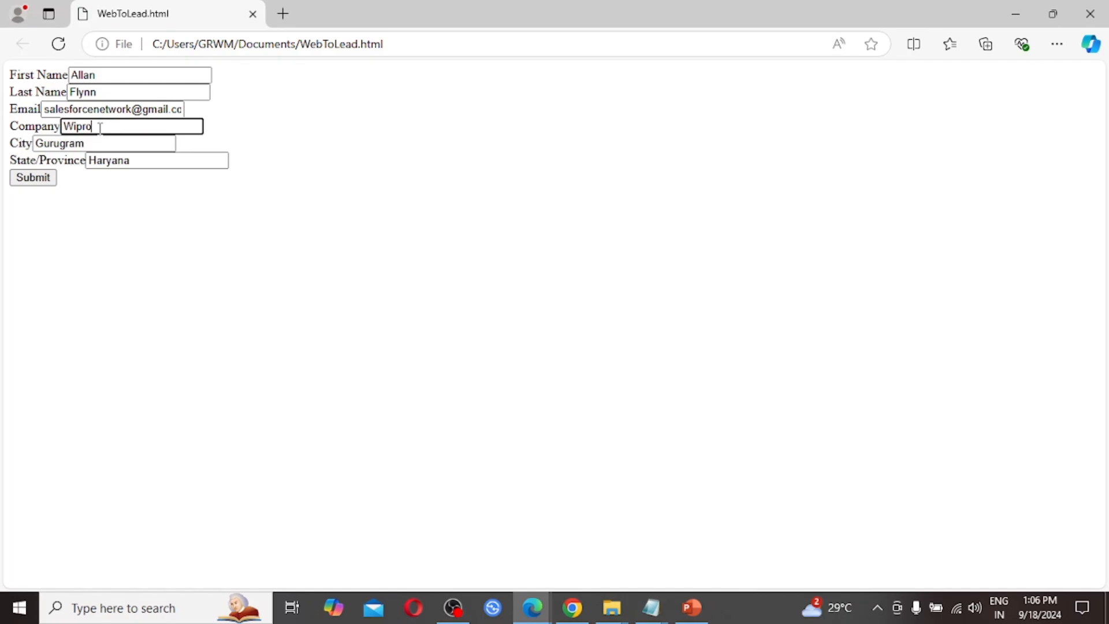
{"action": "key", "text": "Tab"}
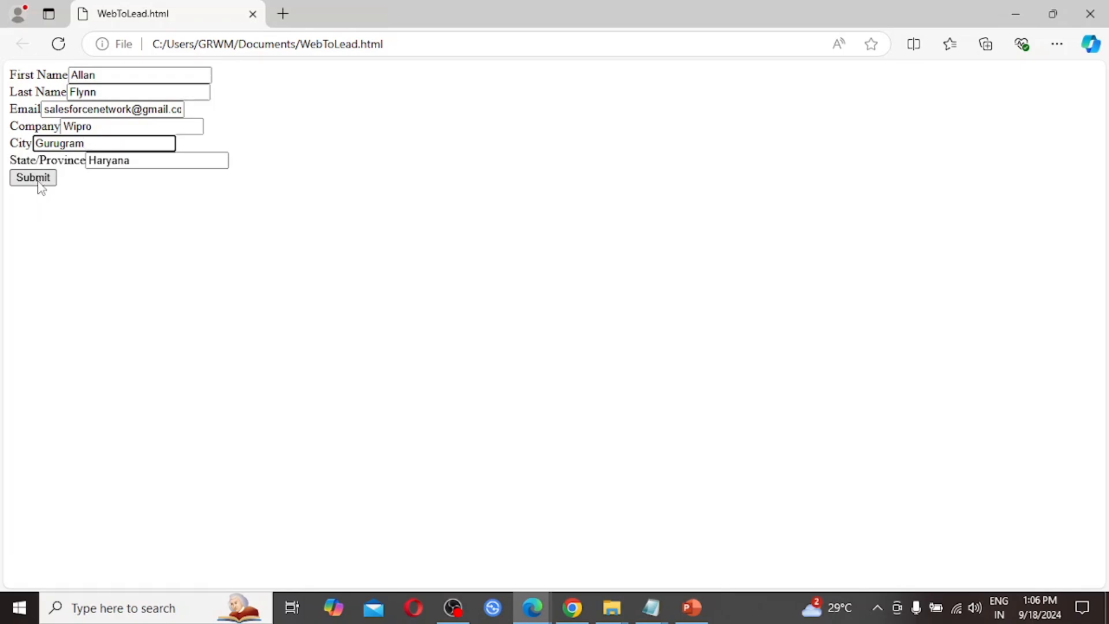
{"action": "left_click", "coordinate": [36, 179]}
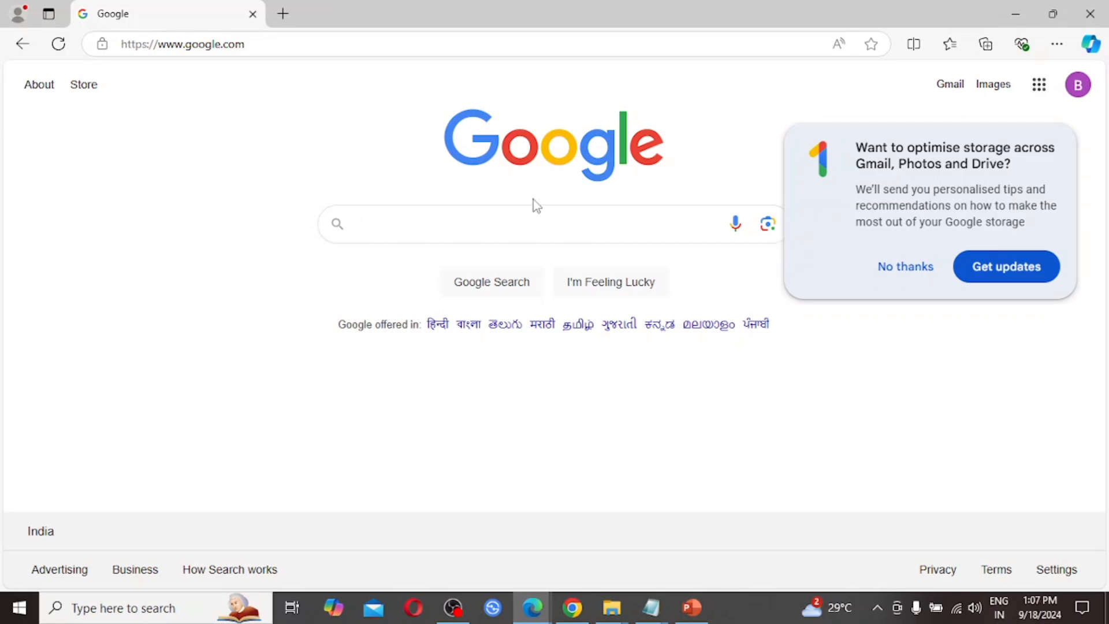
{"action": "left_click", "coordinate": [898, 268]}
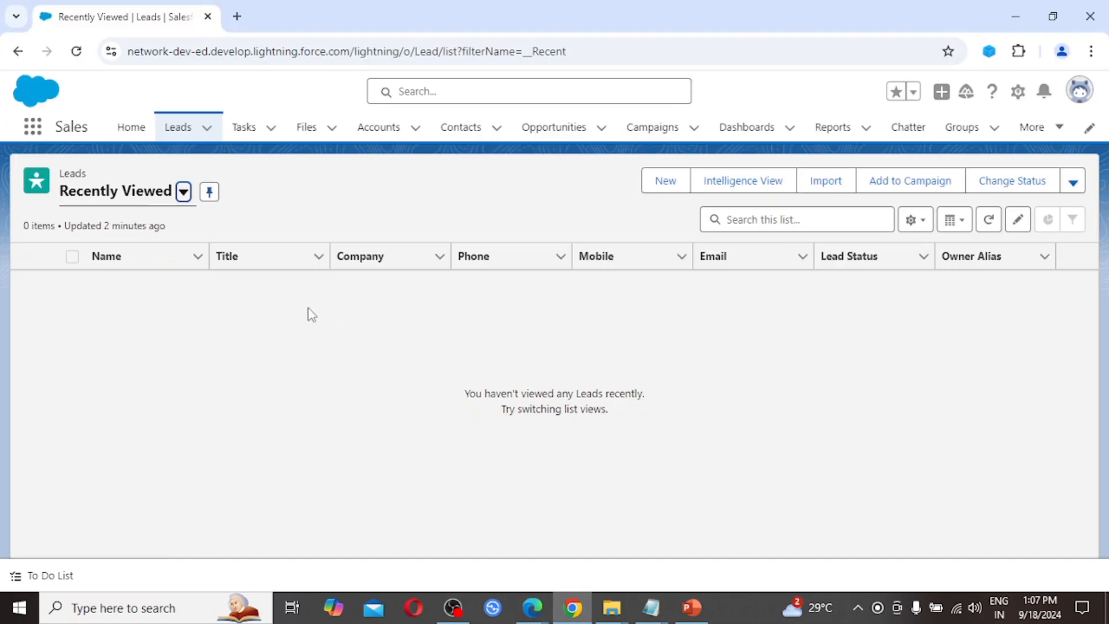
Step: Reload Leads and switch the list view to Today's Leads to see the new Wipro lead
{"action": "left_click", "coordinate": [78, 57]}
{"action": "left_click", "coordinate": [183, 193]}
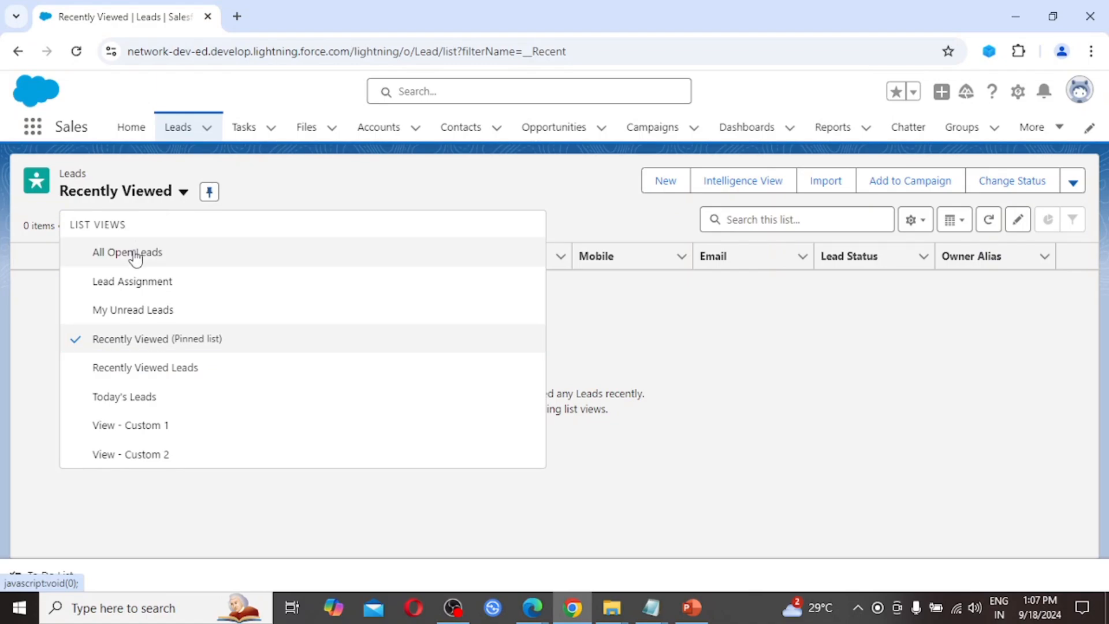
{"action": "left_click", "coordinate": [136, 251]}
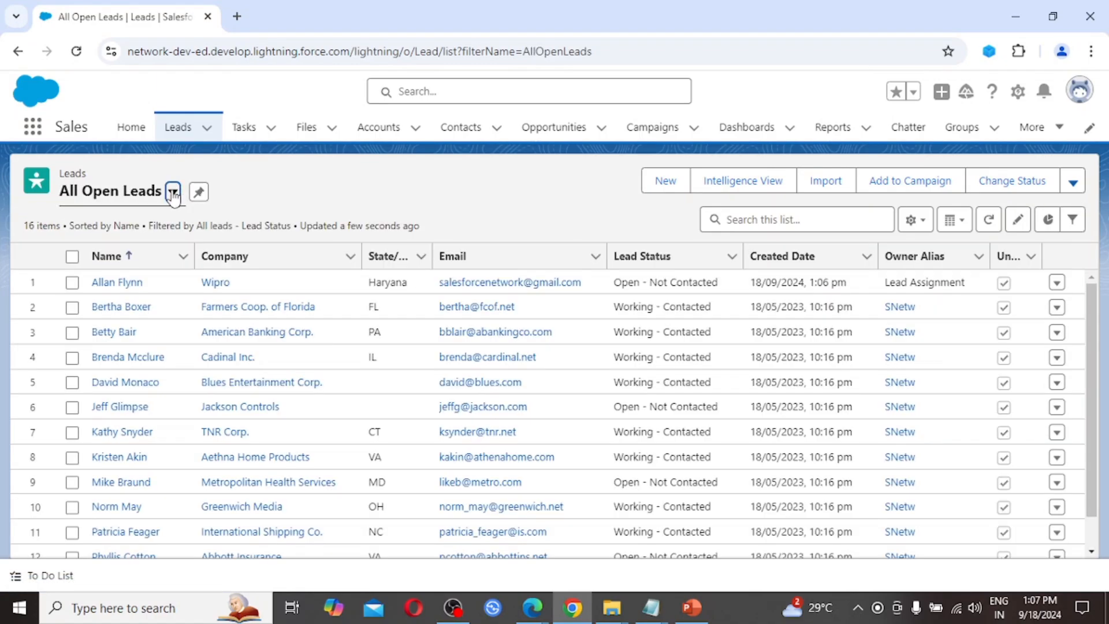
{"action": "left_click", "coordinate": [173, 193]}
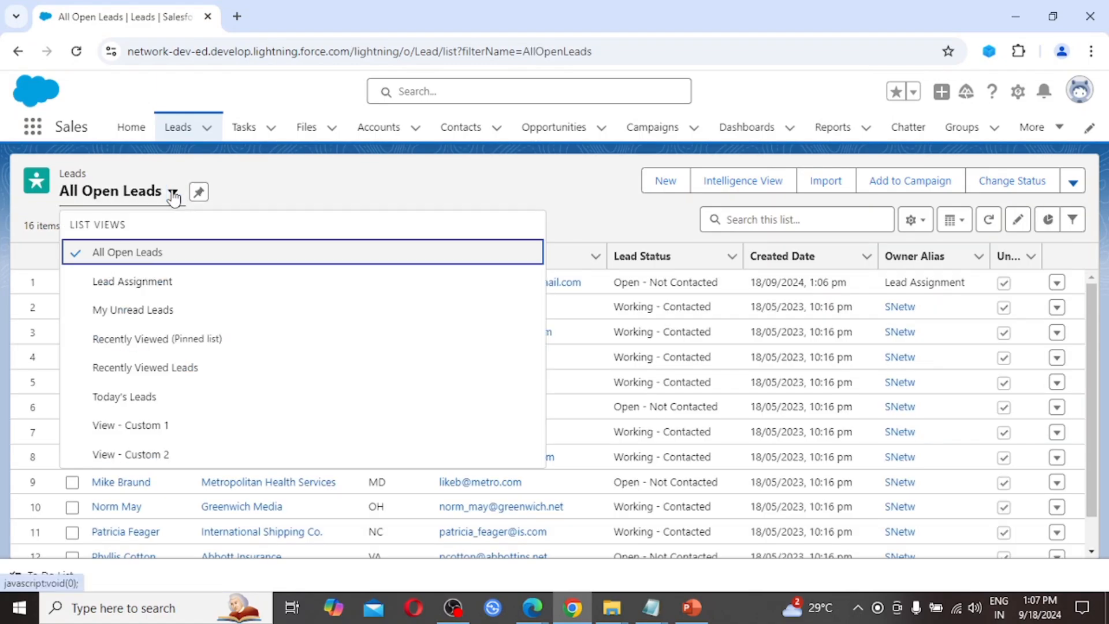
{"action": "left_click", "coordinate": [125, 398]}
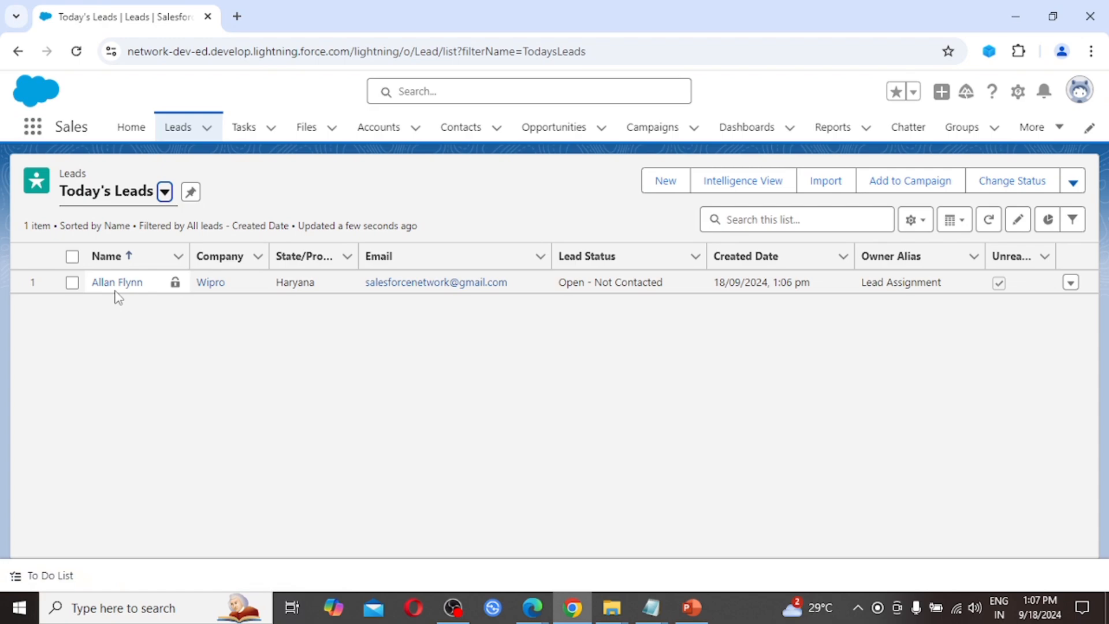
{"action": "key", "text": "alt+Tab"}
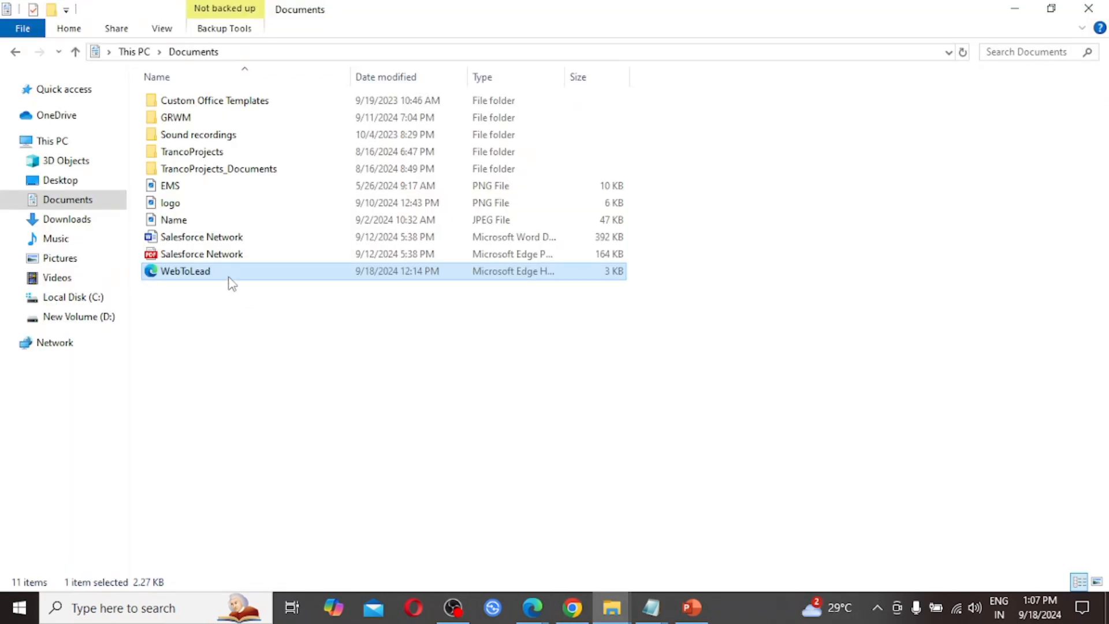
Step: Open WebToLead from Documents in Edge and put the caret in the Company field
{"action": "double_click", "coordinate": [219, 274]}
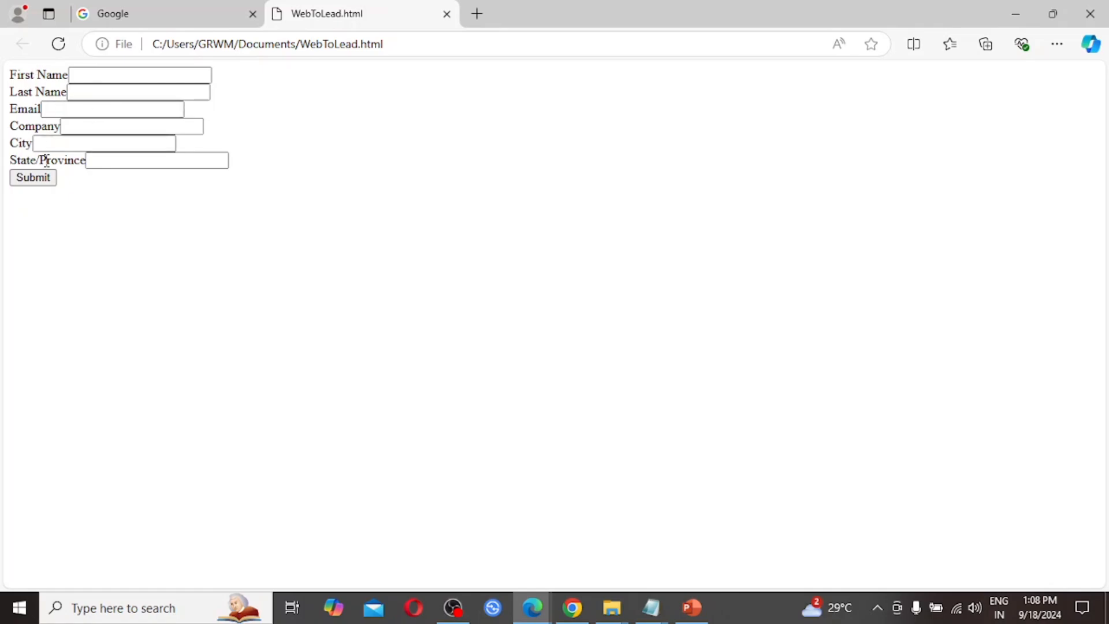
{"action": "left_click", "coordinate": [77, 127]}
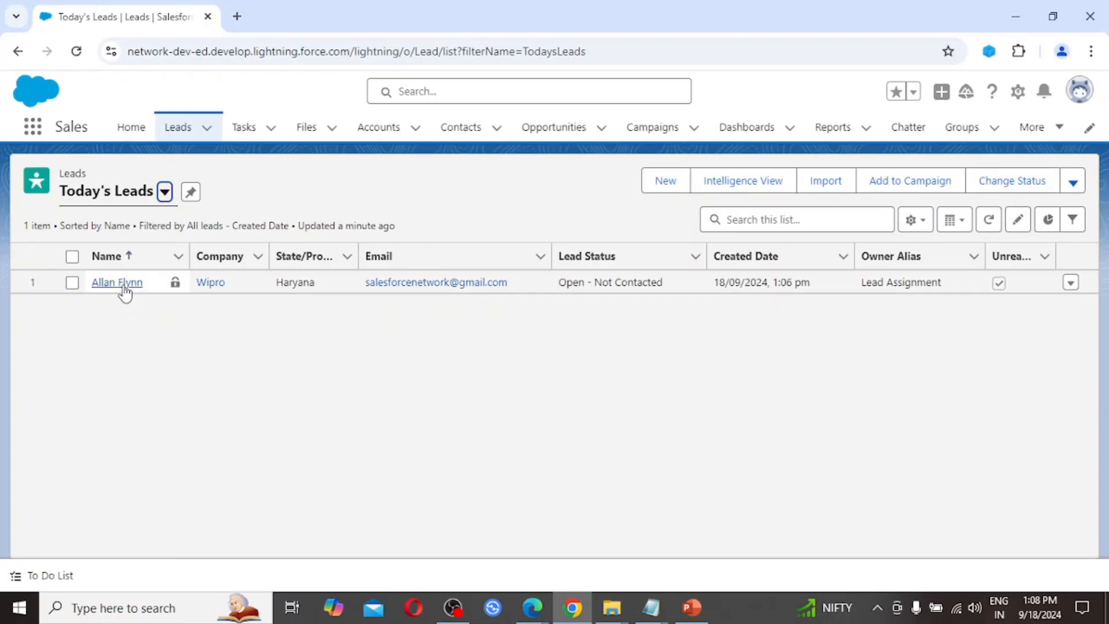
Step: Open the Wipro lead's record and cancel the owner change, keeping Lead Assignment as owner
{"action": "left_click", "coordinate": [118, 283]}
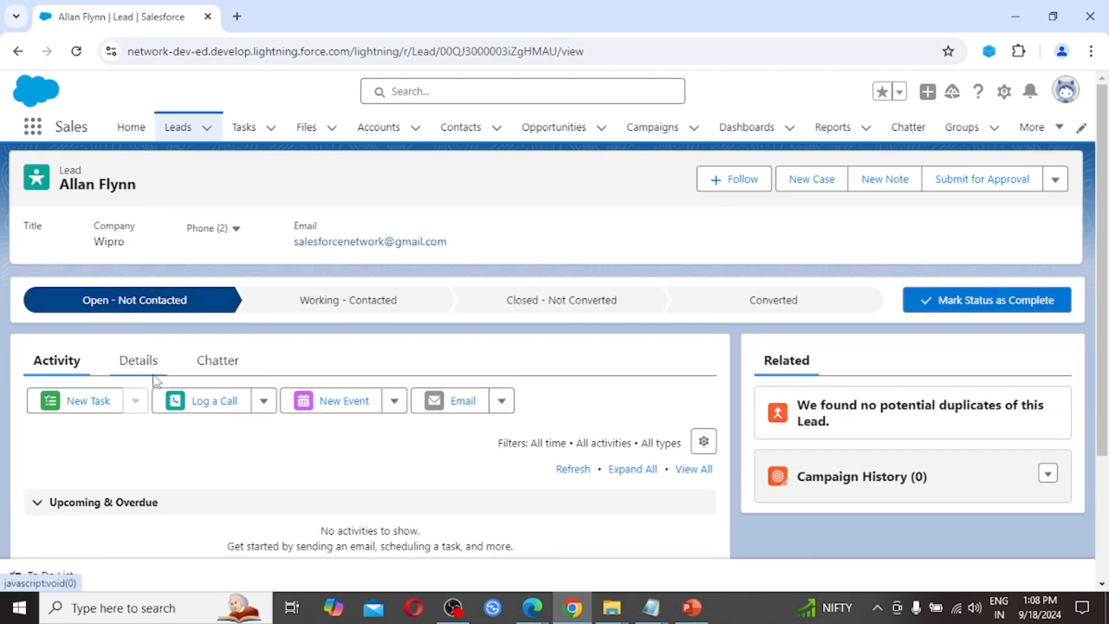
{"action": "left_click", "coordinate": [141, 365]}
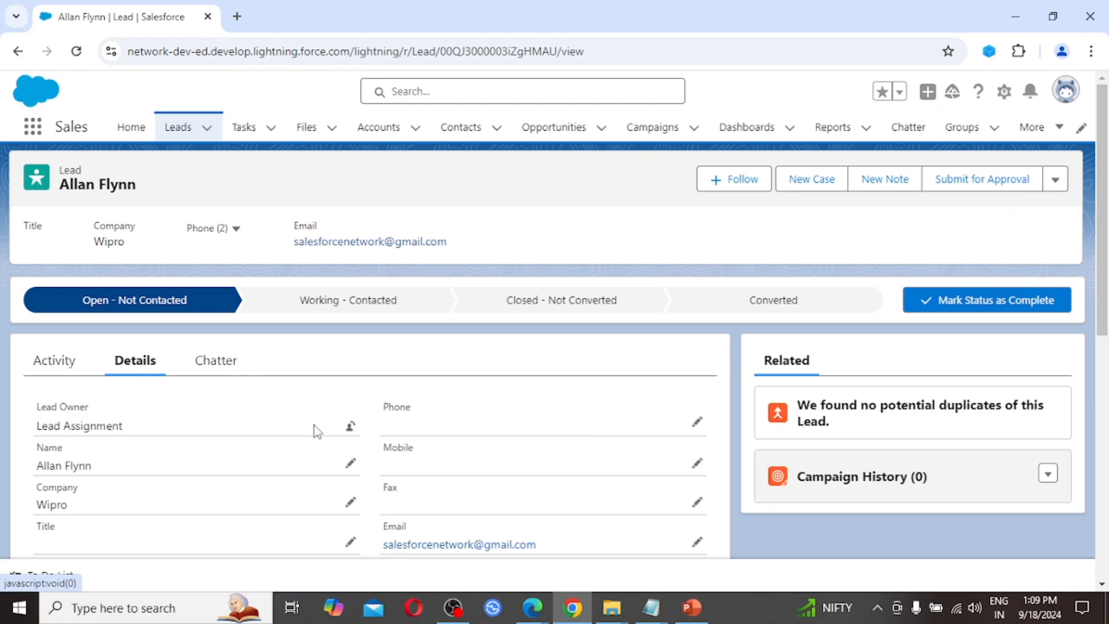
{"action": "scroll", "coordinate": [316, 431], "scroll_direction": "down", "scroll_amount": 1}
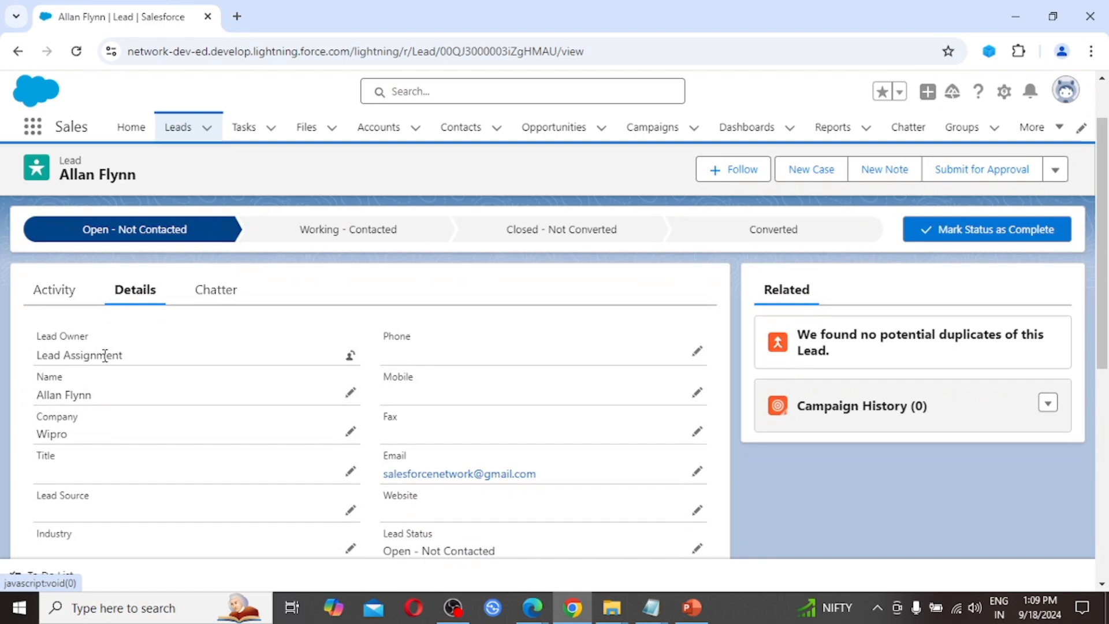
{"action": "left_click", "coordinate": [350, 359]}
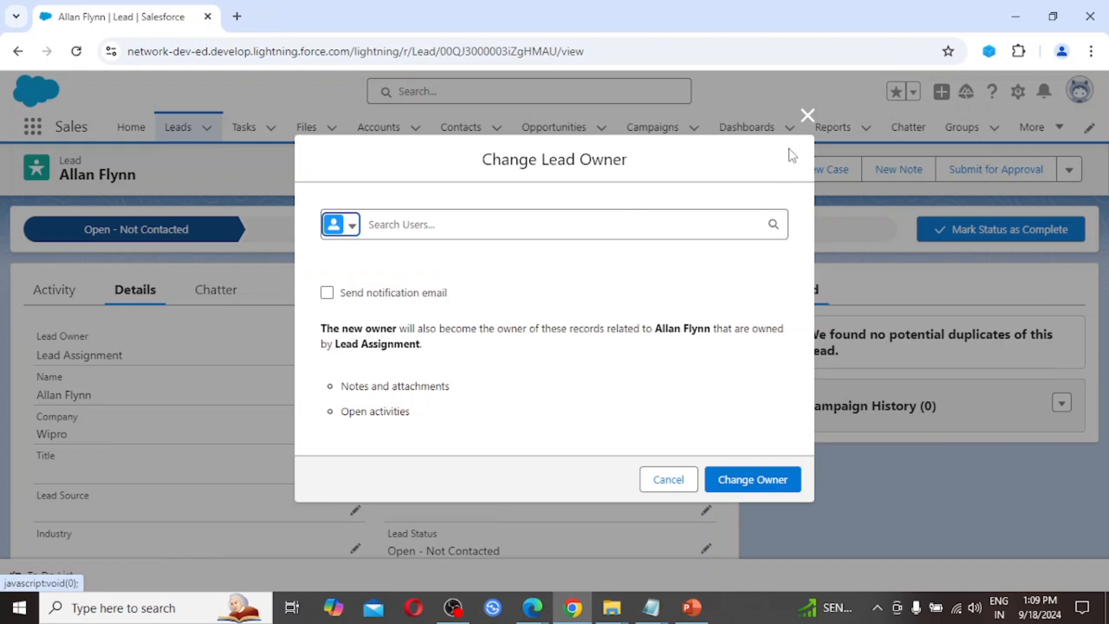
{"action": "left_click", "coordinate": [807, 123]}
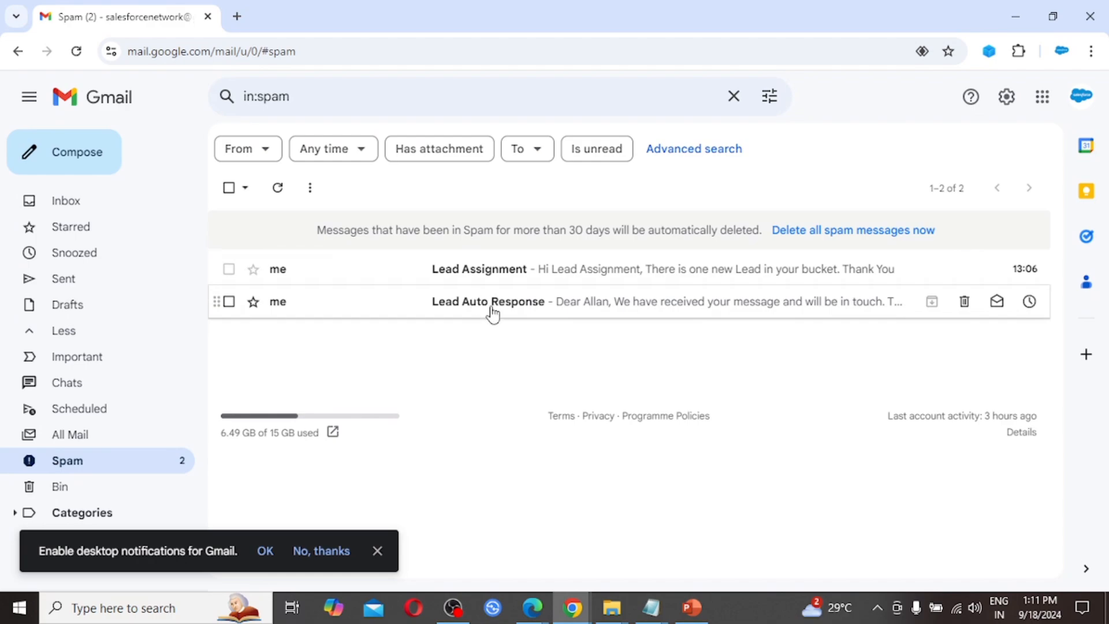
Step: Read the Lead Assignment and Lead Auto Response emails in Gmail Spam, then return to the list
{"action": "left_click", "coordinate": [506, 269]}
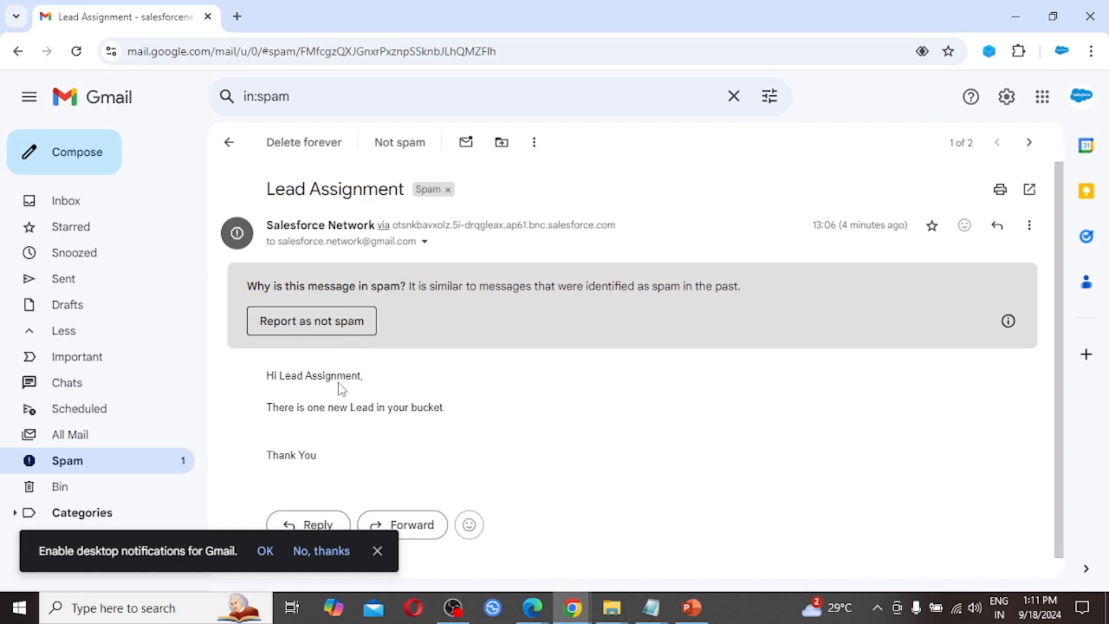
{"action": "scroll", "coordinate": [341, 390], "scroll_direction": "down", "scroll_amount": 1}
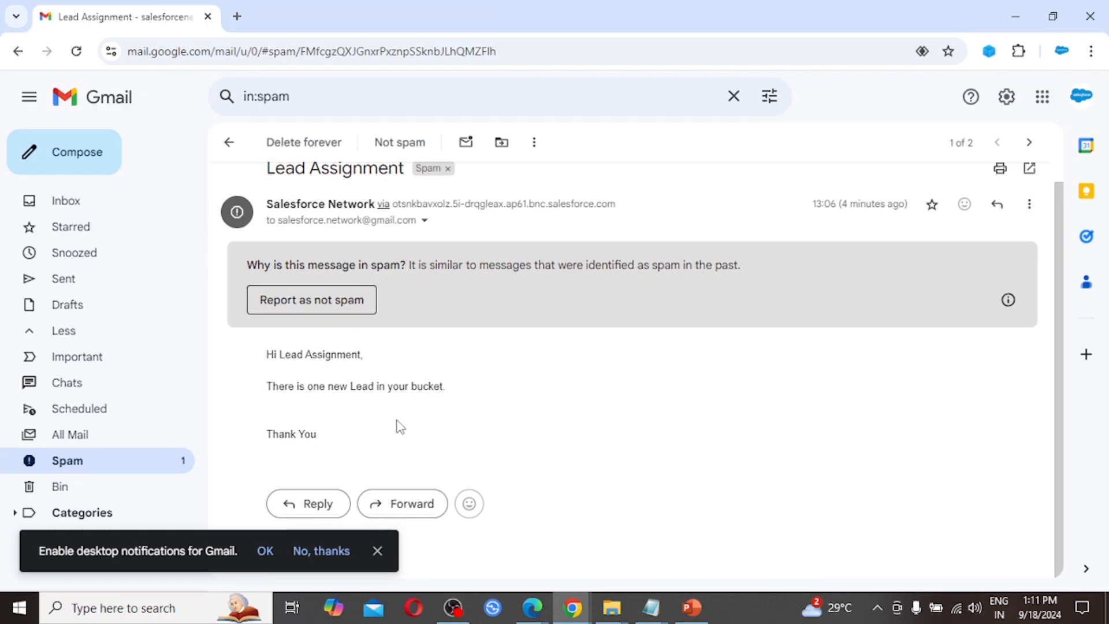
{"action": "scroll", "coordinate": [472, 397], "scroll_direction": "up", "scroll_amount": 1}
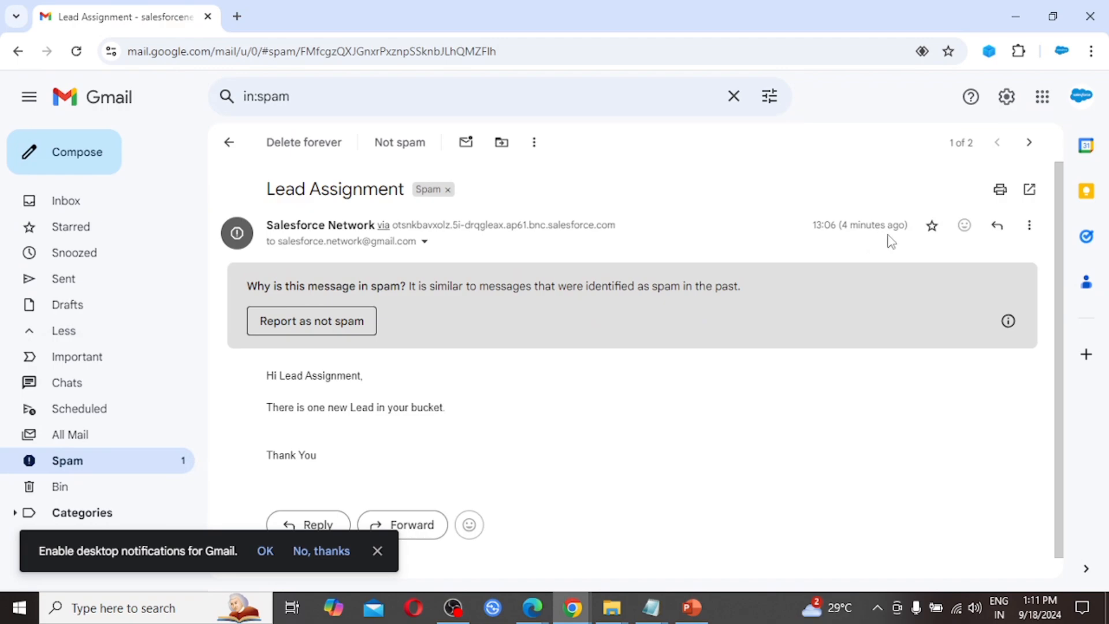
{"action": "left_click", "coordinate": [84, 466]}
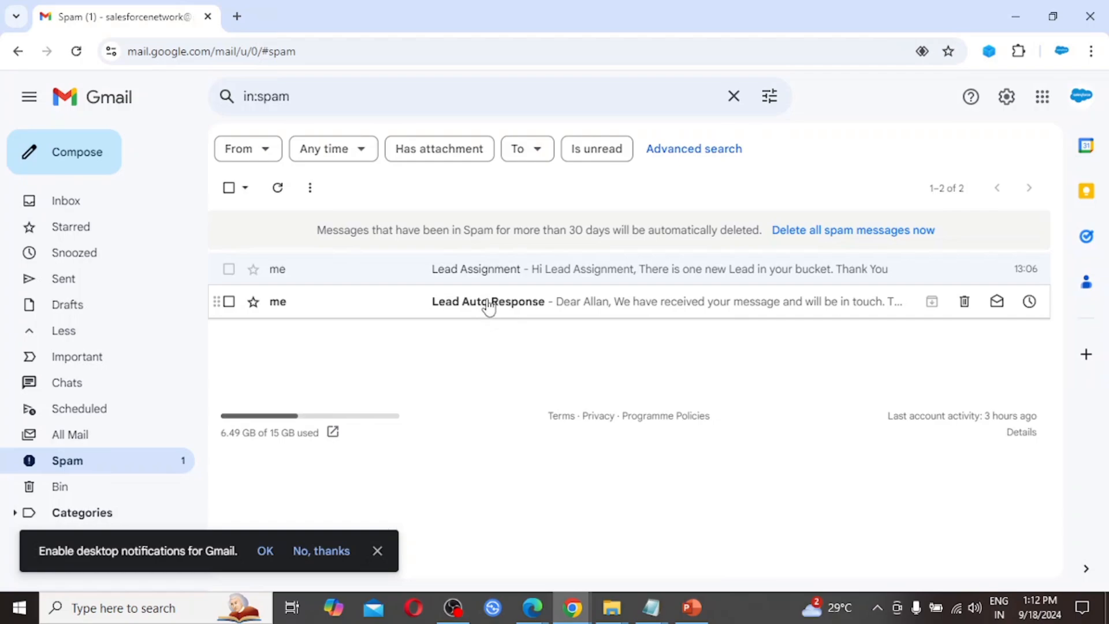
{"action": "left_click", "coordinate": [488, 305]}
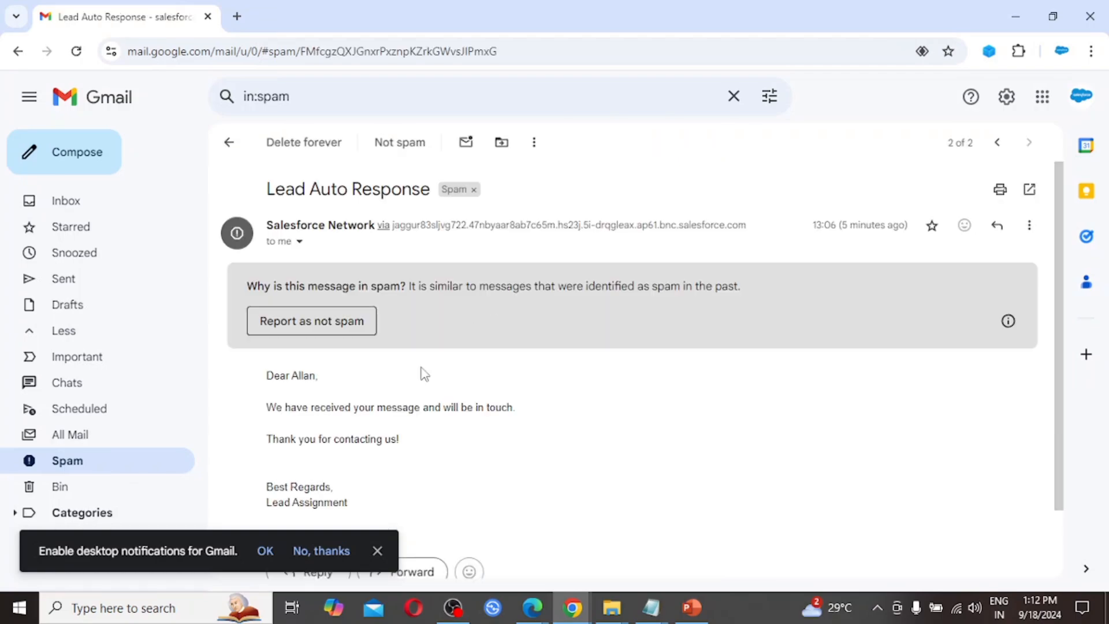
{"action": "left_click", "coordinate": [377, 551]}
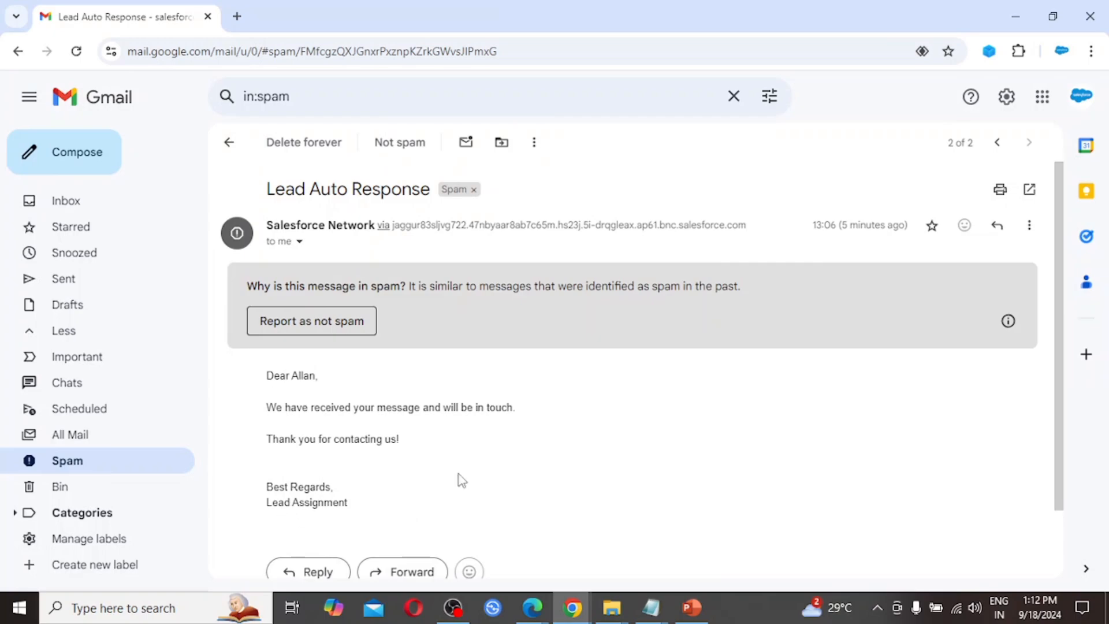
{"action": "left_click", "coordinate": [92, 460]}
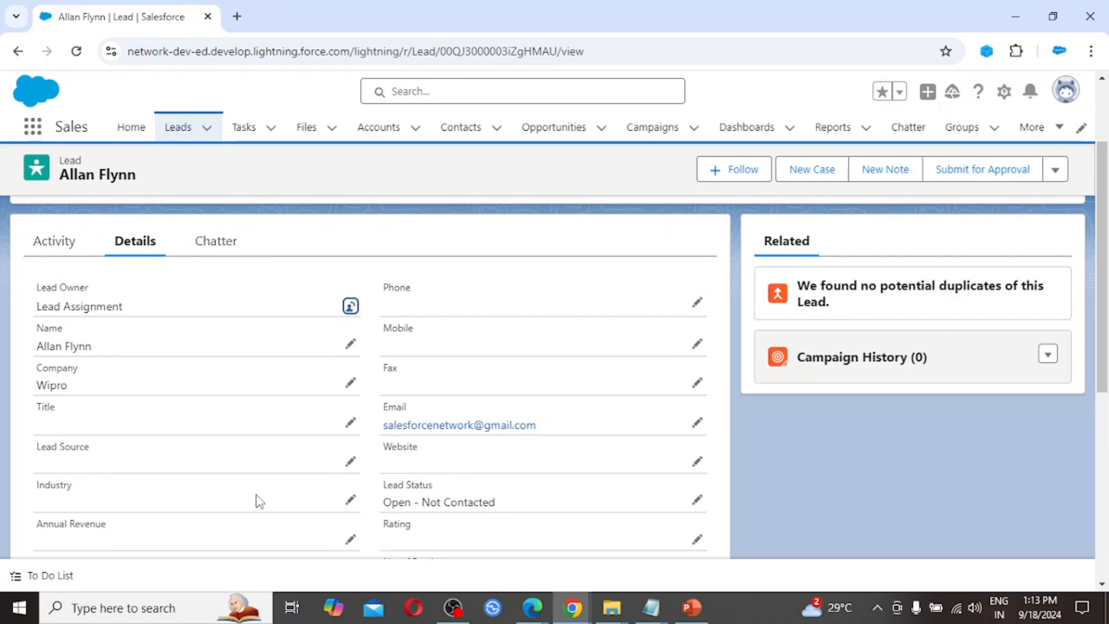
Step: Change the Wipro lead's owner to User a, found by searching 'user'
{"action": "scroll", "coordinate": [258, 500], "scroll_direction": "down", "scroll_amount": 1}
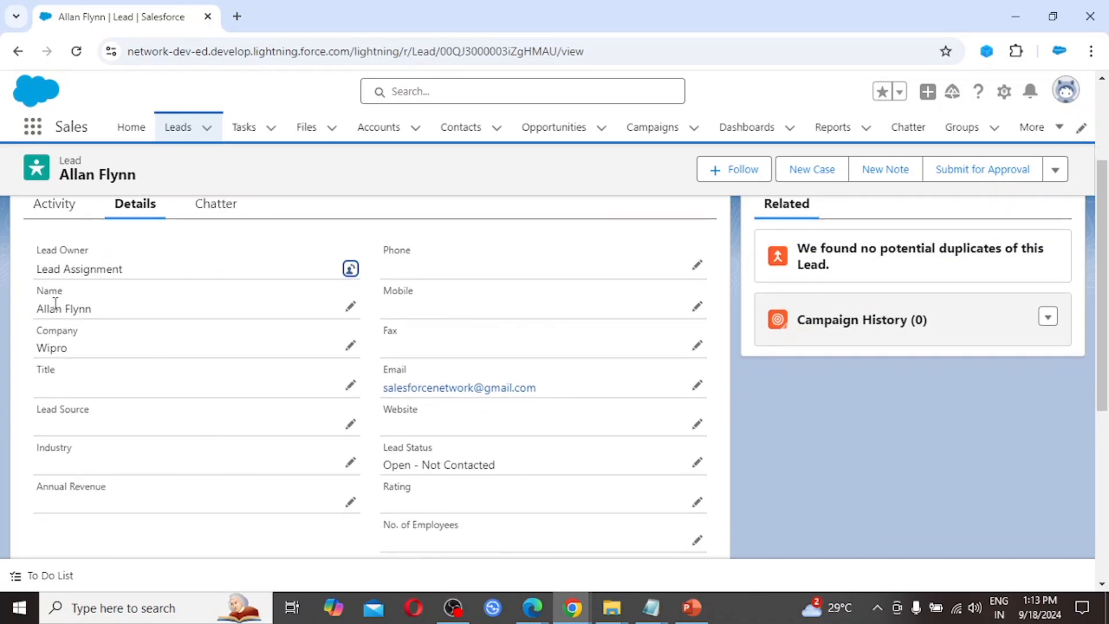
{"action": "scroll", "coordinate": [76, 312], "scroll_direction": "down", "scroll_amount": 1}
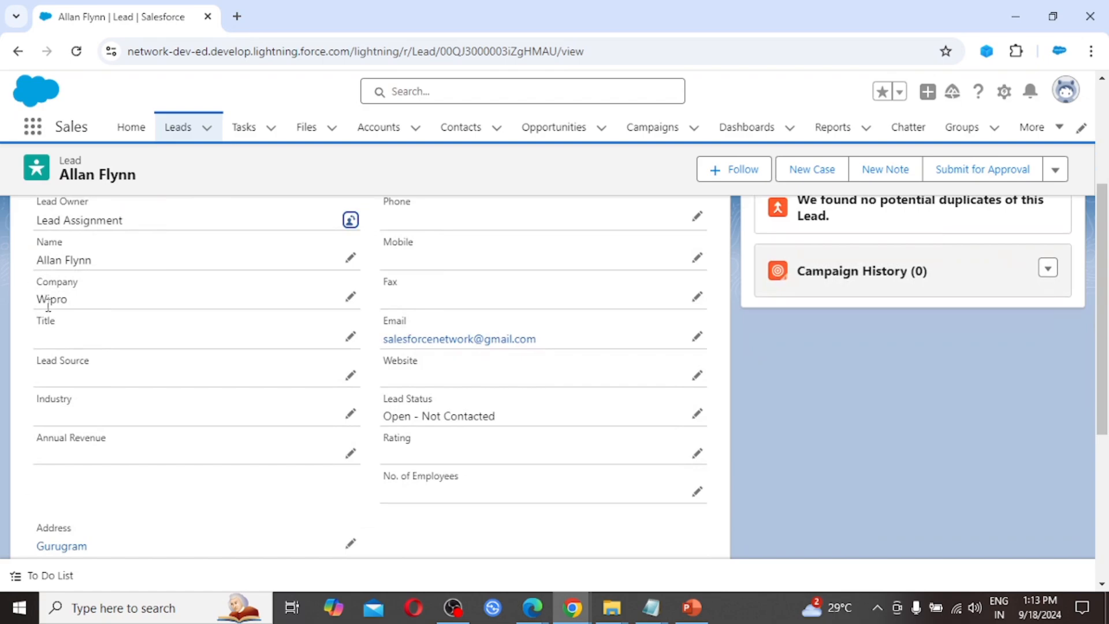
{"action": "scroll", "coordinate": [75, 312], "scroll_direction": "down", "scroll_amount": 2}
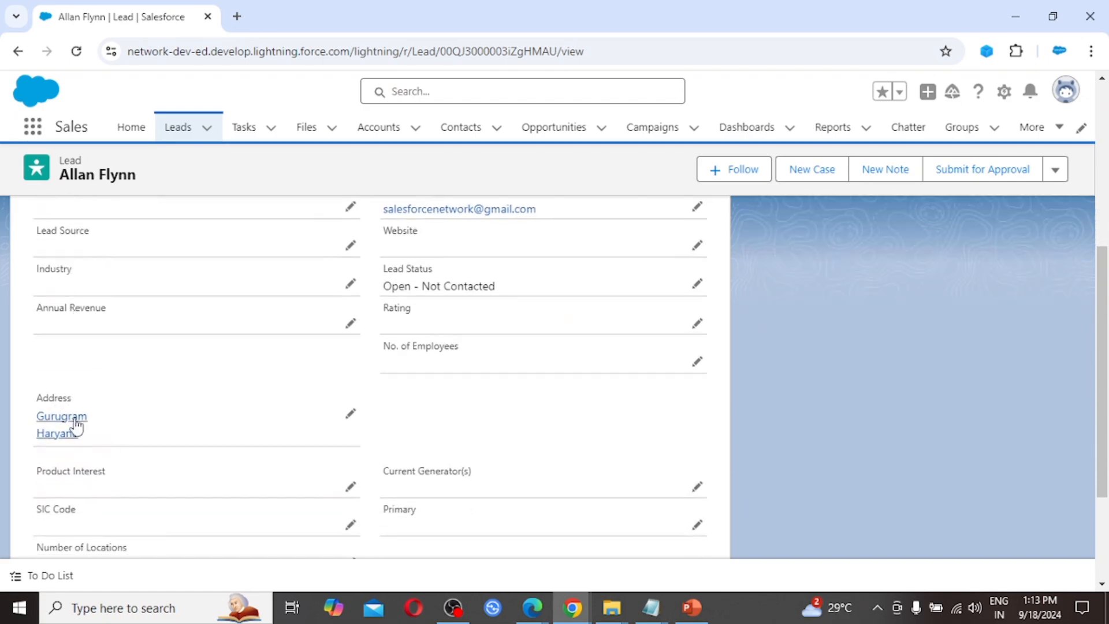
{"action": "scroll", "coordinate": [161, 466], "scroll_direction": "down", "scroll_amount": 3}
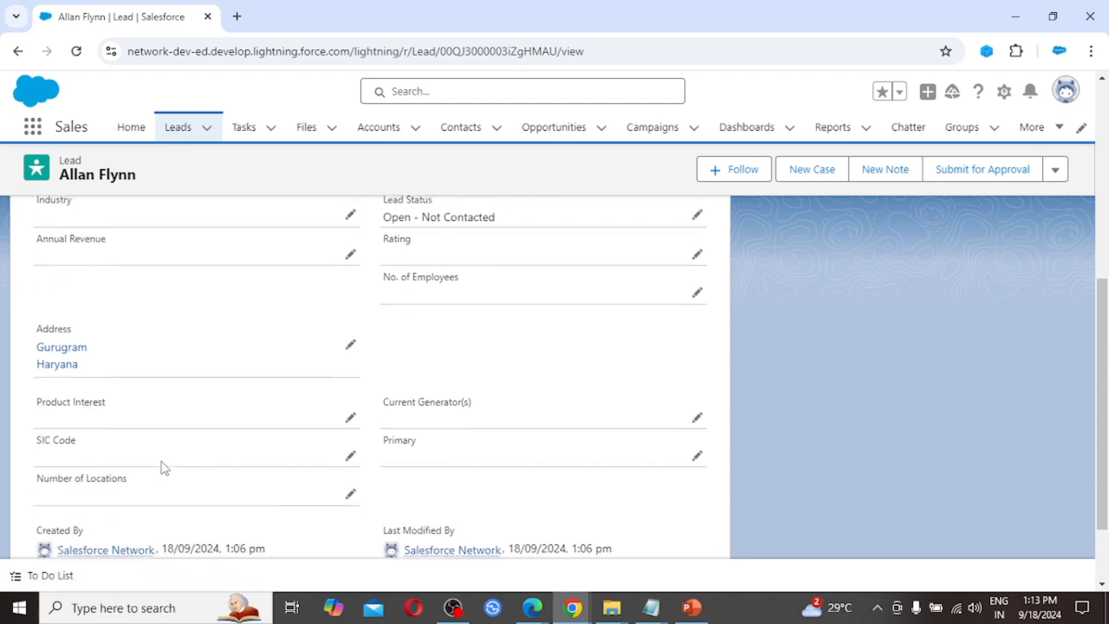
{"action": "scroll", "coordinate": [164, 468], "scroll_direction": "up", "scroll_amount": 5}
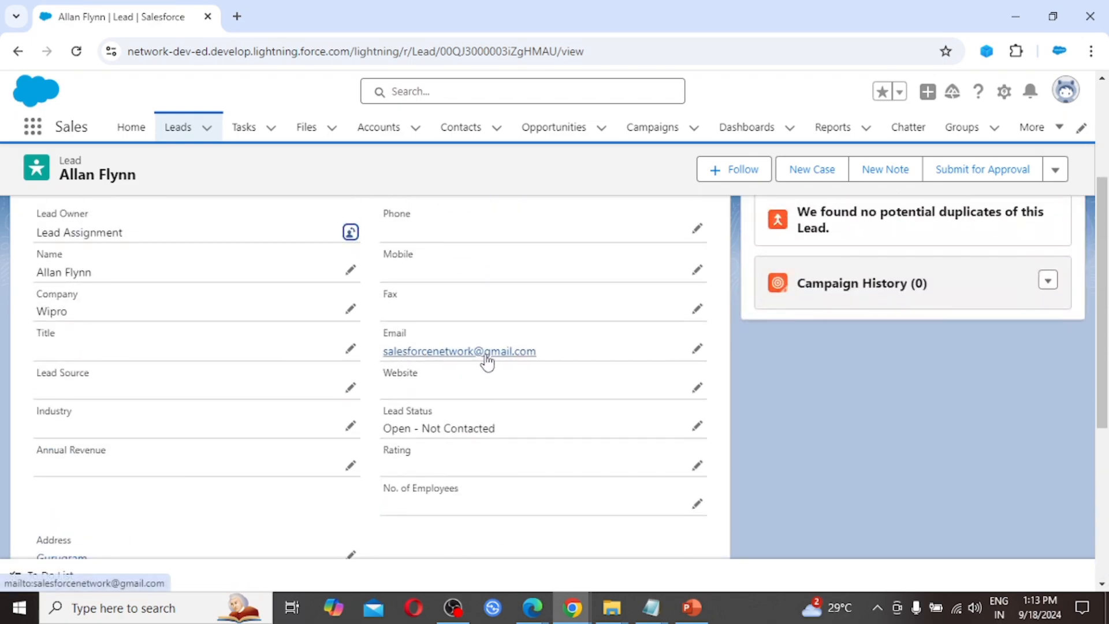
{"action": "scroll", "coordinate": [475, 471], "scroll_direction": "down", "scroll_amount": 1}
{"action": "scroll", "coordinate": [476, 472], "scroll_direction": "up", "scroll_amount": 3}
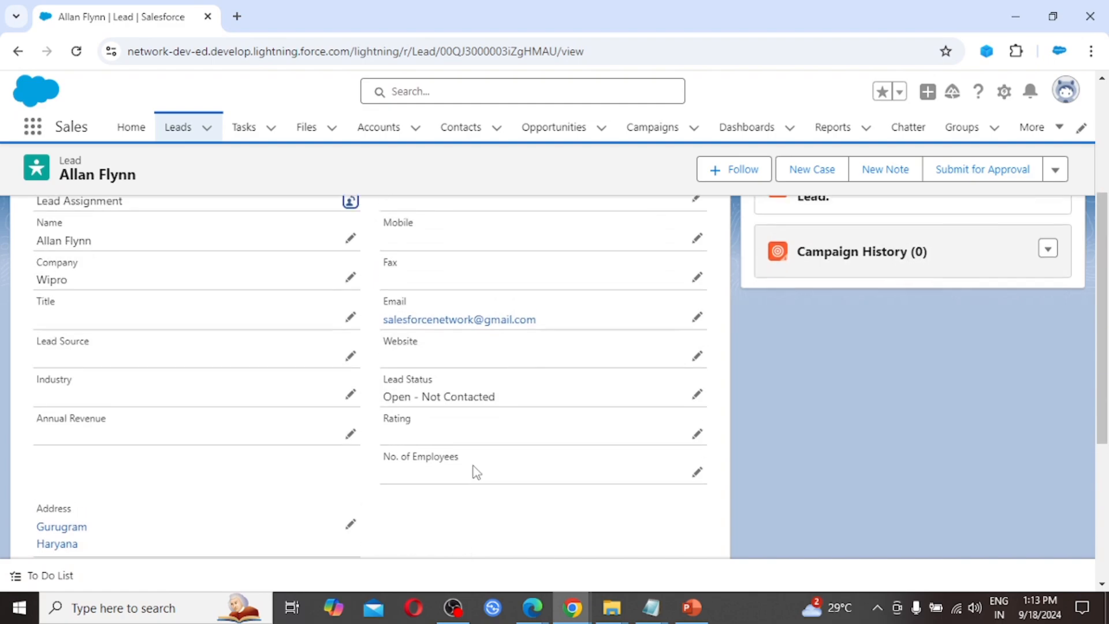
{"action": "scroll", "coordinate": [476, 472], "scroll_direction": "up", "scroll_amount": 1}
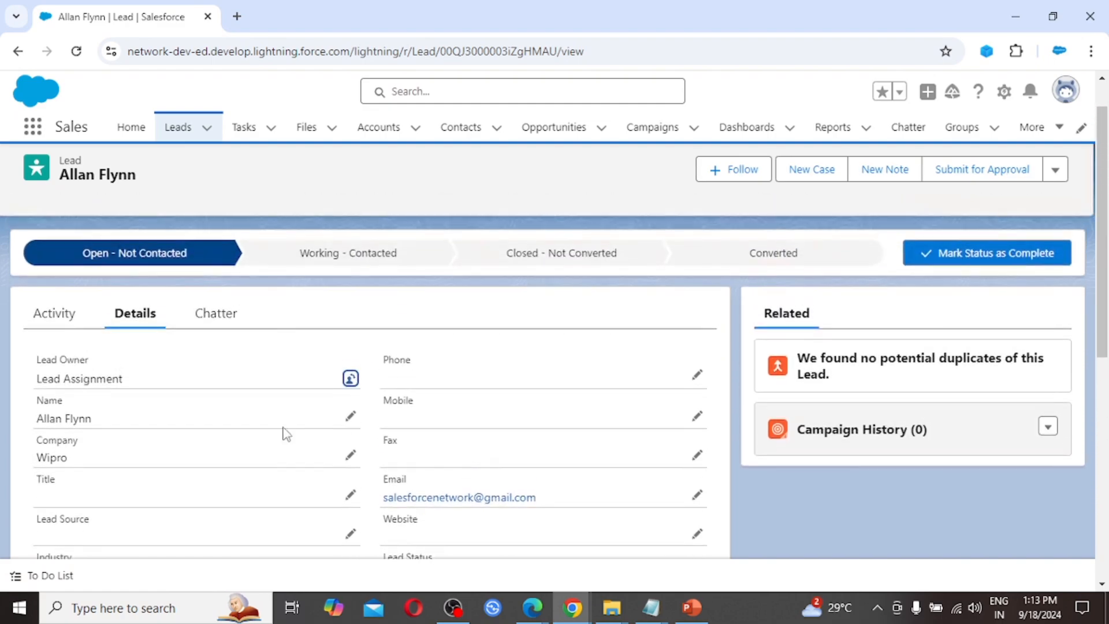
{"action": "left_click", "coordinate": [350, 378]}
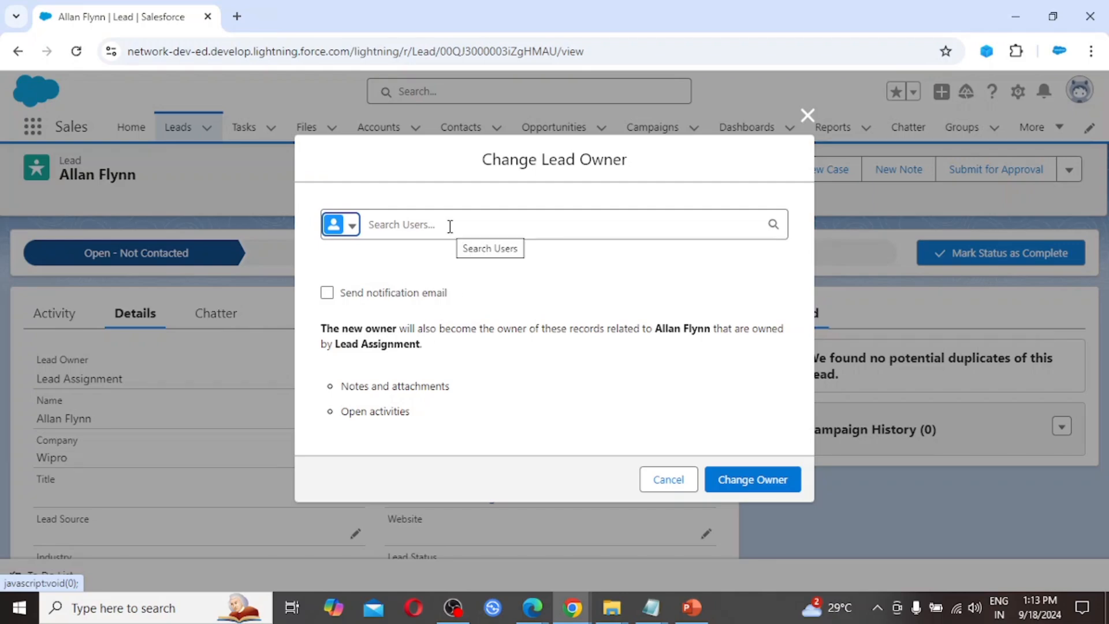
{"action": "left_click", "coordinate": [450, 226]}
{"action": "type", "text": "u"}
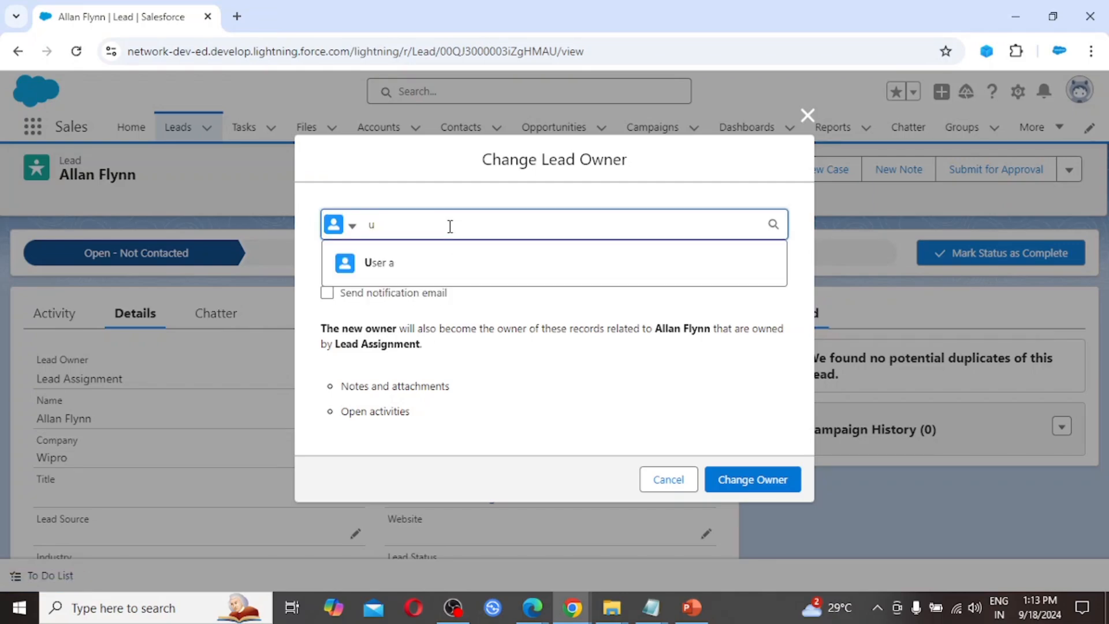
{"action": "type", "text": "ser"}
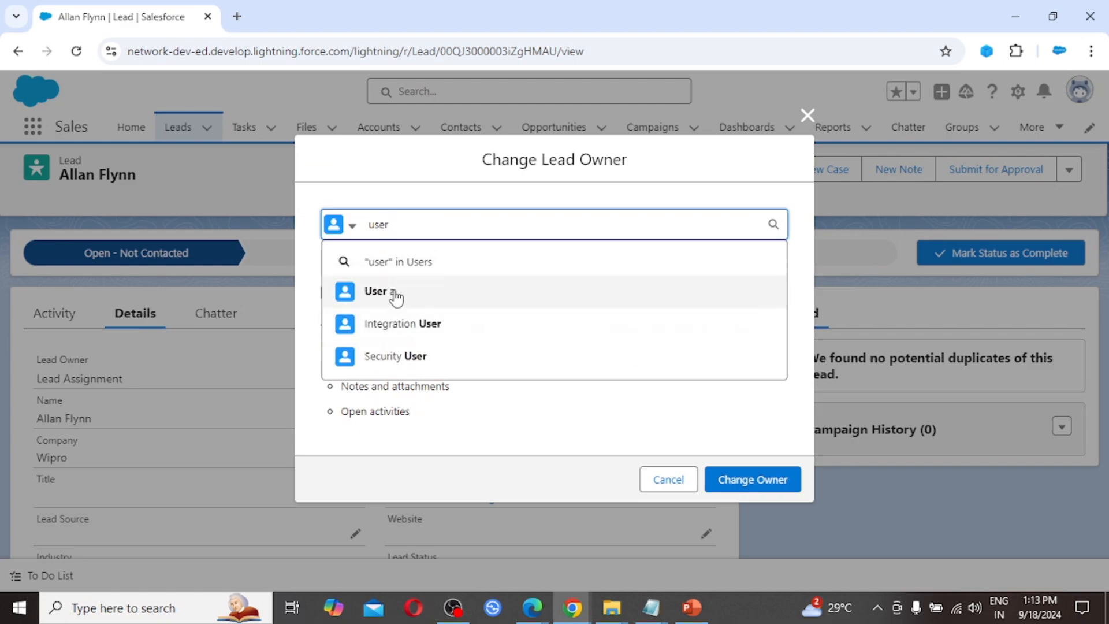
{"action": "left_click", "coordinate": [396, 297]}
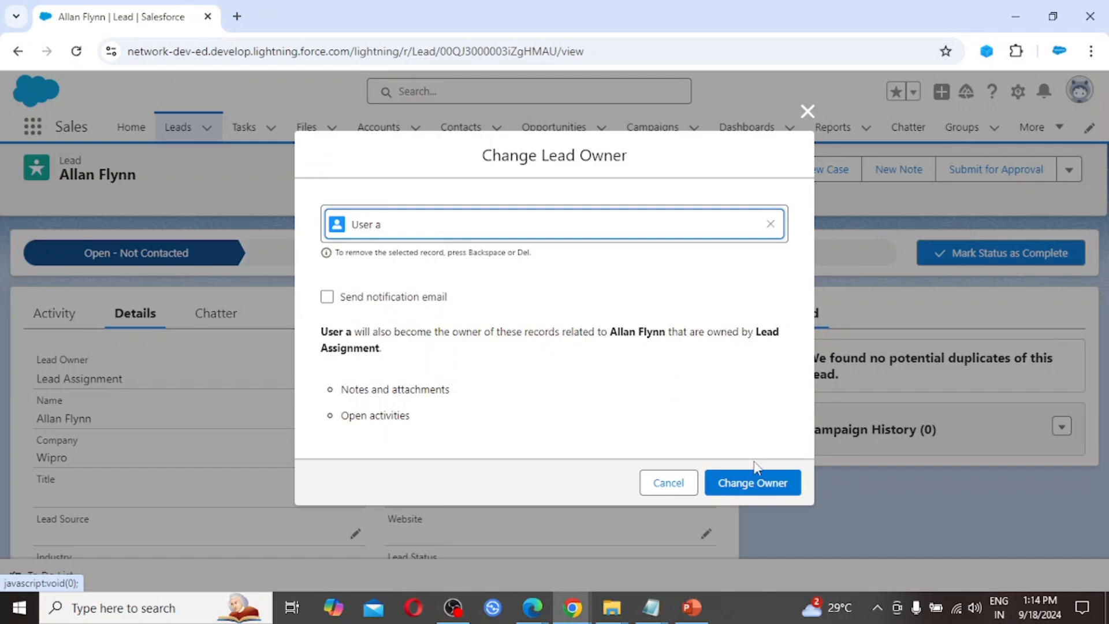
{"action": "left_click", "coordinate": [747, 485]}
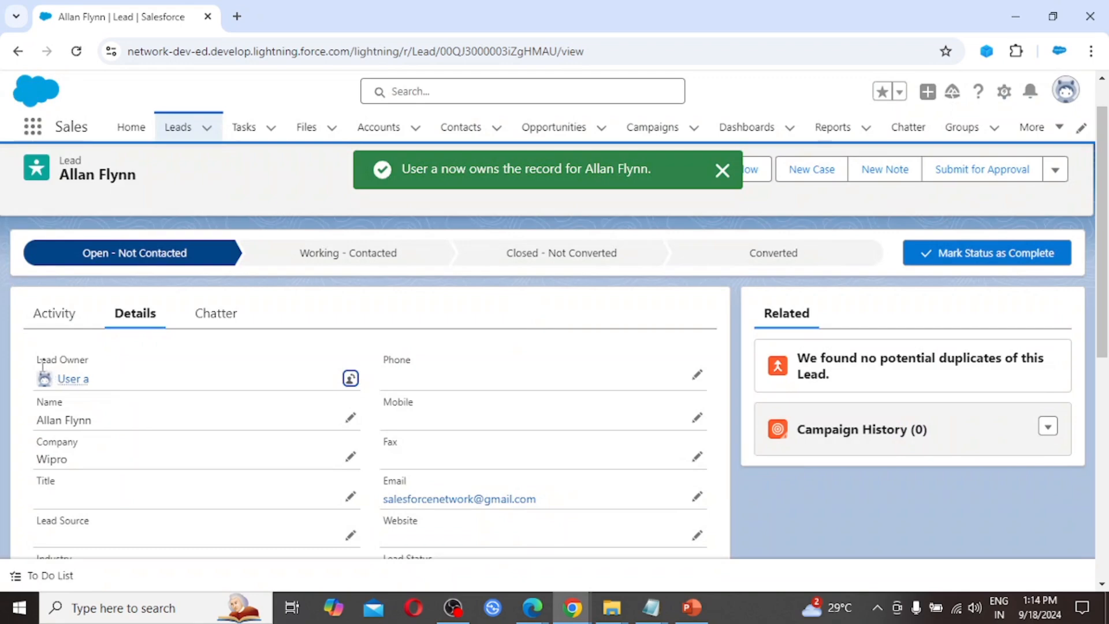
{"action": "mouse_move", "coordinate": [81, 379]}
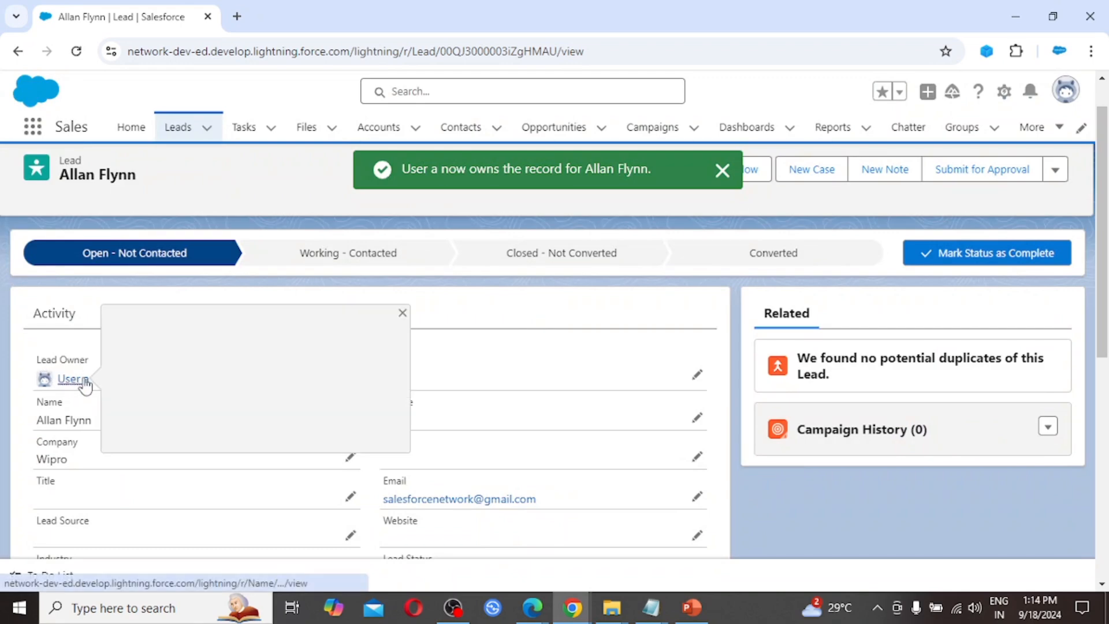
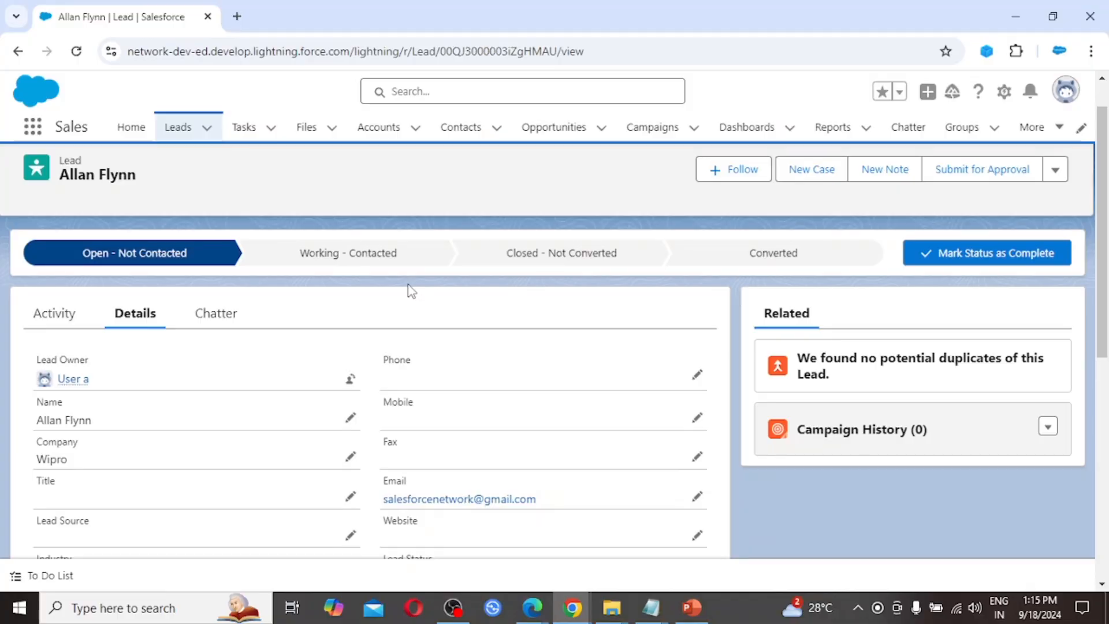
Step: Scroll through the Wipro lead's detail fields, then show its empty Activity timeline
{"action": "scroll", "coordinate": [483, 391], "scroll_direction": "down", "scroll_amount": 2}
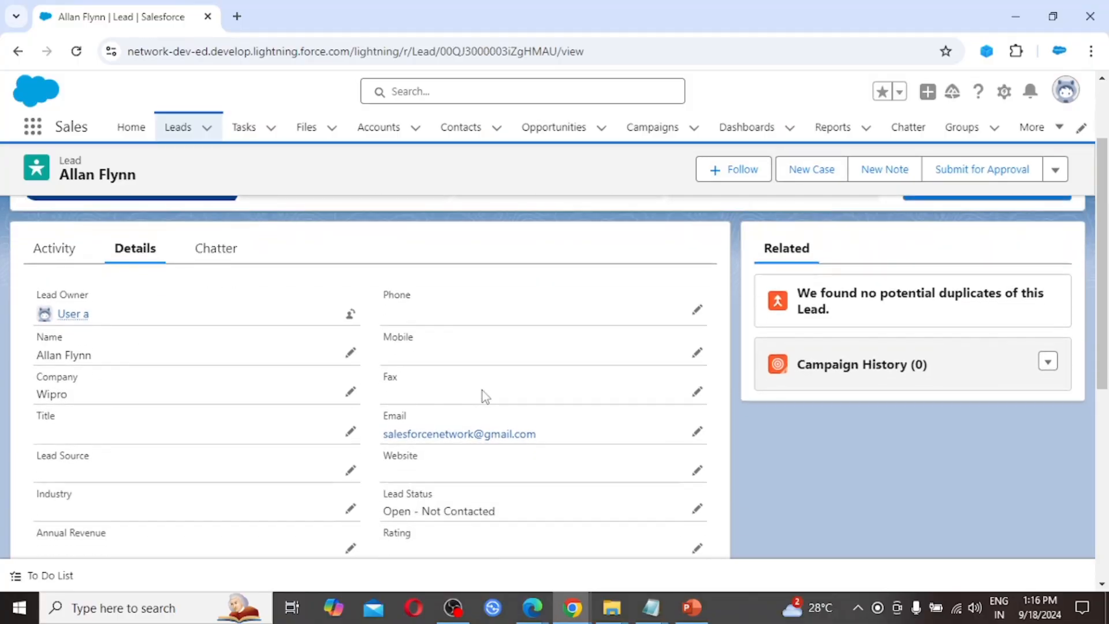
{"action": "scroll", "coordinate": [483, 391], "scroll_direction": "down", "scroll_amount": 3}
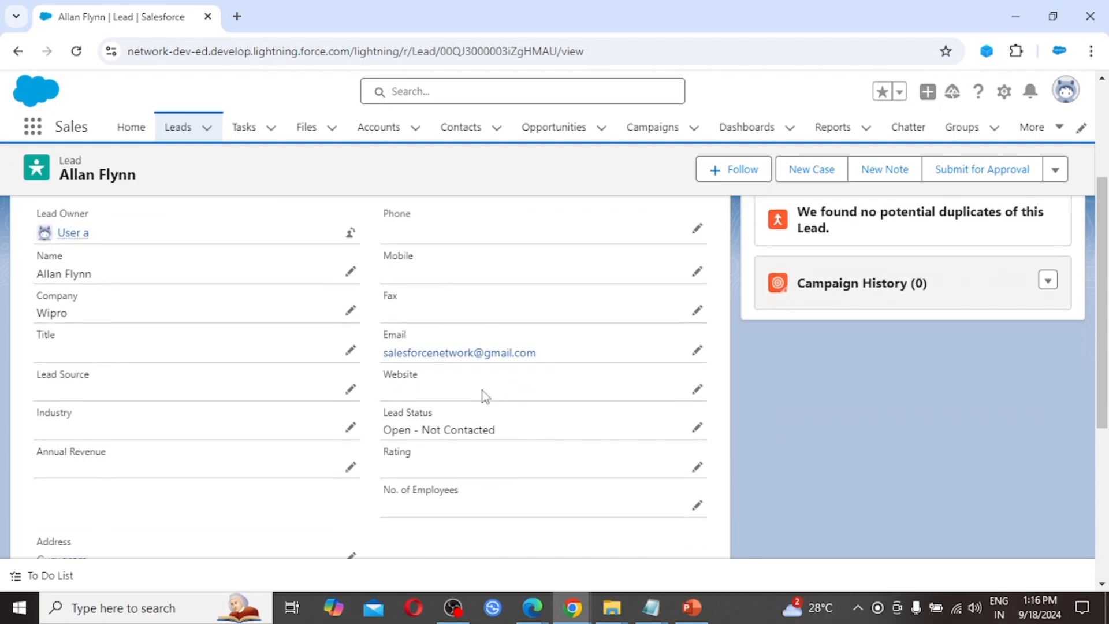
{"action": "scroll", "coordinate": [483, 395], "scroll_direction": "down", "scroll_amount": 5}
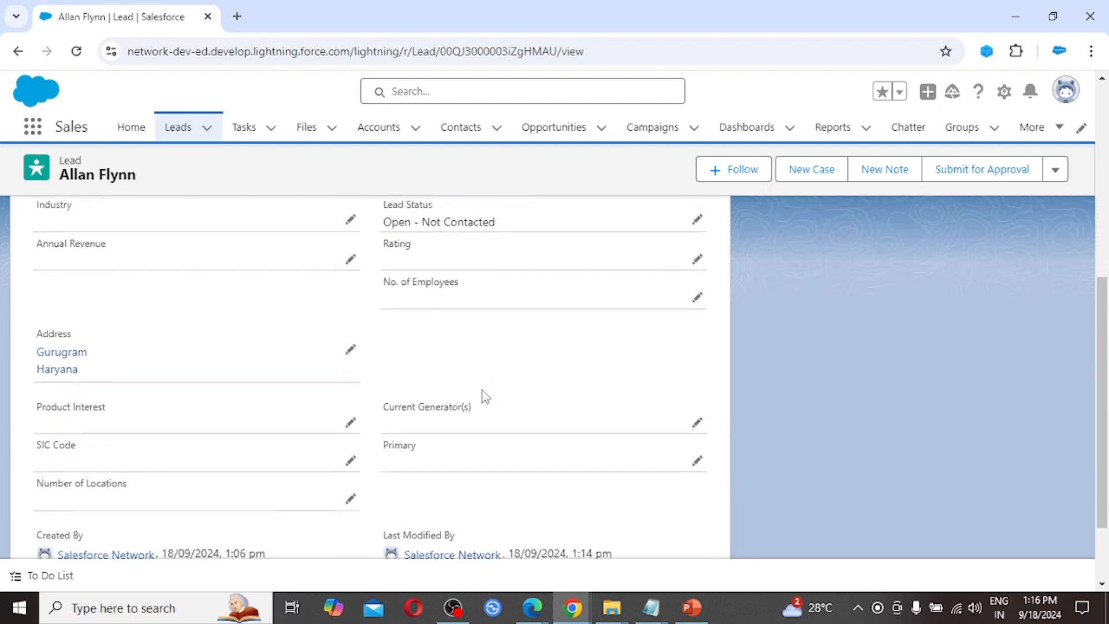
{"action": "scroll", "coordinate": [482, 391], "scroll_direction": "up", "scroll_amount": 10}
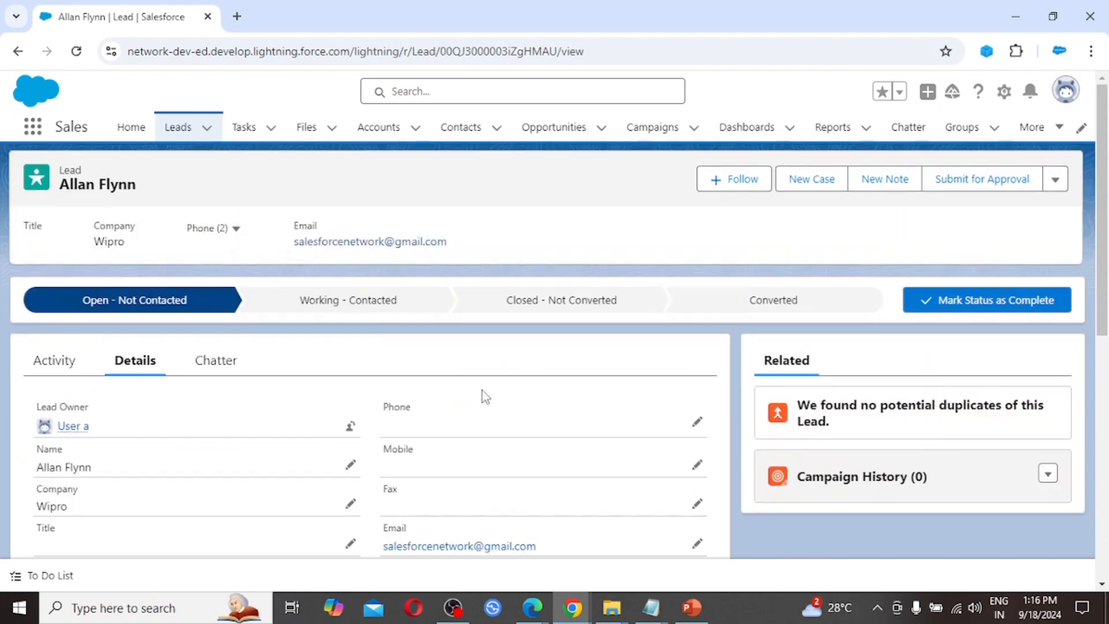
{"action": "left_click", "coordinate": [53, 365]}
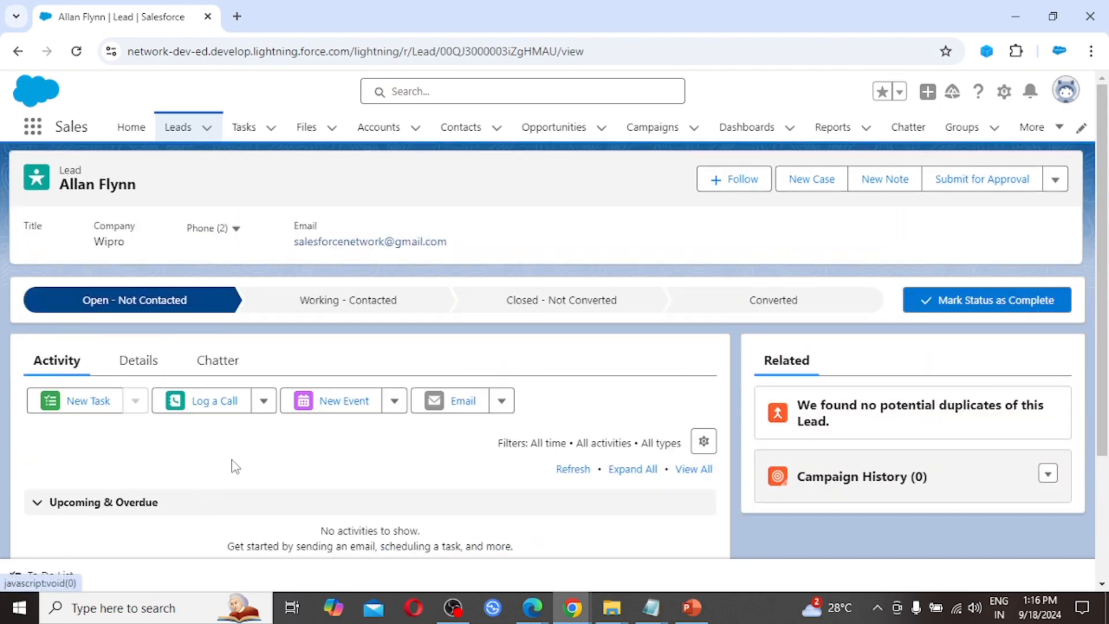
{"action": "scroll", "coordinate": [251, 478], "scroll_direction": "down", "scroll_amount": 1}
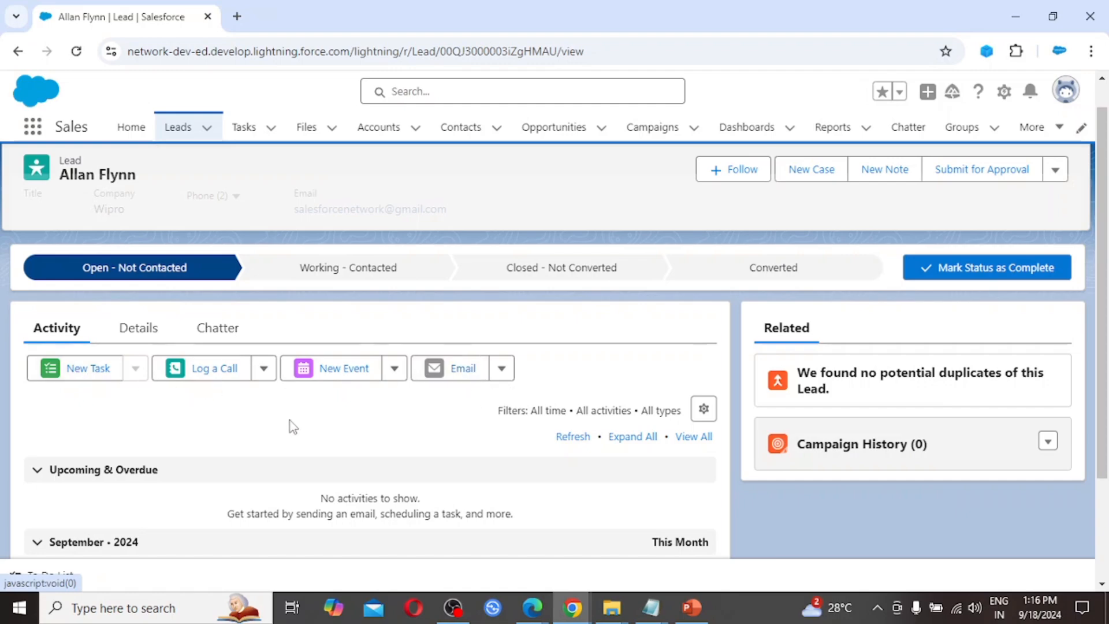
{"action": "left_click", "coordinate": [225, 334]}
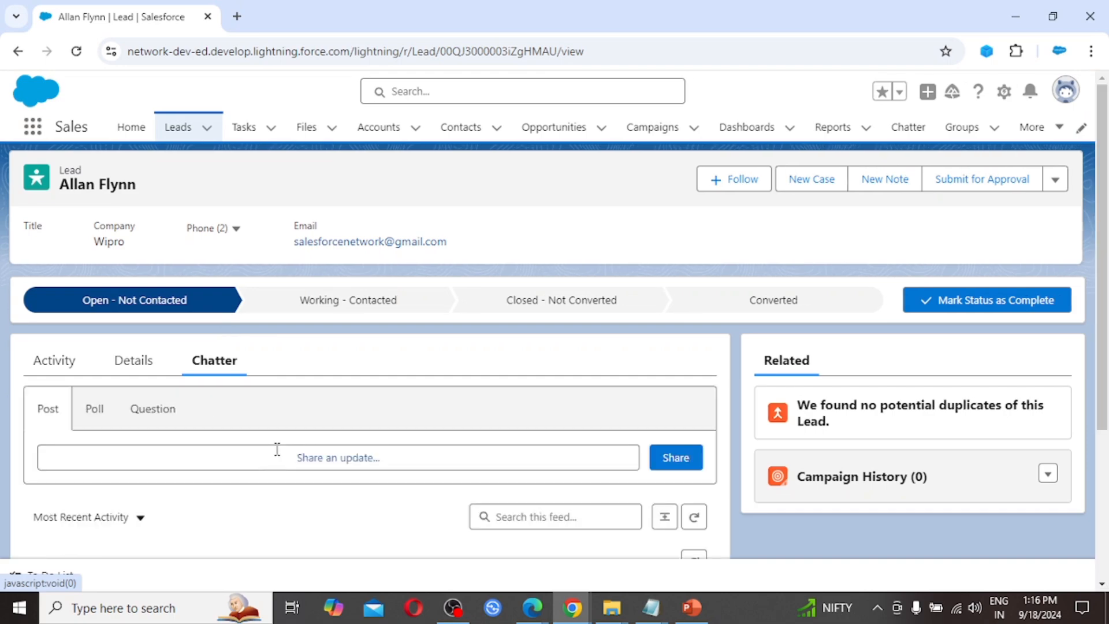
{"action": "scroll", "coordinate": [337, 488], "scroll_direction": "down", "scroll_amount": 2}
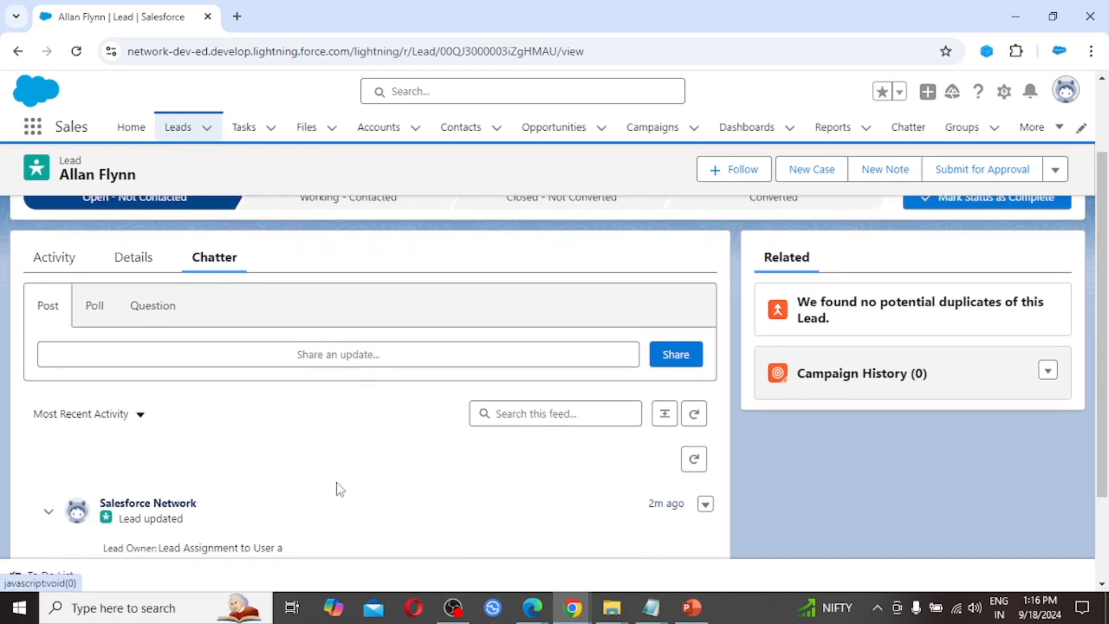
{"action": "scroll", "coordinate": [340, 489], "scroll_direction": "down", "scroll_amount": 3}
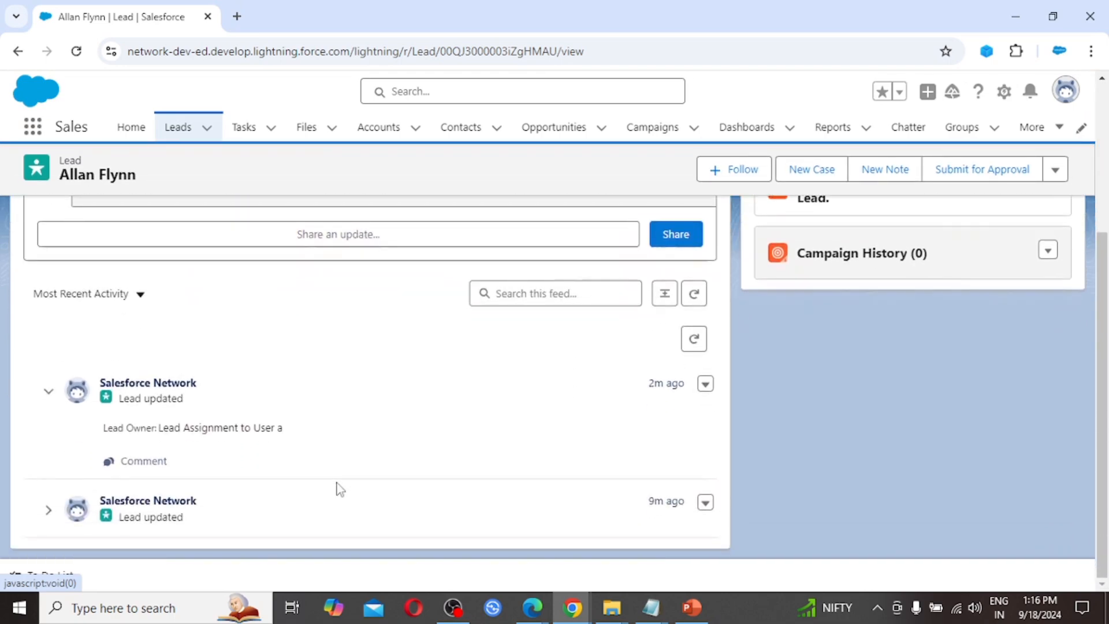
{"action": "scroll", "coordinate": [340, 489], "scroll_direction": "up", "scroll_amount": 5}
{"action": "left_click", "coordinate": [137, 362]}
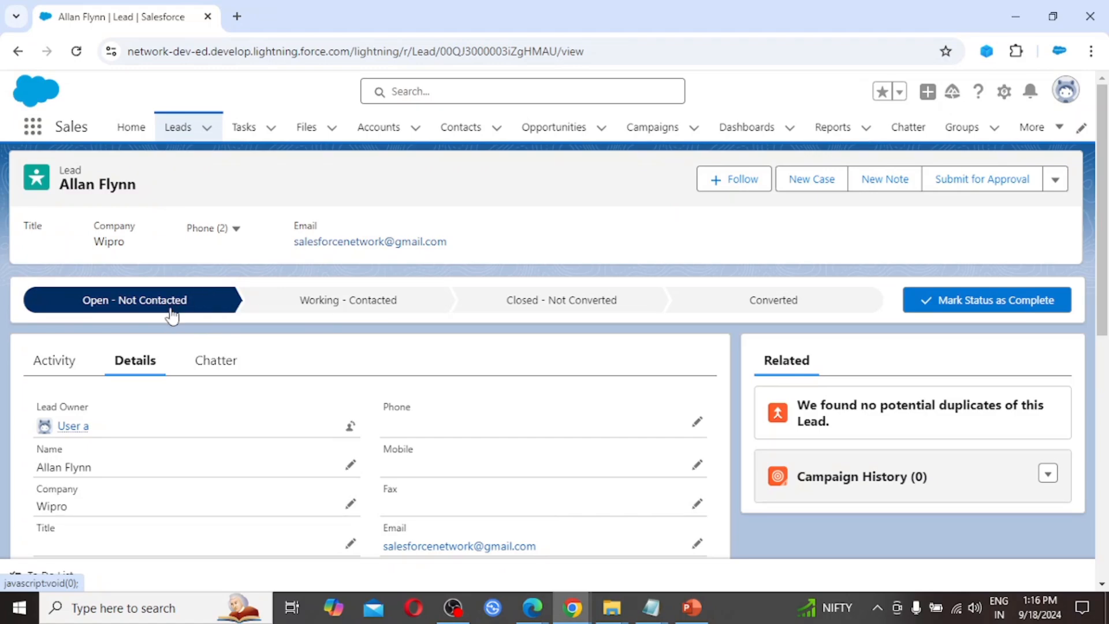
{"action": "left_click", "coordinate": [418, 312]}
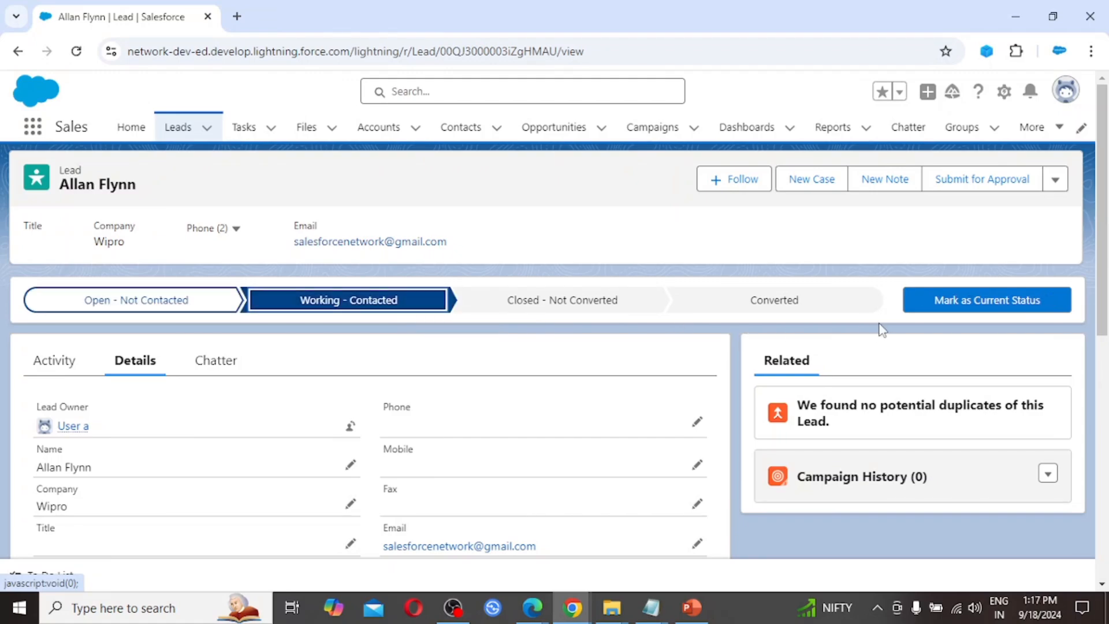
Step: Mark the Wipro lead Working - Contacted, then select Converted as its status
{"action": "left_click", "coordinate": [966, 307]}
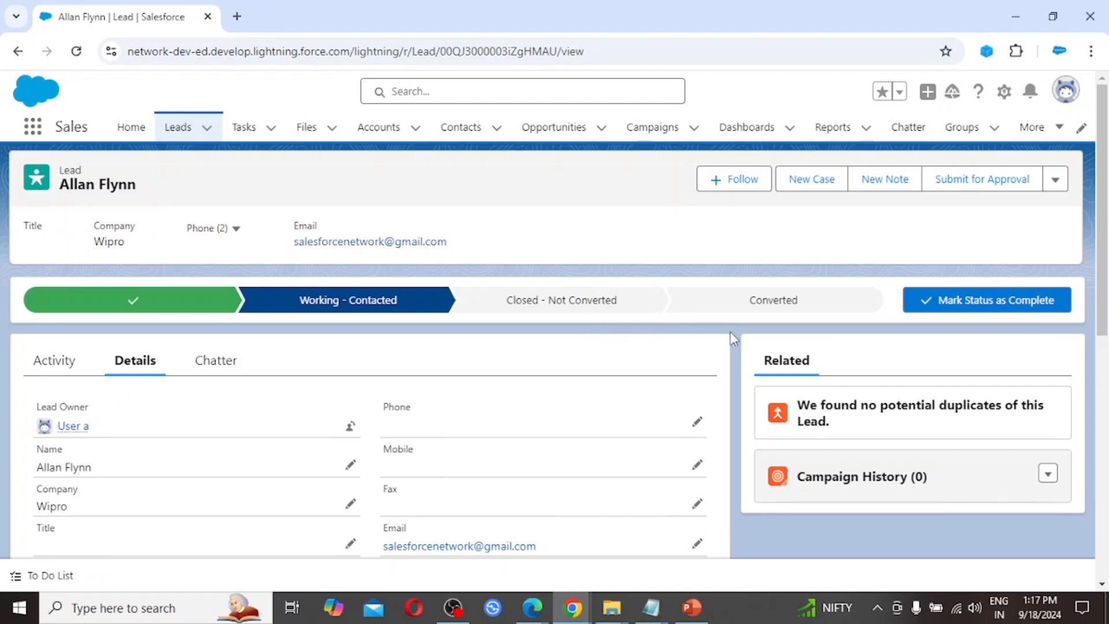
{"action": "left_click", "coordinate": [750, 312]}
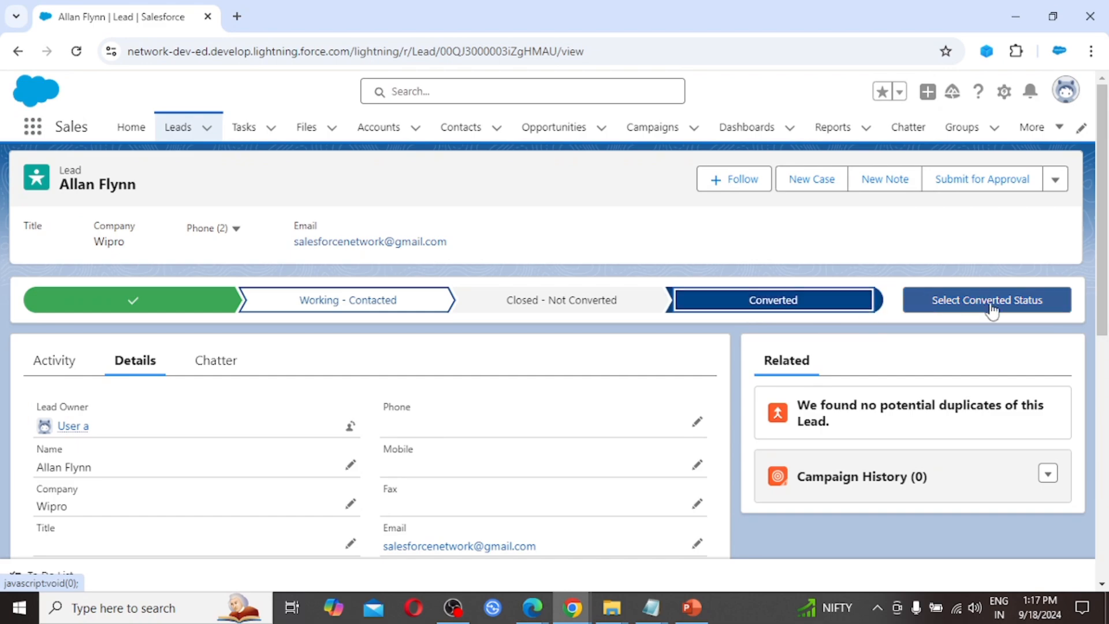
{"action": "left_click", "coordinate": [1012, 309]}
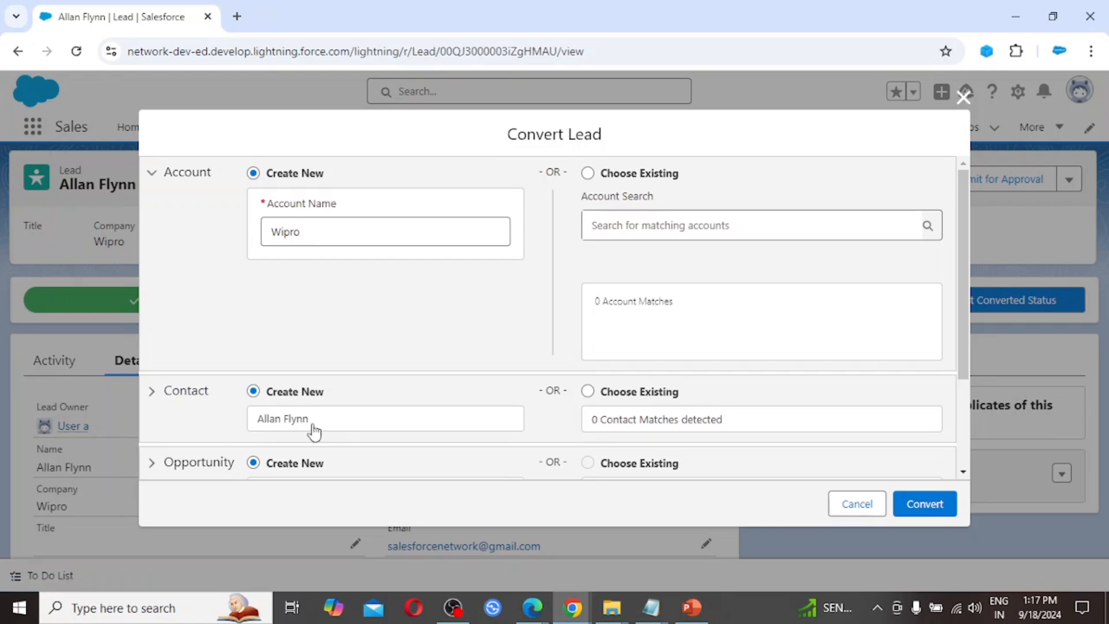
Step: Check the conversion form: new Wipro account, new contact, Wipro- opportunity, Closed - Converted status
{"action": "scroll", "coordinate": [347, 453], "scroll_direction": "down", "scroll_amount": 1}
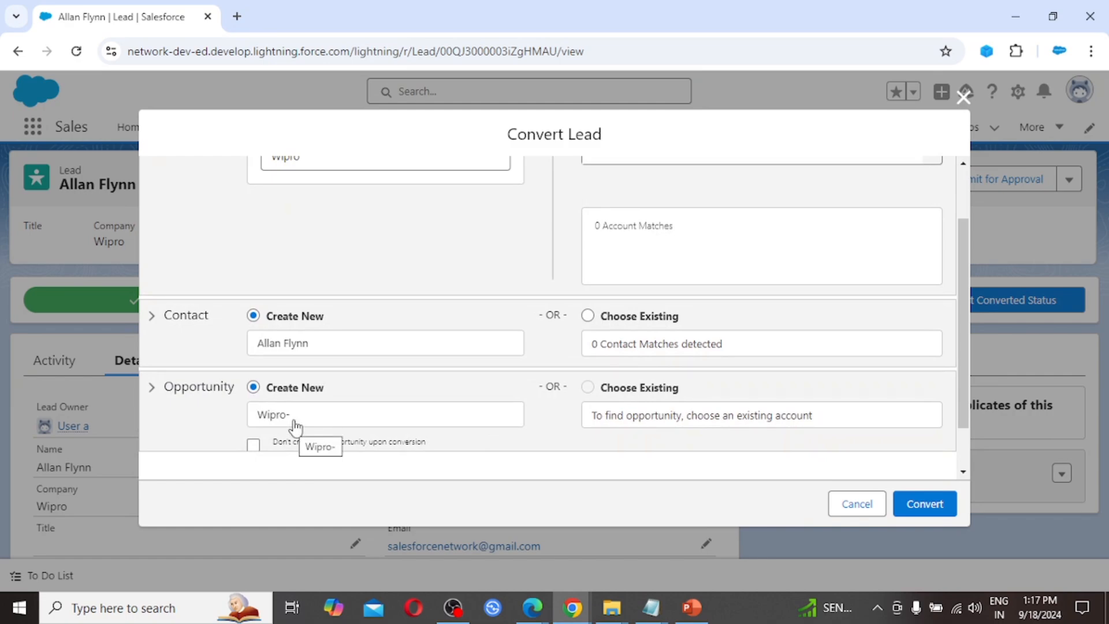
{"action": "scroll", "coordinate": [304, 423], "scroll_direction": "down", "scroll_amount": 1}
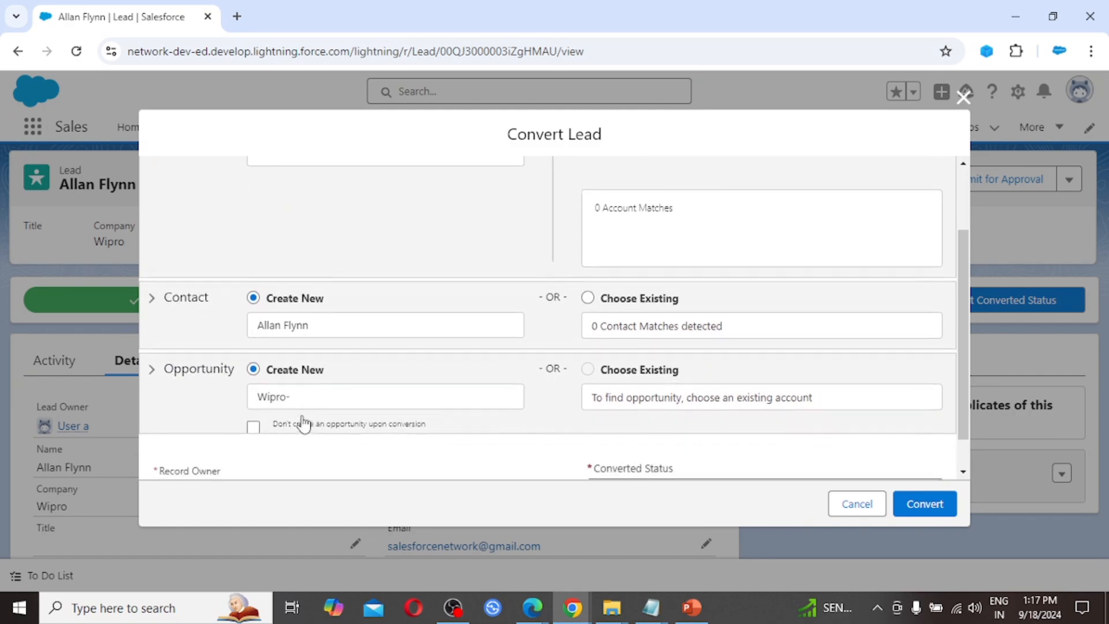
{"action": "scroll", "coordinate": [305, 424], "scroll_direction": "up", "scroll_amount": 2}
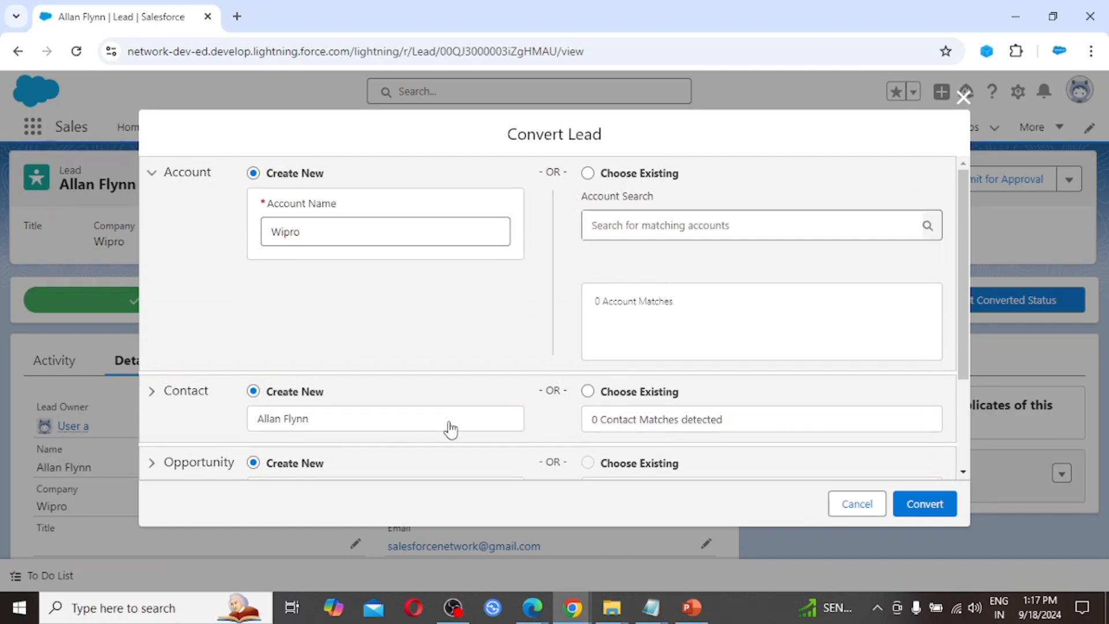
{"action": "scroll", "coordinate": [471, 396], "scroll_direction": "down", "scroll_amount": 1}
{"action": "scroll", "coordinate": [468, 392], "scroll_direction": "down", "scroll_amount": 2}
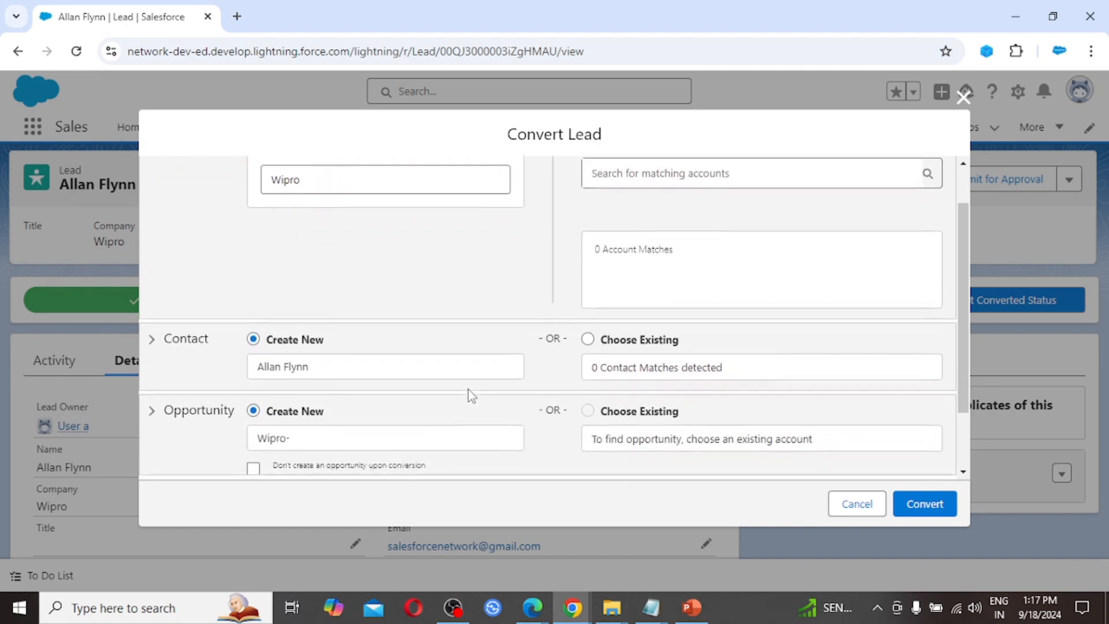
{"action": "scroll", "coordinate": [453, 359], "scroll_direction": "up", "scroll_amount": 3}
{"action": "scroll", "coordinate": [380, 434], "scroll_direction": "down", "scroll_amount": 3}
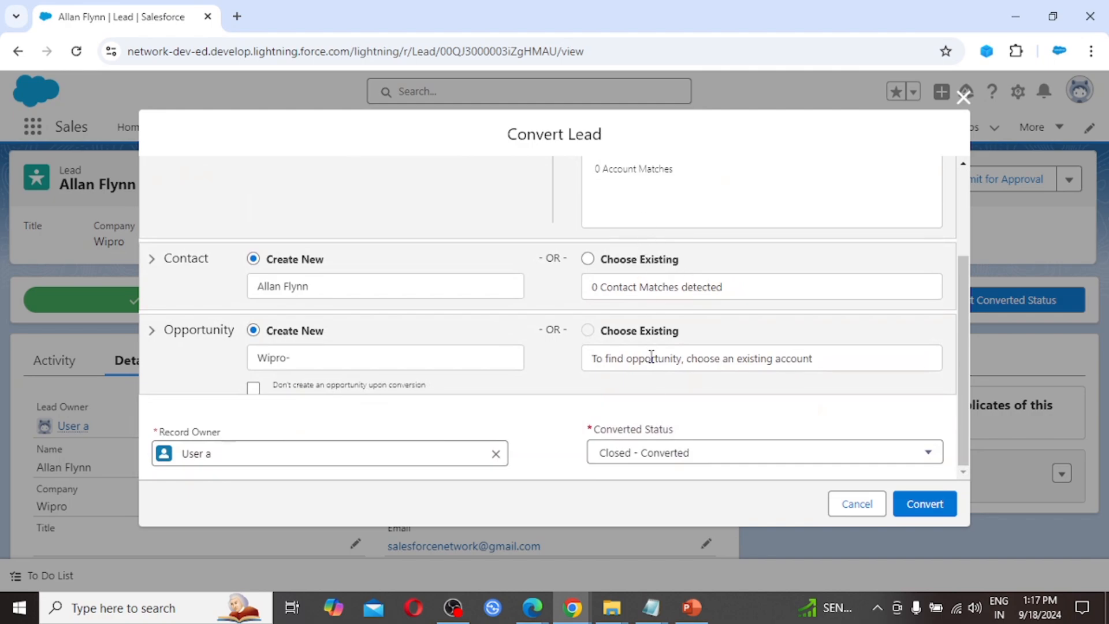
{"action": "scroll", "coordinate": [653, 315], "scroll_direction": "up", "scroll_amount": 3}
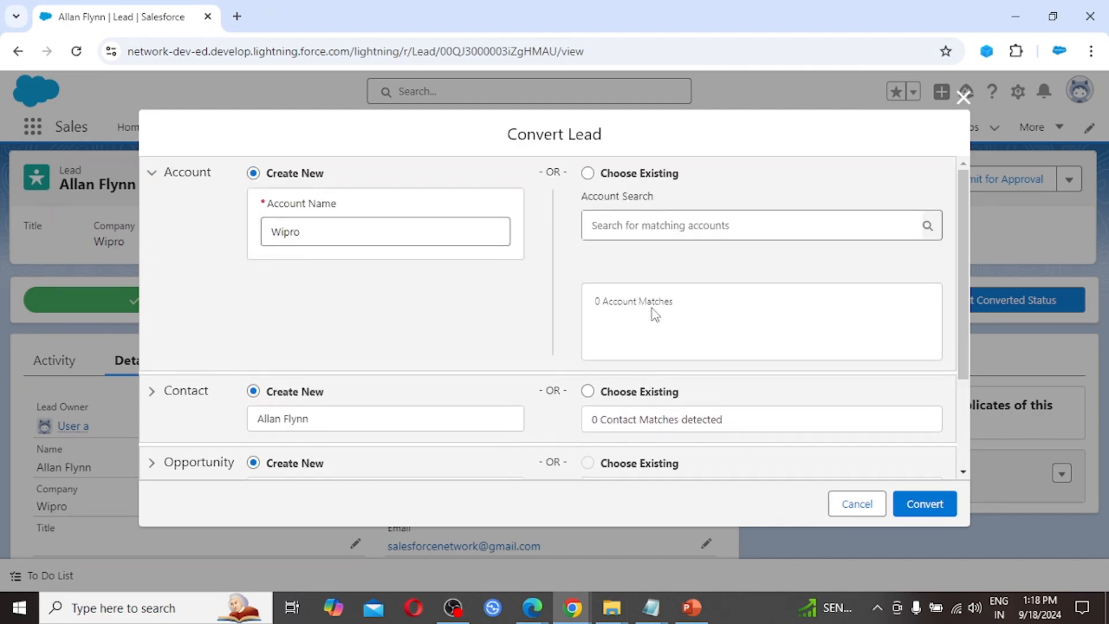
{"action": "scroll", "coordinate": [652, 314], "scroll_direction": "down", "scroll_amount": 2}
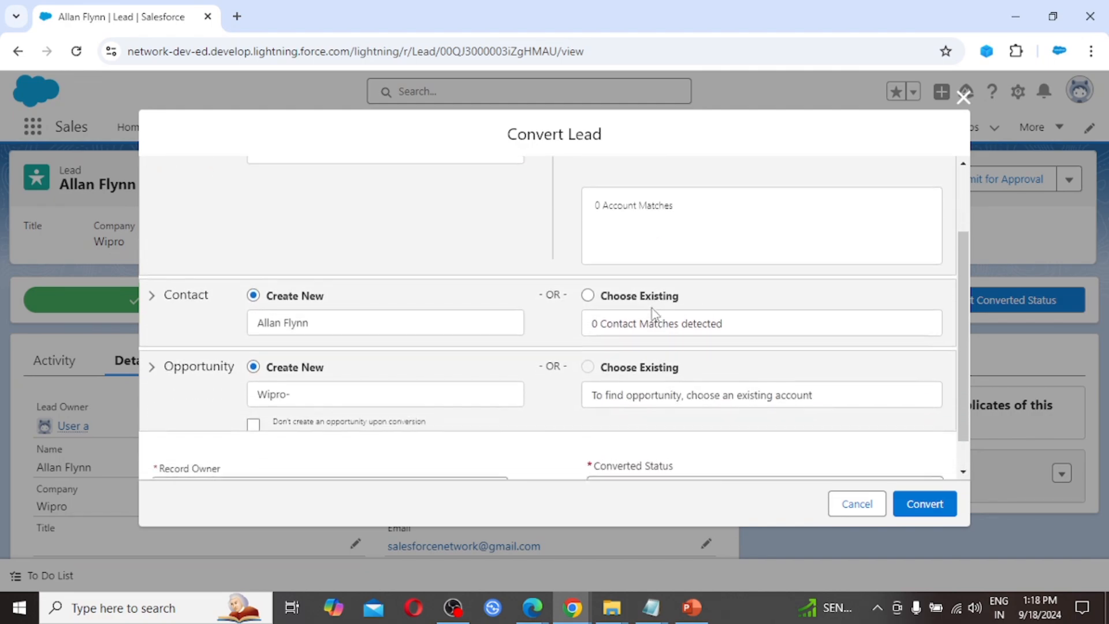
{"action": "scroll", "coordinate": [652, 315], "scroll_direction": "down", "scroll_amount": 1}
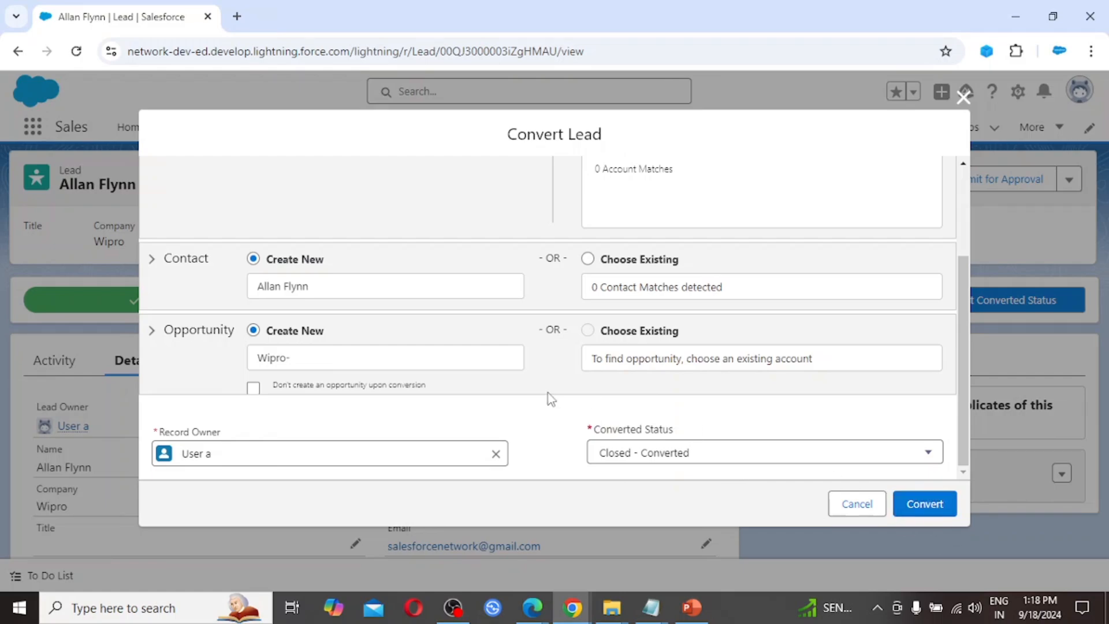
{"action": "scroll", "coordinate": [427, 340], "scroll_direction": "up", "scroll_amount": 3}
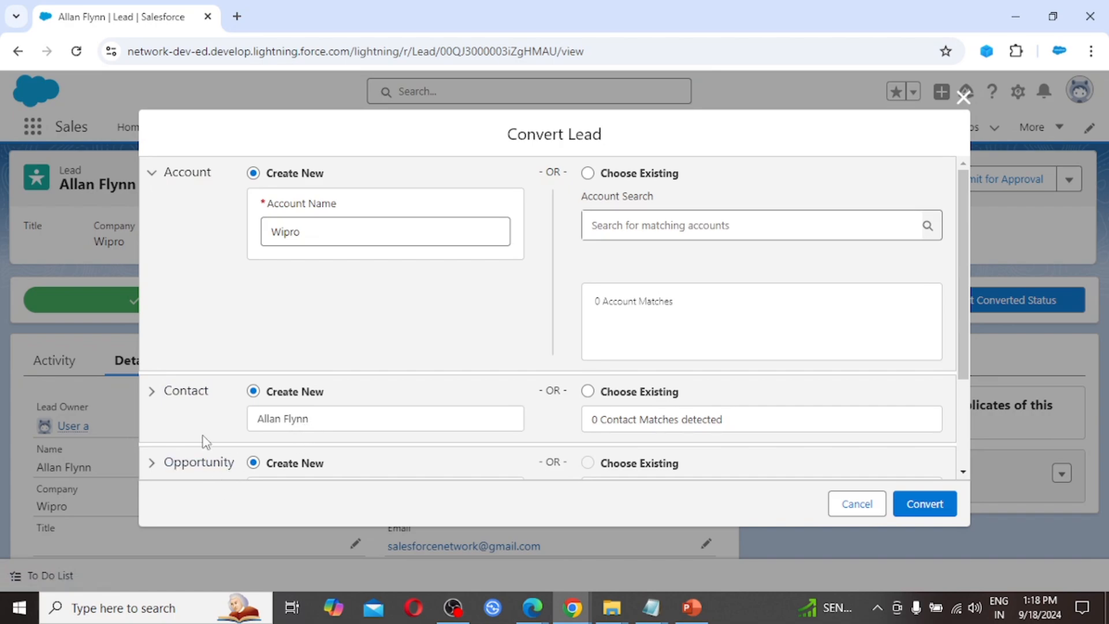
{"action": "scroll", "coordinate": [204, 443], "scroll_direction": "down", "scroll_amount": 1}
{"action": "scroll", "coordinate": [204, 443], "scroll_direction": "down", "scroll_amount": 2}
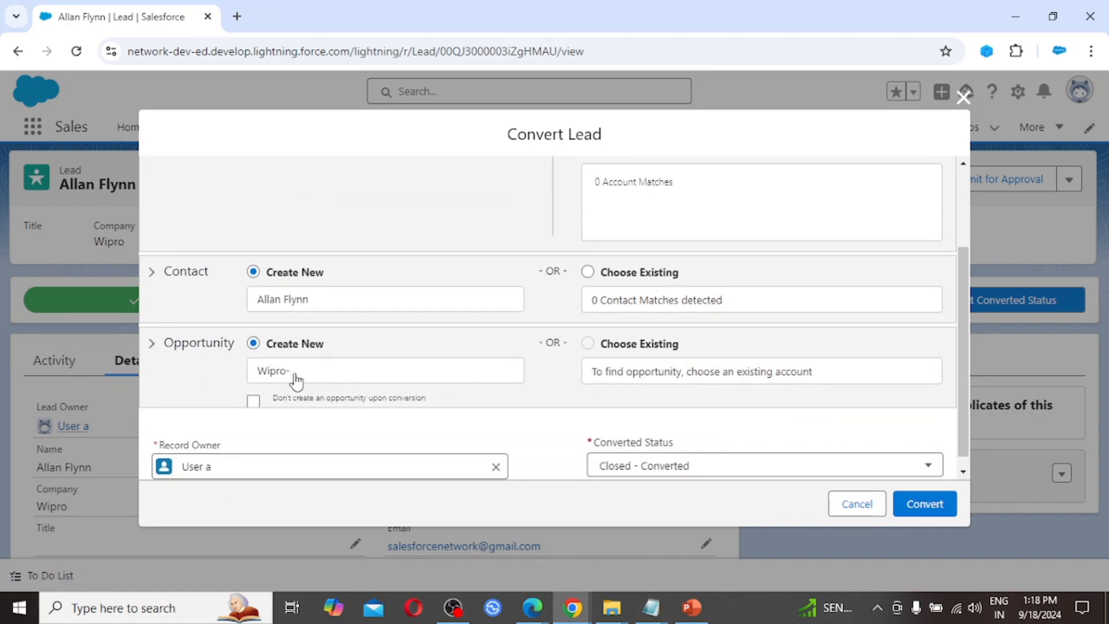
Step: Convert the lead, creating the Wipro account, contact and Wipro- opportunity closing 30/09/2024
{"action": "left_click", "coordinate": [926, 505]}
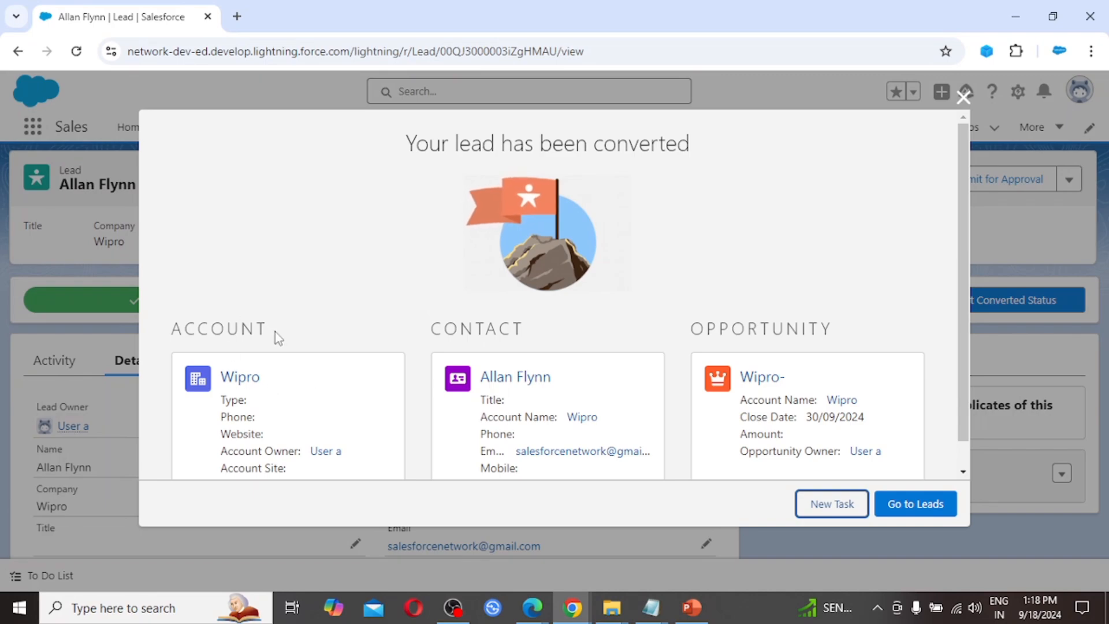
{"action": "scroll", "coordinate": [275, 331], "scroll_direction": "down", "scroll_amount": 1}
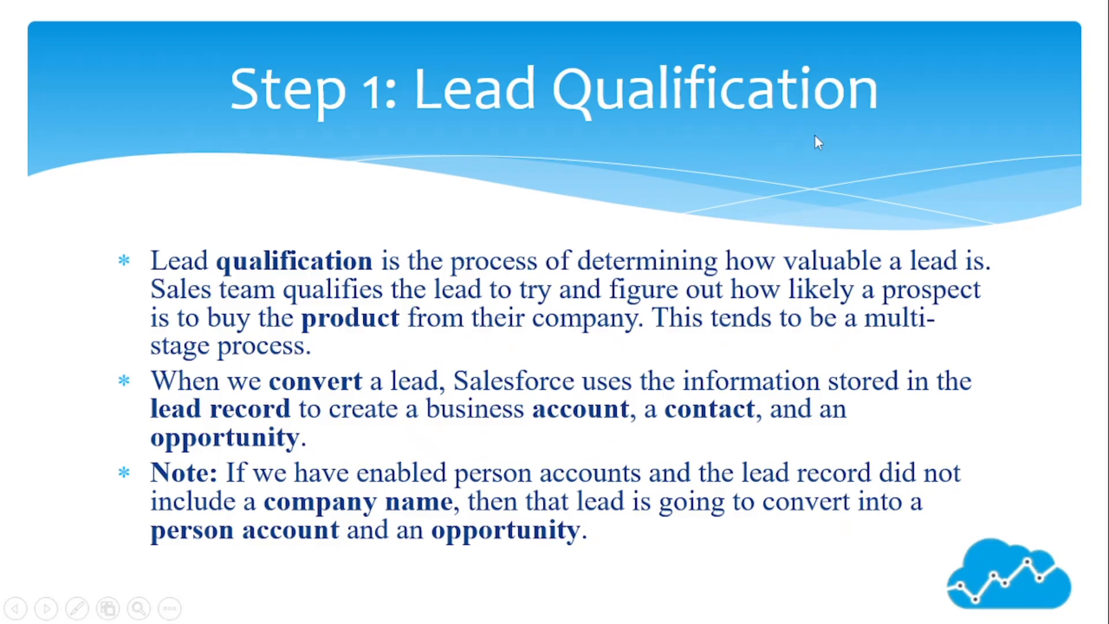
Step: Advance through the Opportunity Management, Account & Contact Management and Manage Contacts slides, then return to Salesforce Leads
{"action": "left_click", "coordinate": [760, 200]}
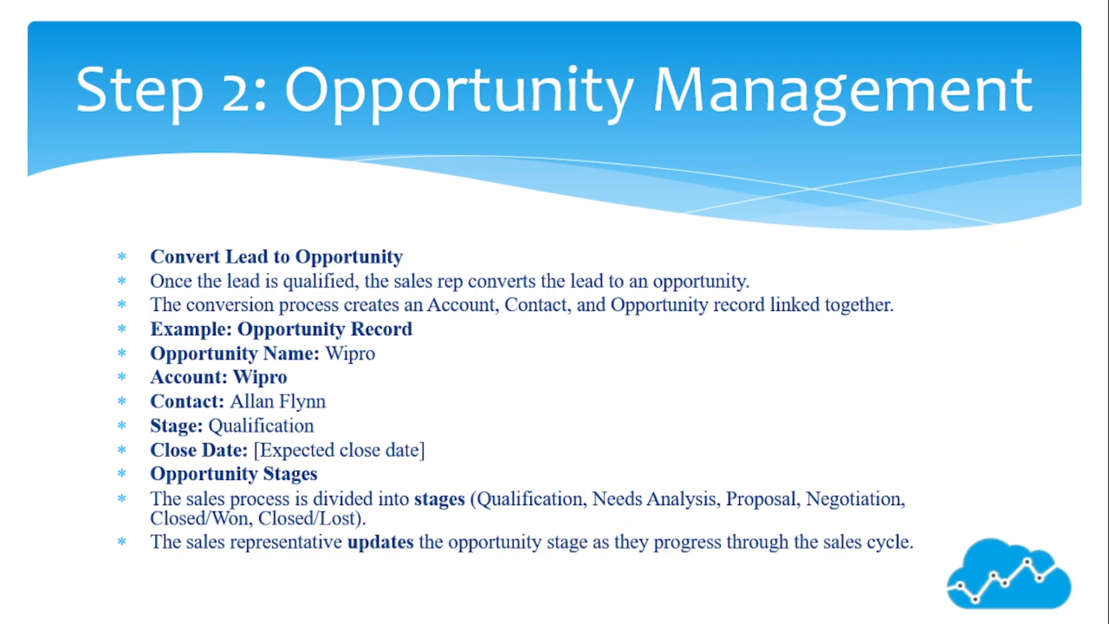
{"action": "key", "text": "Right"}
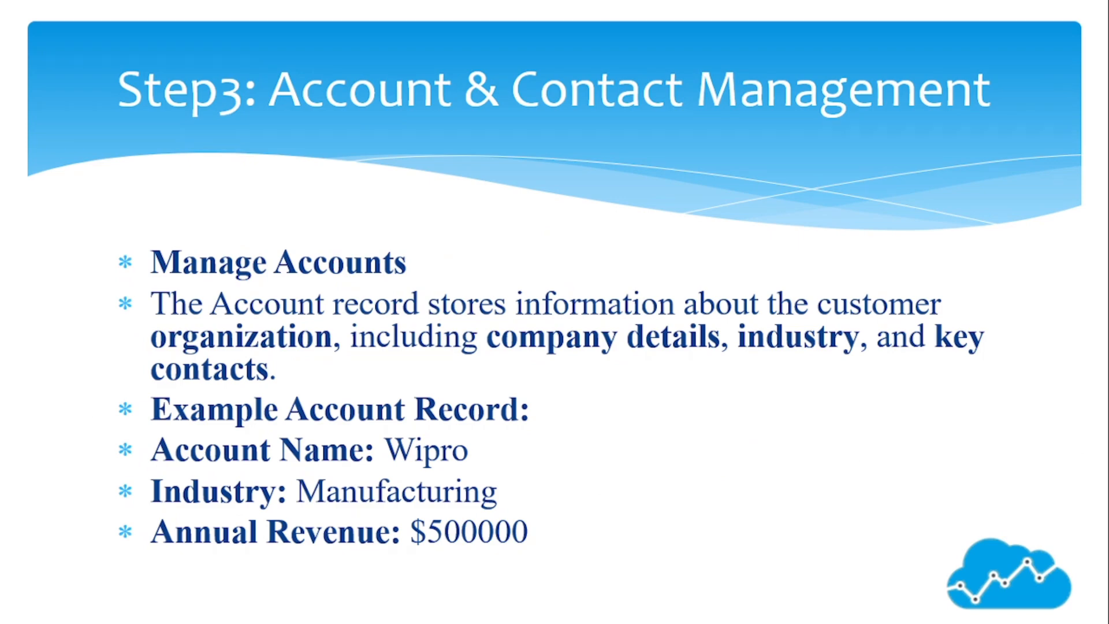
{"action": "key", "text": "Right"}
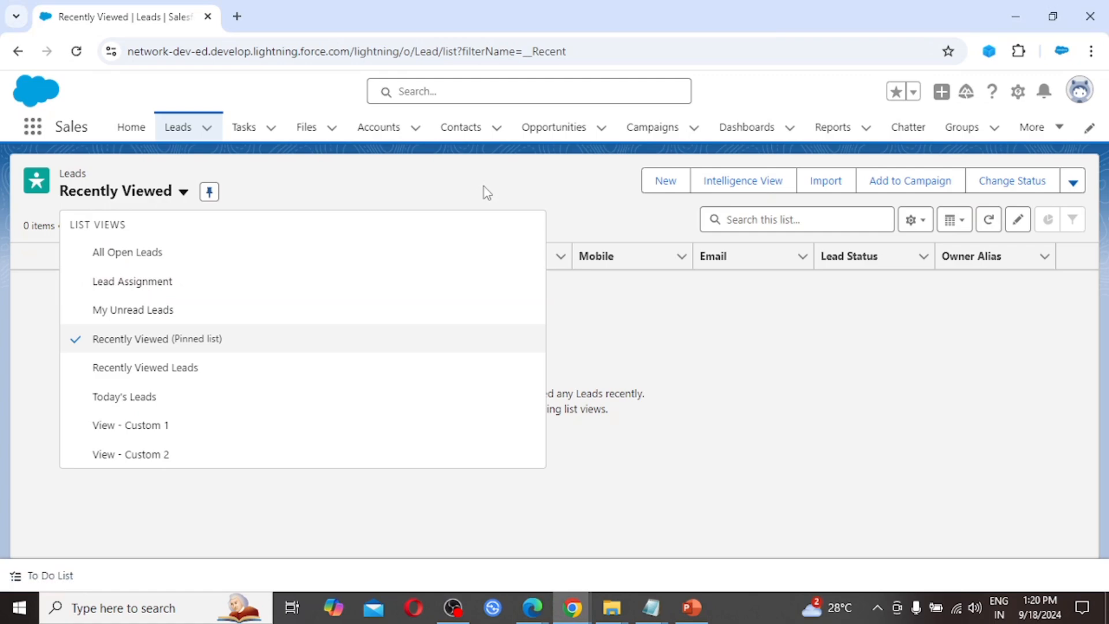
{"action": "left_click", "coordinate": [484, 187]}
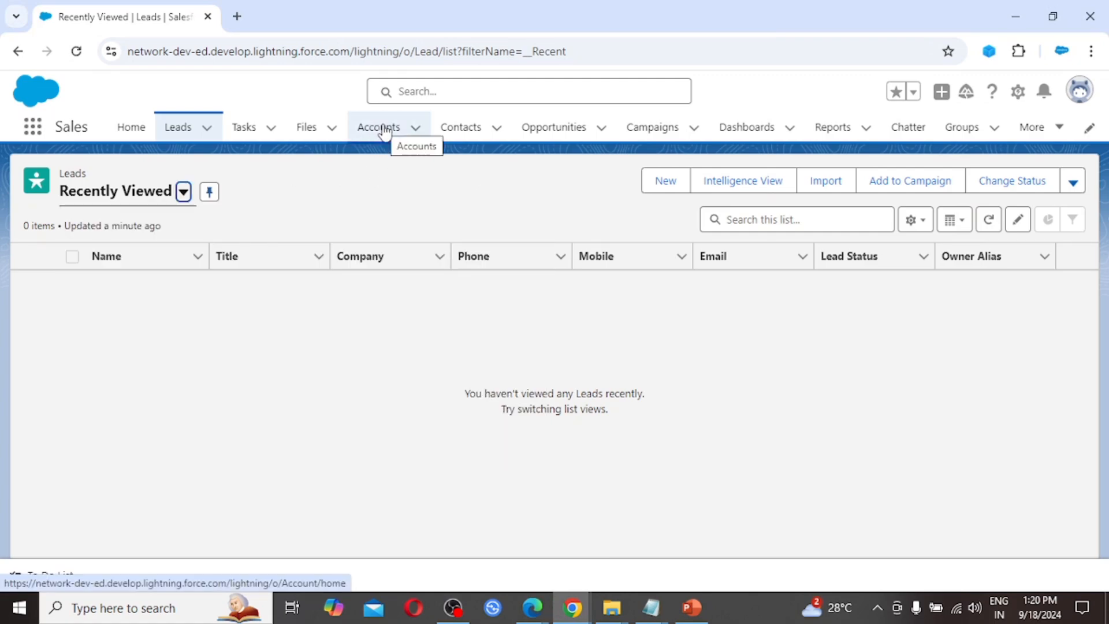
Step: Open the Wipro account from the Accounts tab's Recently Viewed list
{"action": "left_click", "coordinate": [379, 129]}
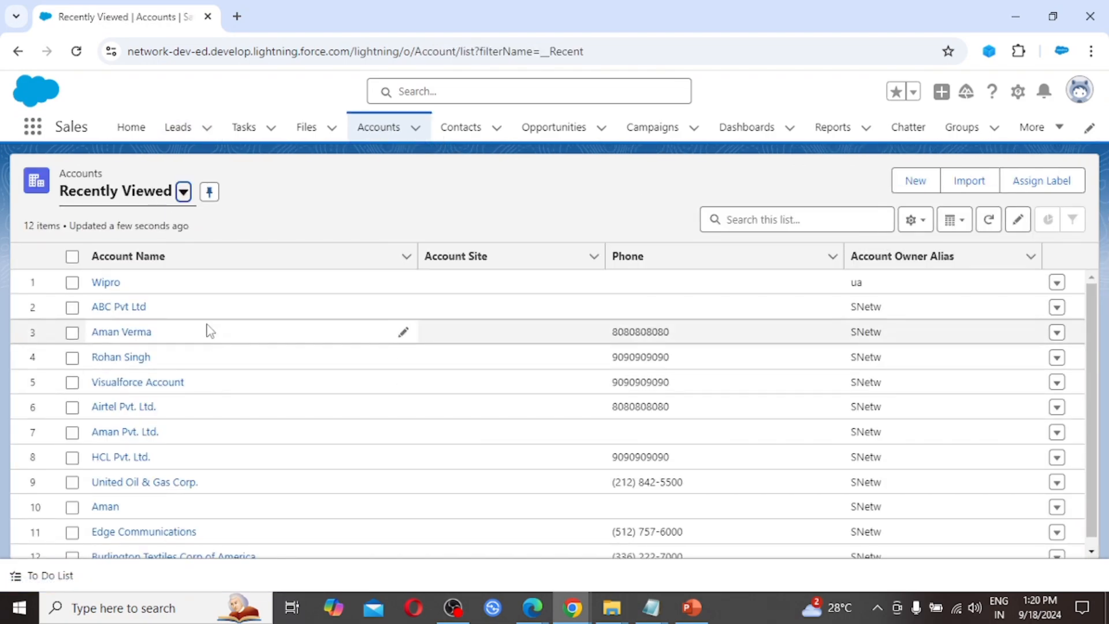
{"action": "left_click", "coordinate": [110, 283]}
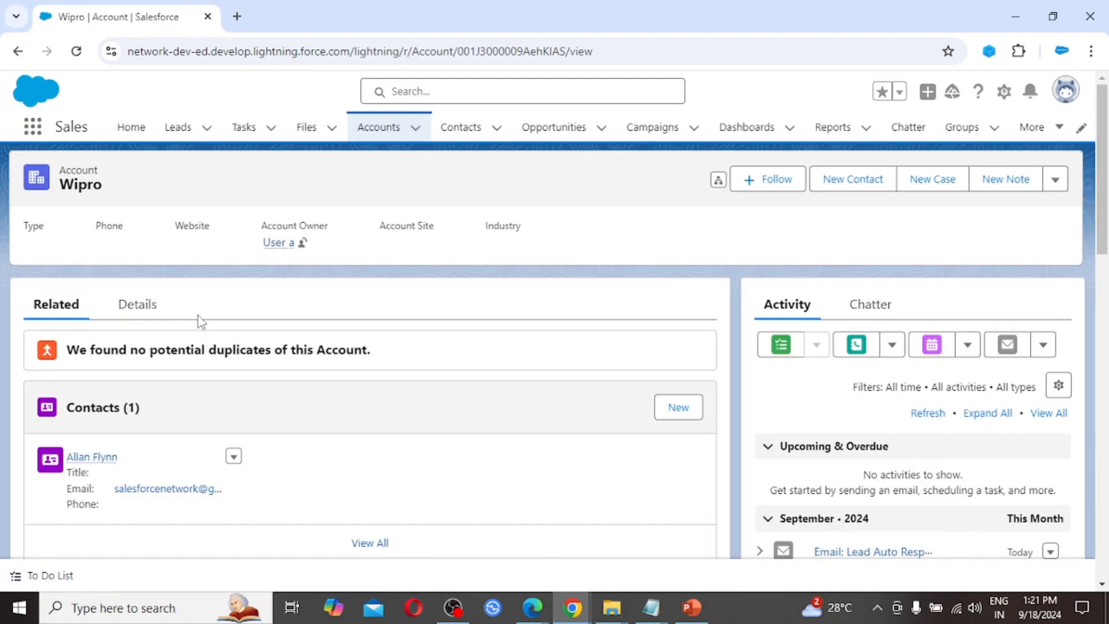
{"action": "left_click", "coordinate": [144, 310]}
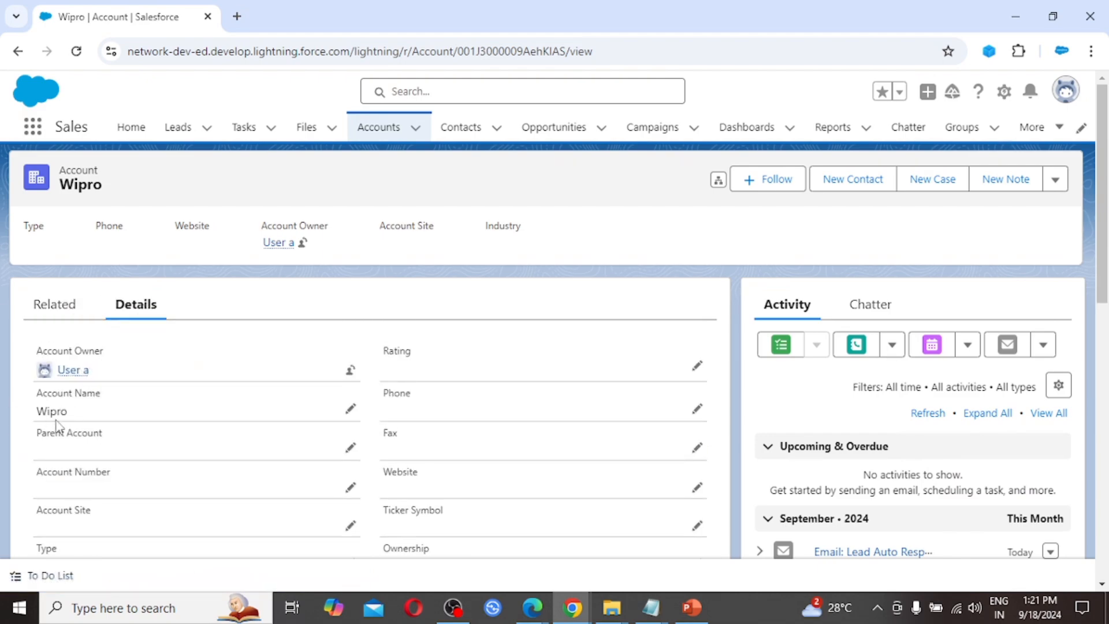
{"action": "scroll", "coordinate": [172, 445], "scroll_direction": "down", "scroll_amount": 3}
{"action": "scroll", "coordinate": [173, 445], "scroll_direction": "down", "scroll_amount": 5}
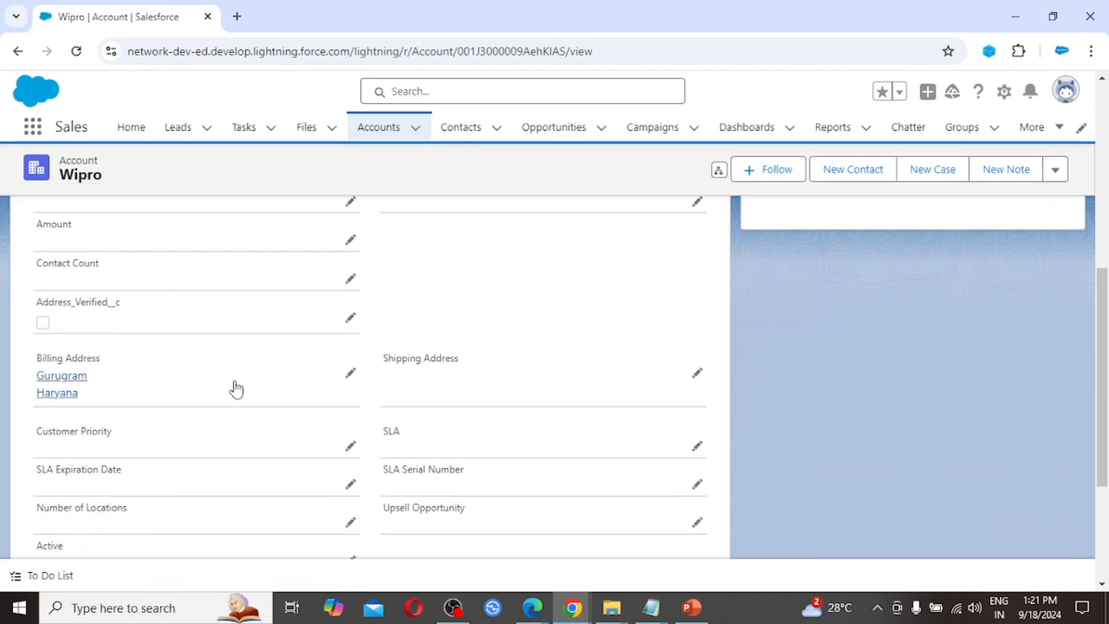
{"action": "scroll", "coordinate": [235, 386], "scroll_direction": "down", "scroll_amount": 4}
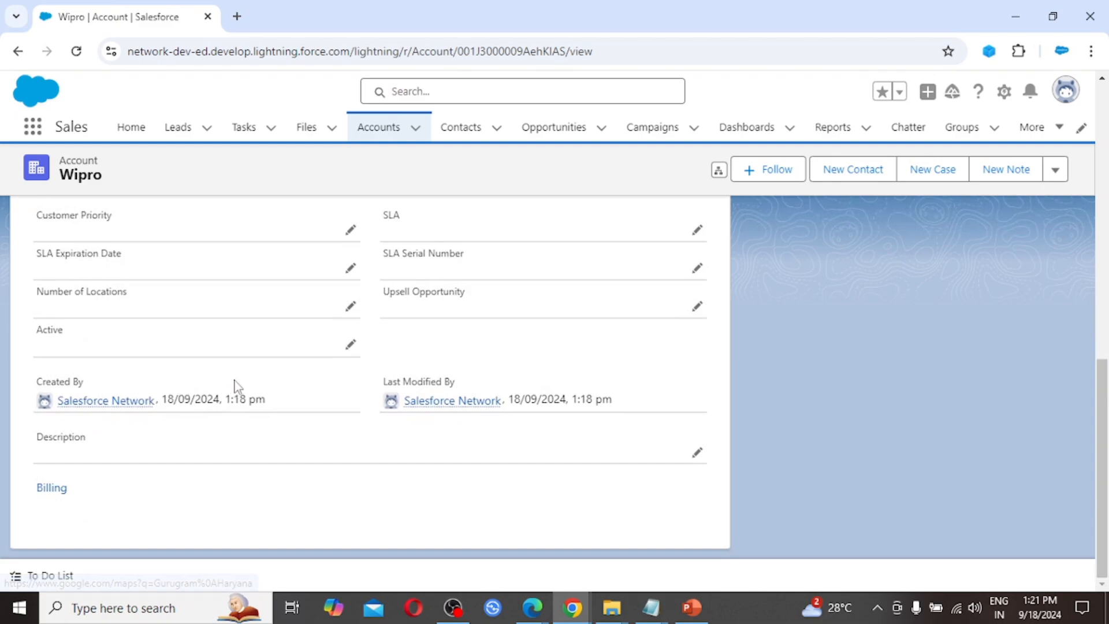
{"action": "scroll", "coordinate": [235, 386], "scroll_direction": "up", "scroll_amount": 5}
{"action": "scroll", "coordinate": [236, 386], "scroll_direction": "up", "scroll_amount": 6}
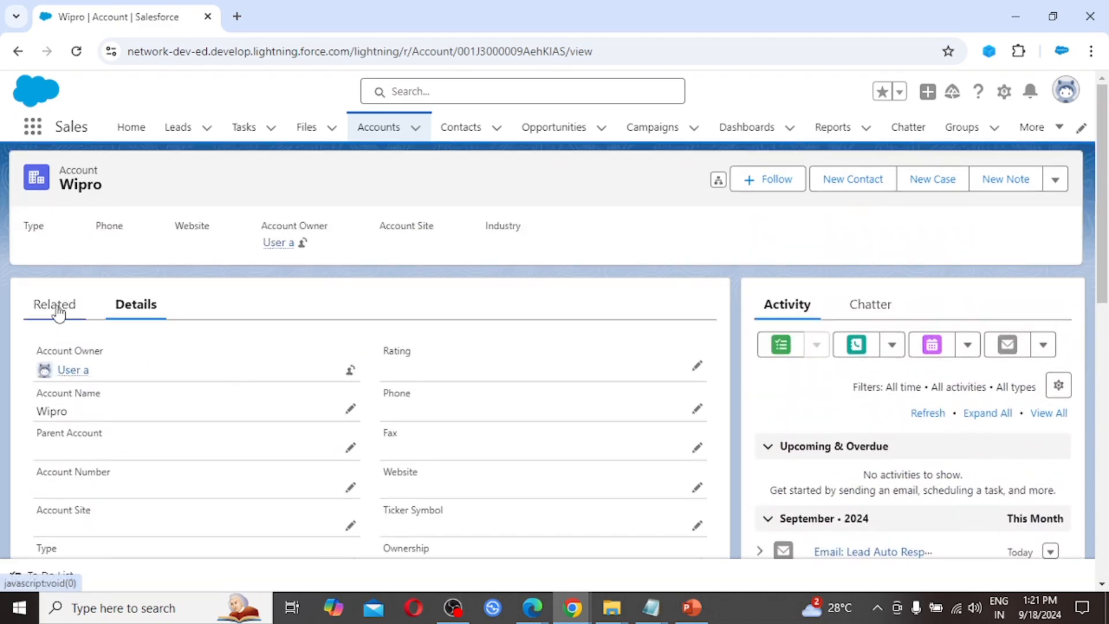
{"action": "left_click", "coordinate": [57, 312]}
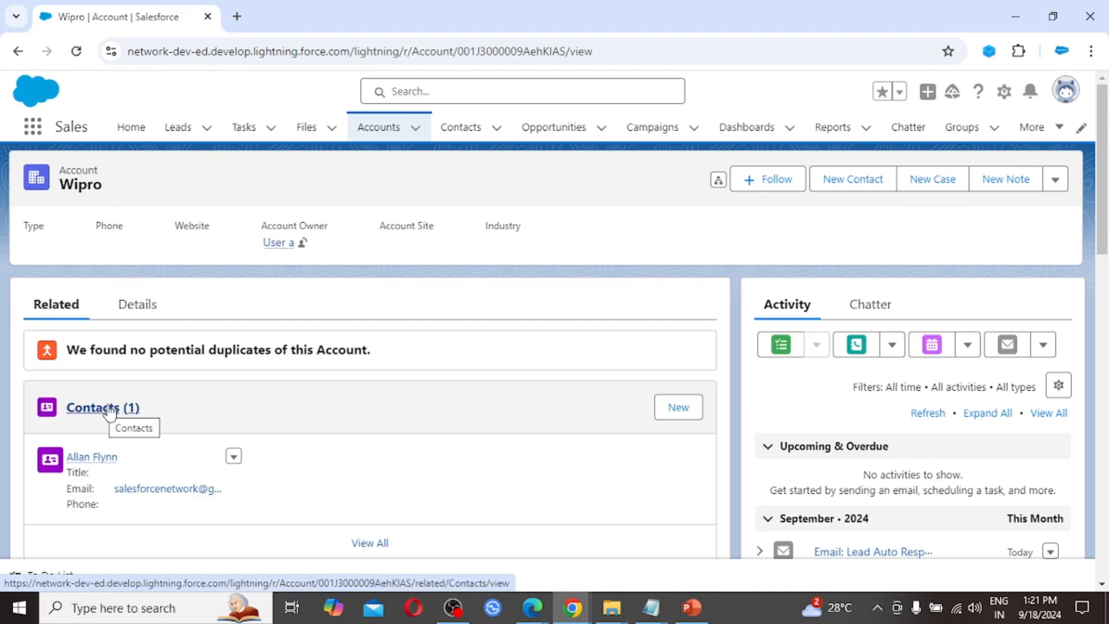
{"action": "scroll", "coordinate": [168, 412], "scroll_direction": "down", "scroll_amount": 3}
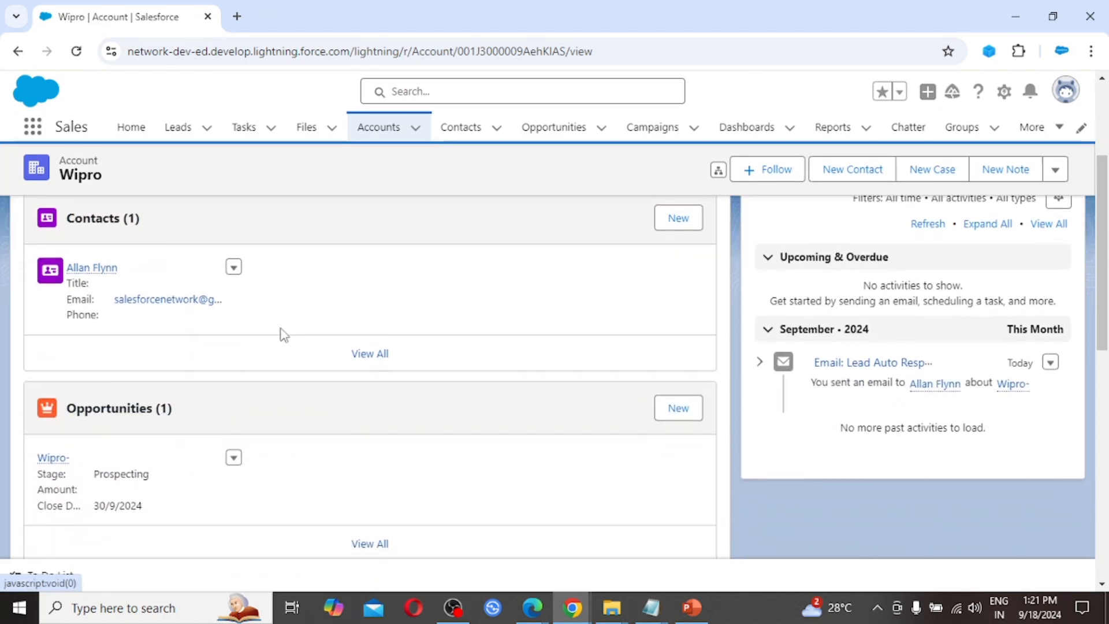
{"action": "scroll", "coordinate": [281, 335], "scroll_direction": "up", "scroll_amount": 1}
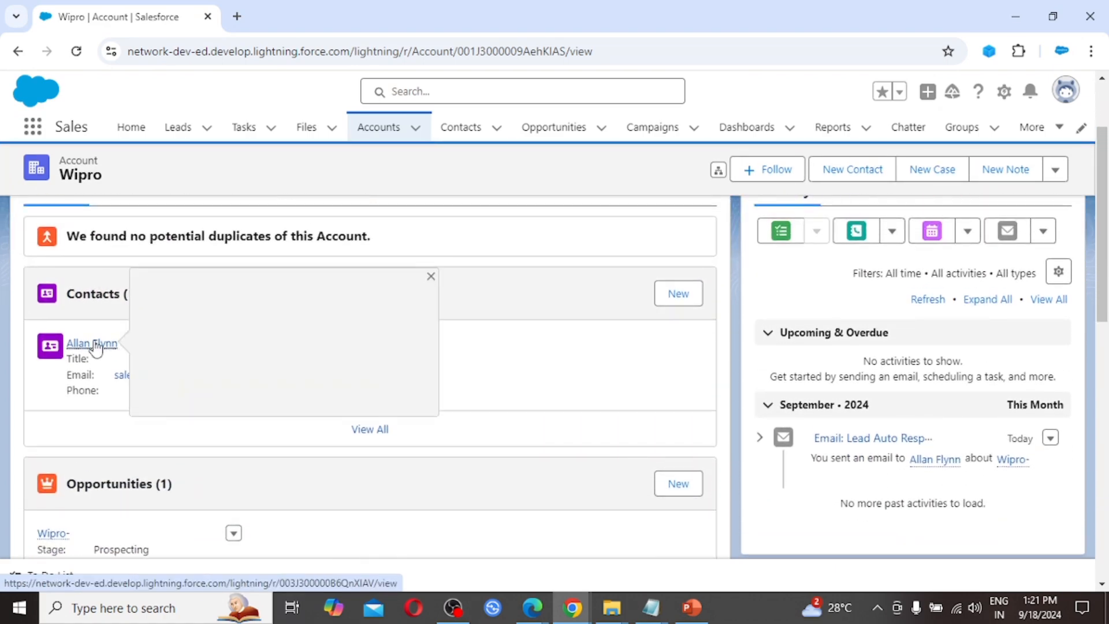
Step: Open the Wipro account's contact, review its details, then open its related Wipro- opportunity
{"action": "left_click", "coordinate": [94, 343]}
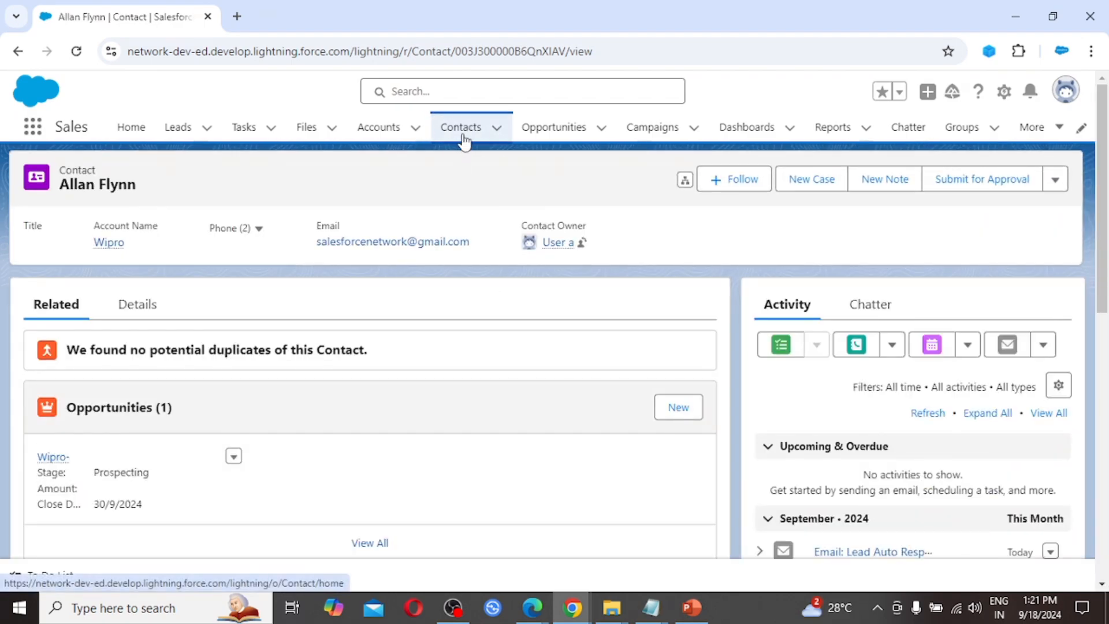
{"action": "left_click", "coordinate": [136, 307]}
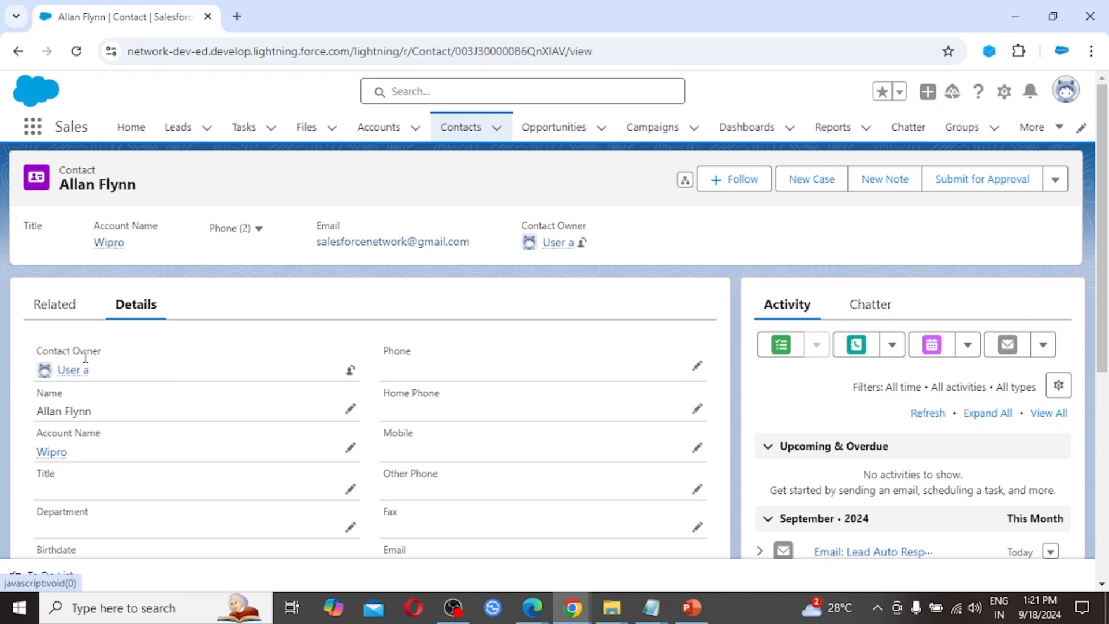
{"action": "mouse_move", "coordinate": [83, 372]}
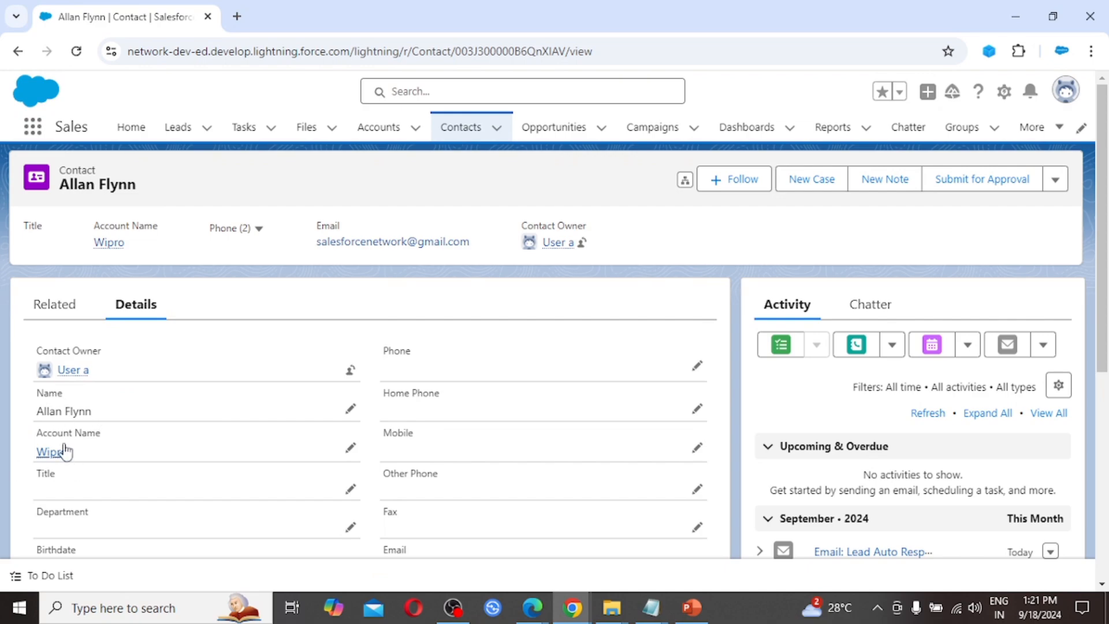
{"action": "scroll", "coordinate": [98, 463], "scroll_direction": "down", "scroll_amount": 3}
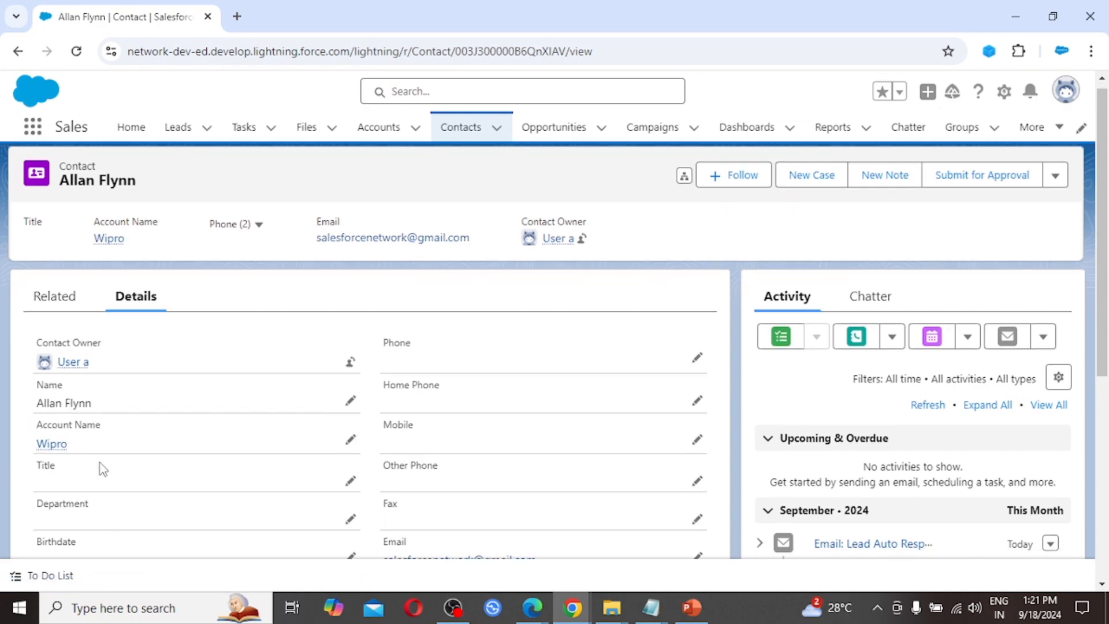
{"action": "scroll", "coordinate": [102, 468], "scroll_direction": "down", "scroll_amount": 1}
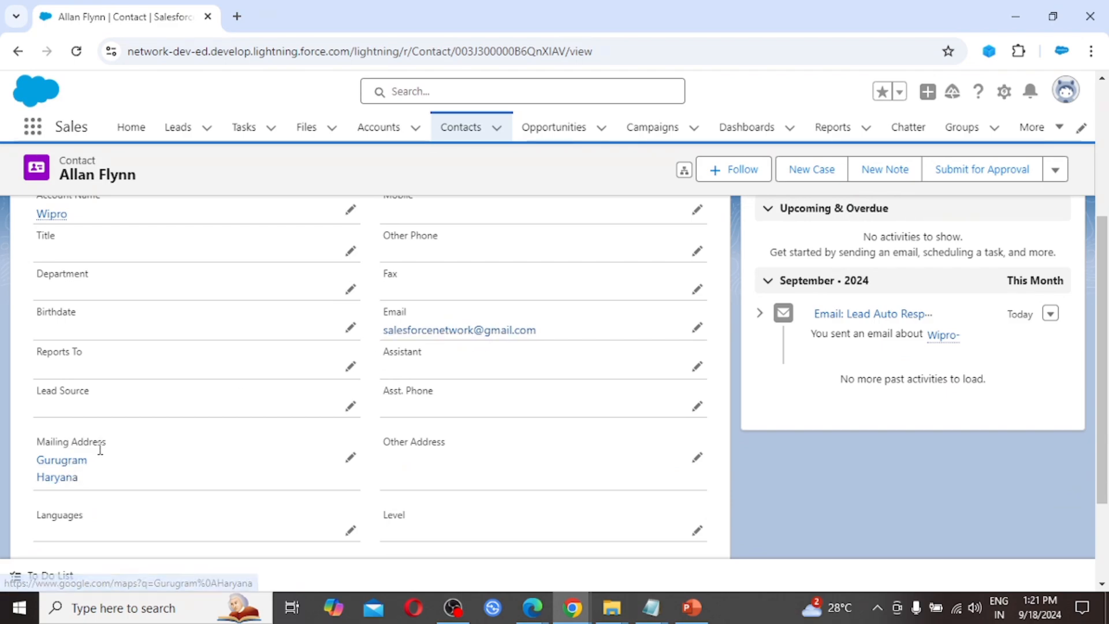
{"action": "scroll", "coordinate": [109, 492], "scroll_direction": "down", "scroll_amount": 2}
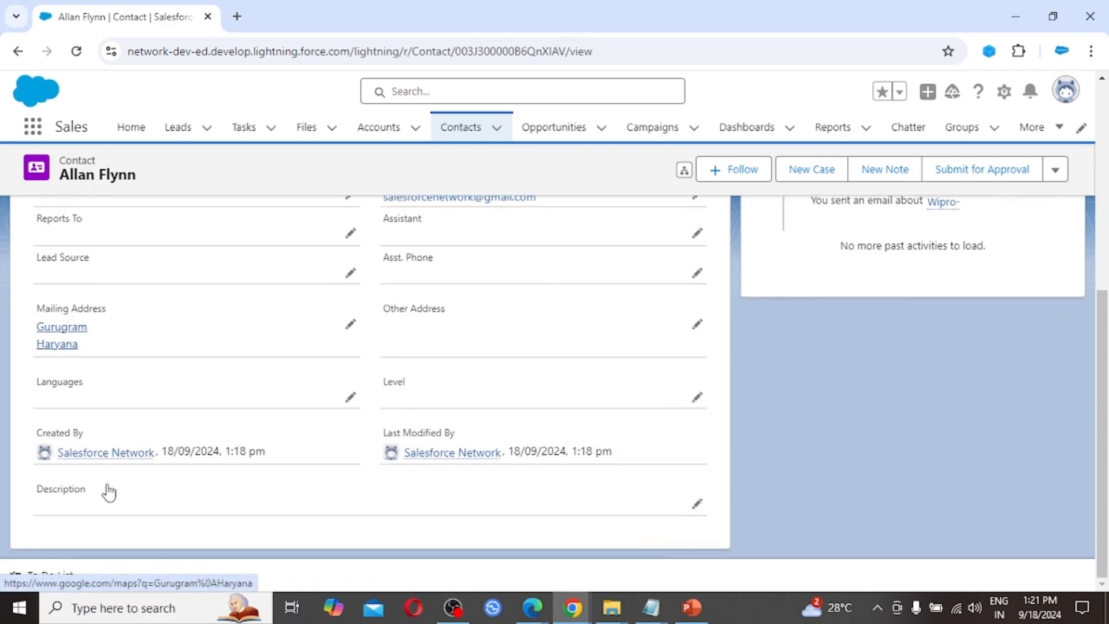
{"action": "scroll", "coordinate": [108, 488], "scroll_direction": "up", "scroll_amount": 6}
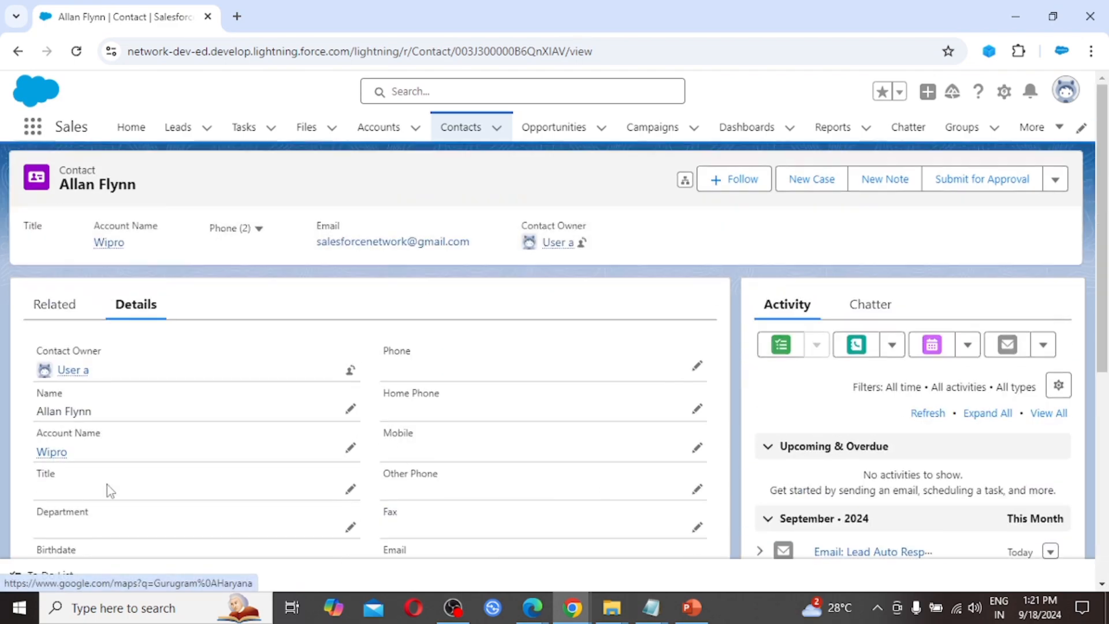
{"action": "left_click", "coordinate": [50, 309]}
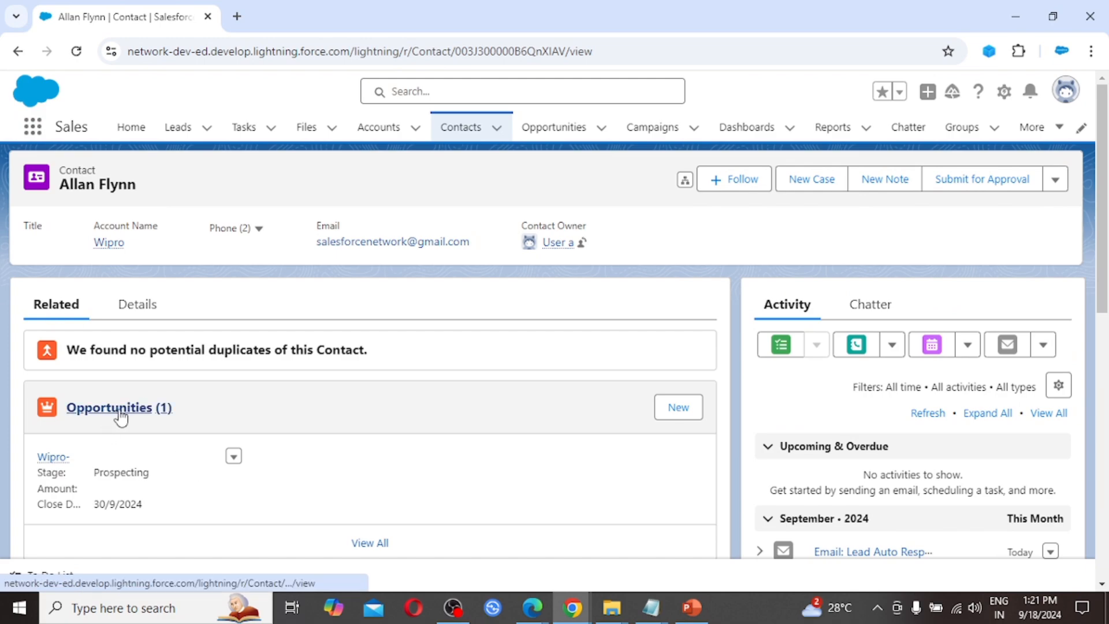
{"action": "left_click", "coordinate": [53, 461]}
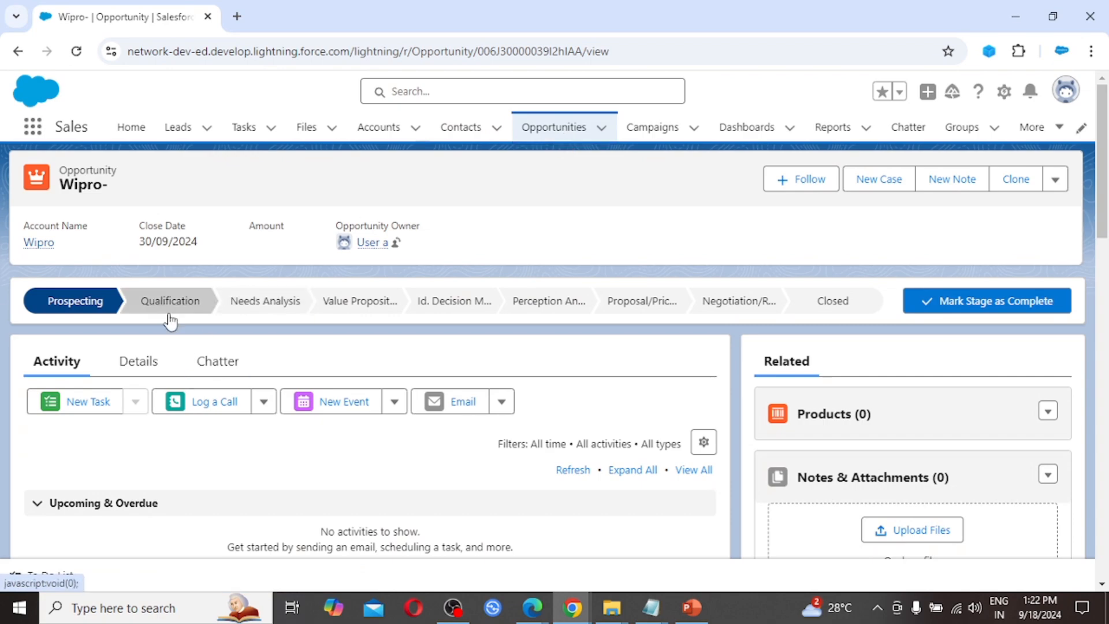
{"action": "left_click", "coordinate": [146, 373]}
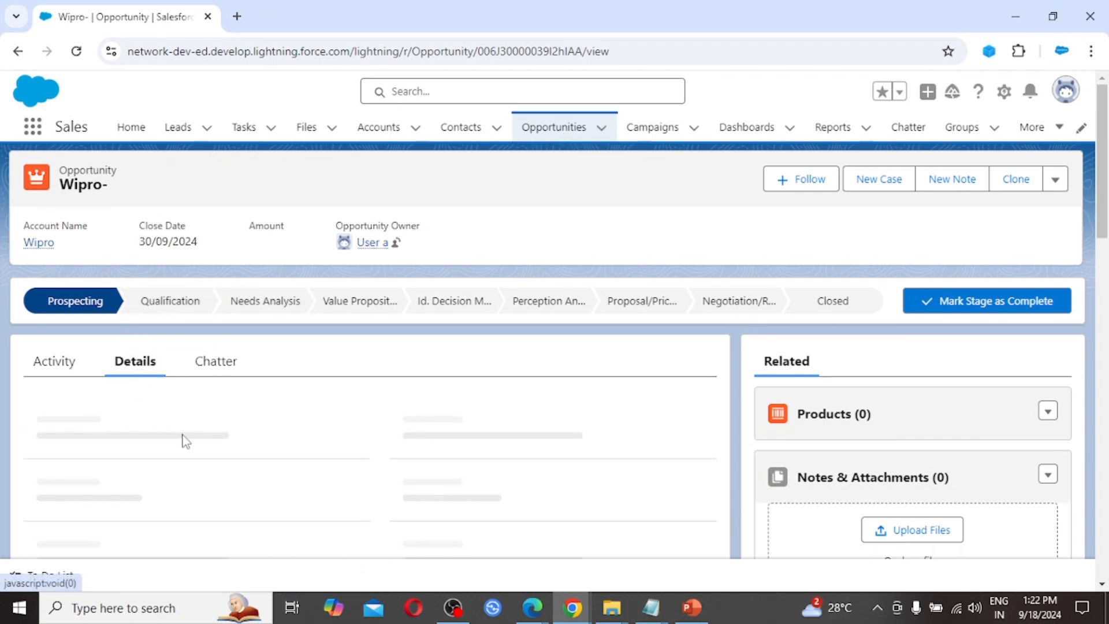
{"action": "scroll", "coordinate": [258, 455], "scroll_direction": "down", "scroll_amount": 2}
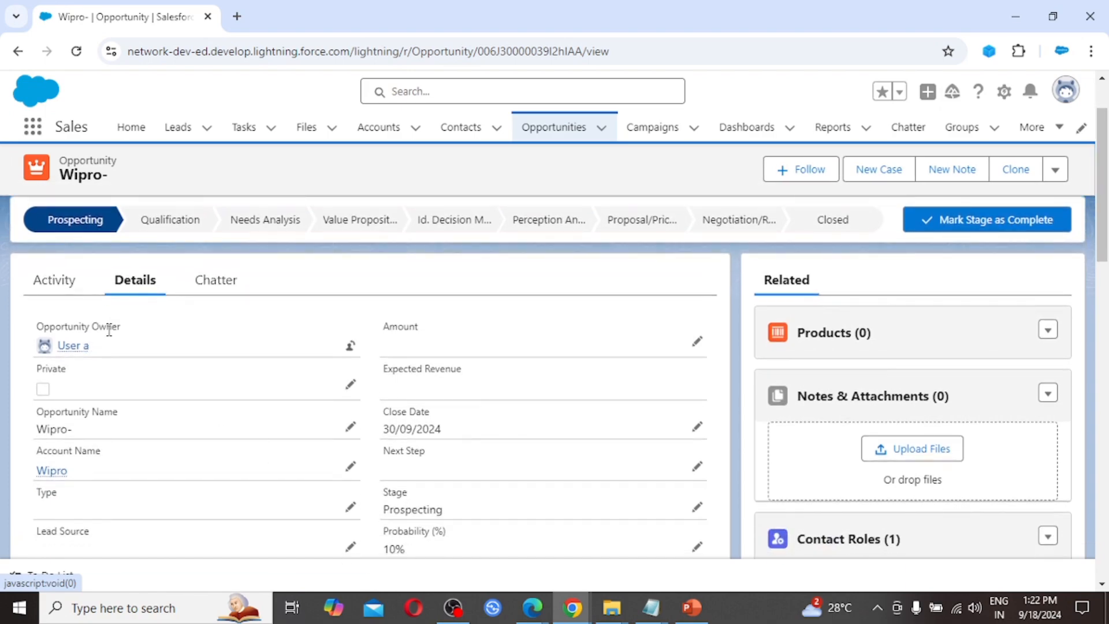
{"action": "mouse_move", "coordinate": [64, 345]}
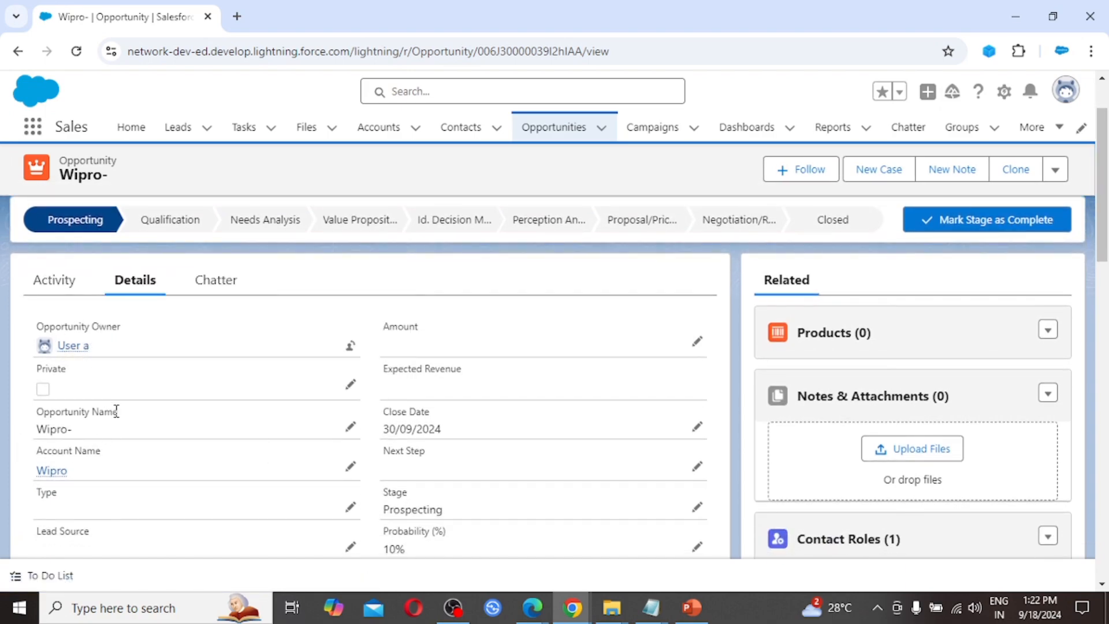
{"action": "scroll", "coordinate": [116, 410], "scroll_direction": "down", "scroll_amount": 2}
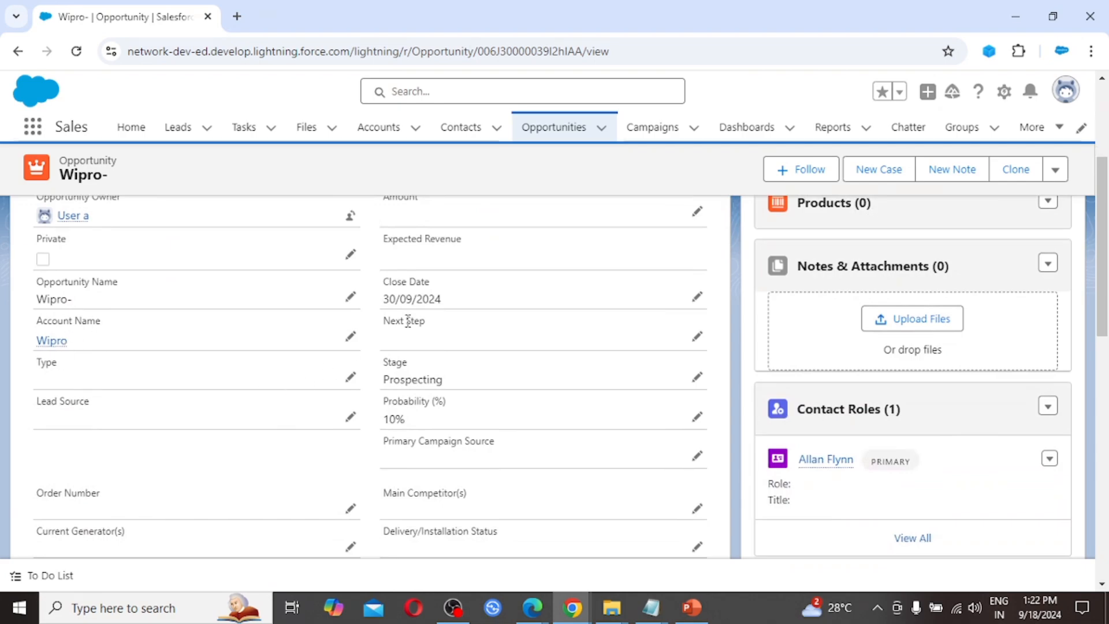
{"action": "scroll", "coordinate": [441, 379], "scroll_direction": "down", "scroll_amount": 1}
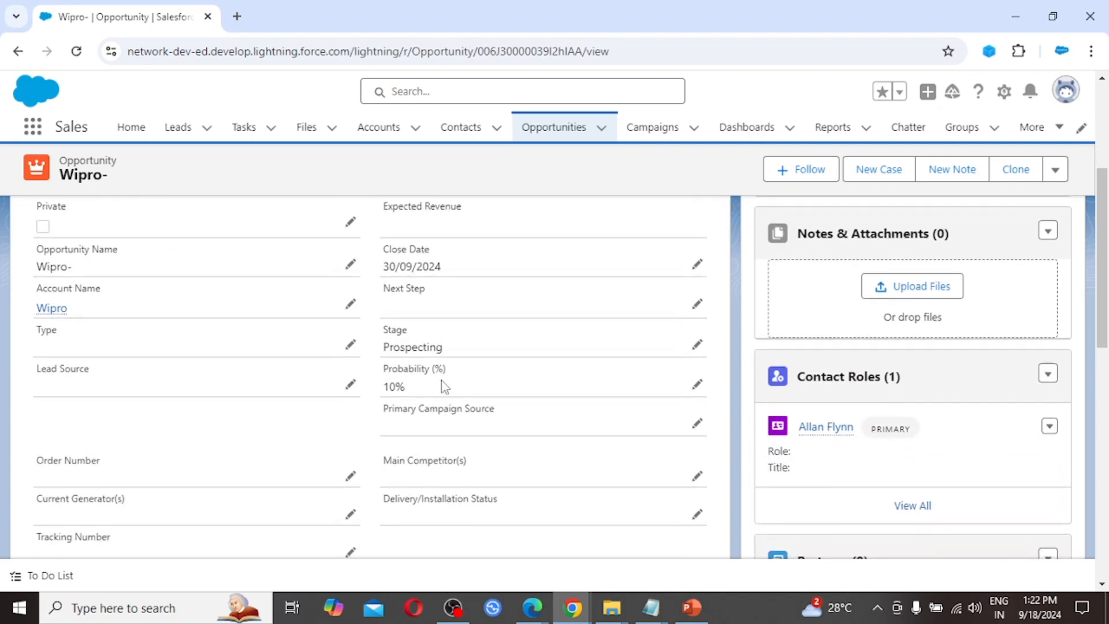
{"action": "scroll", "coordinate": [442, 381], "scroll_direction": "up", "scroll_amount": 1}
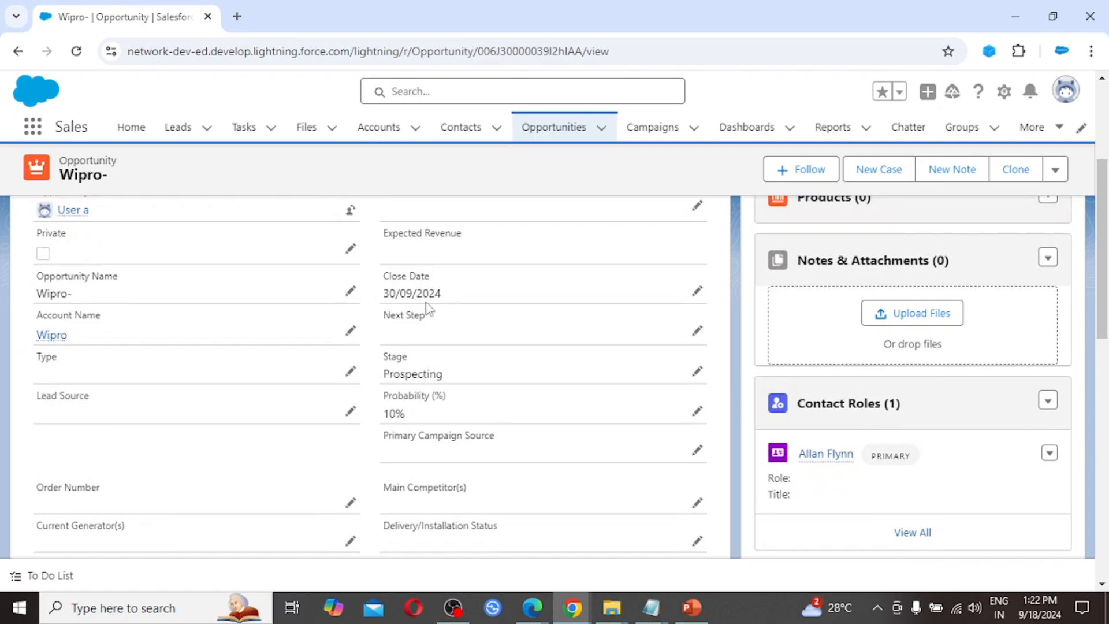
{"action": "scroll", "coordinate": [442, 307], "scroll_direction": "up", "scroll_amount": 1}
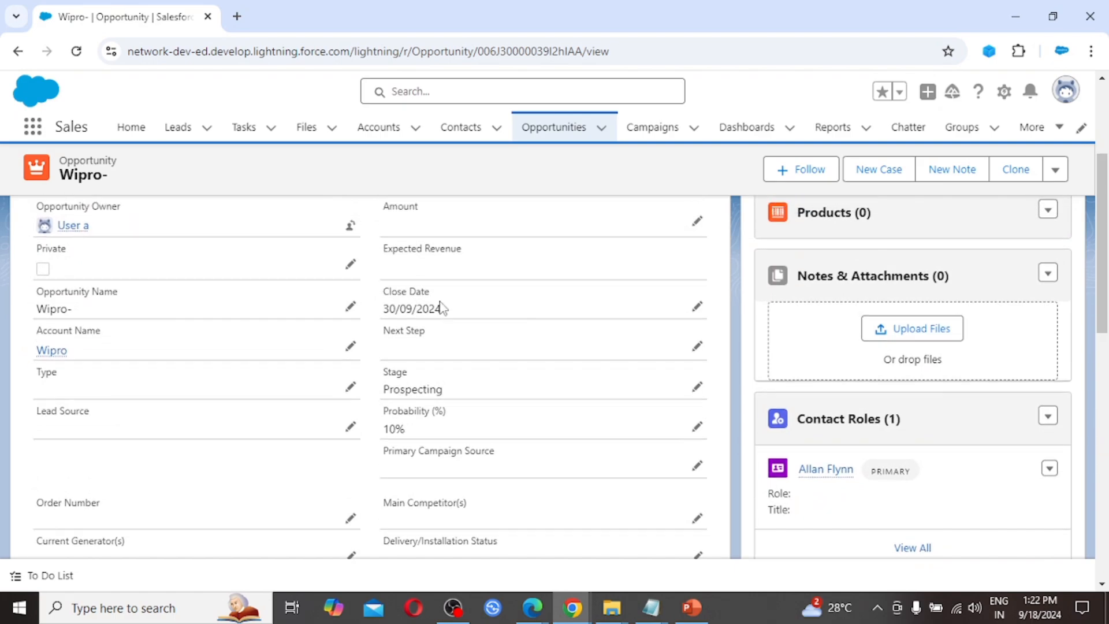
{"action": "scroll", "coordinate": [442, 308], "scroll_direction": "up", "scroll_amount": 2}
{"action": "scroll", "coordinate": [465, 376], "scroll_direction": "down", "scroll_amount": 3}
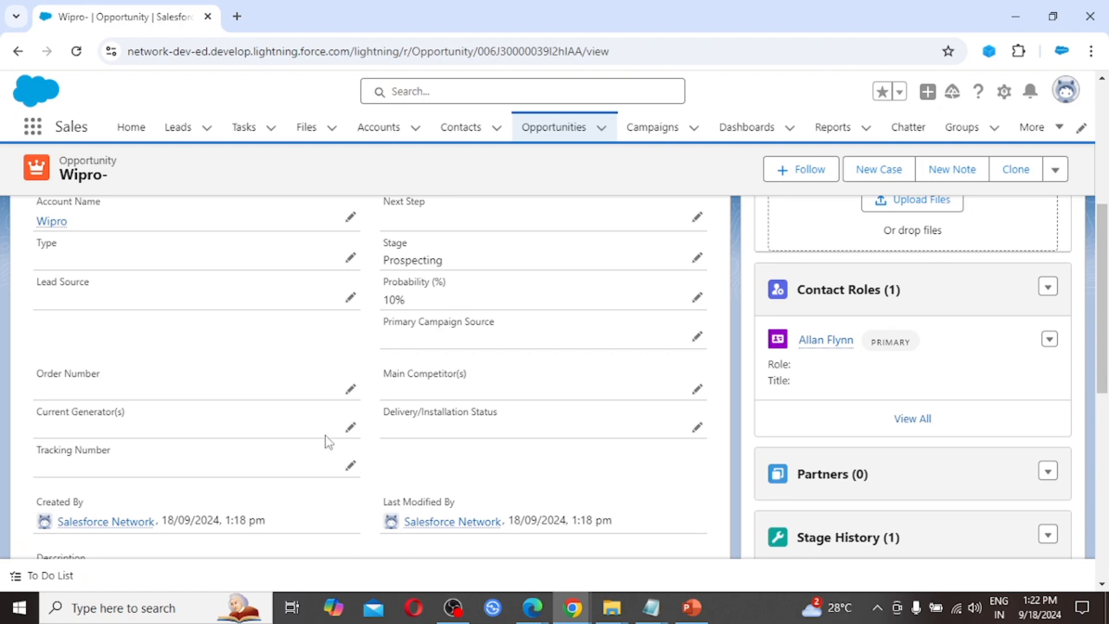
{"action": "scroll", "coordinate": [324, 435], "scroll_direction": "down", "scroll_amount": 3}
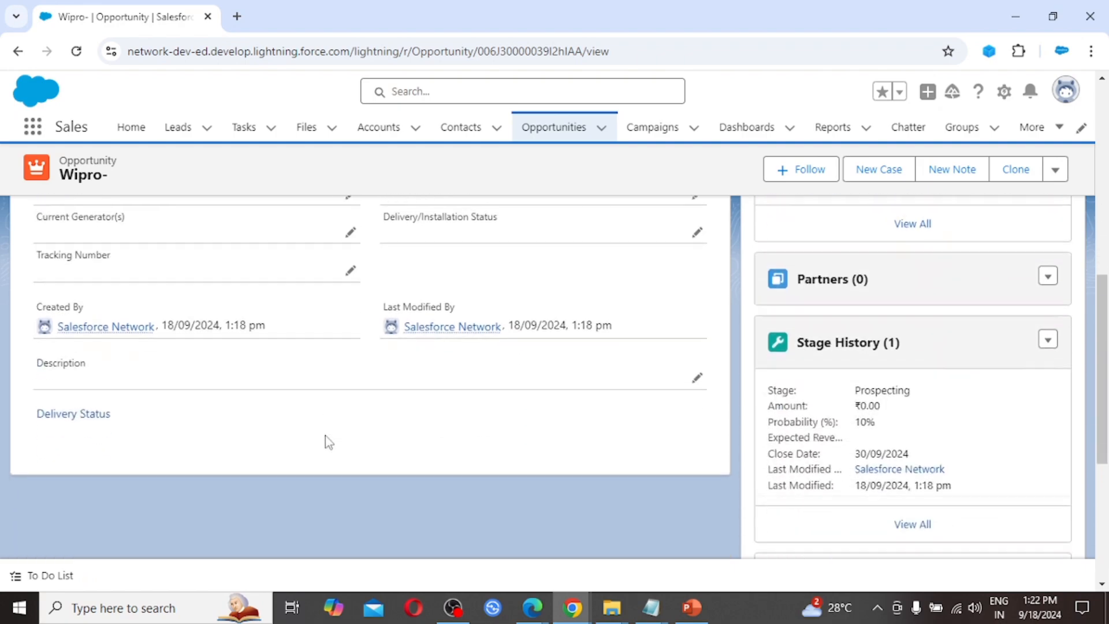
{"action": "scroll", "coordinate": [327, 442], "scroll_direction": "up", "scroll_amount": 8}
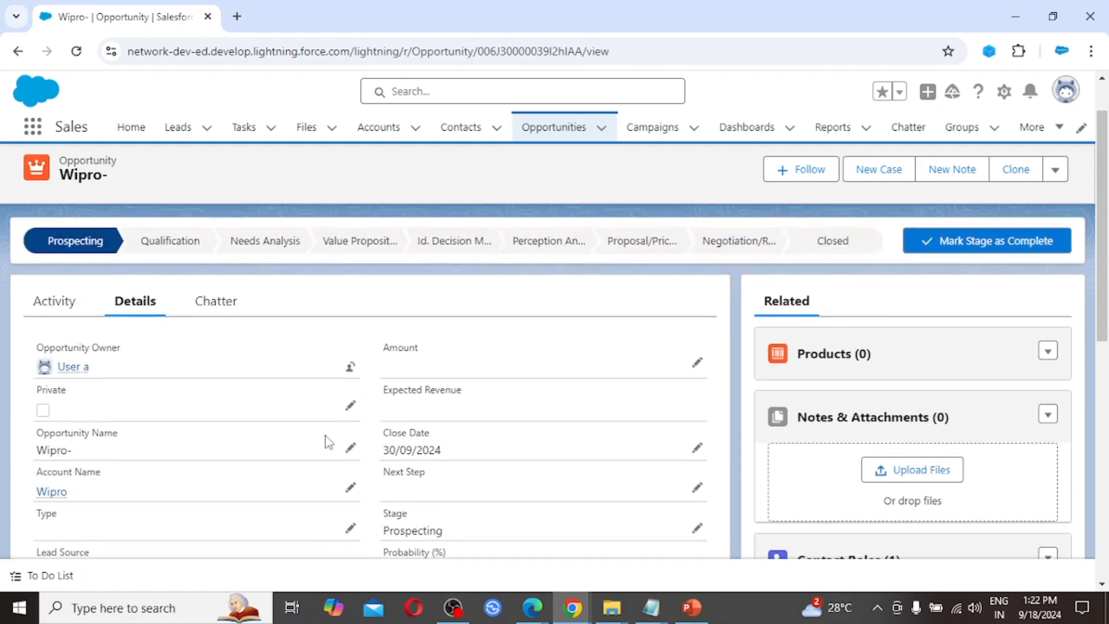
{"action": "scroll", "coordinate": [327, 442], "scroll_direction": "up", "scroll_amount": 1}
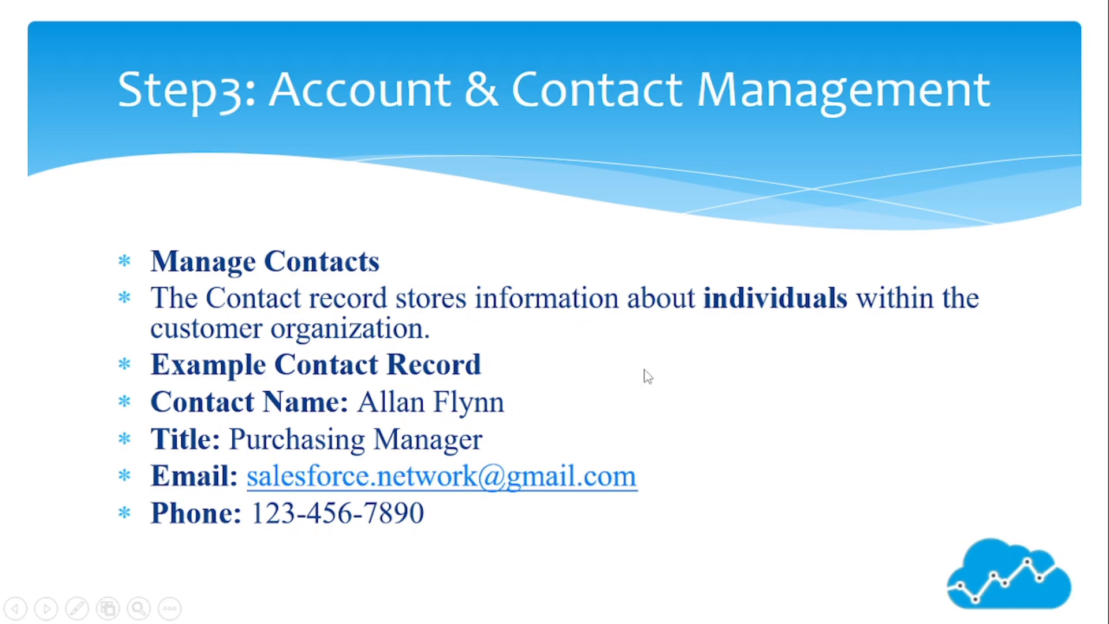
Step: Show the Wipro- opportunity's Activity timeline, holding one past Lead Auto Response email
{"action": "left_click", "coordinate": [646, 376]}
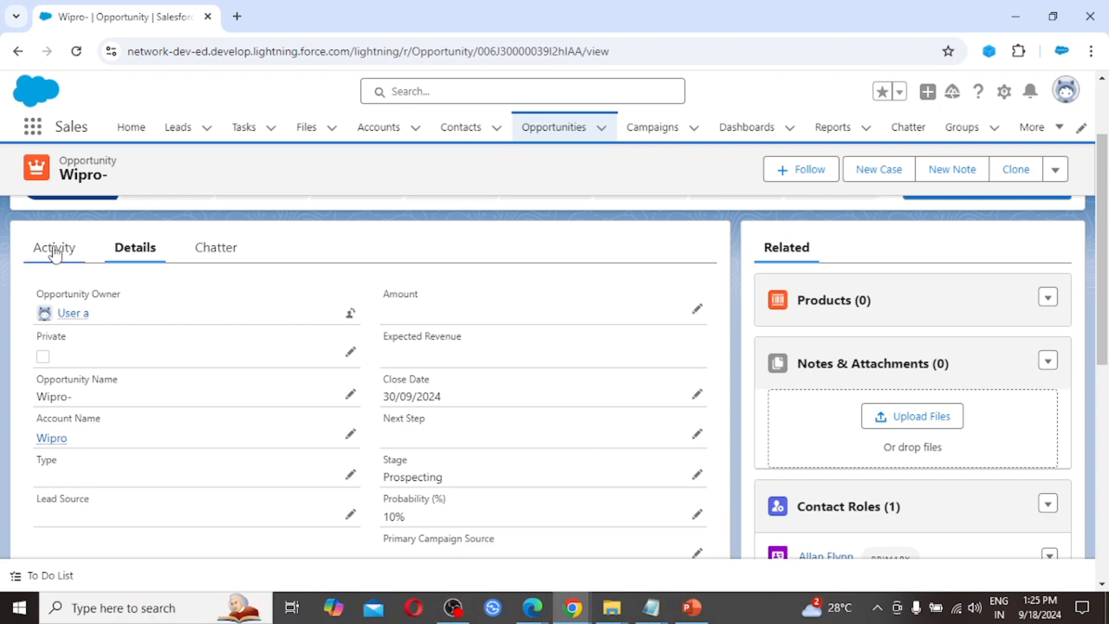
{"action": "left_click", "coordinate": [55, 250]}
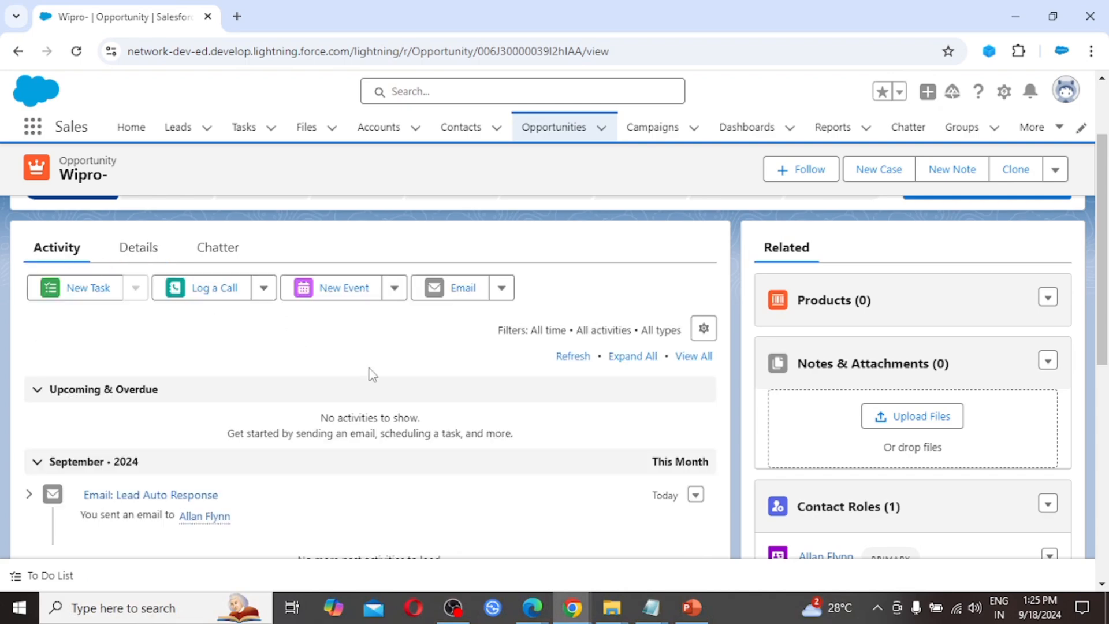
{"action": "scroll", "coordinate": [395, 423], "scroll_direction": "down", "scroll_amount": 2}
{"action": "scroll", "coordinate": [396, 424], "scroll_direction": "down", "scroll_amount": 3}
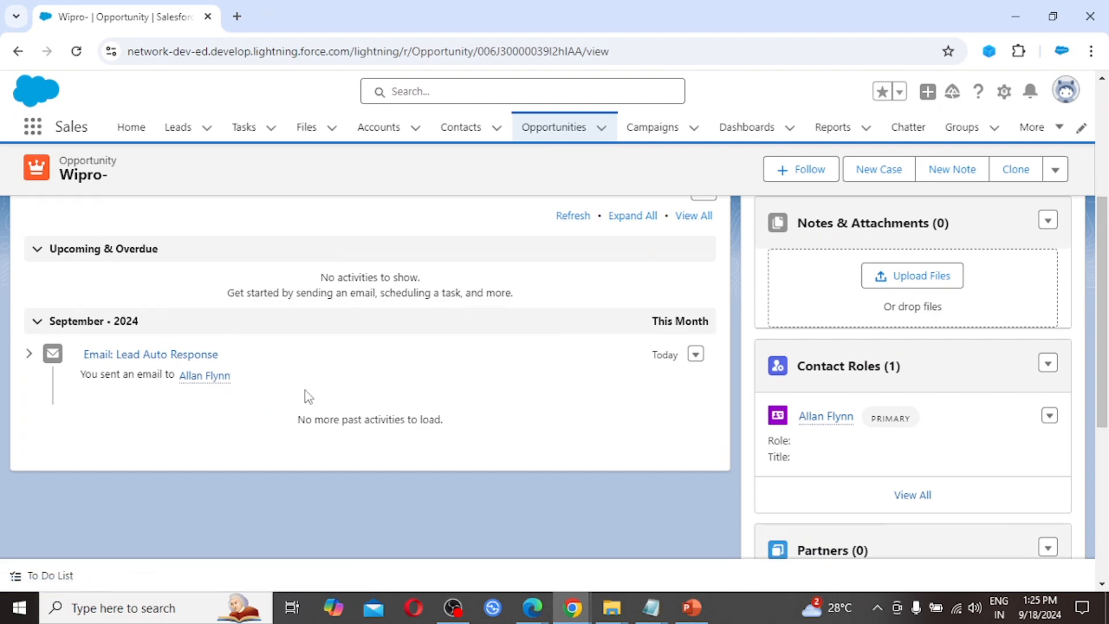
{"action": "scroll", "coordinate": [305, 396], "scroll_direction": "up", "scroll_amount": 2}
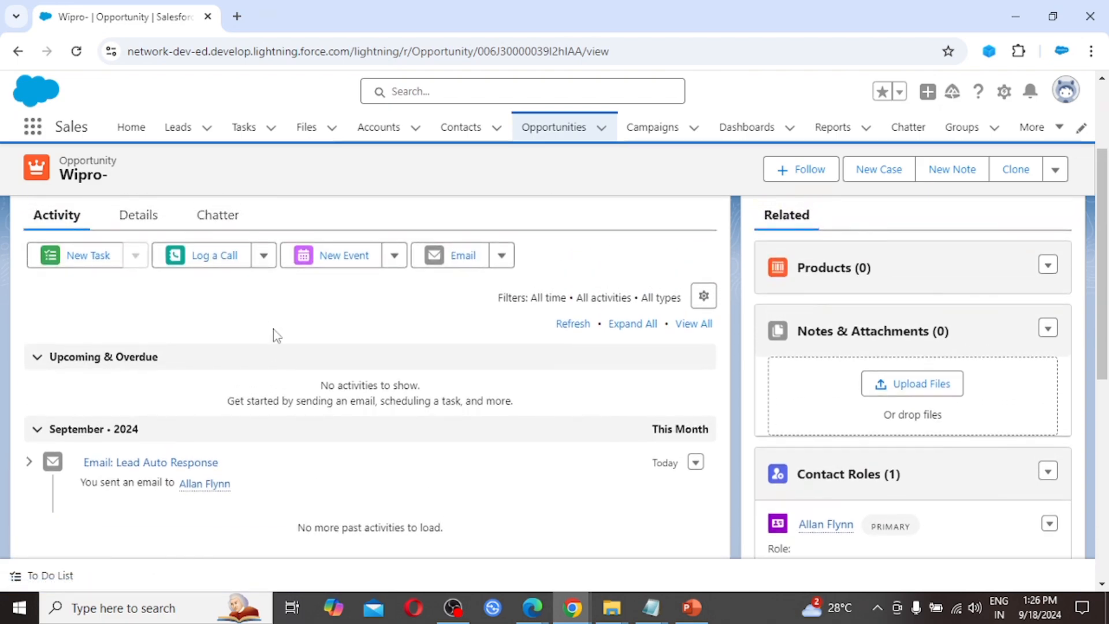
Step: Log a call with the contact about product features and pricing on Wipro-
{"action": "left_click", "coordinate": [224, 265]}
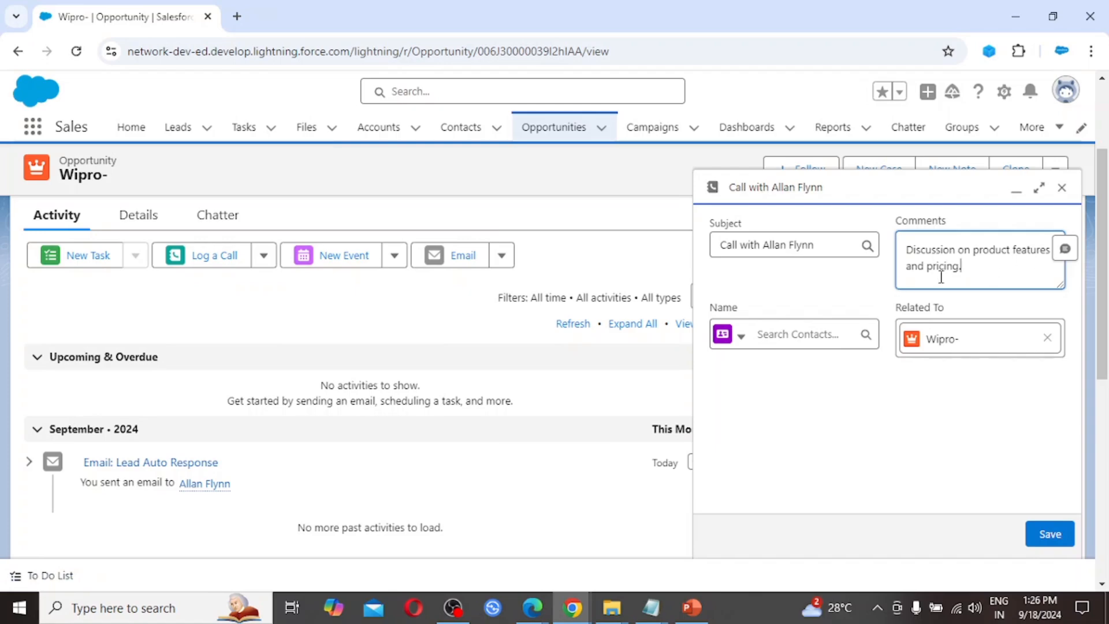
{"action": "left_click", "coordinate": [1051, 536]}
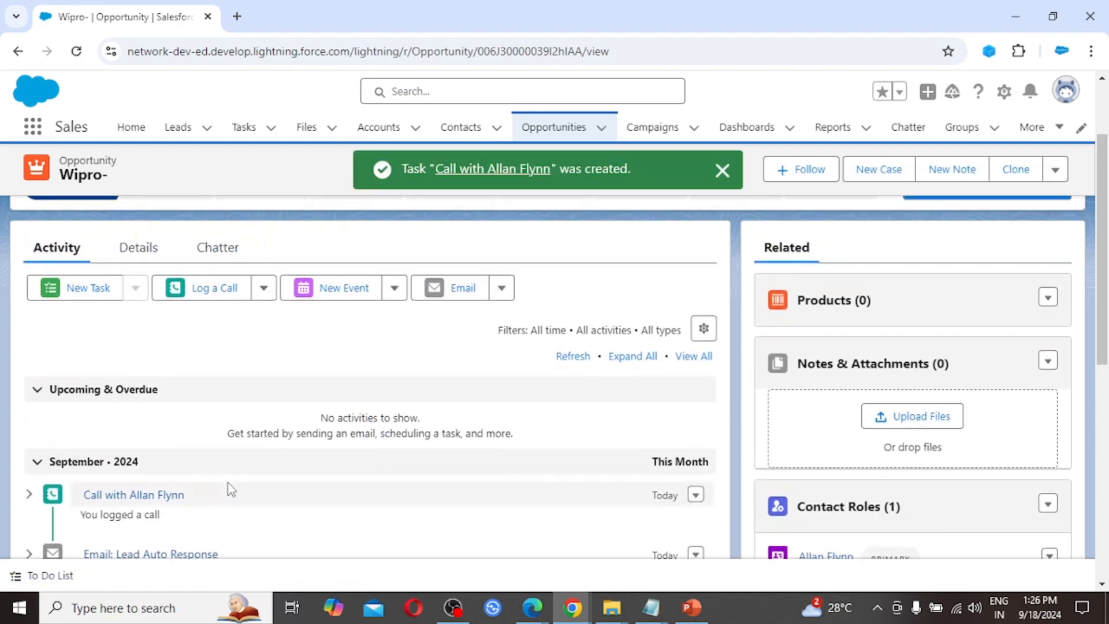
{"action": "scroll", "coordinate": [228, 487], "scroll_direction": "down", "scroll_amount": 2}
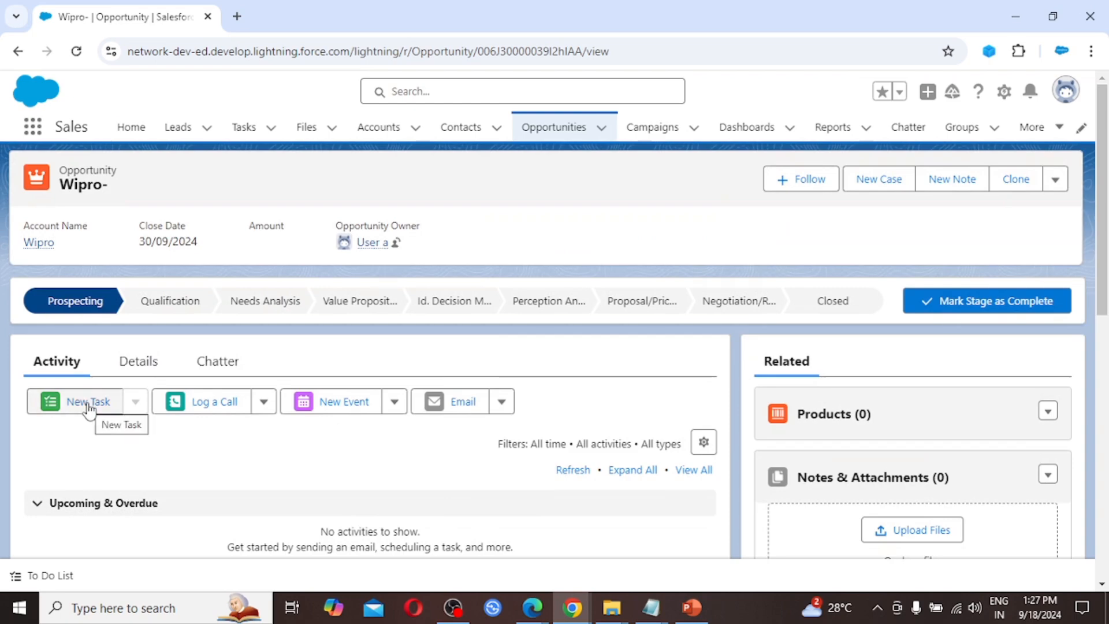
Step: Create a follow-up call task with the contact, due 18/09/2024, status Not Started
{"action": "left_click", "coordinate": [90, 408]}
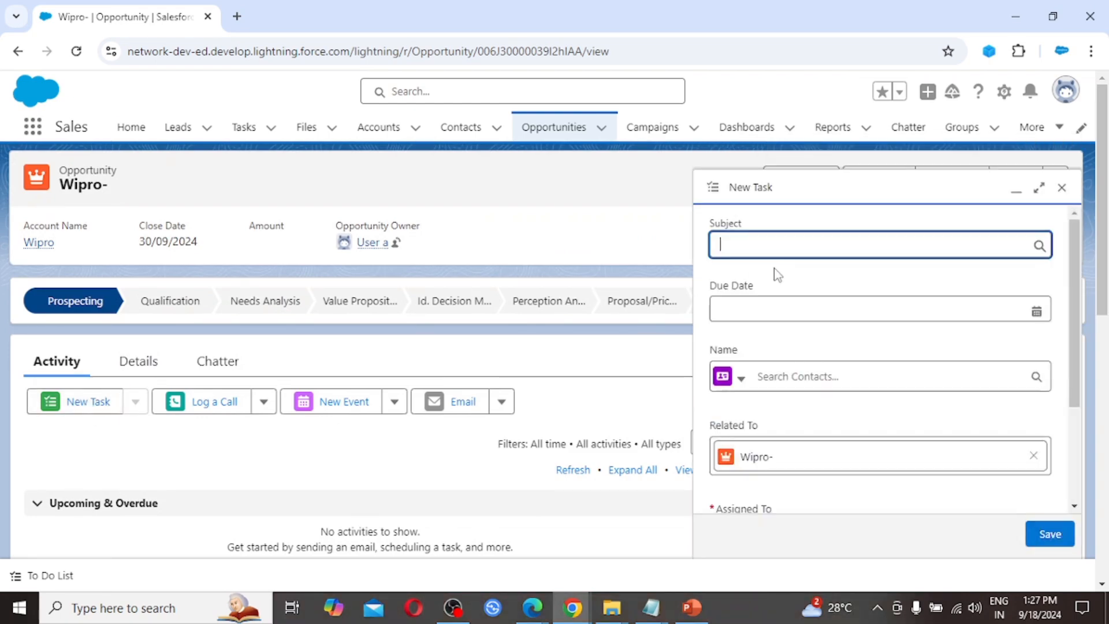
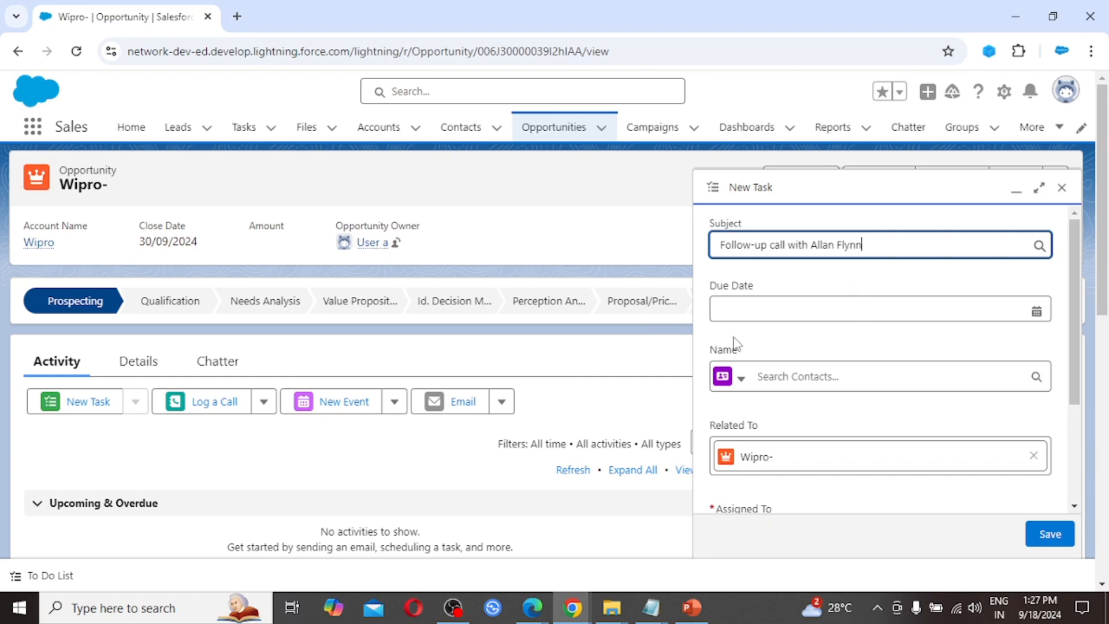
{"action": "left_click", "coordinate": [834, 304]}
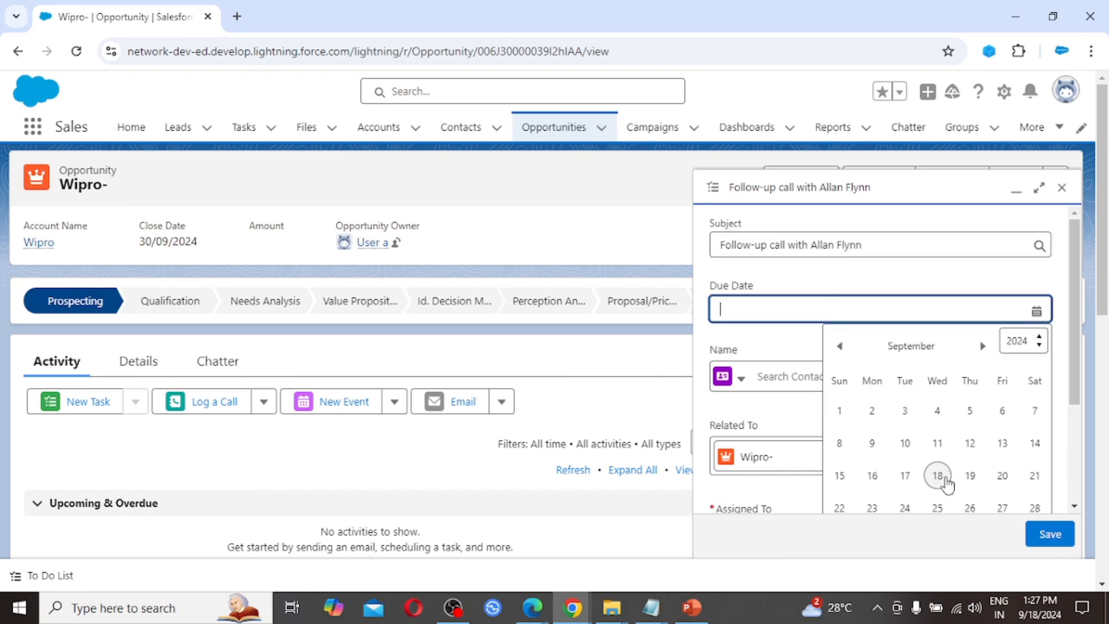
{"action": "left_click", "coordinate": [937, 480]}
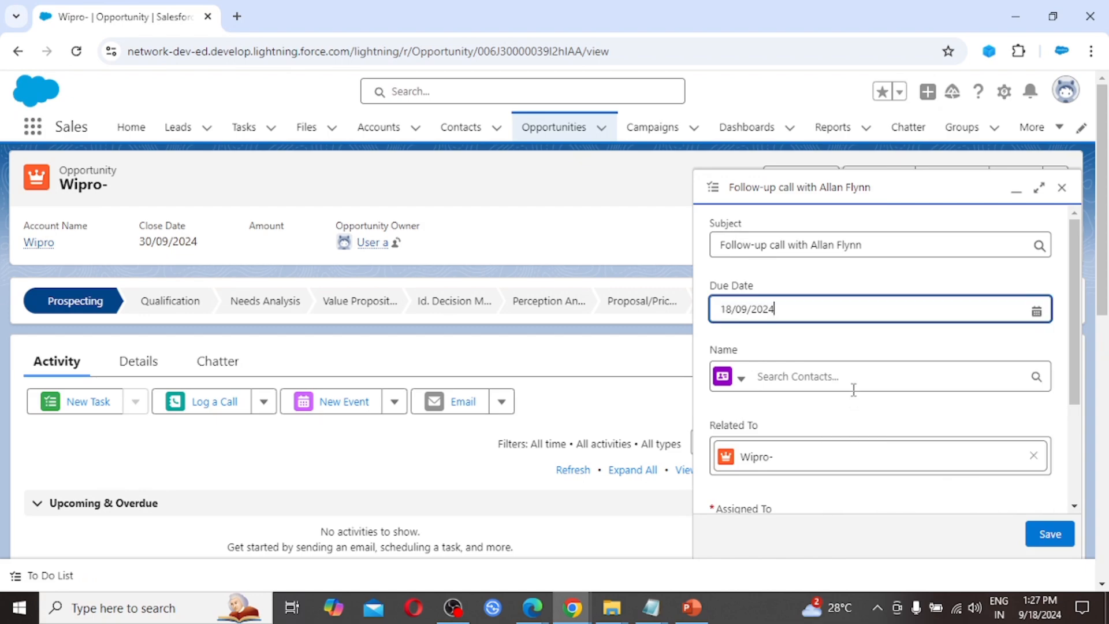
{"action": "scroll", "coordinate": [854, 389], "scroll_direction": "down", "scroll_amount": 3}
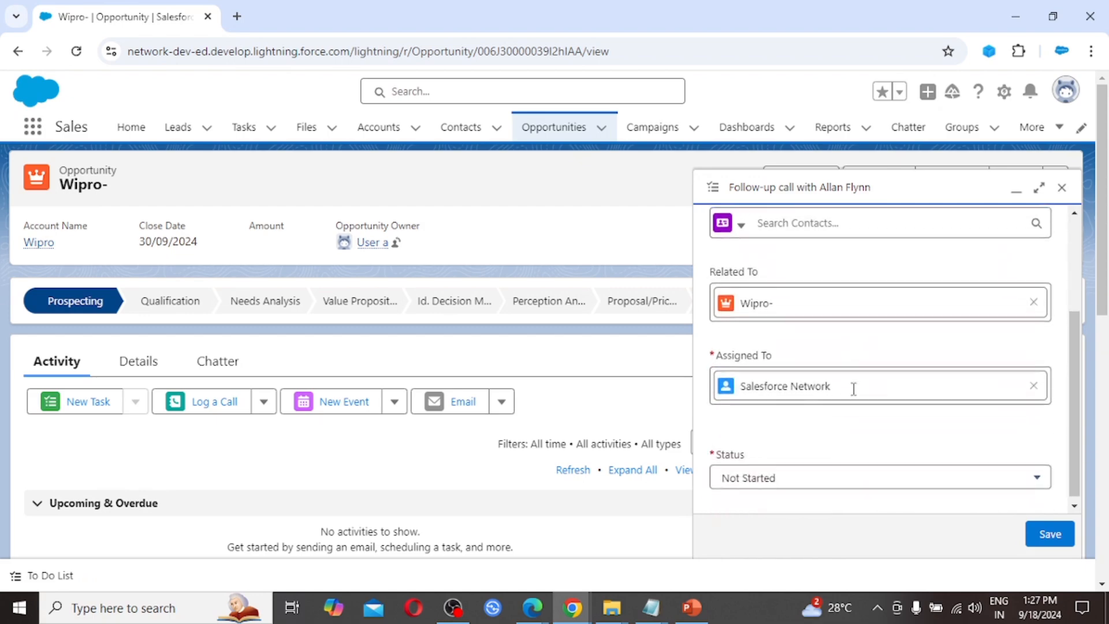
{"action": "left_click", "coordinate": [808, 478]}
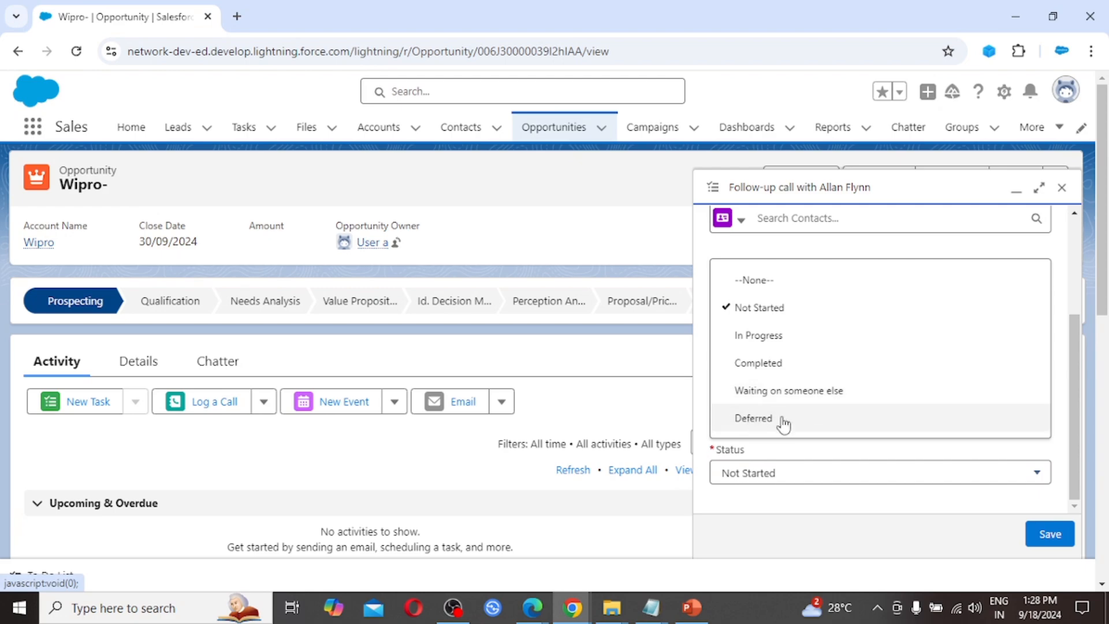
{"action": "left_click", "coordinate": [888, 530]}
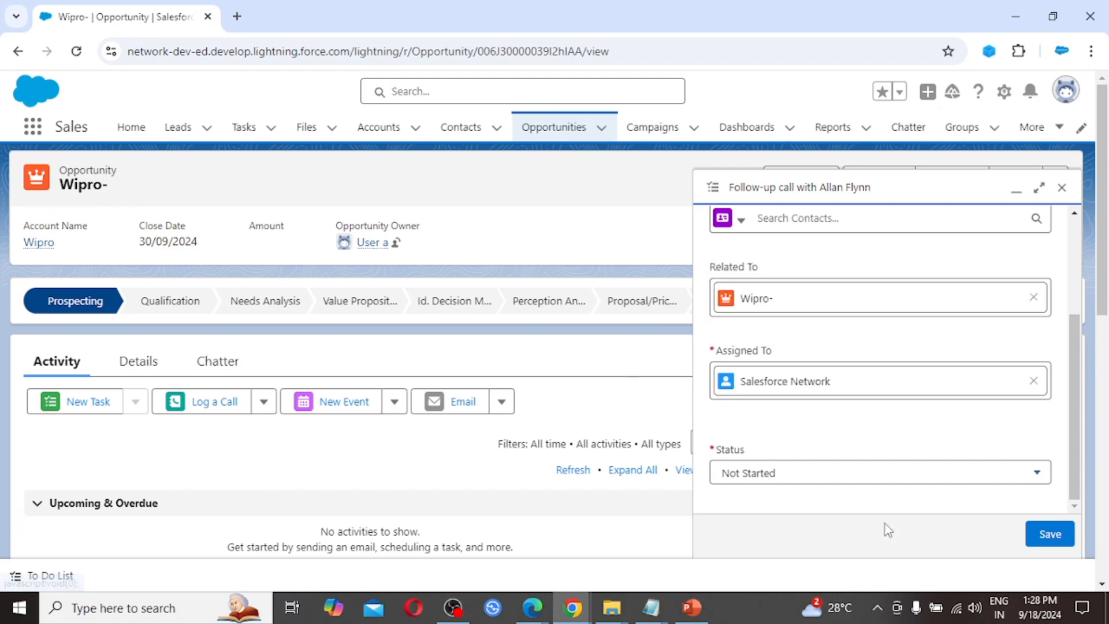
{"action": "left_click", "coordinate": [1050, 535]}
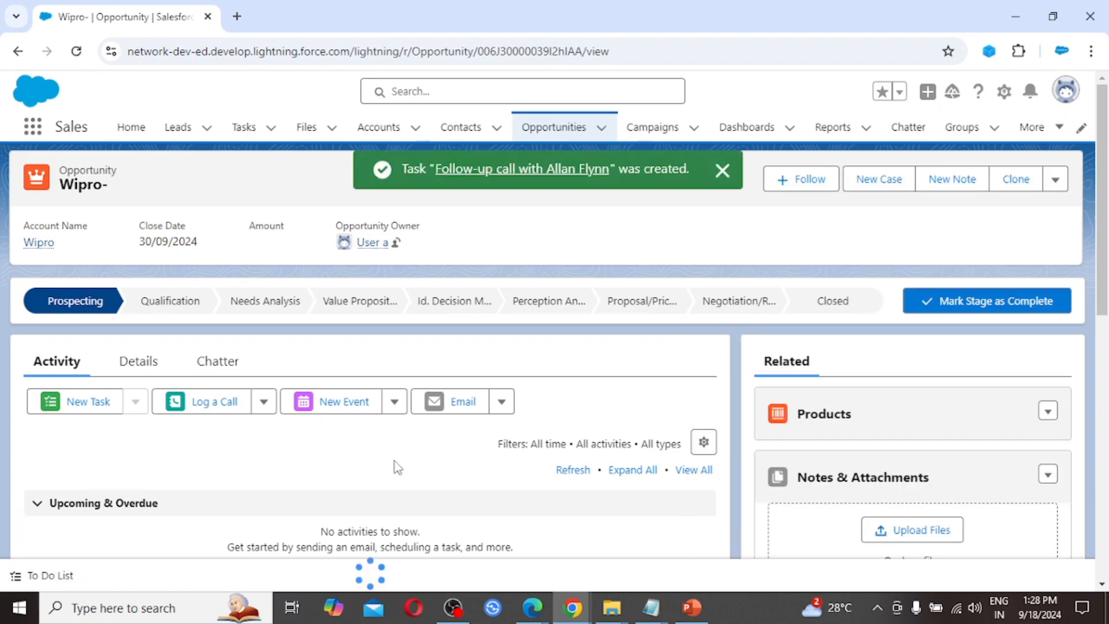
{"action": "scroll", "coordinate": [349, 450], "scroll_direction": "down", "scroll_amount": 1}
{"action": "scroll", "coordinate": [349, 451], "scroll_direction": "down", "scroll_amount": 2}
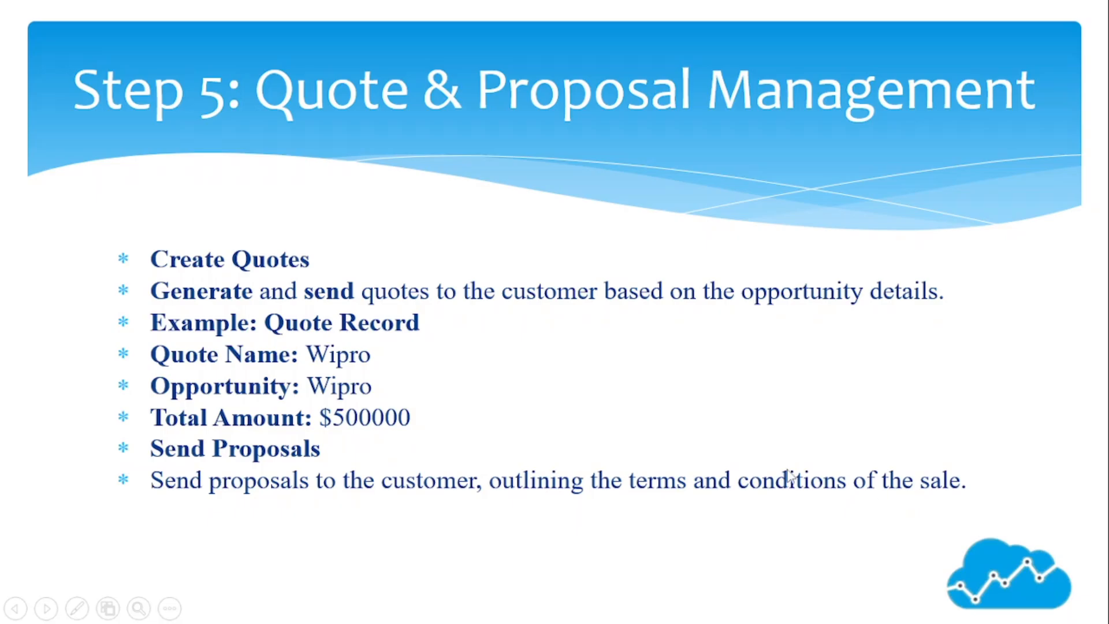
{"action": "key", "text": "alt+Tab"}
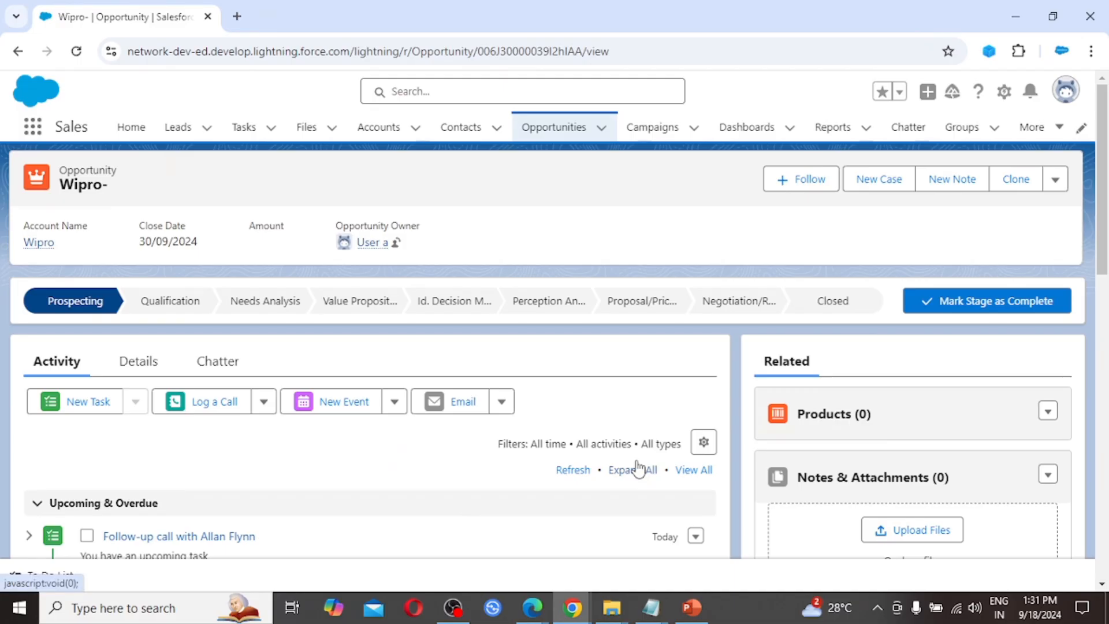